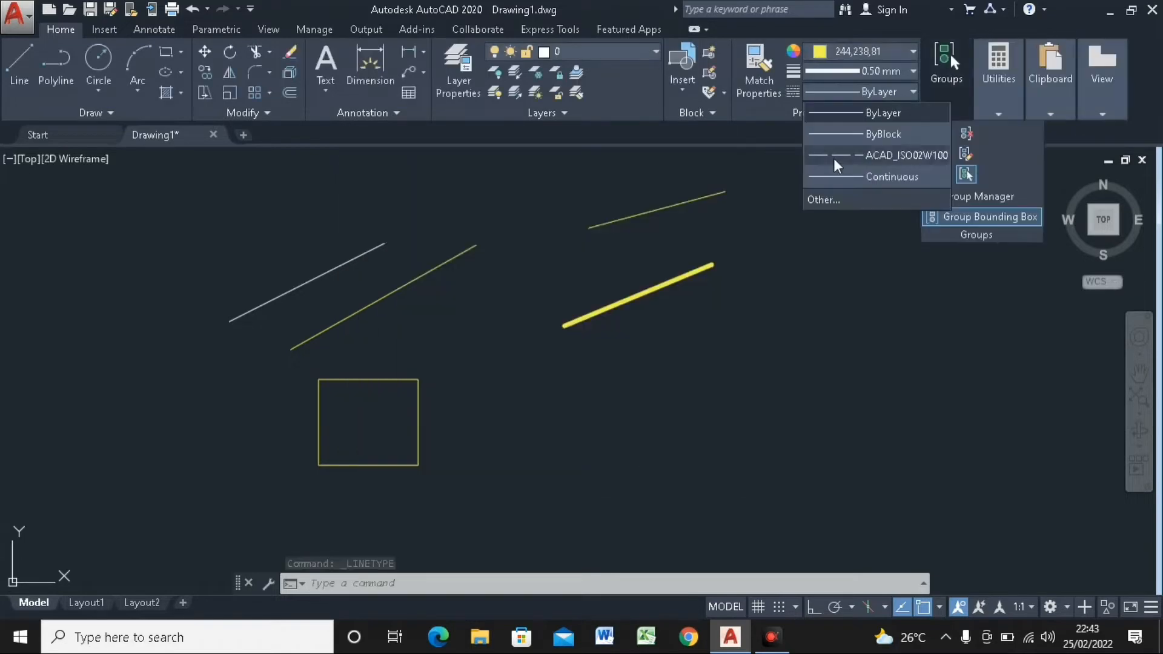
# Make ACAD_ISO02W100 the current linetype and set the selected dashed line's linetype scale to 0.2
pyautogui.click(851, 148)
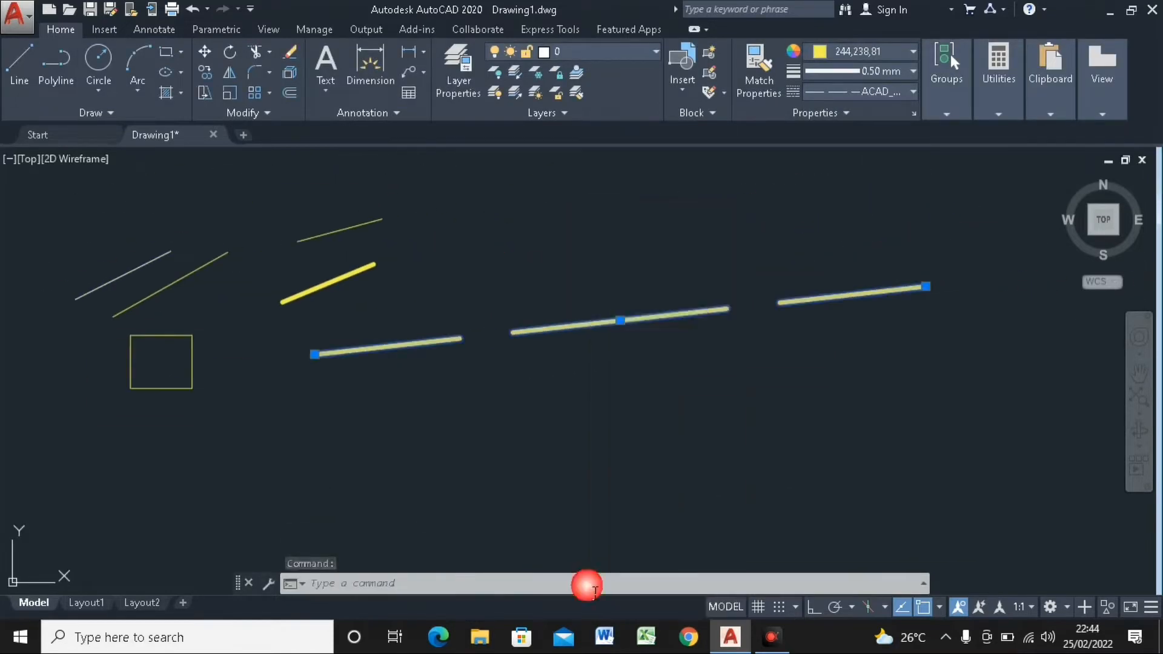
pyautogui.hotkey('ctrl', '1')
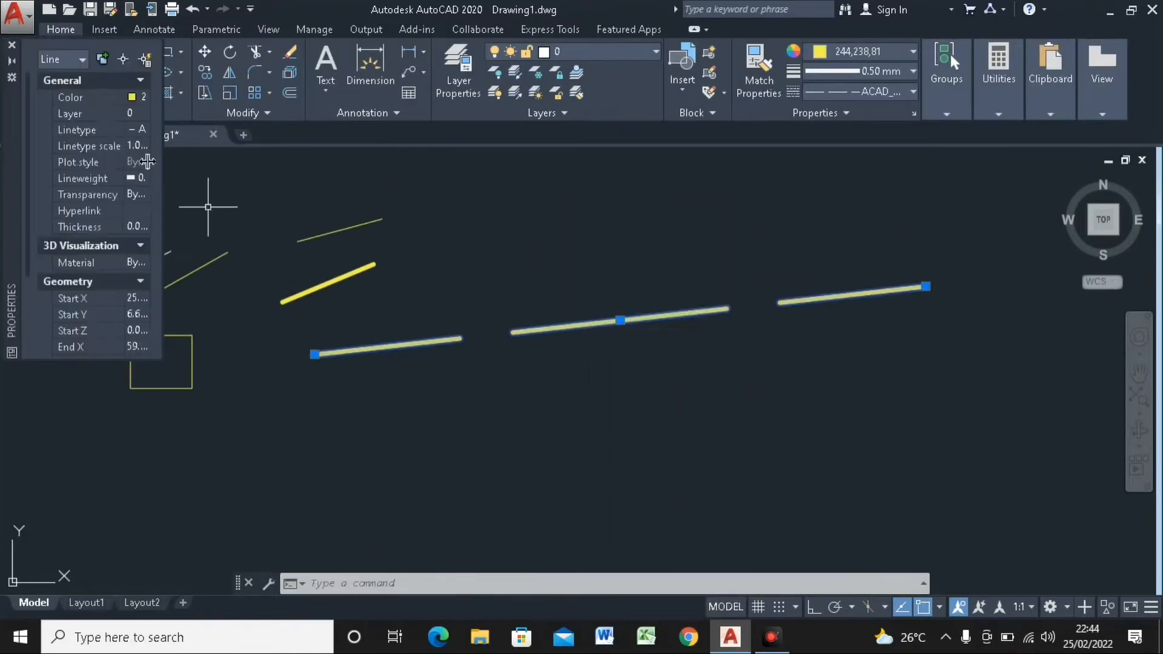
pyautogui.click(123, 147)
pyautogui.write('0.2')
pyautogui.press('Return')
pyautogui.click(8, 57)
pyautogui.press('Escape')
pyautogui.moveTo(415, 336); pyautogui.dragTo(430, 337, button='middle')
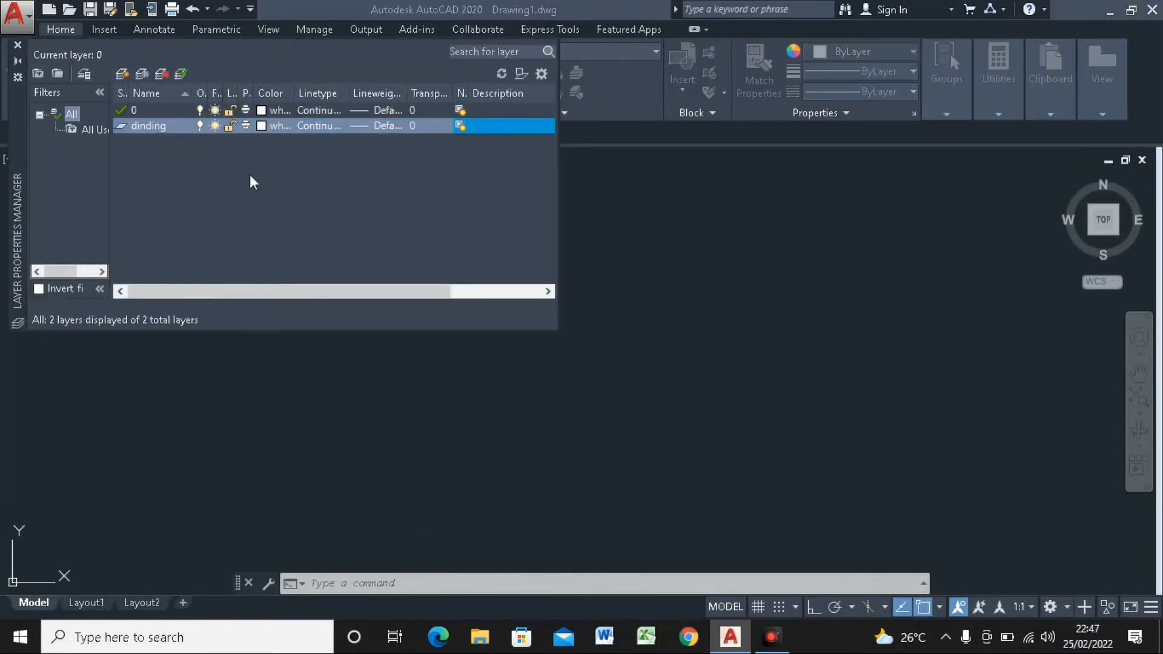
# Open the linetype choice for the dinding layer
pyautogui.click(318, 126)
pyautogui.click(485, 270)
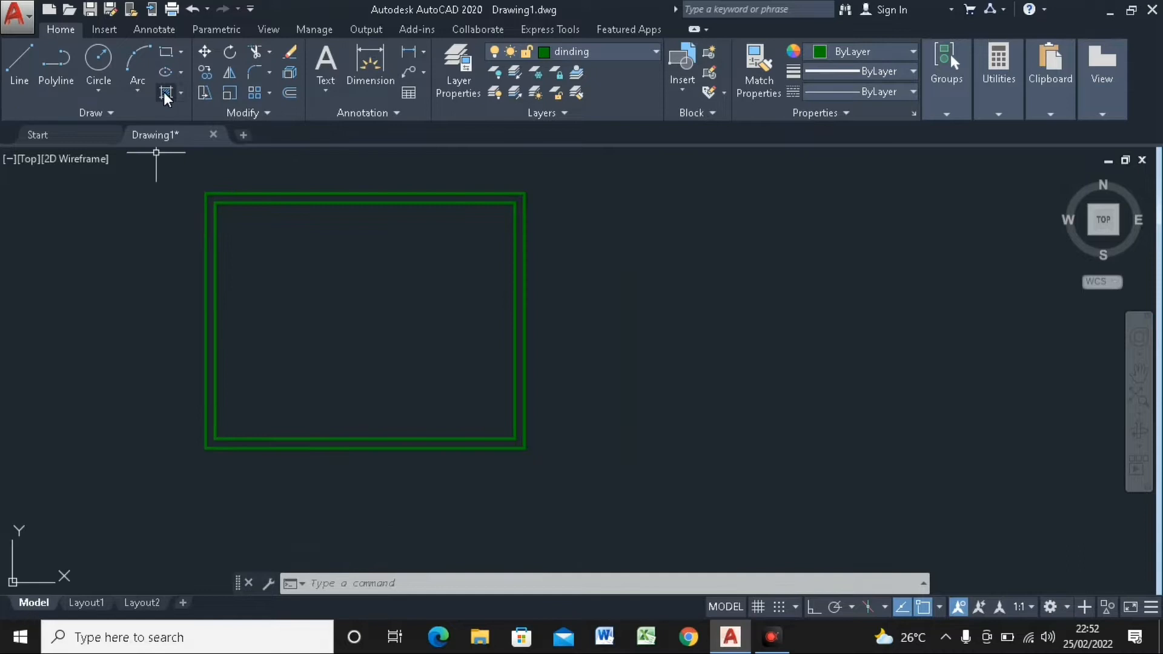
# Start a hatch for the wall formed by the two nested green rectangles and set its scale to 20
pyautogui.click(165, 94)
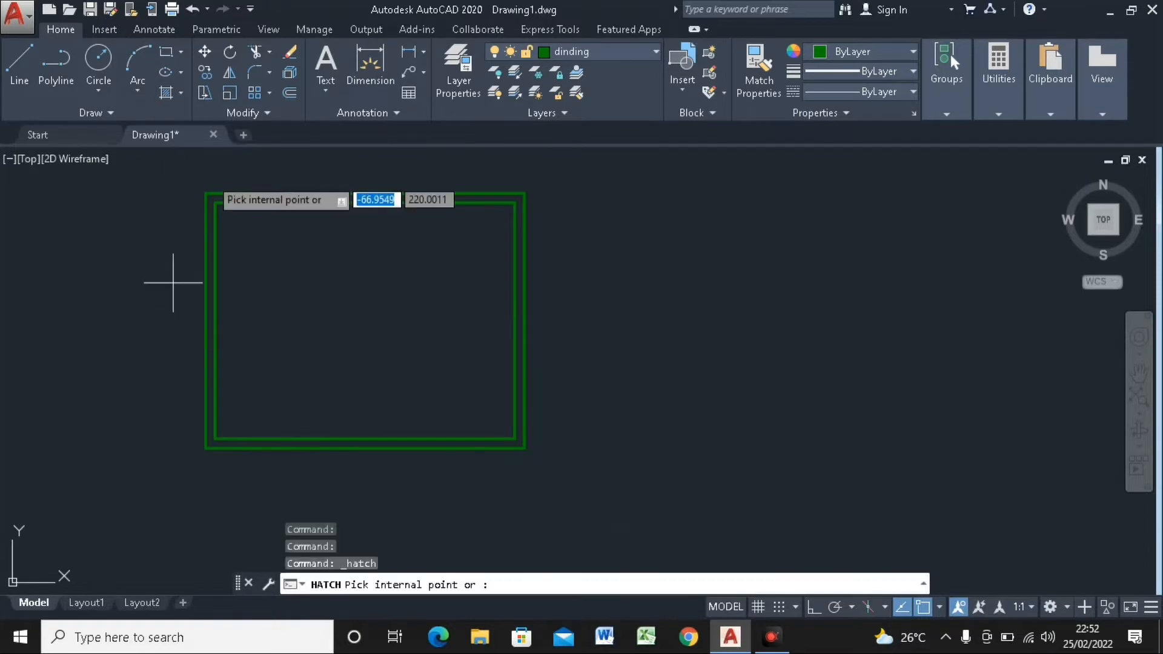
pyautogui.scroll(2, 390, 219)
pyautogui.click(634, 92)
pyautogui.write('20')
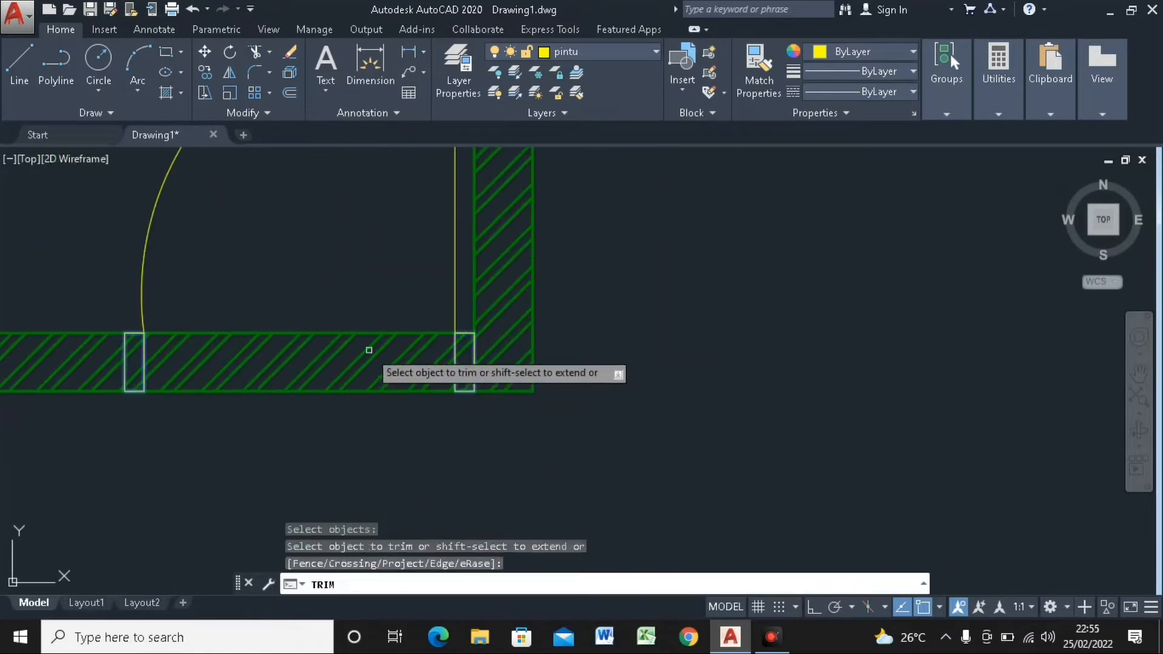
pyautogui.click(814, 606)
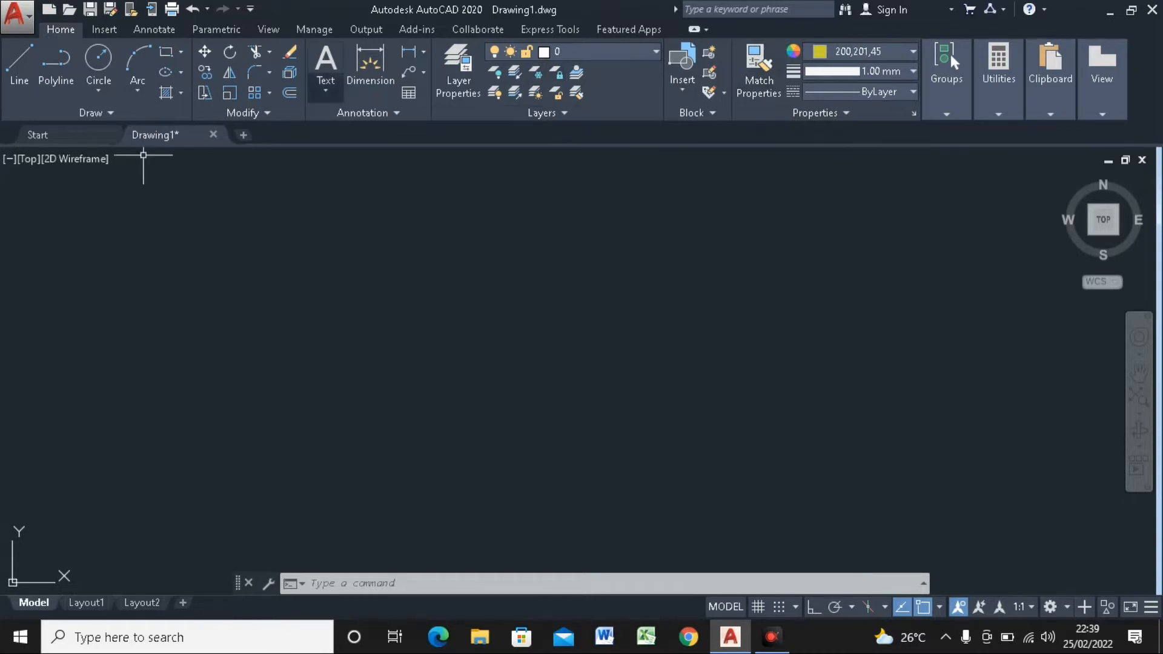
# Set both the current object color and the current lineweight to ByLayer
pyautogui.click(862, 51)
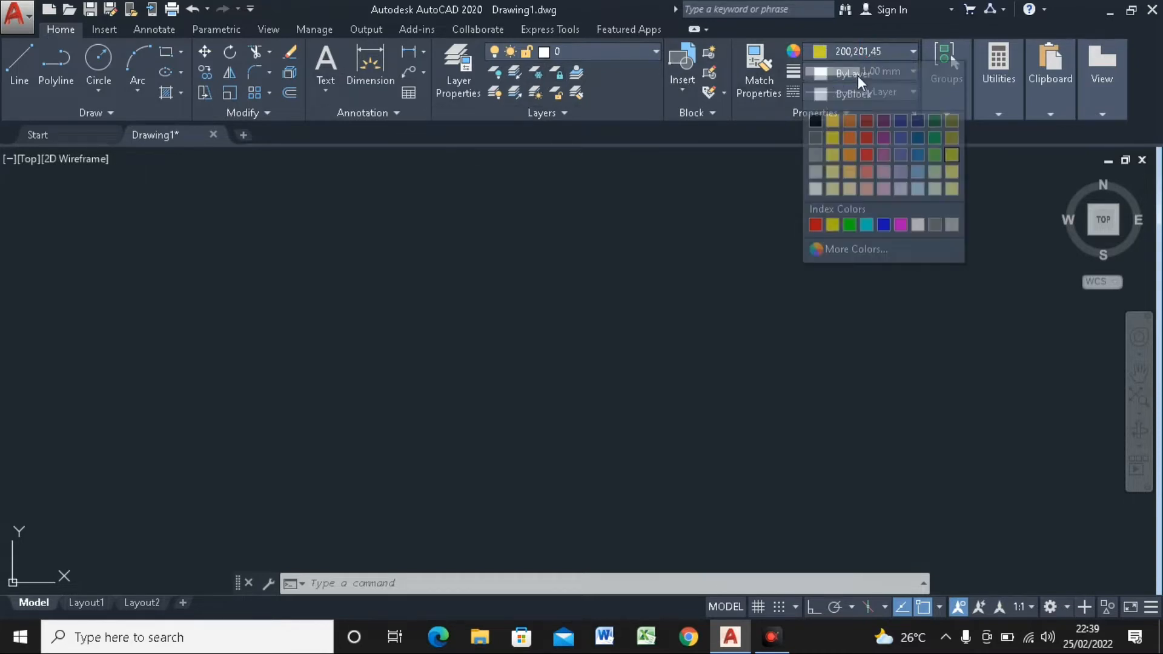
pyautogui.click(871, 71)
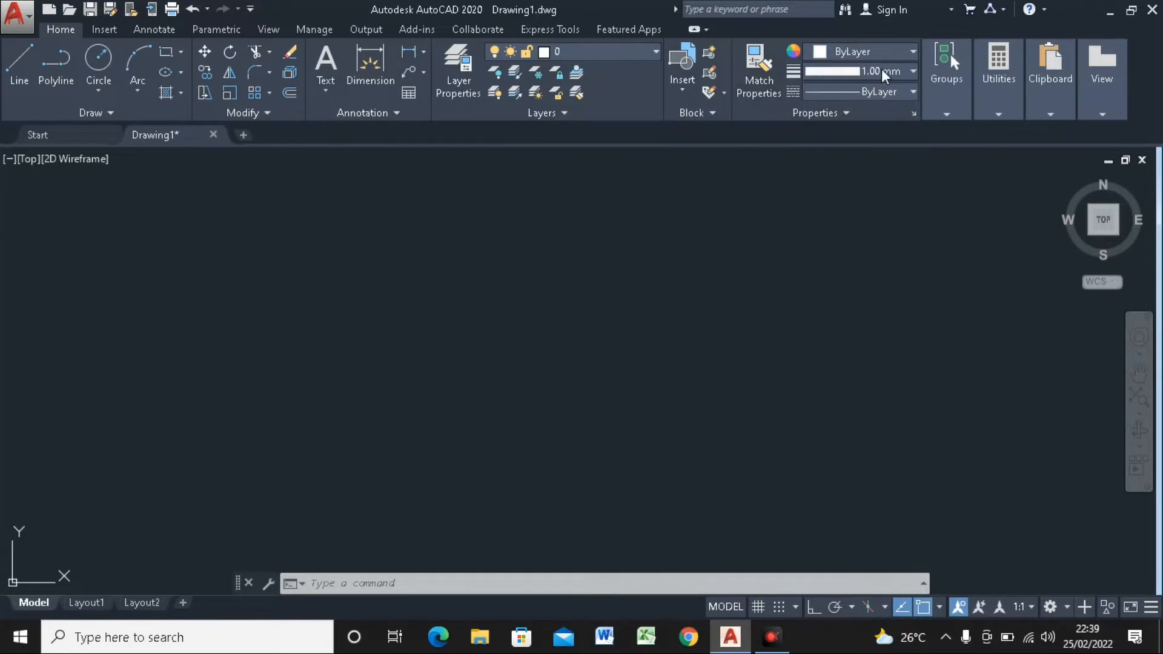
pyautogui.click(881, 69)
pyautogui.scroll(6, 863, 115)
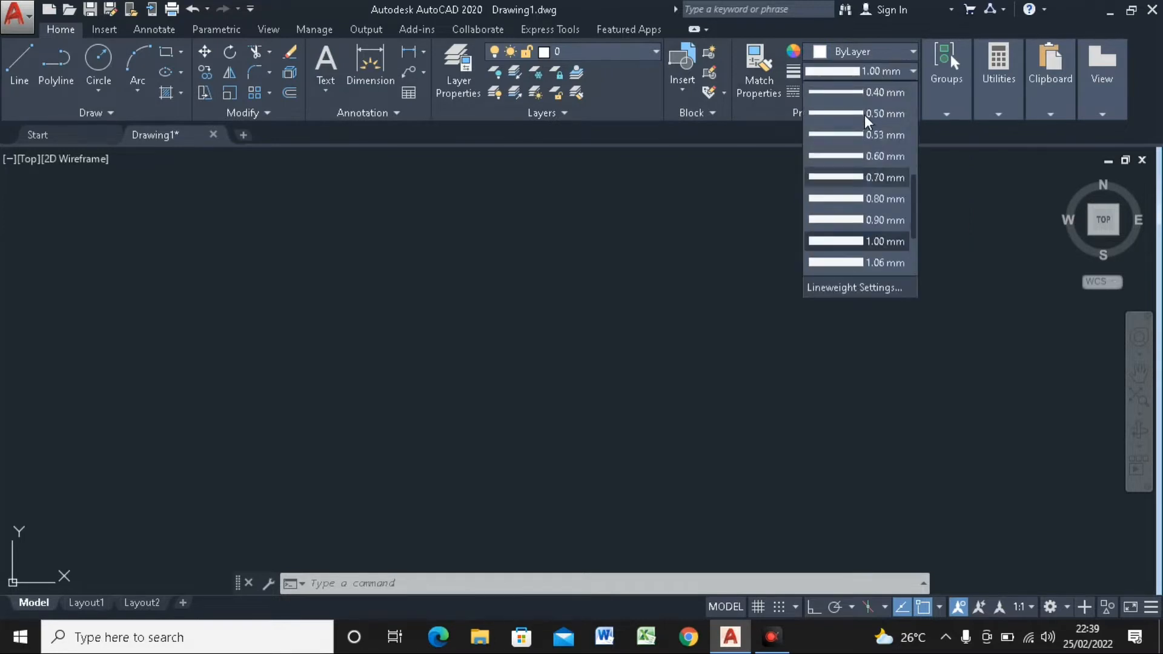
pyautogui.click(864, 93)
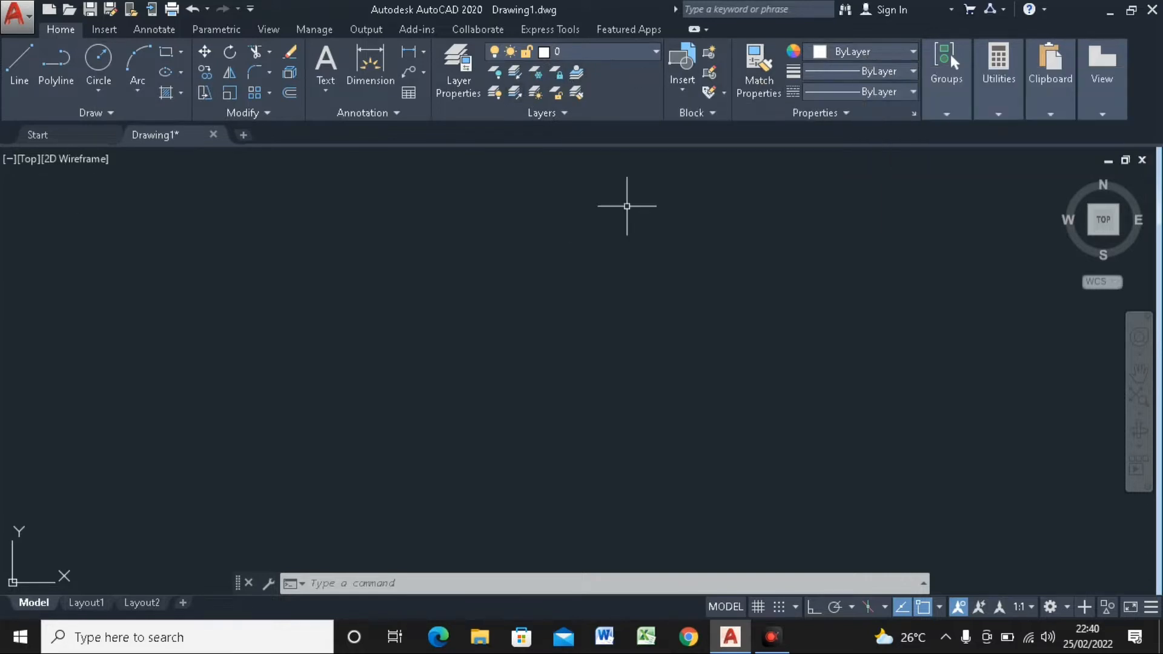
# Draw a single white diagonal line rising to the right in the empty drawing area
pyautogui.click(27, 87)
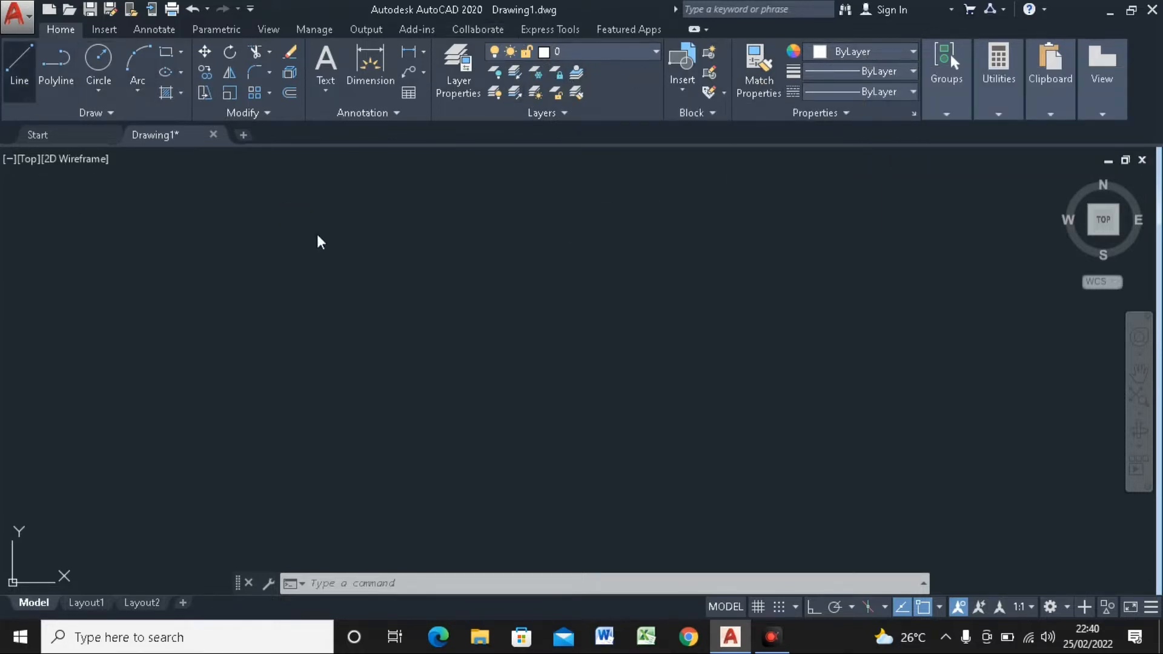
pyautogui.click(279, 313)
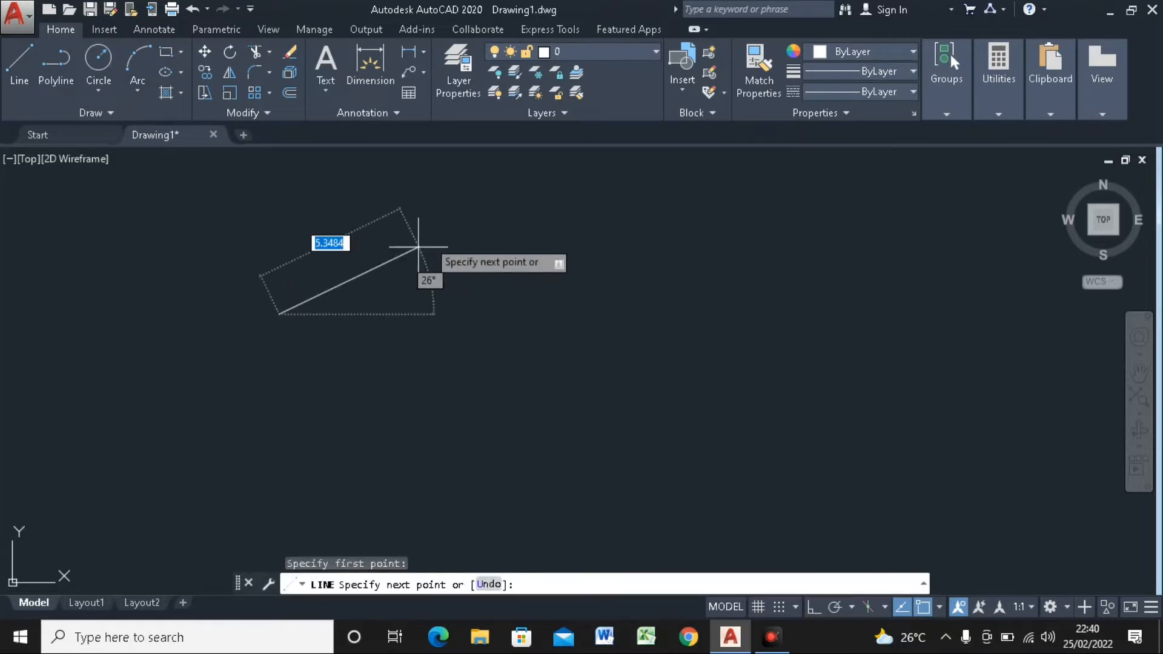
pyautogui.click(434, 235)
pyautogui.press('Return')
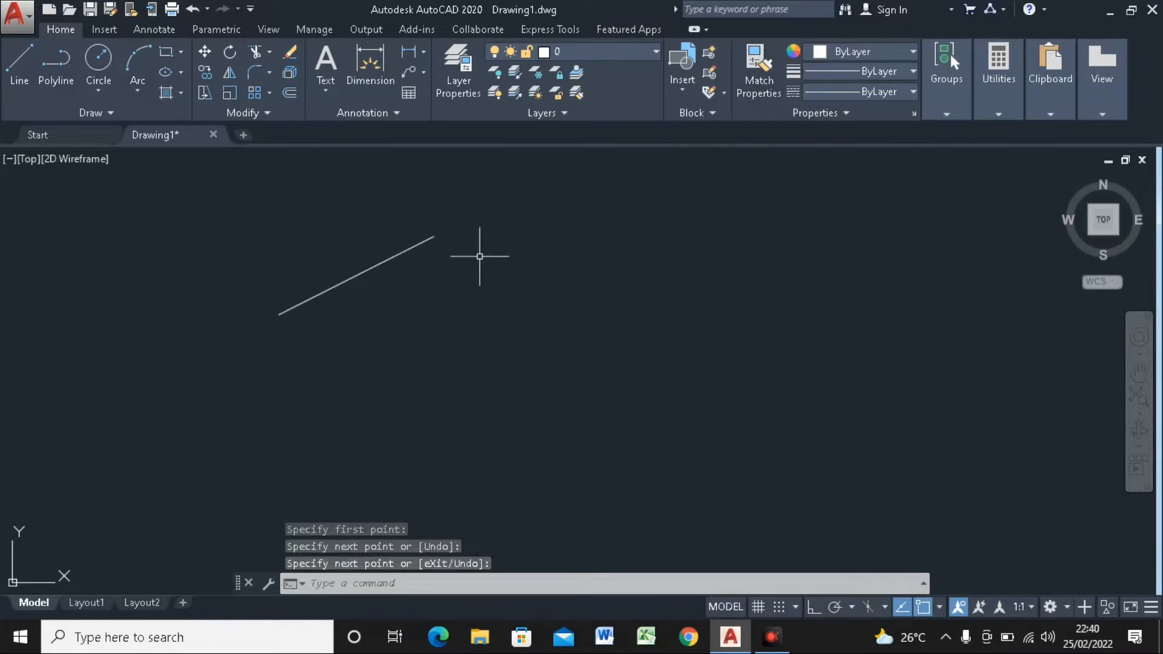
# Set the current color to yellow 244,238,81 and draw a second diagonal line beside the white one
pyautogui.click(831, 49)
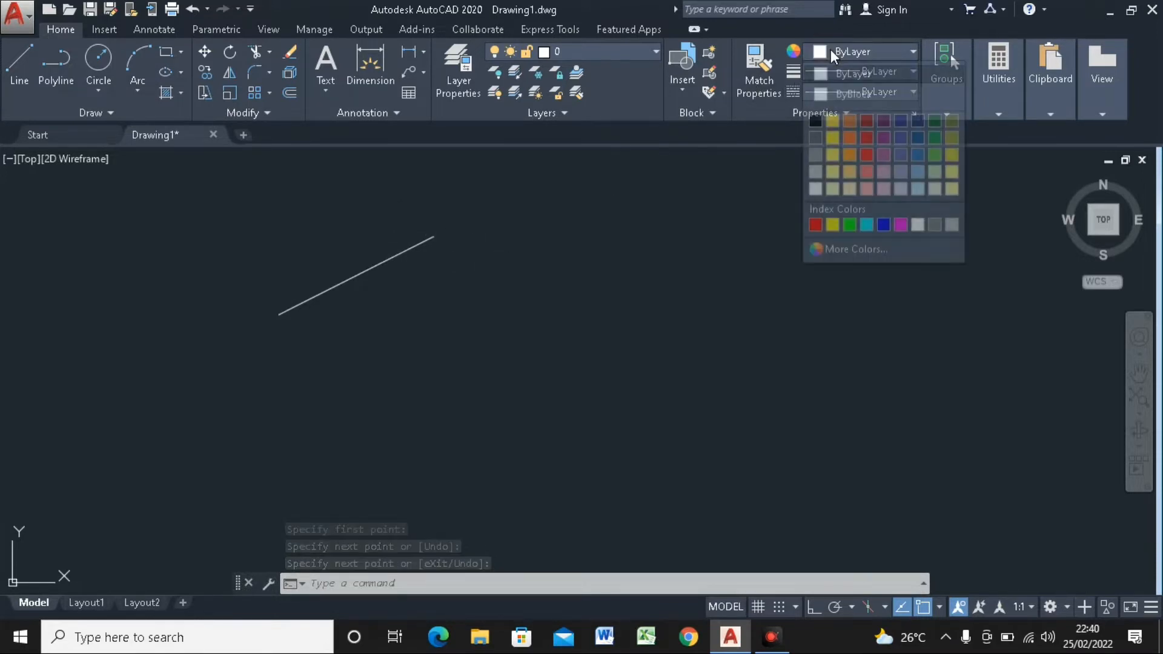
pyautogui.click(837, 154)
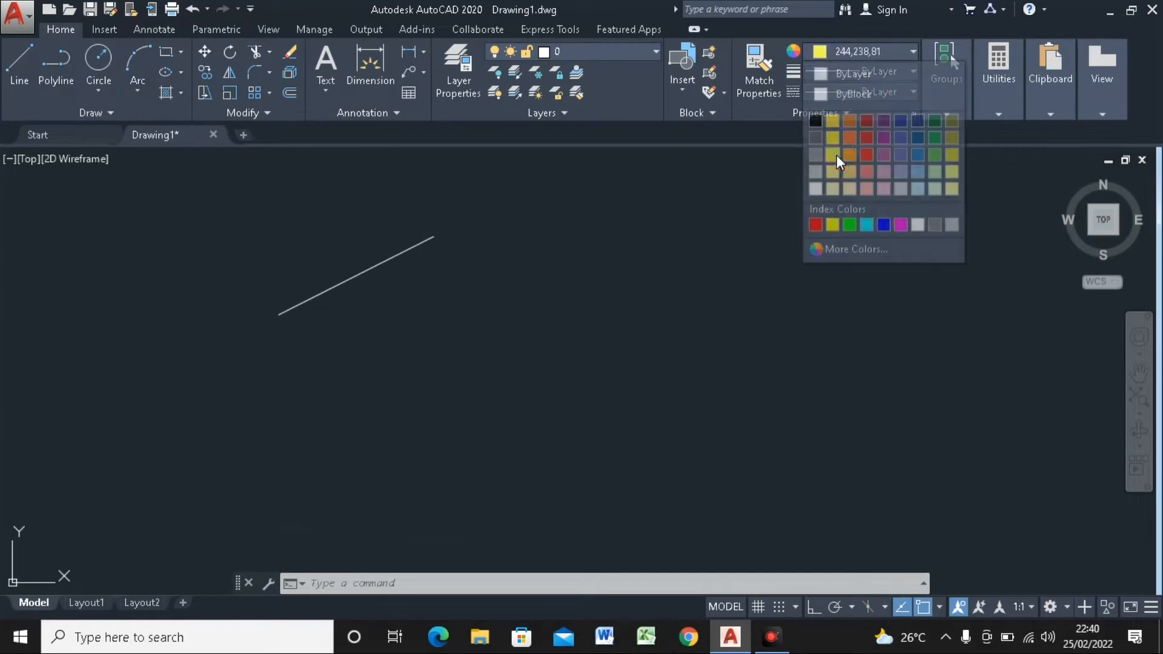
pyautogui.click(25, 66)
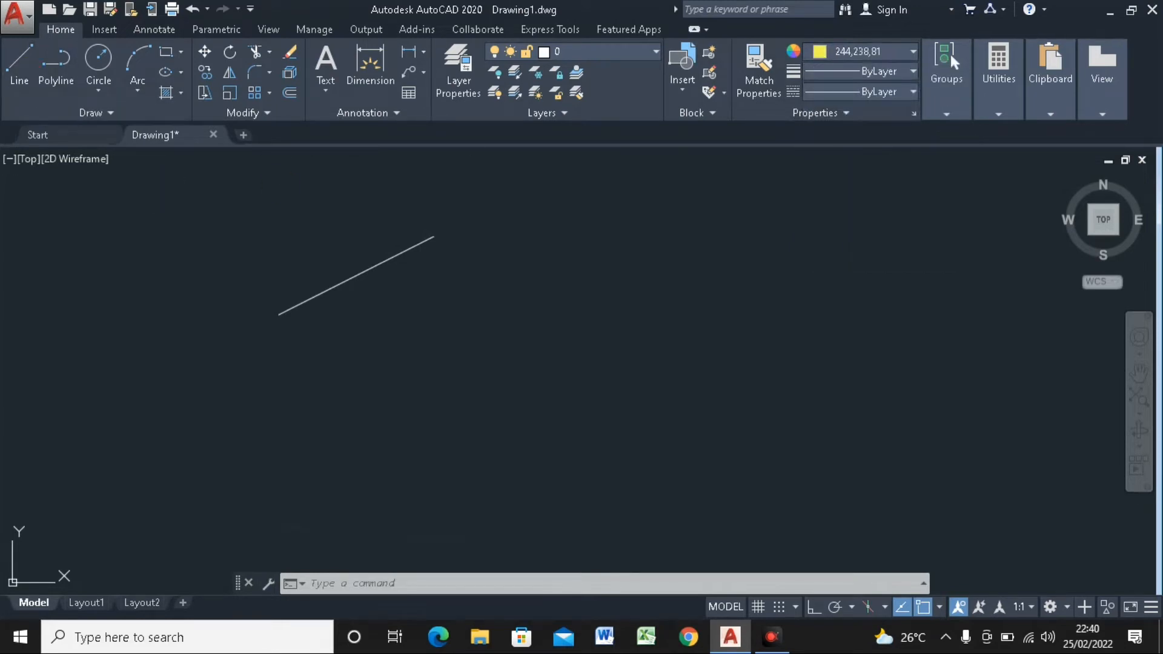
pyautogui.click(340, 342)
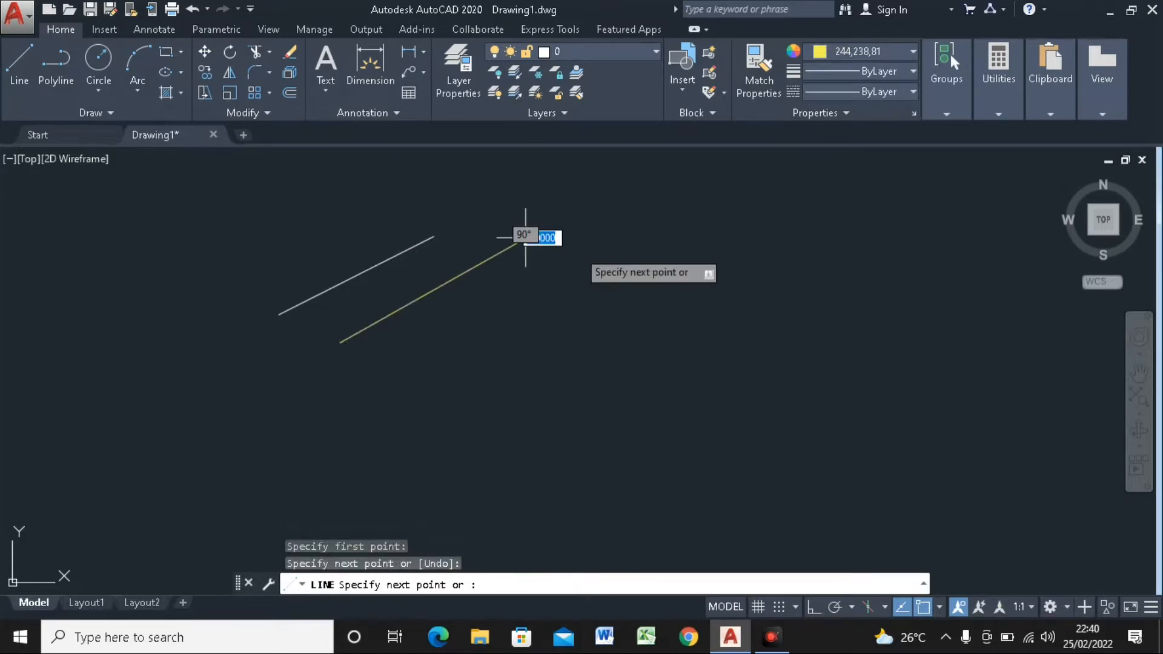
pyautogui.click(525, 238)
pyautogui.press('Return')
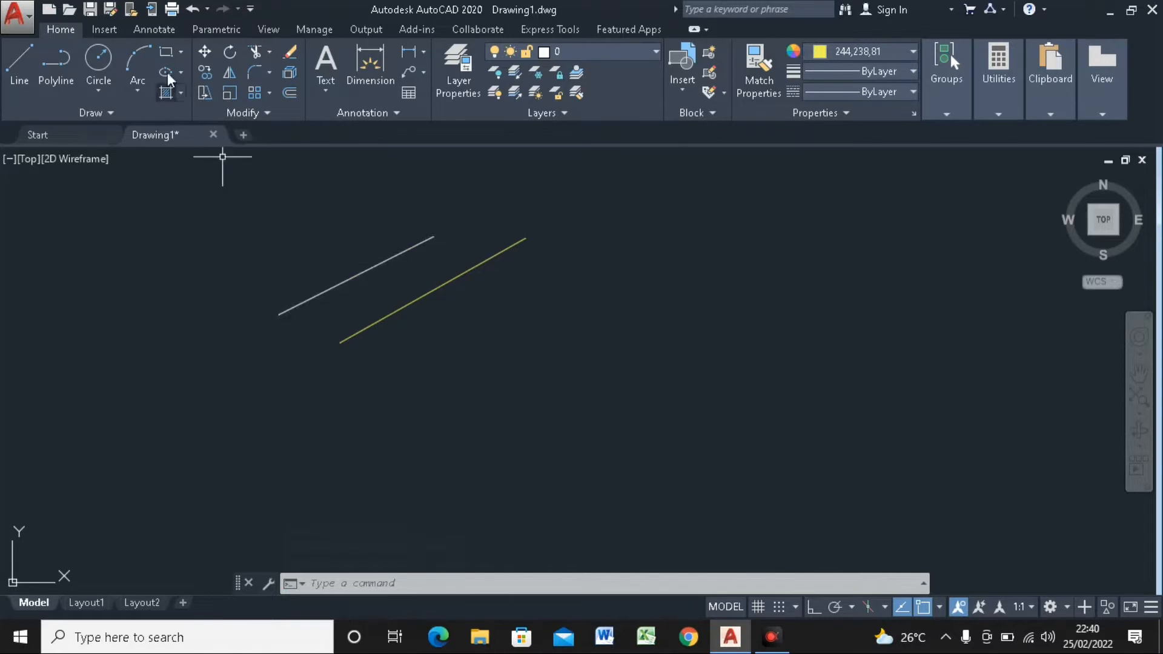
# Draw a small yellow rectangle below the two diagonal lines
pyautogui.click(165, 51)
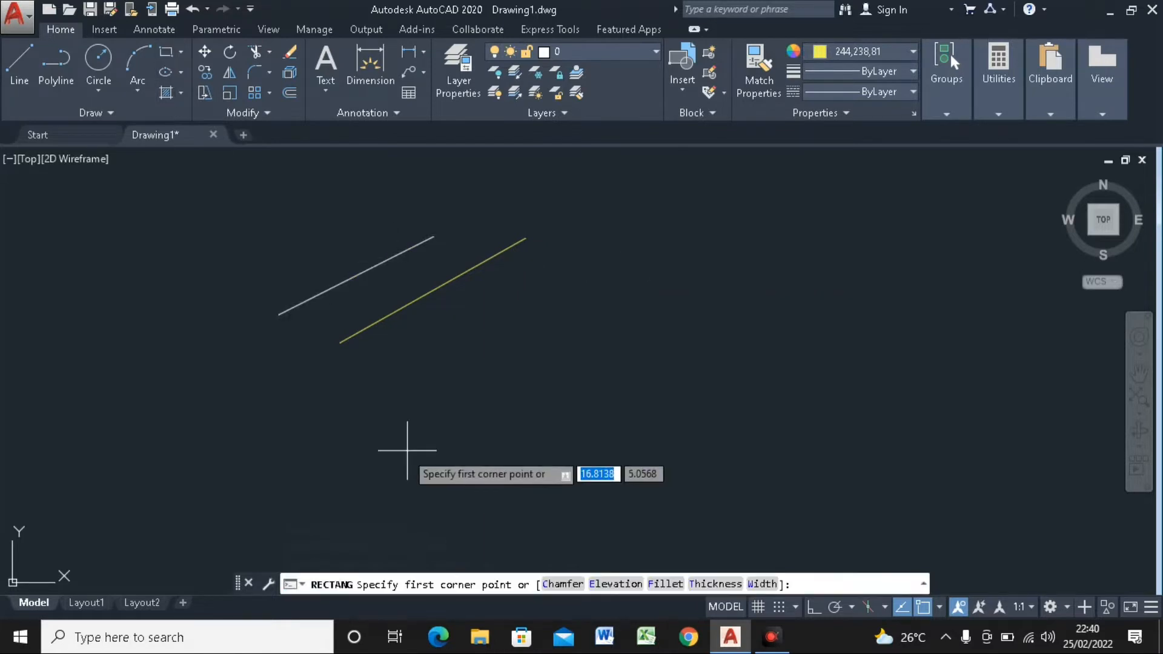
pyautogui.click(368, 458)
pyautogui.click(468, 372)
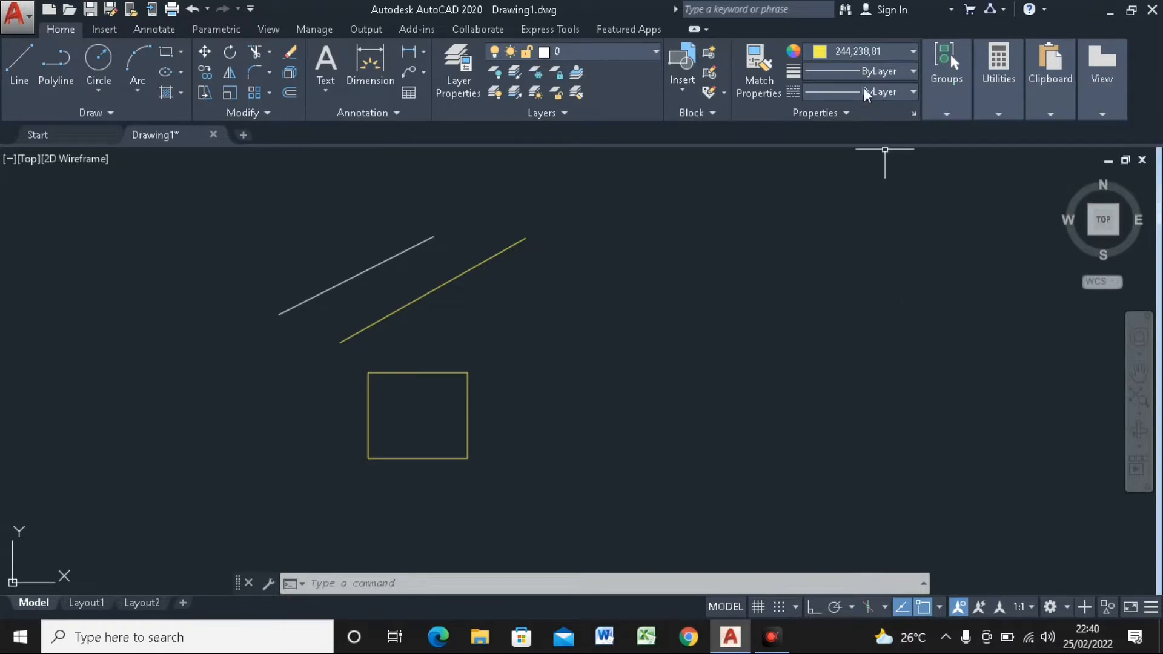
# Look through the available lineweights and set the current lineweight to 0.00 mm
pyautogui.click(866, 71)
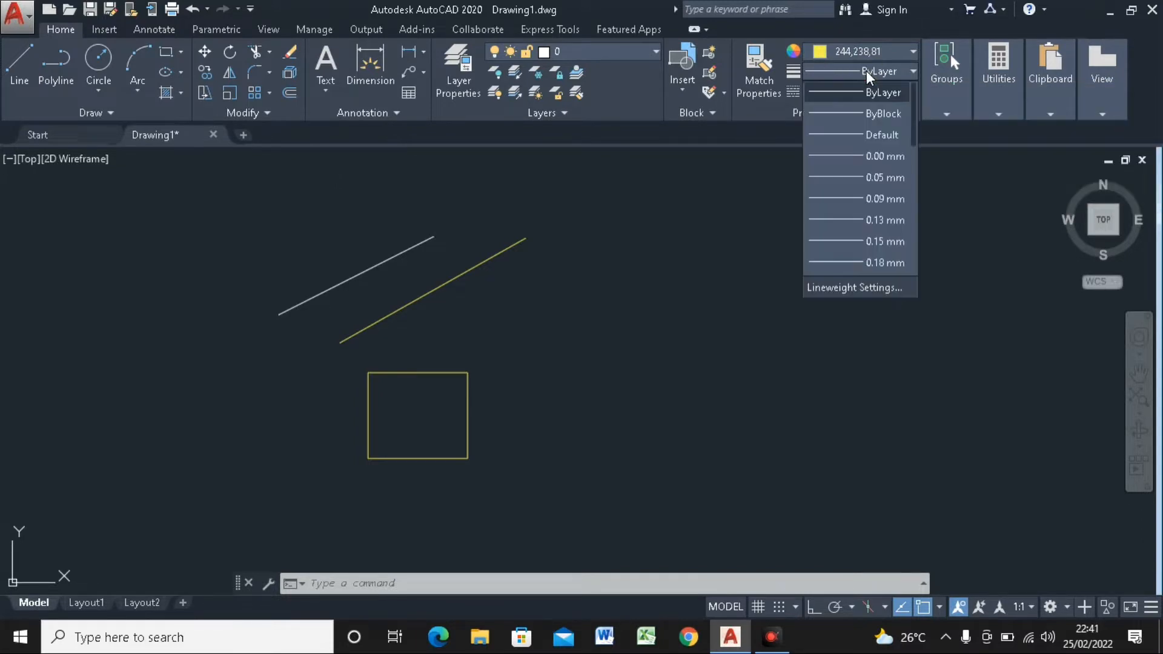
pyautogui.scroll(-3, 877, 195)
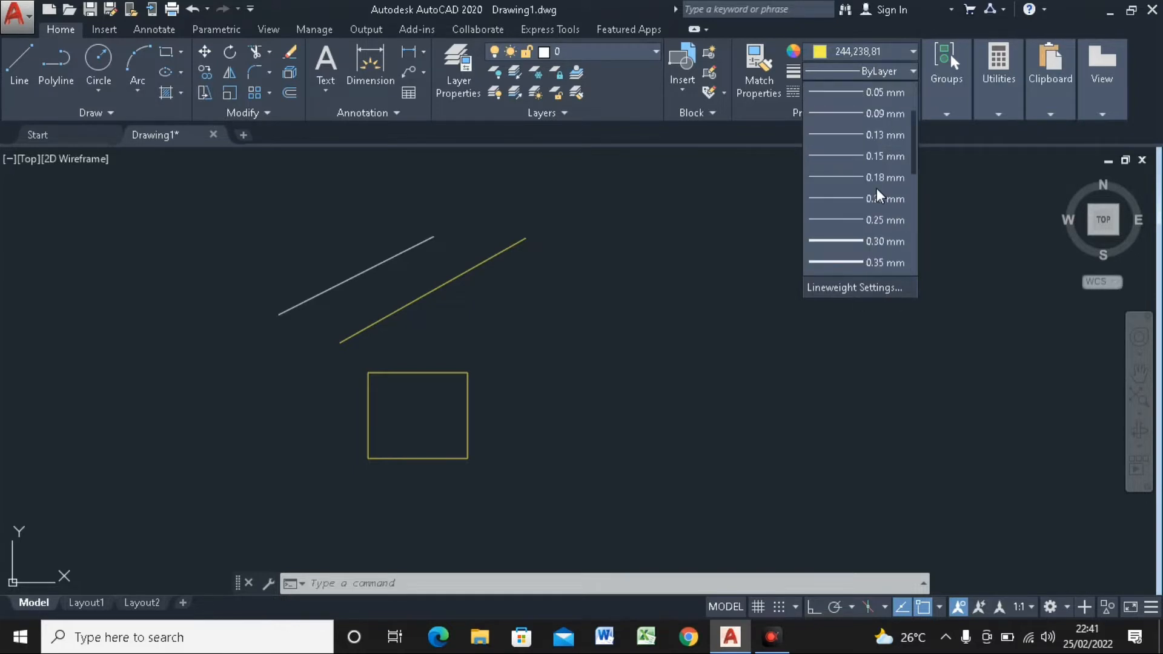
pyautogui.scroll(3, 877, 195)
pyautogui.scroll(-7, 848, 163)
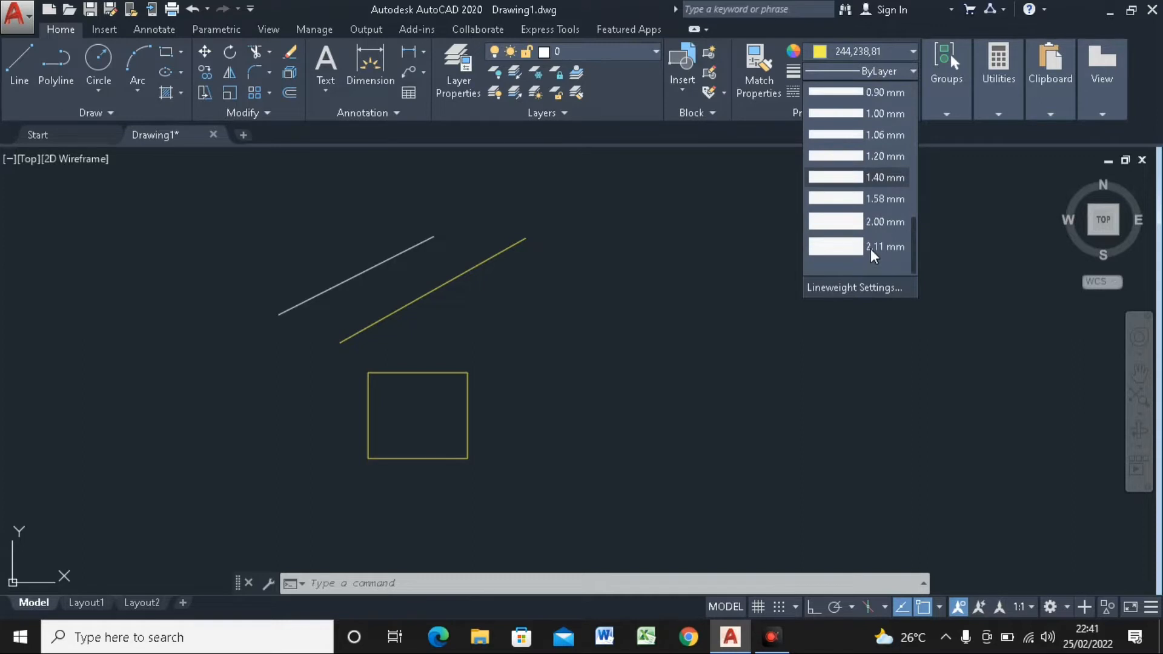
pyautogui.scroll(7, 868, 228)
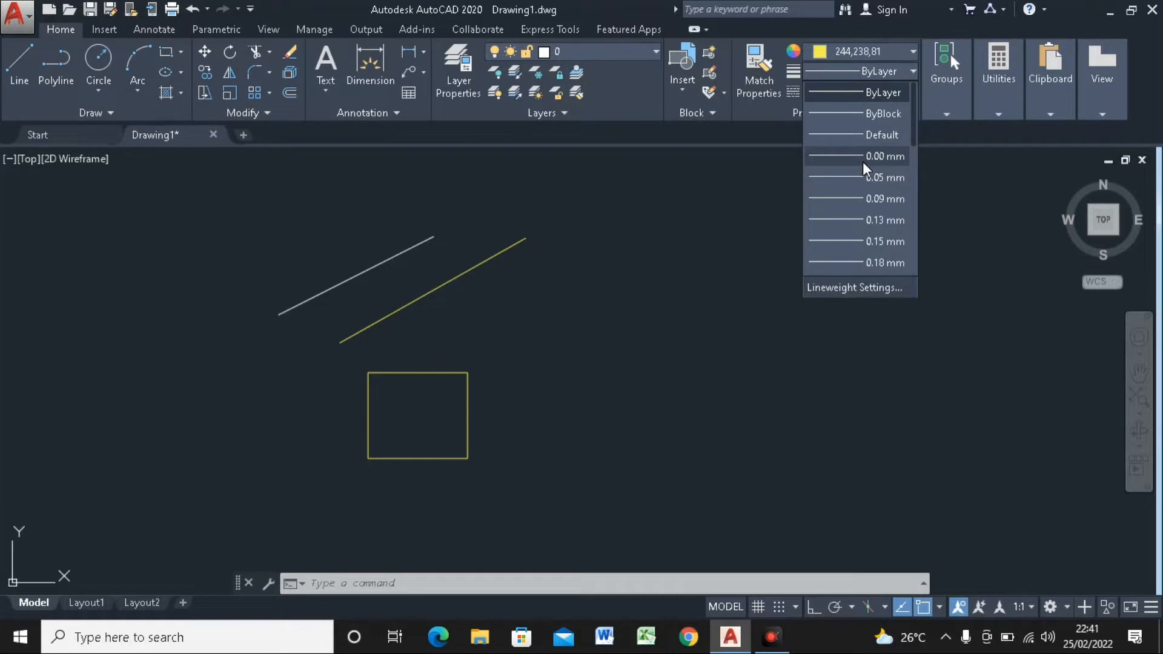
pyautogui.click(862, 159)
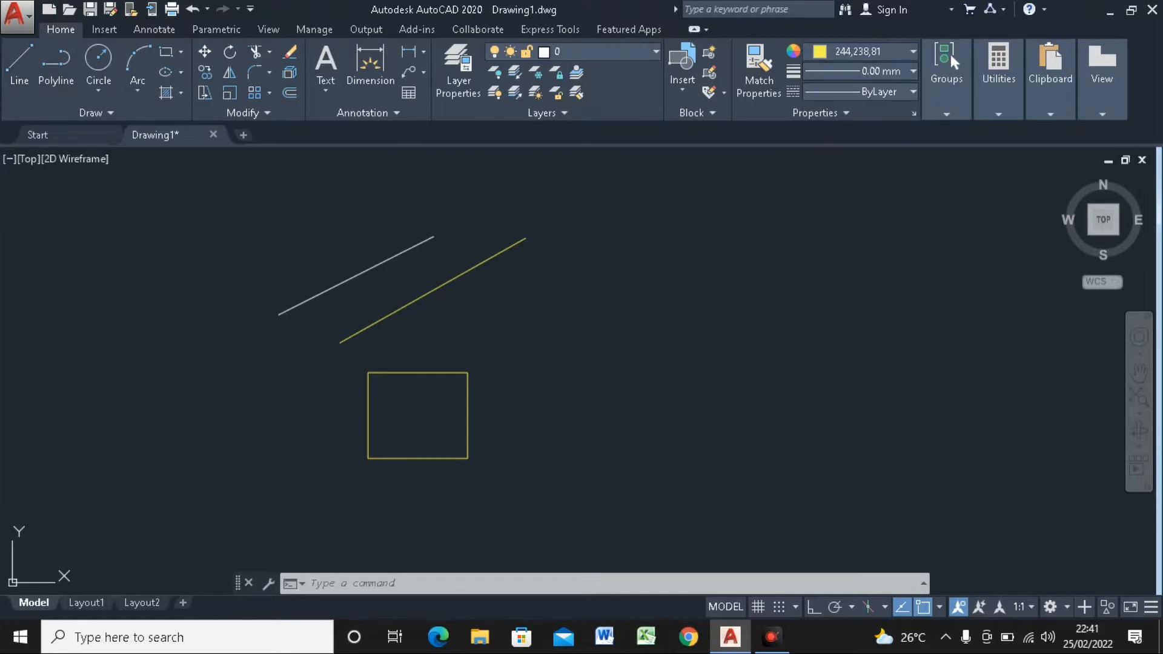
# Draw a short, gently rising yellow line to the right of the existing diagonal lines
pyautogui.moveTo(622, 221); pyautogui.dragTo(573, 229, button='middle')
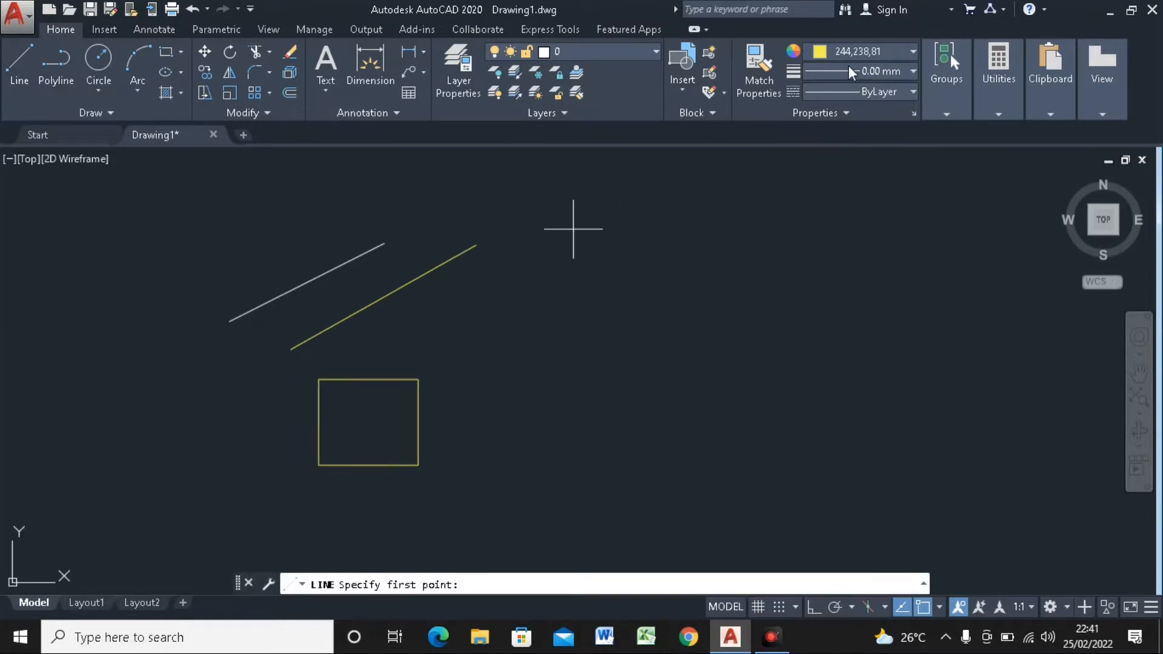
pyautogui.click(588, 227)
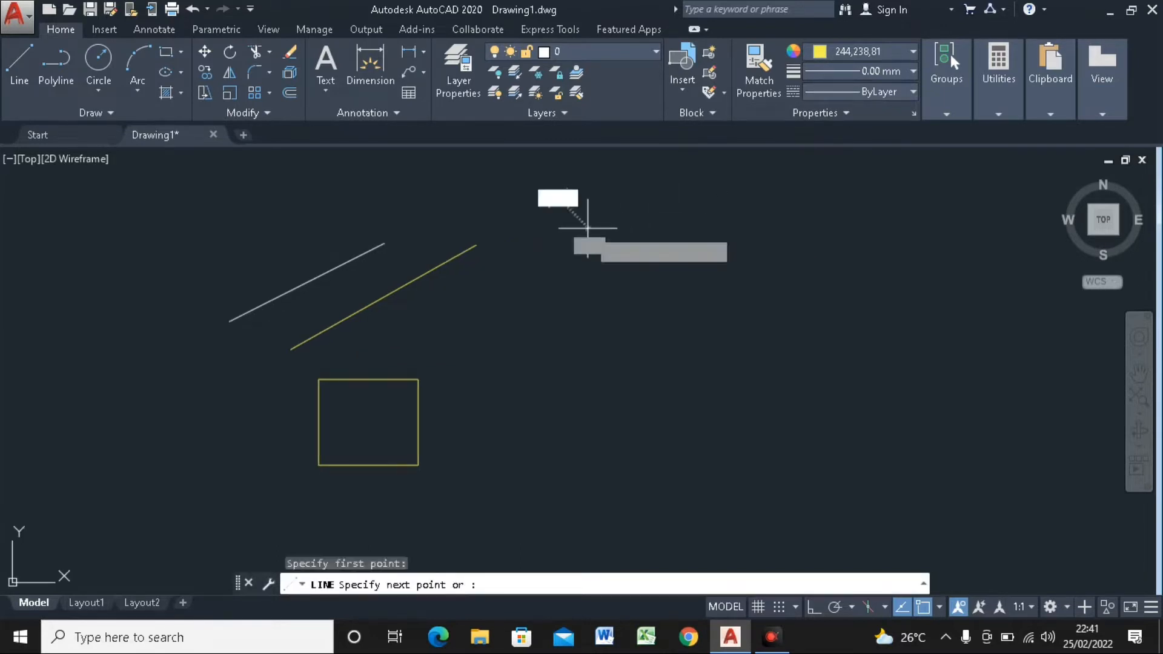
pyautogui.click(725, 192)
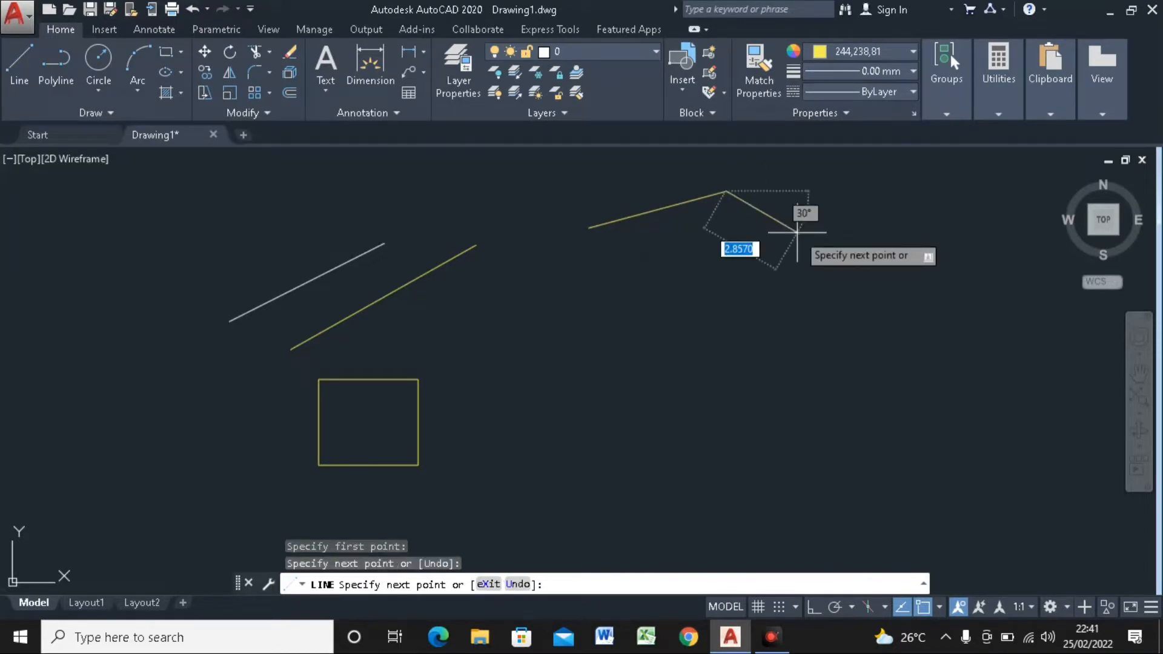
pyautogui.press('Return')
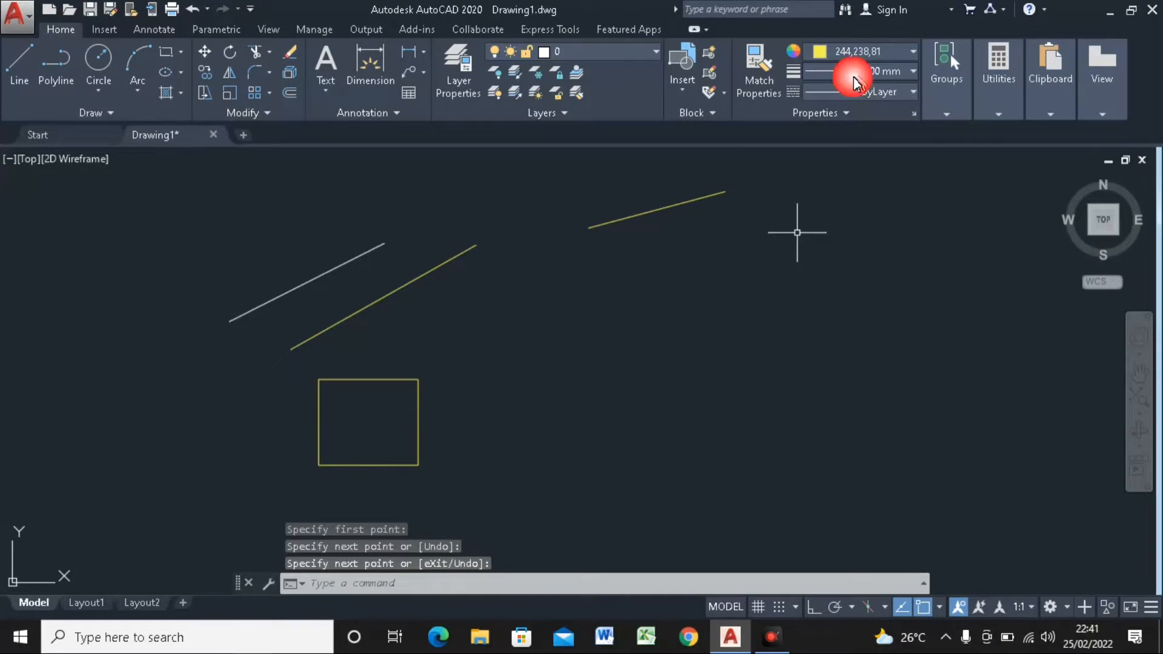
# Set the current lineweight to 0.50 mm and draw a rising yellow line below the short line on the right side of the drawing
pyautogui.click(858, 76)
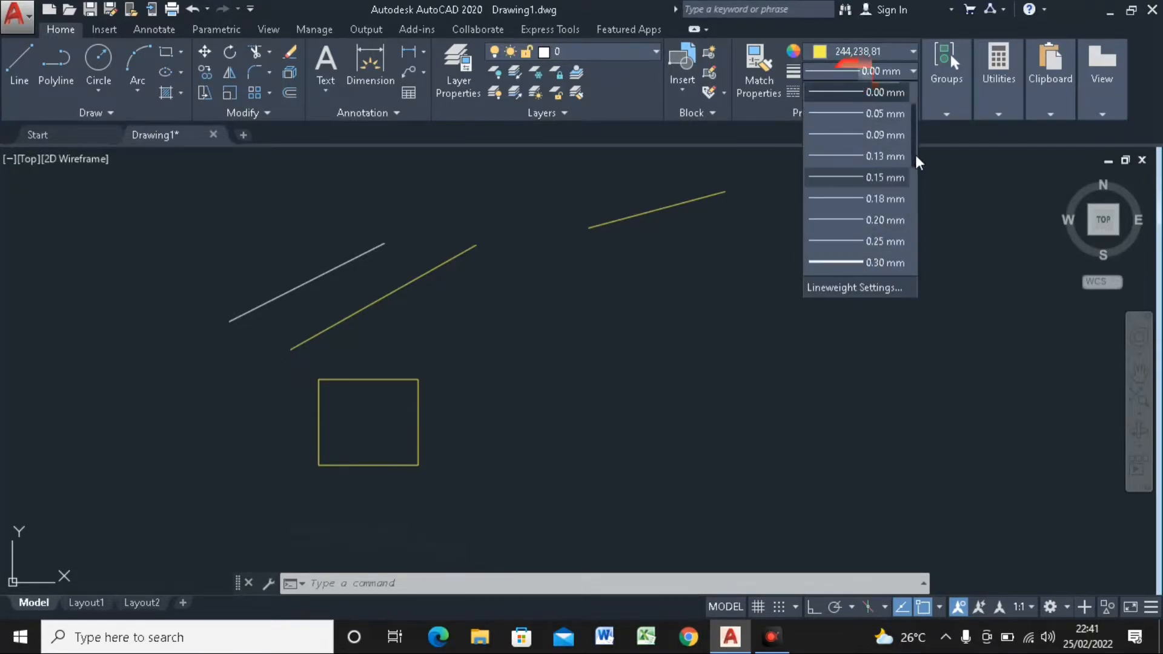
pyautogui.scroll(-1, 913, 197)
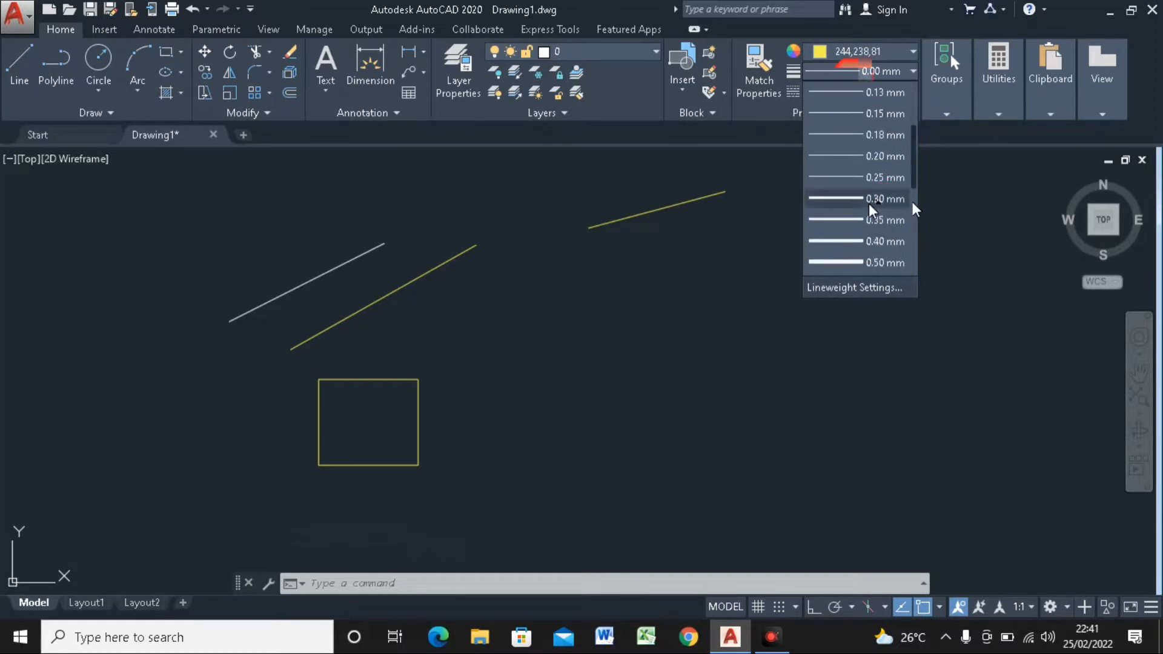
pyautogui.click(876, 262)
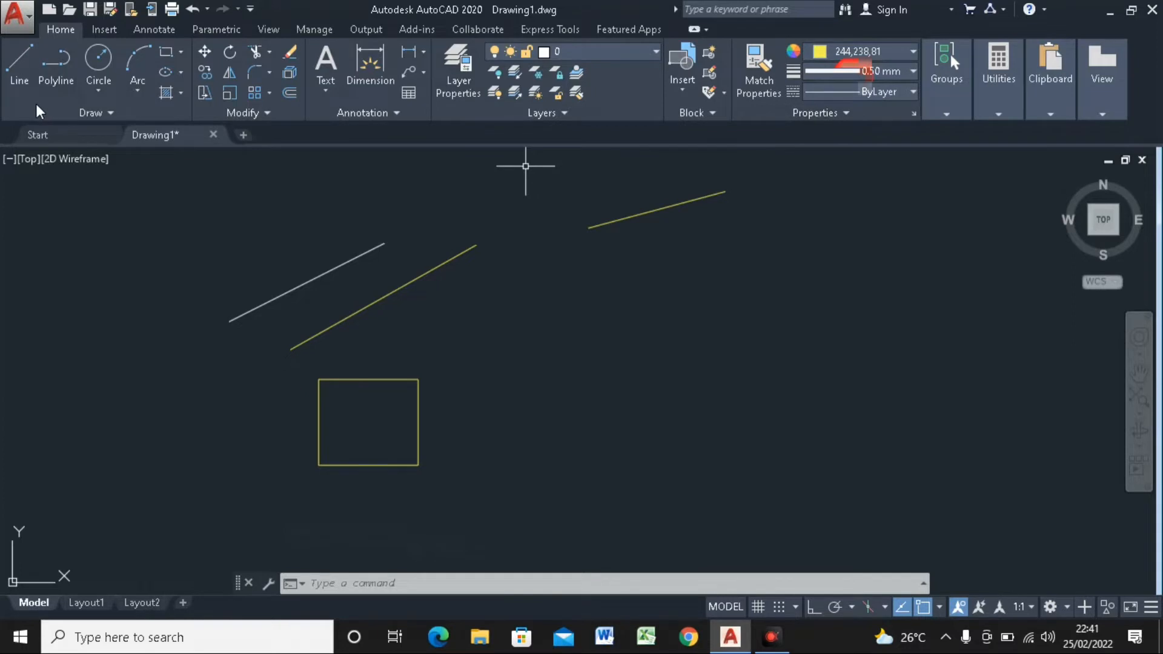
pyautogui.click(23, 79)
pyautogui.click(236, 215)
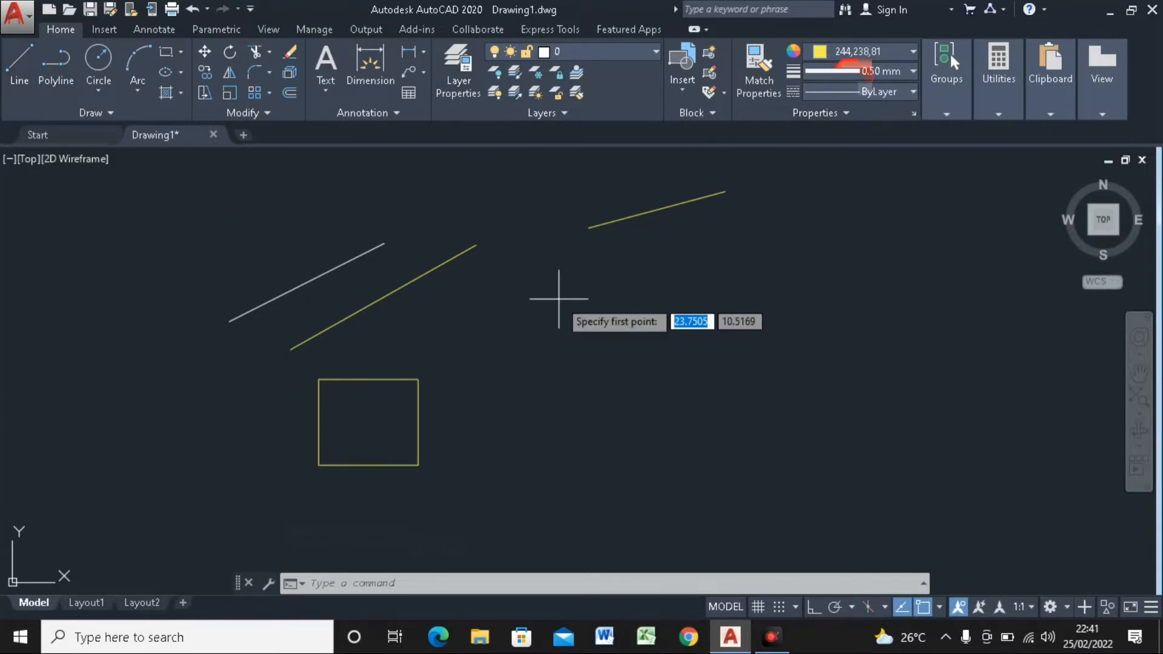
pyautogui.click(563, 326)
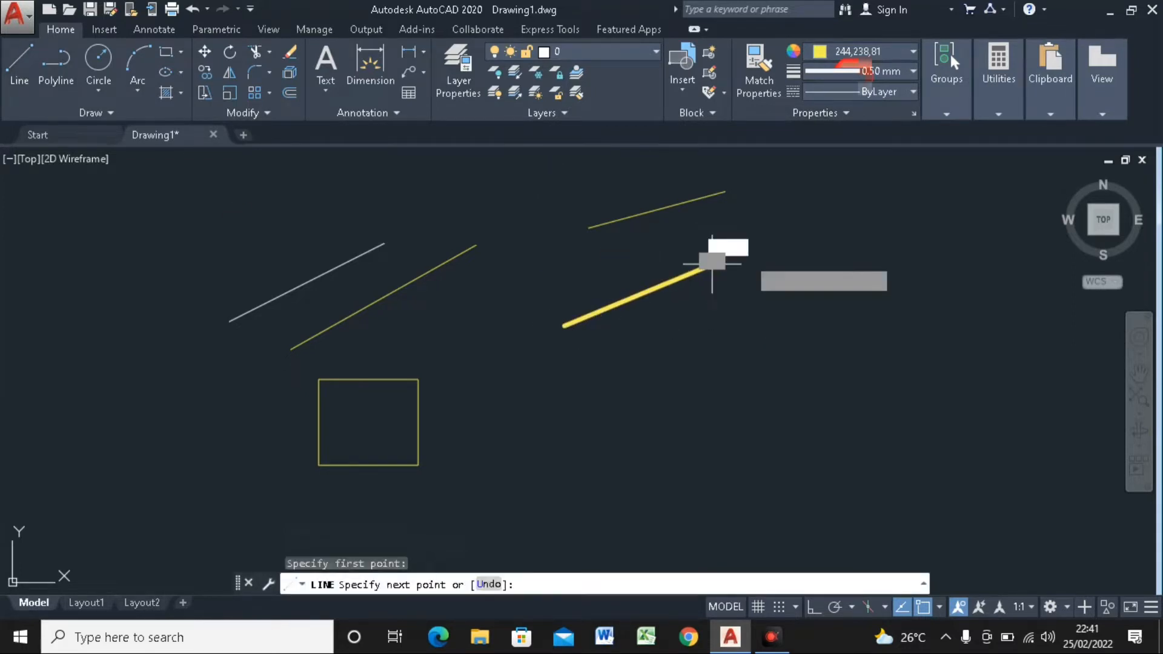
pyautogui.click(712, 264)
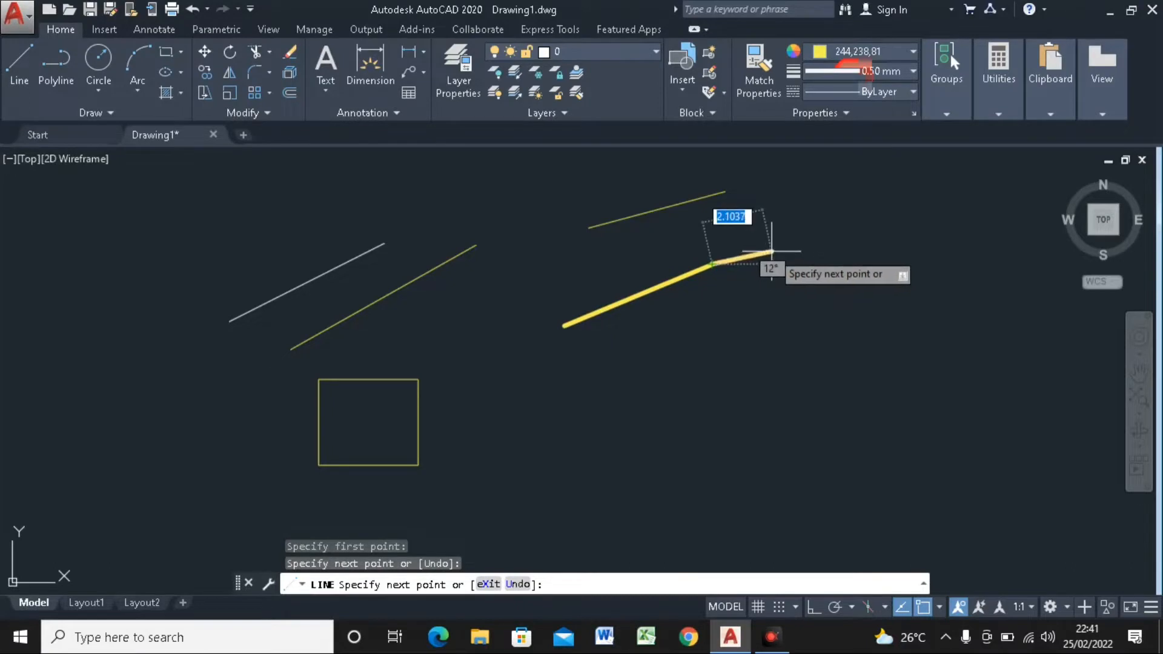
pyautogui.press('Return')
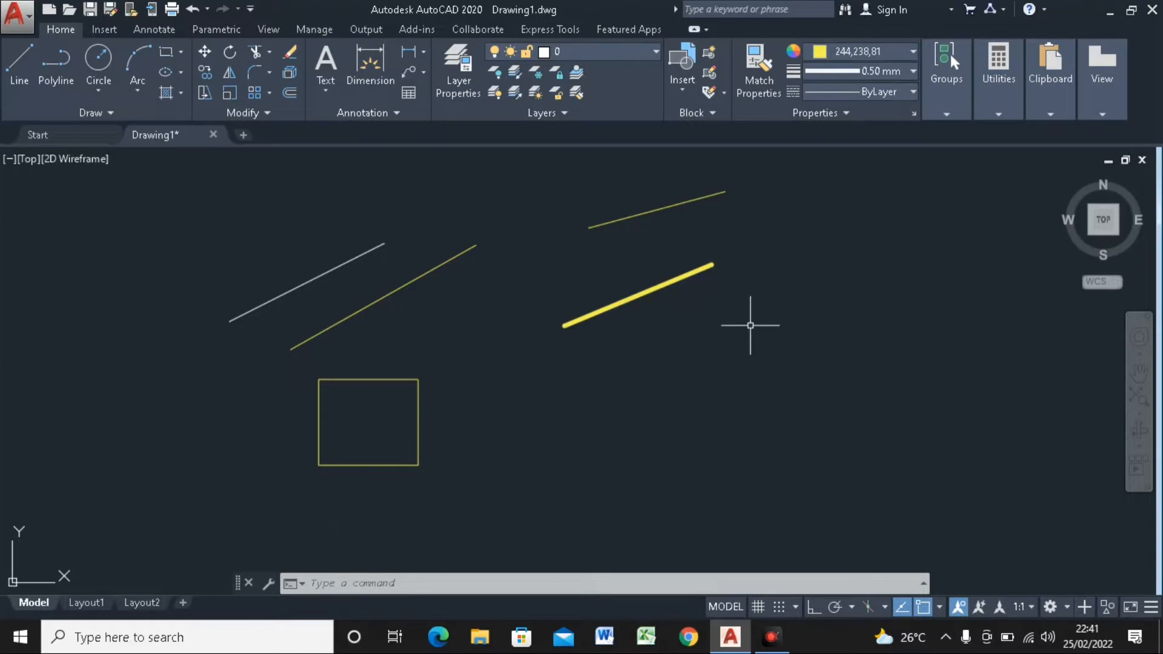
# Turn off Display Lineweight in the Lineweight Settings using the LWEIGHT command
pyautogui.write('LW')
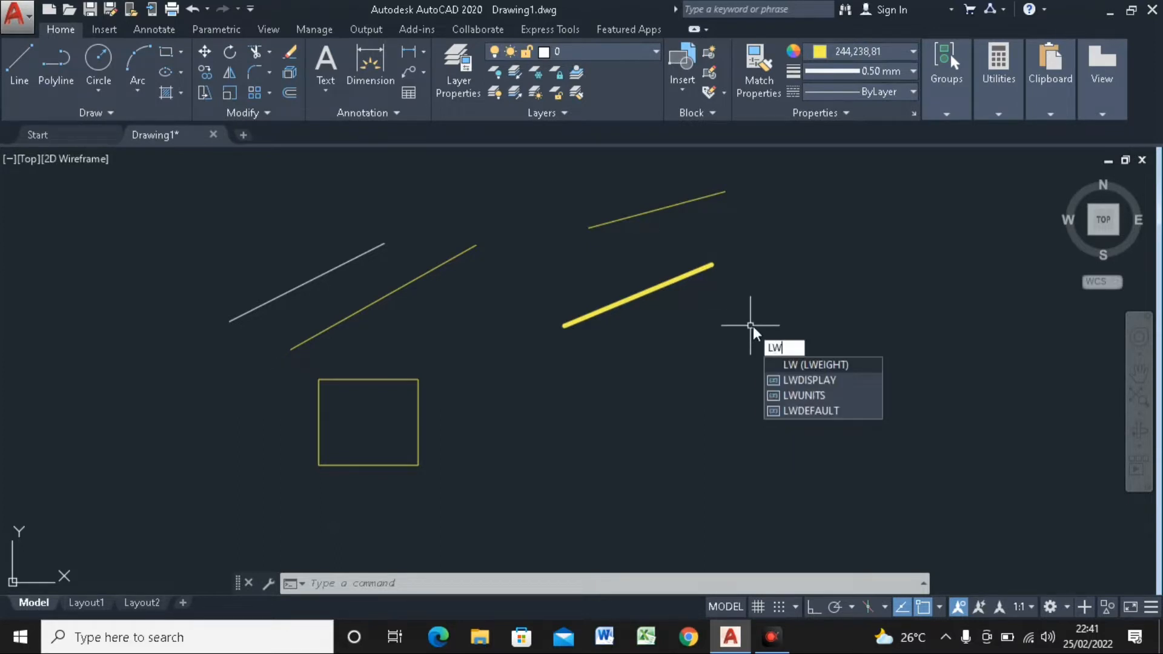
pyautogui.click(826, 363)
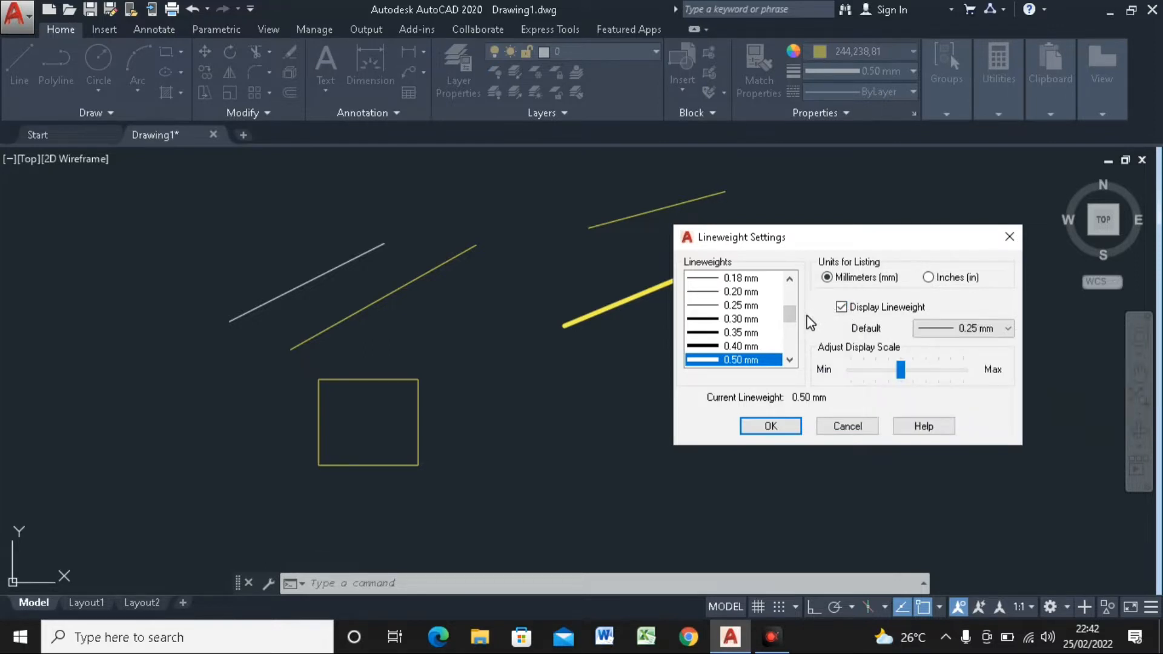
pyautogui.moveTo(803, 248); pyautogui.dragTo(816, 215)
pyautogui.click(841, 306)
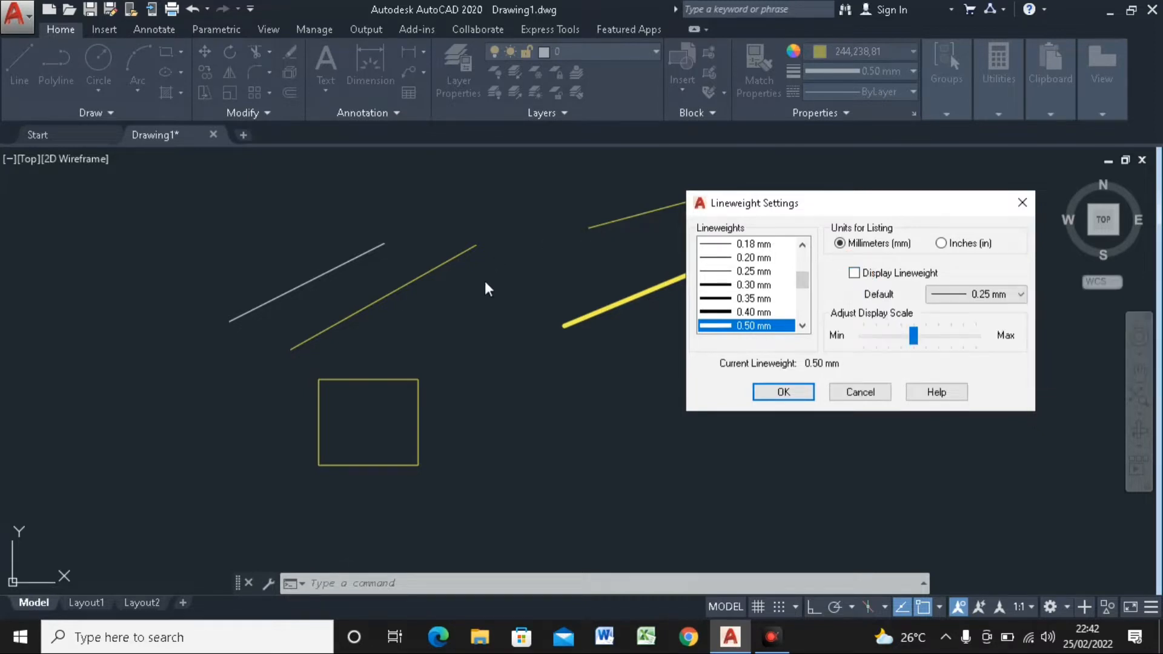
pyautogui.click(782, 392)
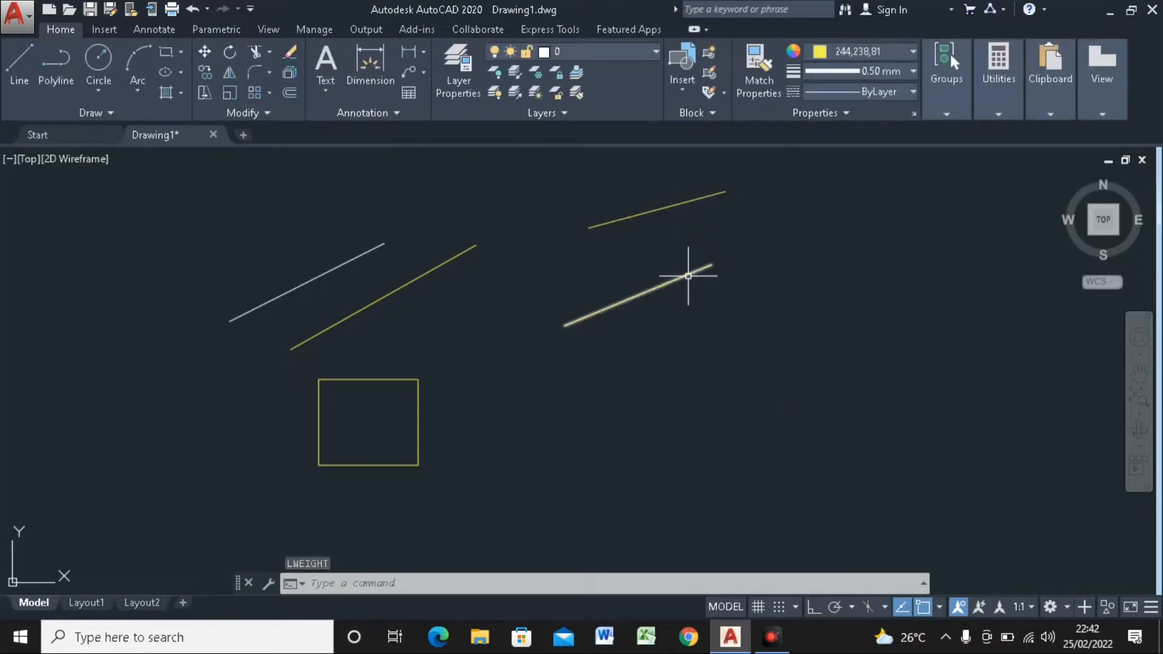
# Select the 0.50 mm line and the short line above it in turn to compare their lineweight properties
pyautogui.click(689, 273)
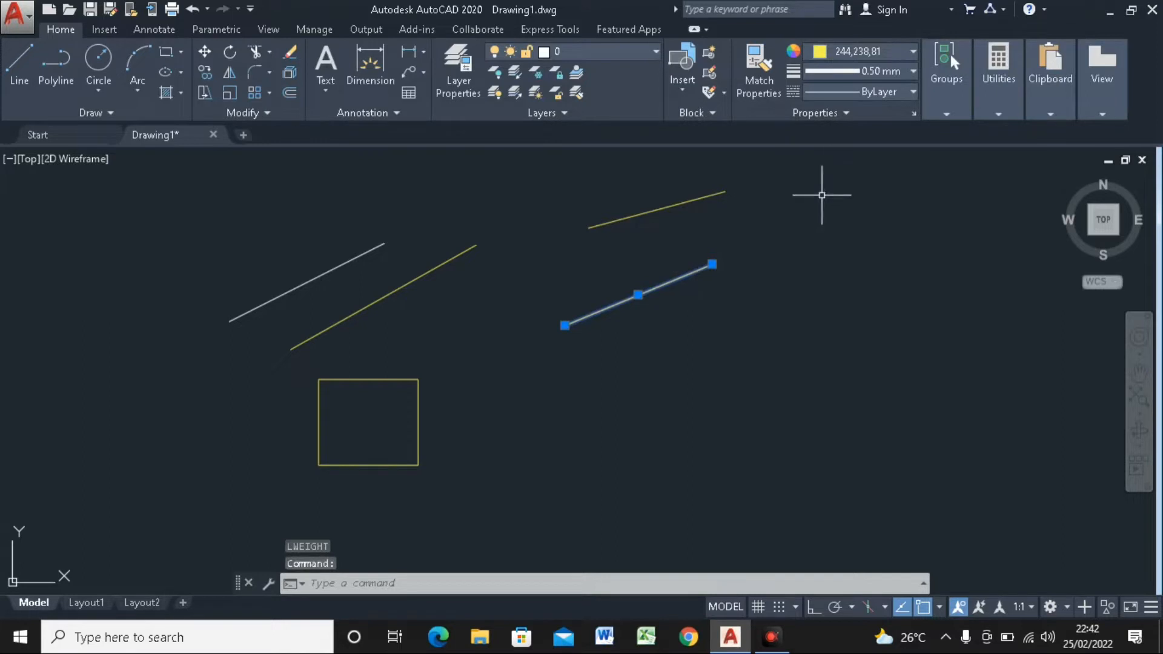
pyautogui.press('Escape')
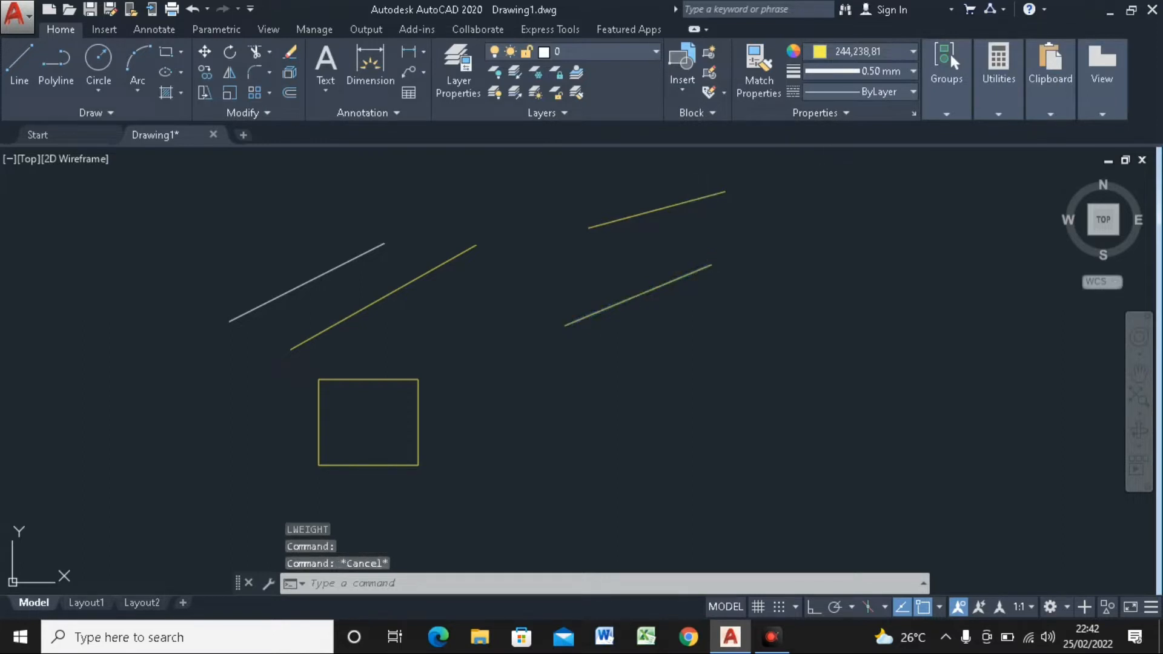
pyautogui.click(683, 201)
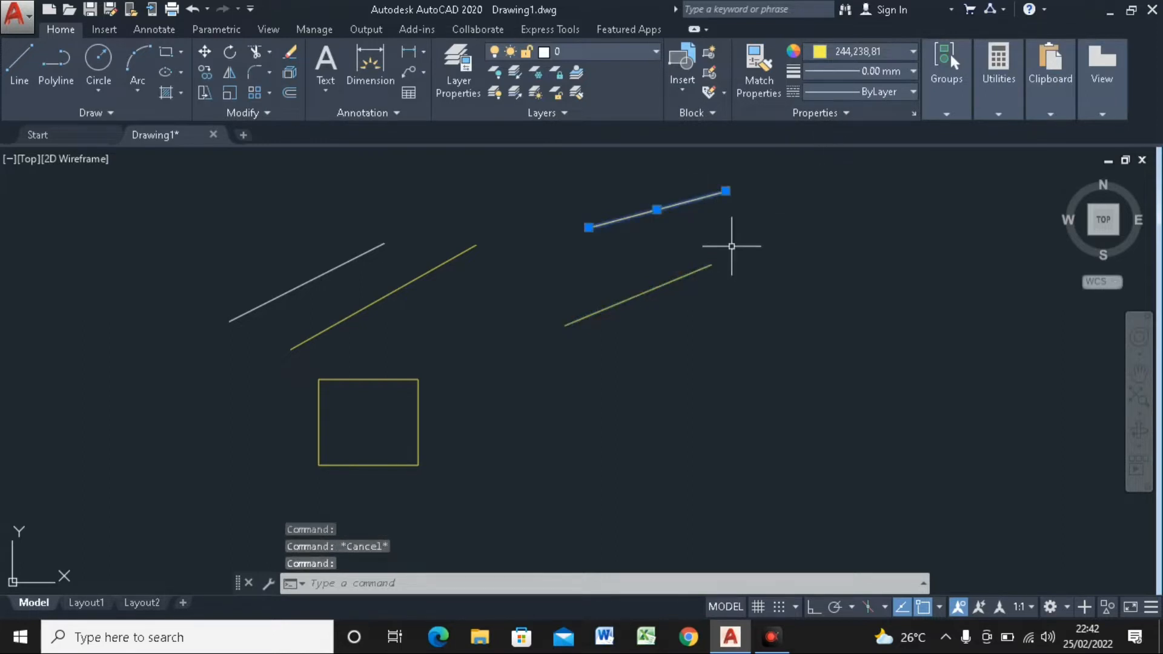
pyautogui.press('Escape')
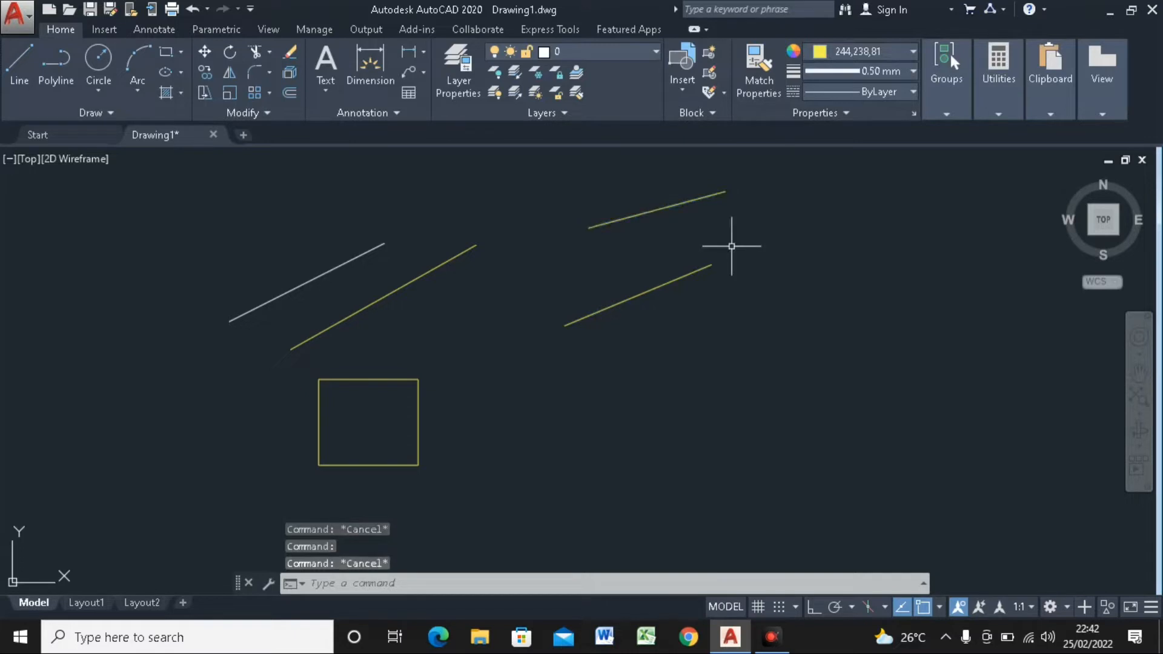
# Turn Display Lineweight back on in the Lineweight Settings using the LWEIGHT command
pyautogui.write('LW')
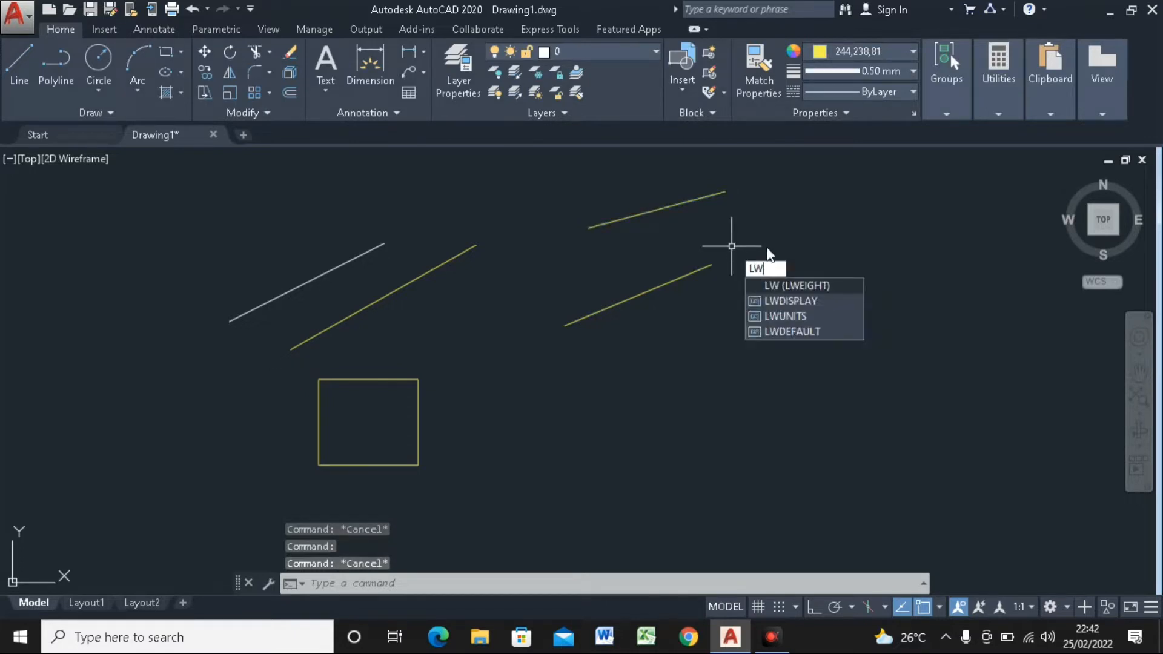
pyautogui.press('Return')
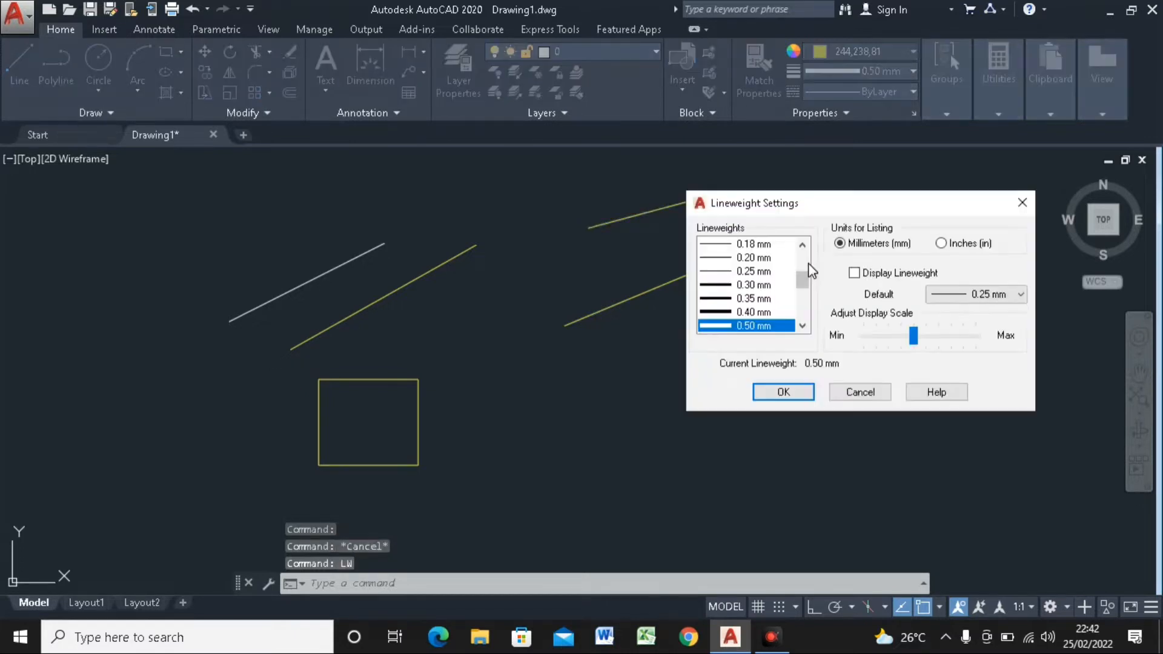
pyautogui.click(854, 273)
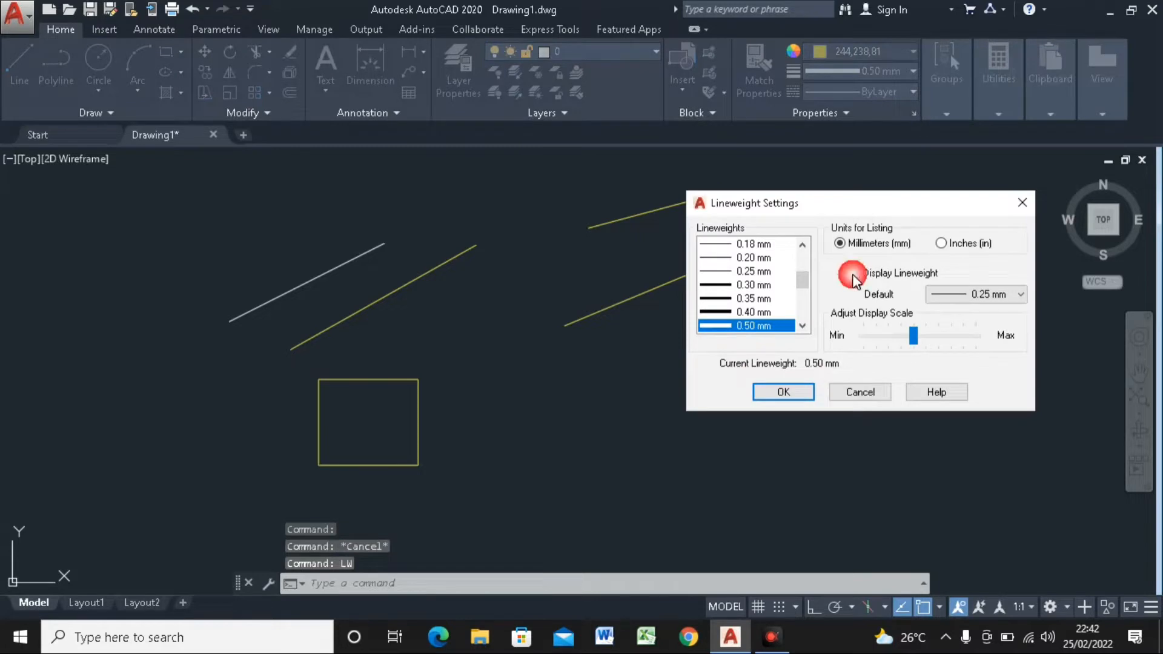
pyautogui.click(784, 393)
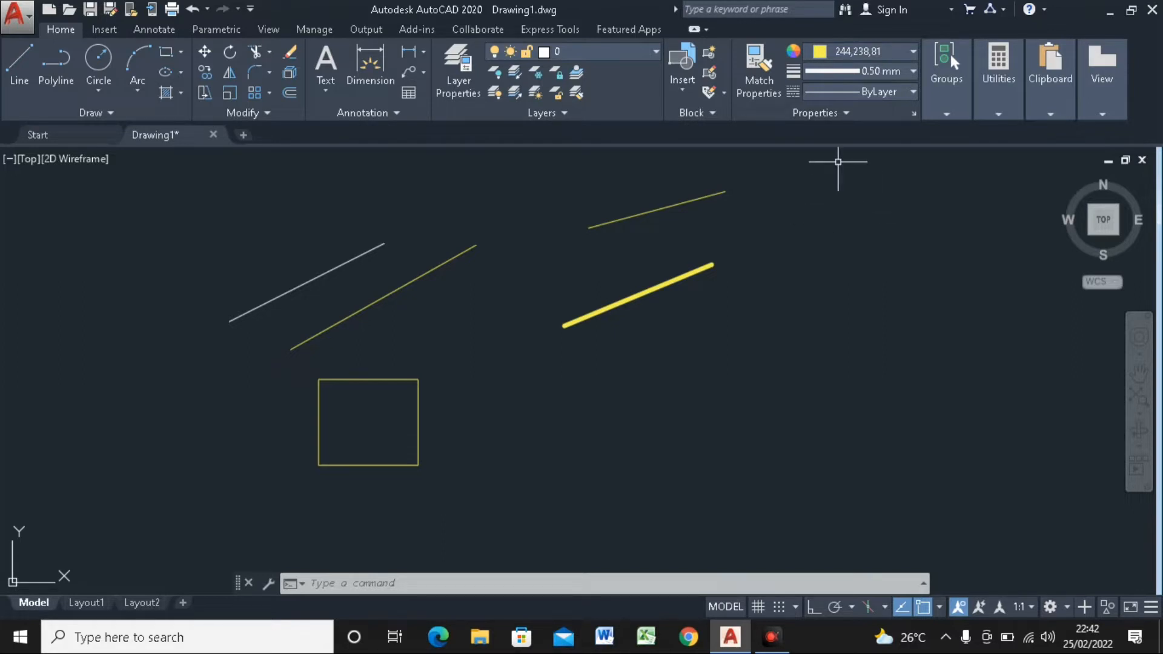
# Look through the linetypes available in acad.lin and load the ISO dash linetype ACAD_ISO02W100 into the drawing
pyautogui.click(873, 94)
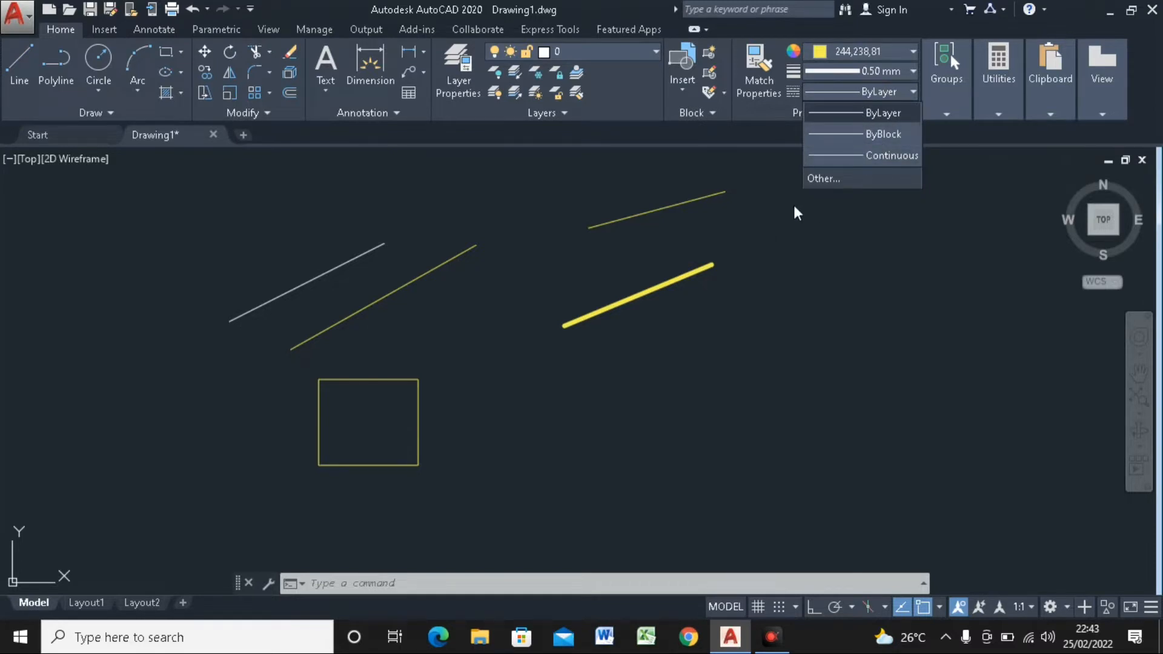
pyautogui.click(825, 179)
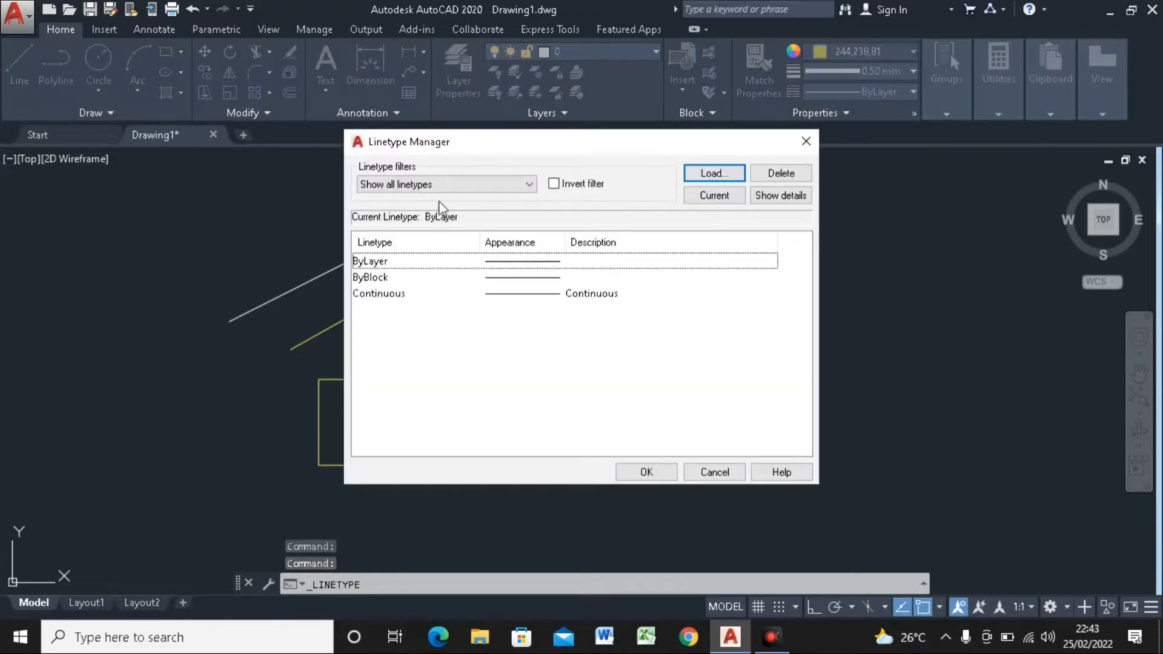
pyautogui.click(711, 174)
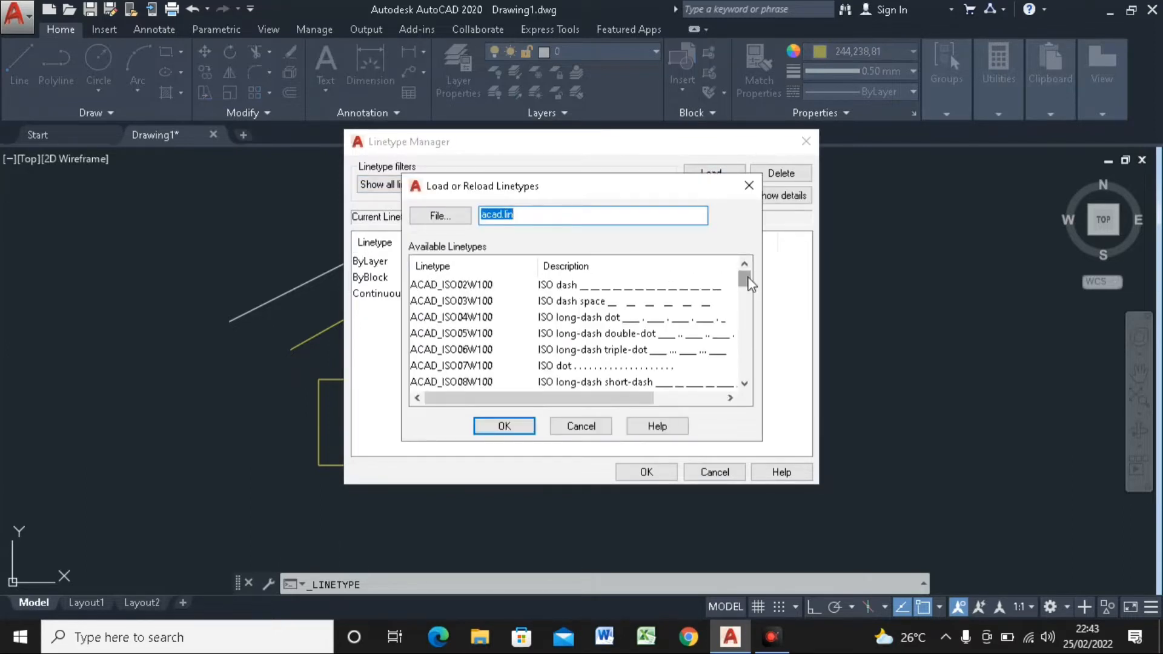
pyautogui.scroll(-7, 748, 333)
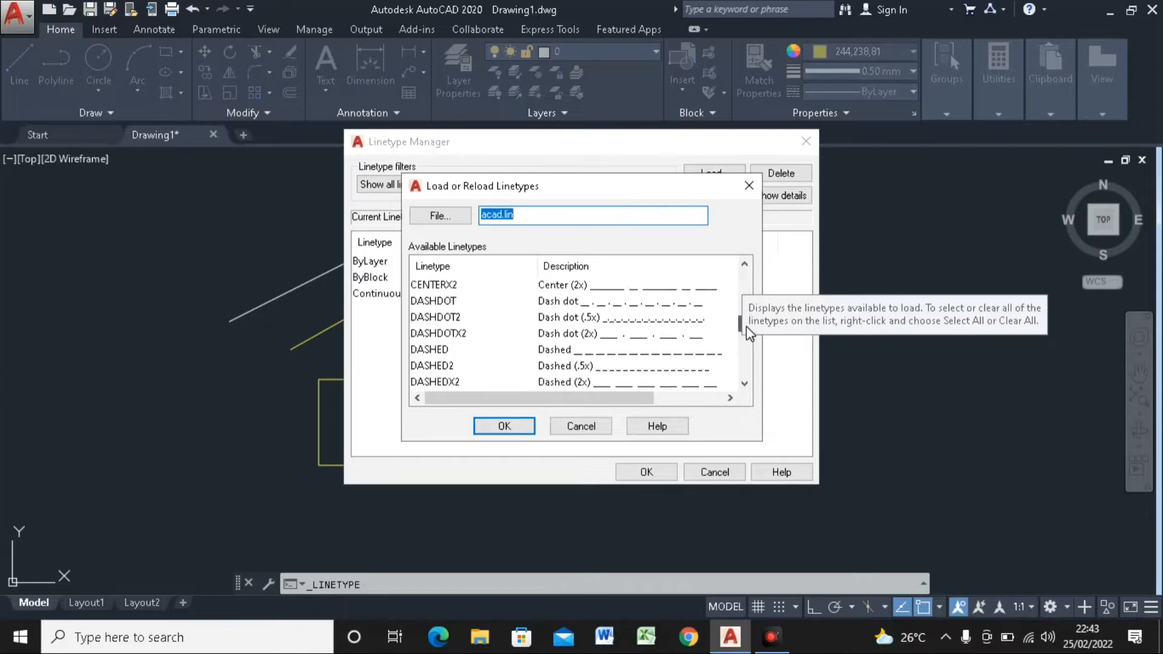
pyautogui.scroll(-6, 750, 351)
pyautogui.moveTo(745, 367); pyautogui.dragTo(746, 270)
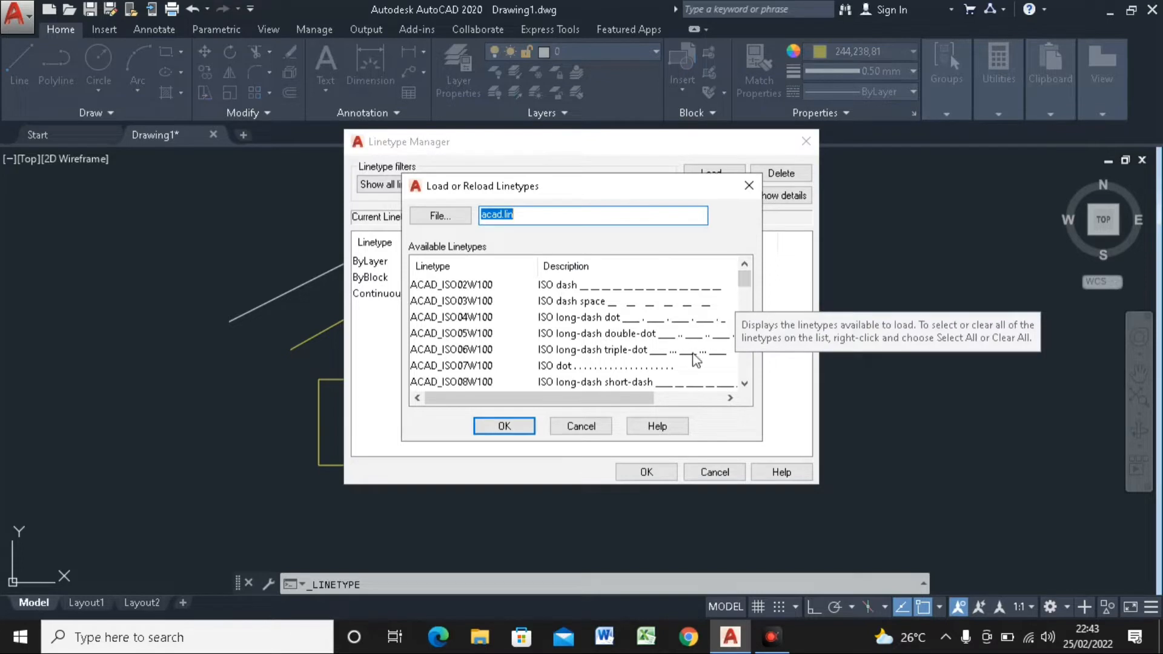
pyautogui.moveTo(746, 288); pyautogui.dragTo(743, 289)
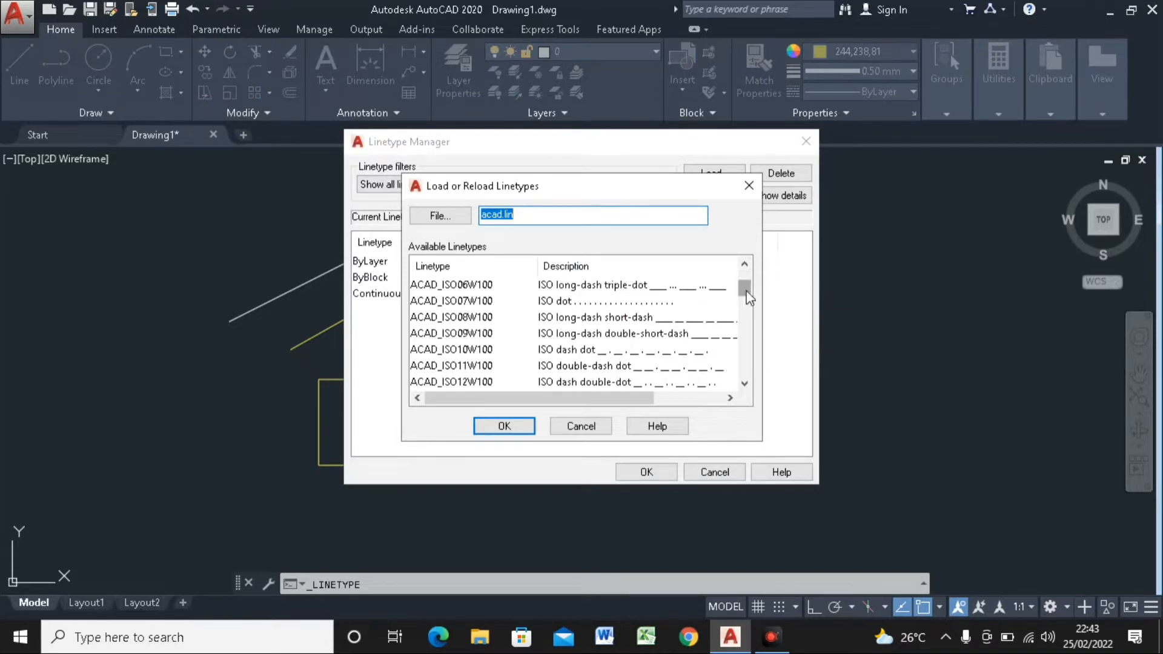
pyautogui.moveTo(748, 296); pyautogui.dragTo(648, 390)
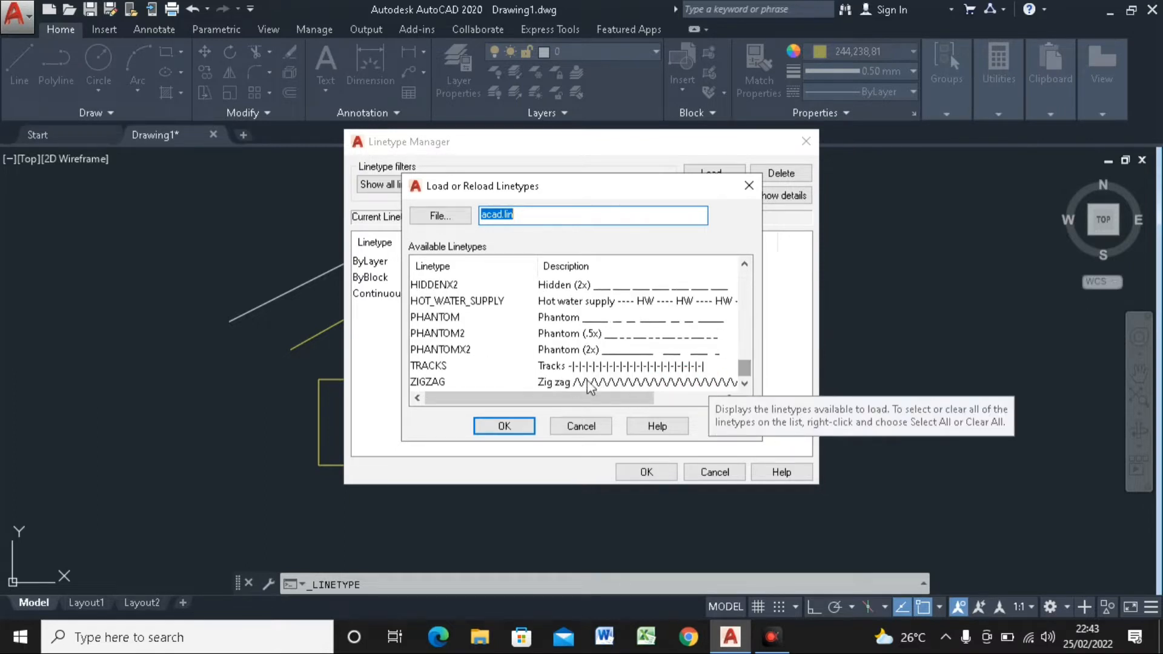
pyautogui.moveTo(743, 366); pyautogui.dragTo(743, 249)
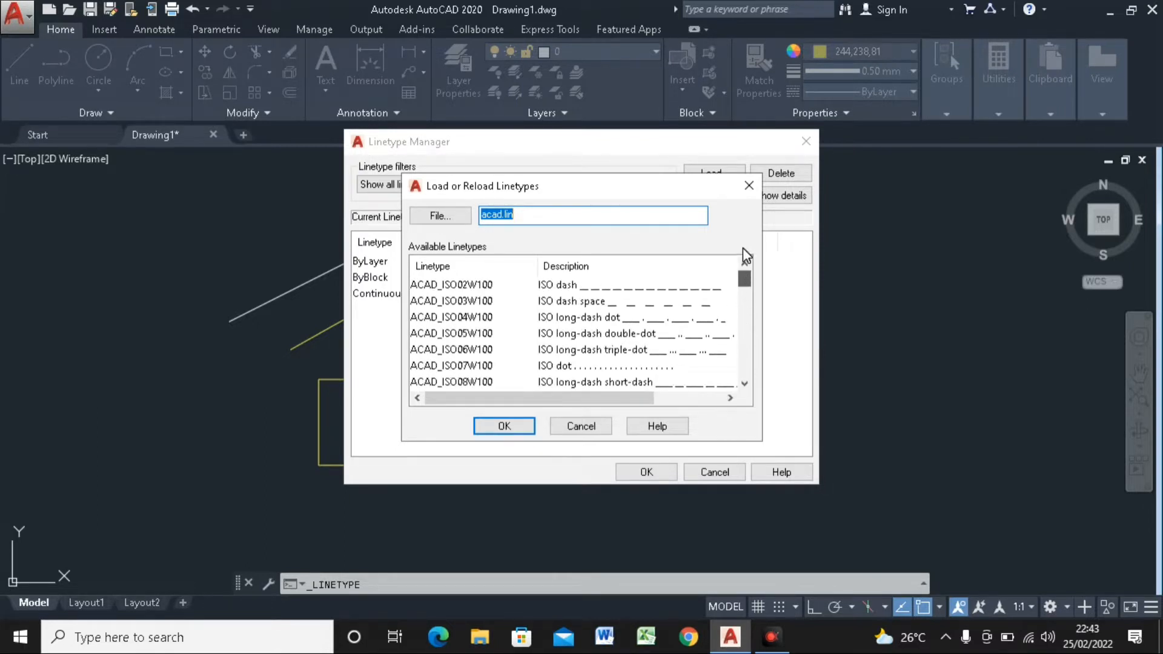
pyautogui.click(593, 285)
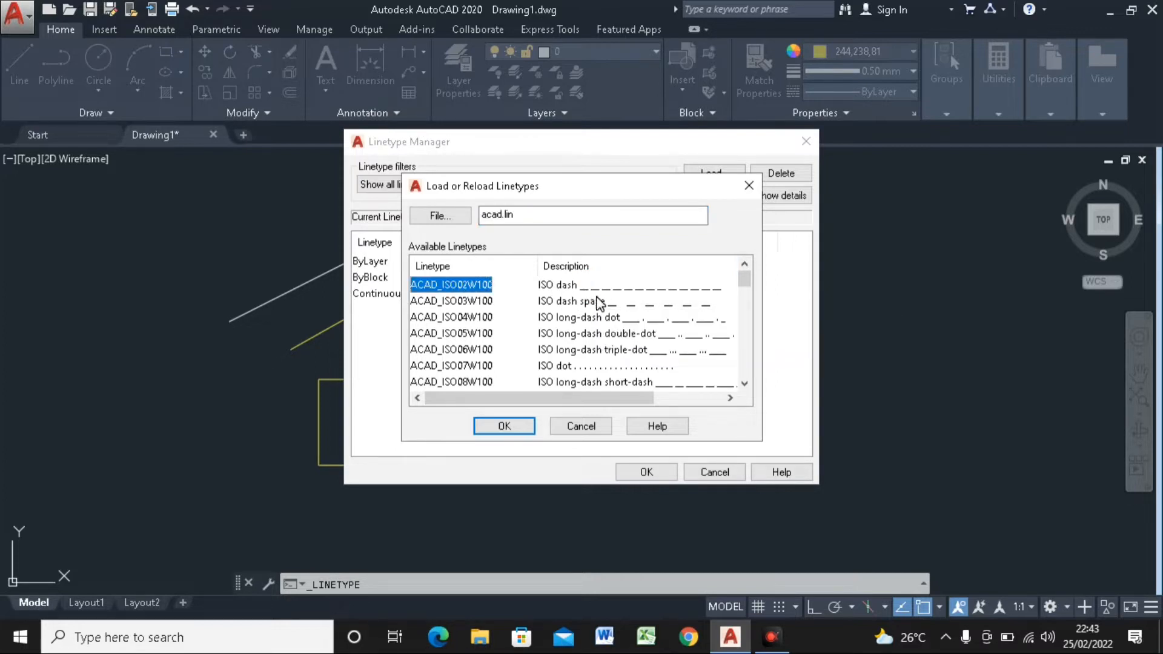
pyautogui.click(522, 427)
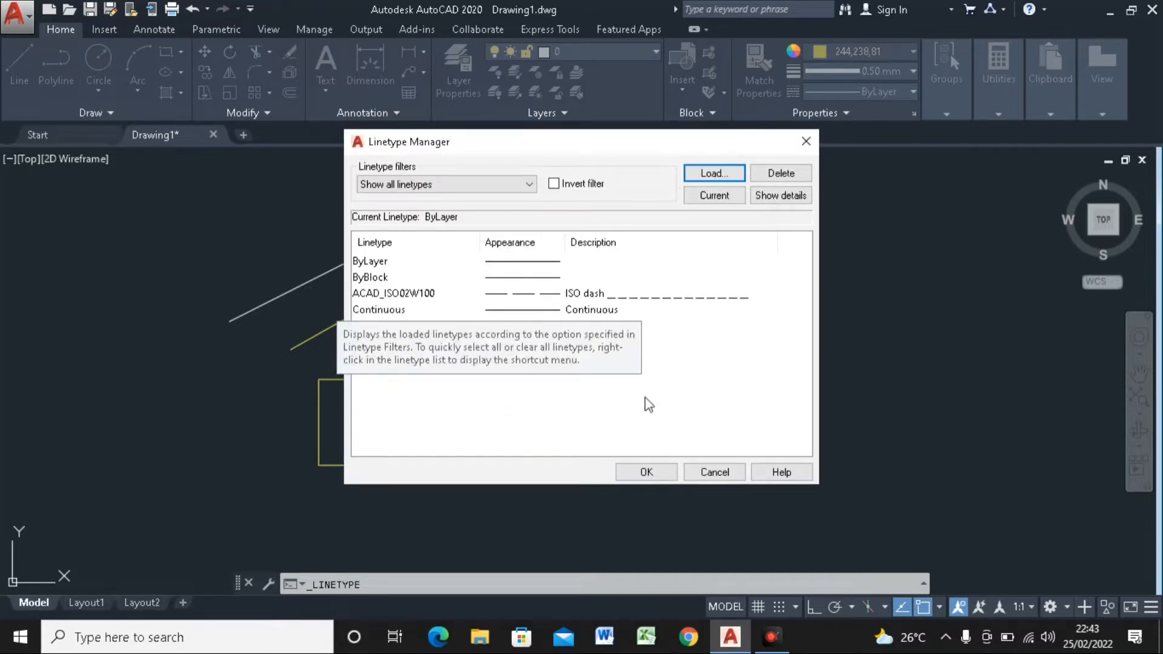
pyautogui.click(647, 470)
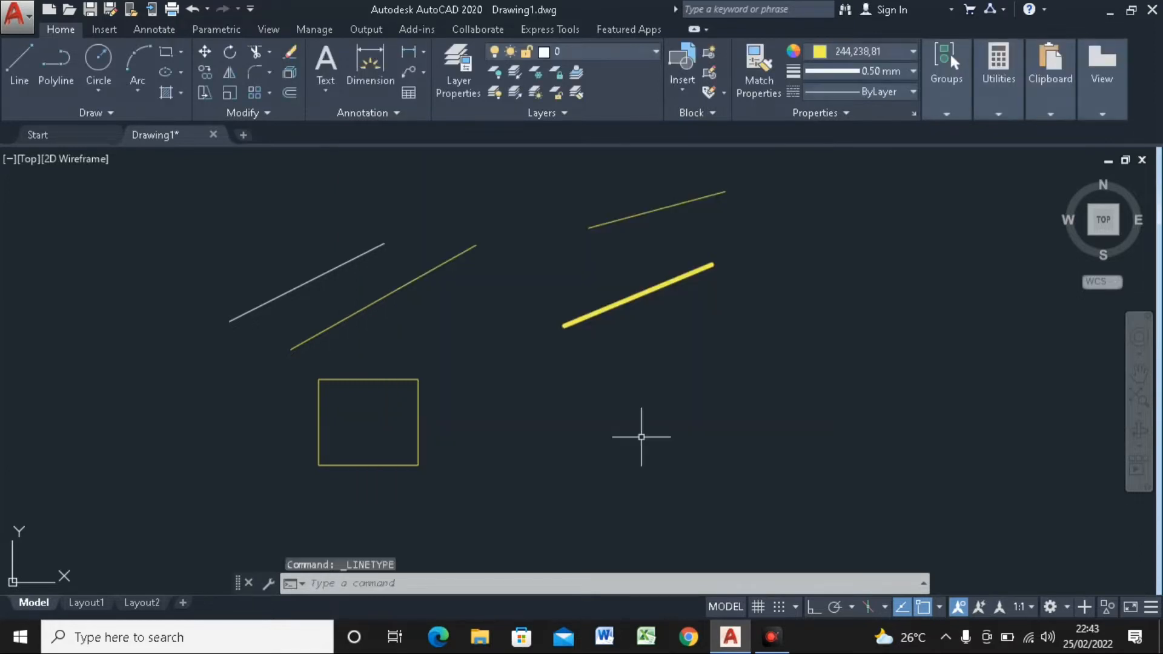
# Set the current linetype to the loaded ACAD_ISO02W100
pyautogui.click(897, 94)
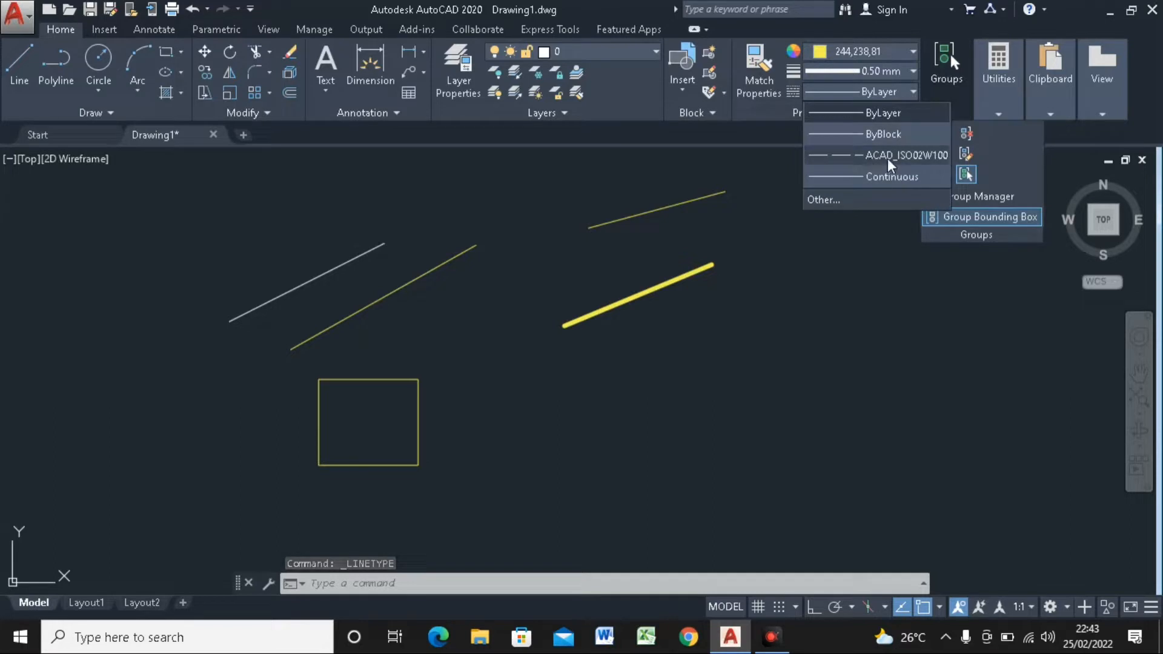
pyautogui.click(865, 89)
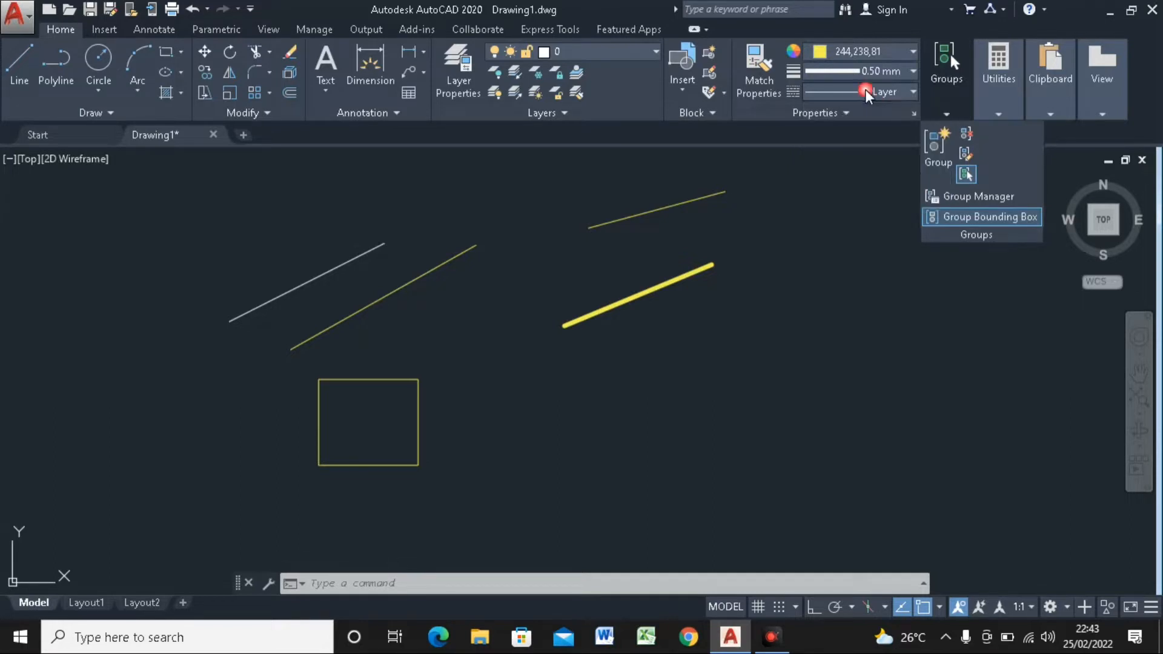
pyautogui.click(865, 93)
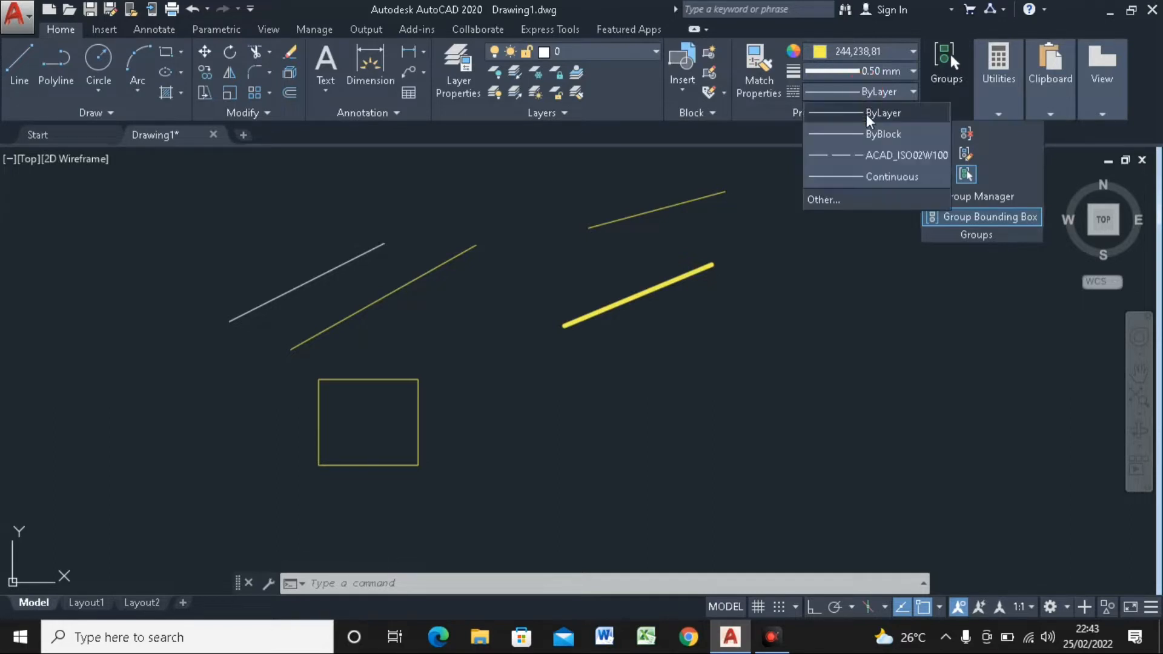
pyautogui.click(860, 155)
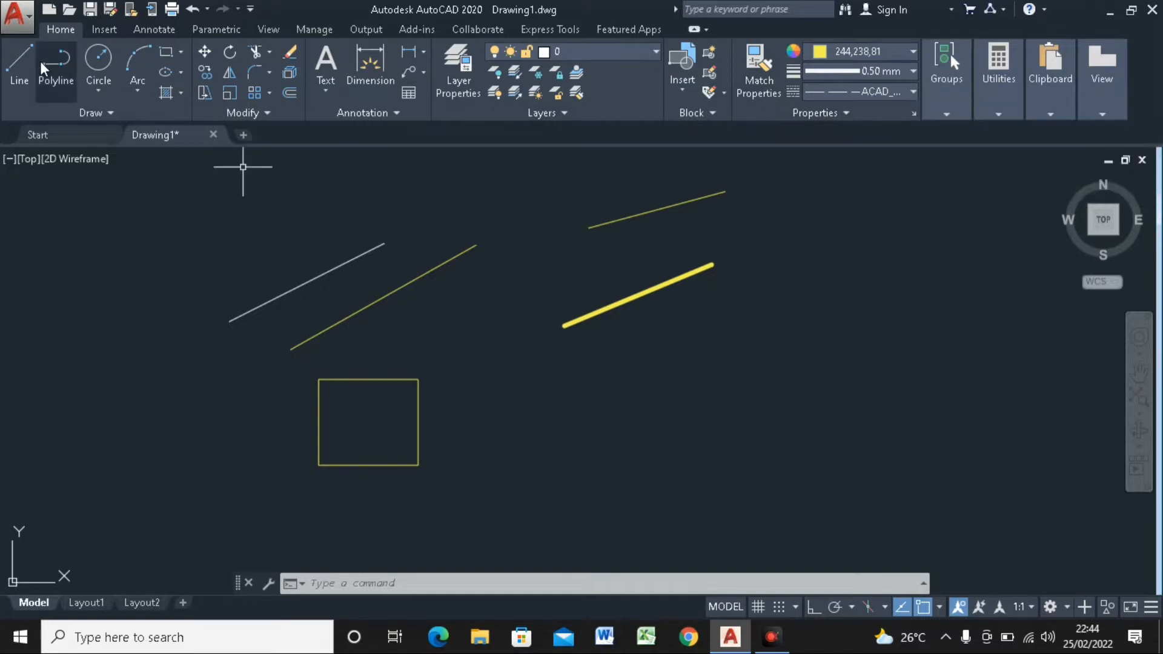
# Draw a single long, slightly rising line about 34 units long below the existing 0.50 mm line, using the current ISO dash linetype
pyautogui.click(23, 78)
pyautogui.scroll(-5, 148, 182)
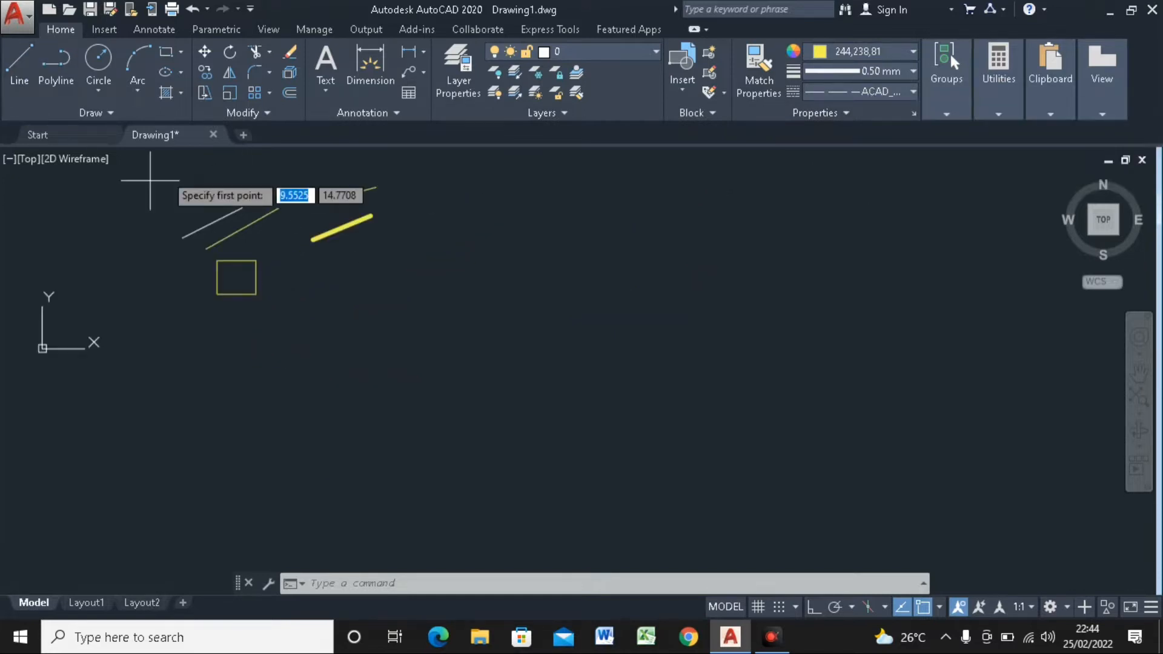
pyautogui.scroll(2, 337, 266)
pyautogui.click(330, 274)
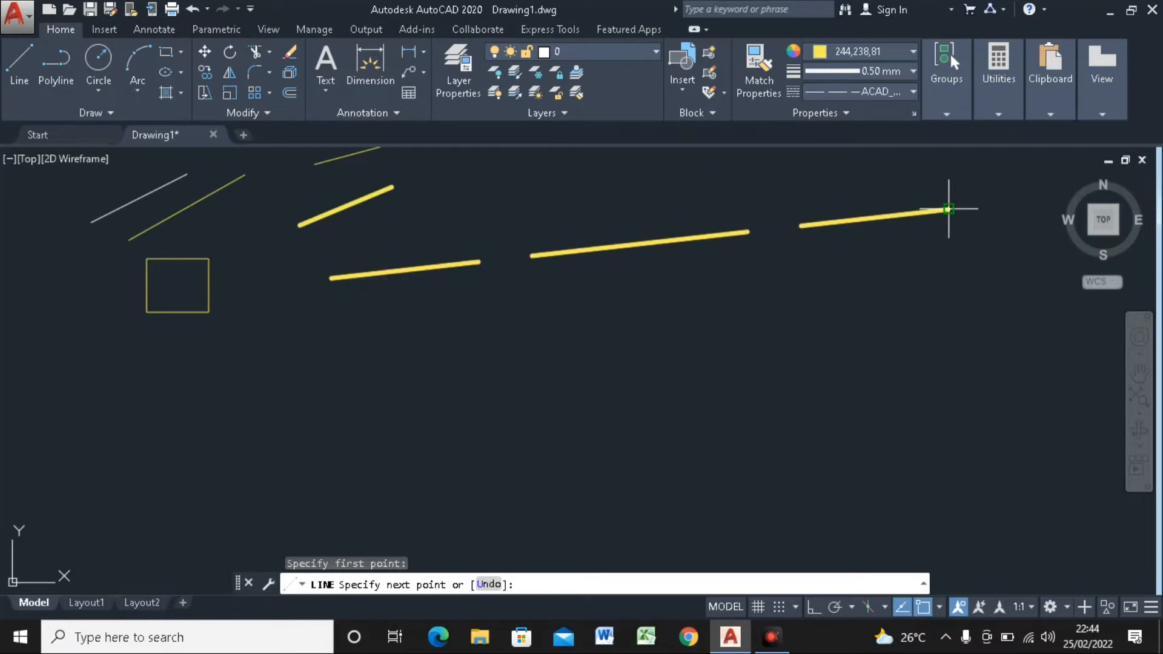
pyautogui.click(949, 209)
pyautogui.scroll(-1, 949, 209)
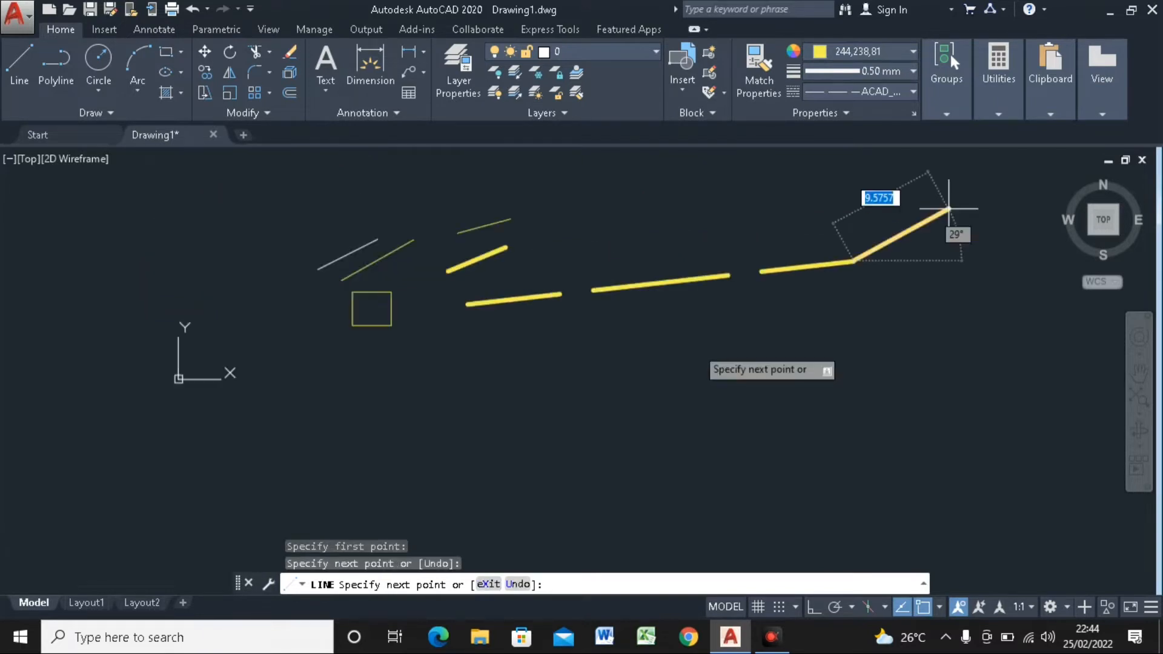
pyautogui.press('Return')
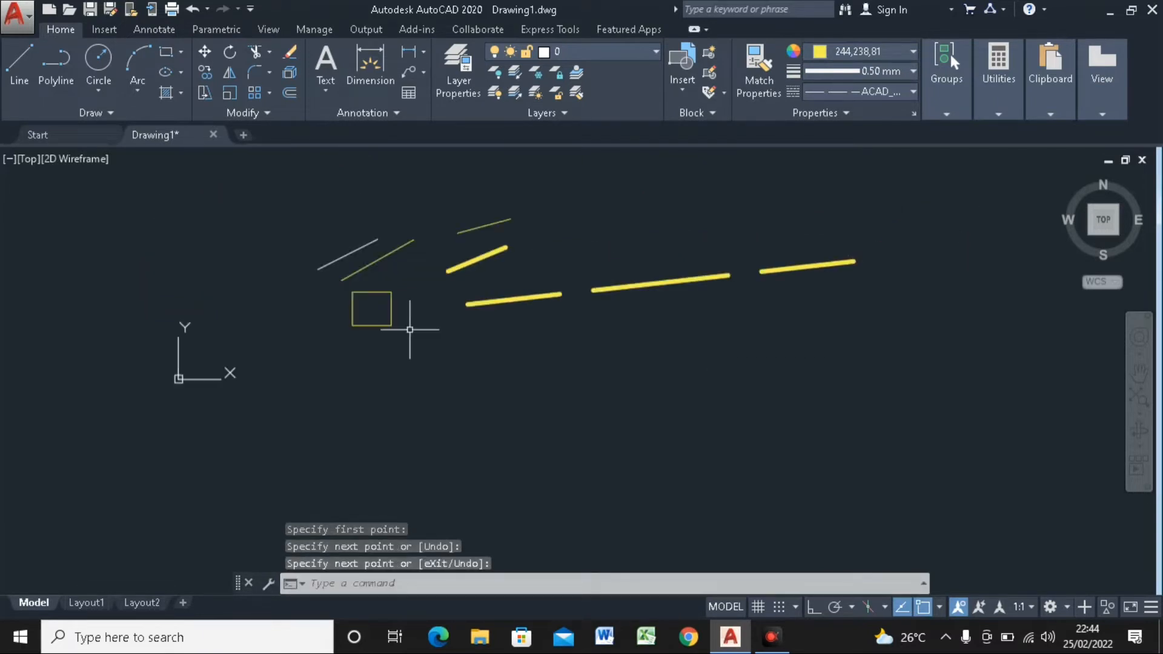
# Select the new dashed line and open its full object properties
pyautogui.scroll(4, 297, 325)
pyautogui.moveTo(649, 282); pyautogui.dragTo(340, 321, button='middle')
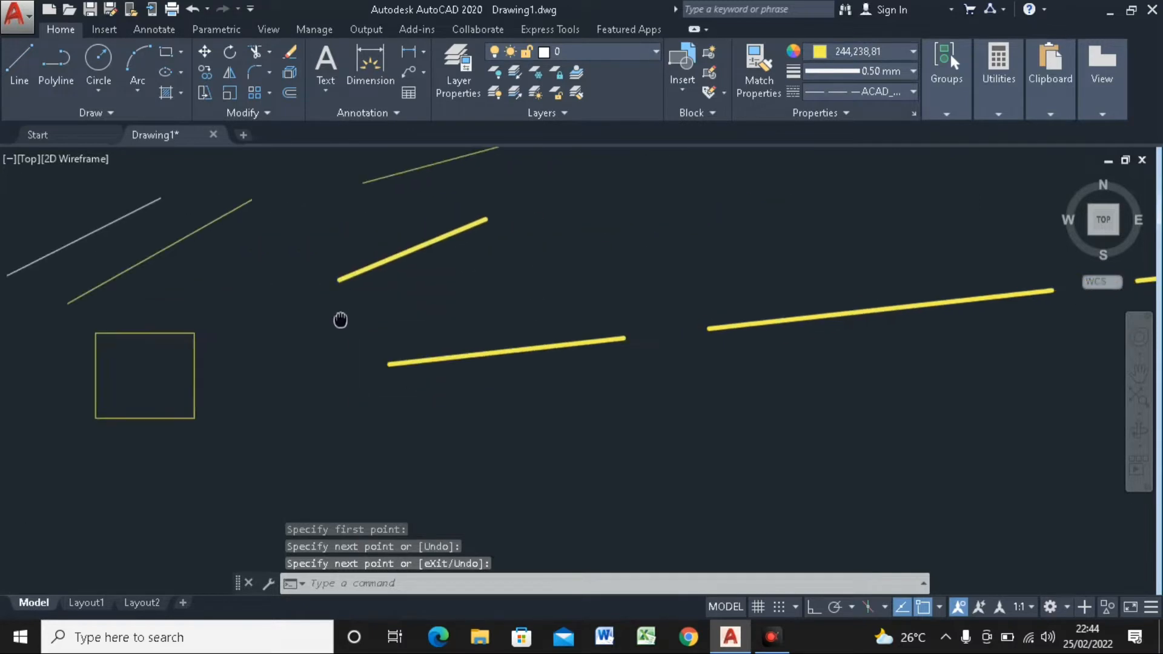
pyautogui.scroll(-2, 333, 313)
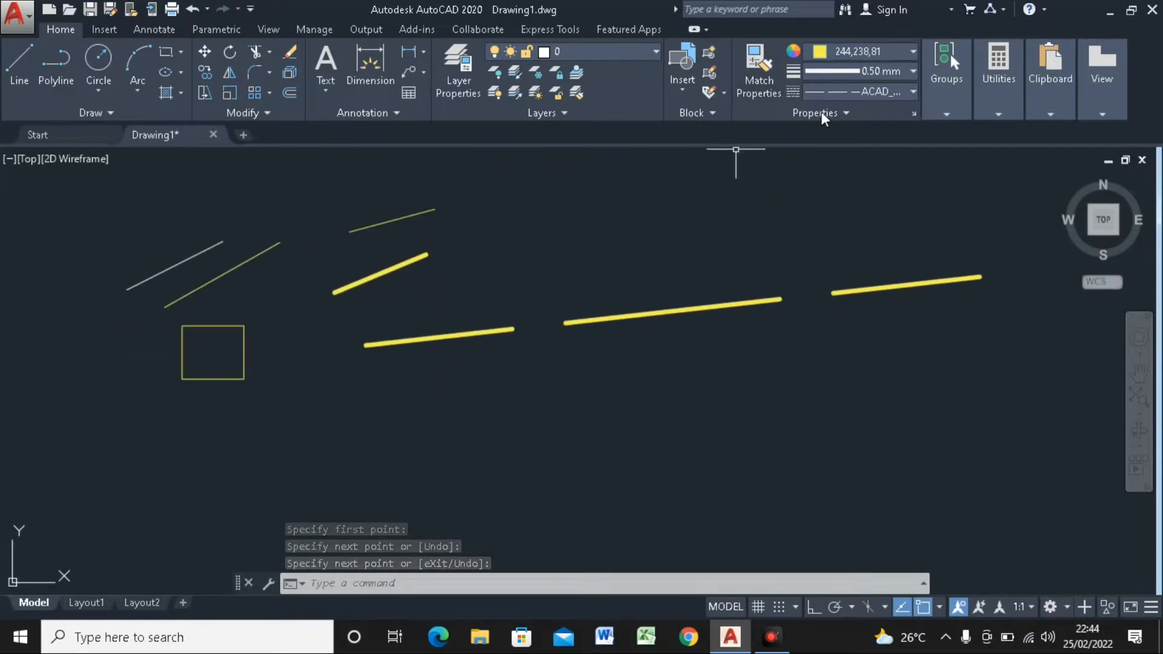
pyautogui.moveTo(782, 296); pyautogui.dragTo(745, 298, button='middle')
pyautogui.scroll(2, 729, 297)
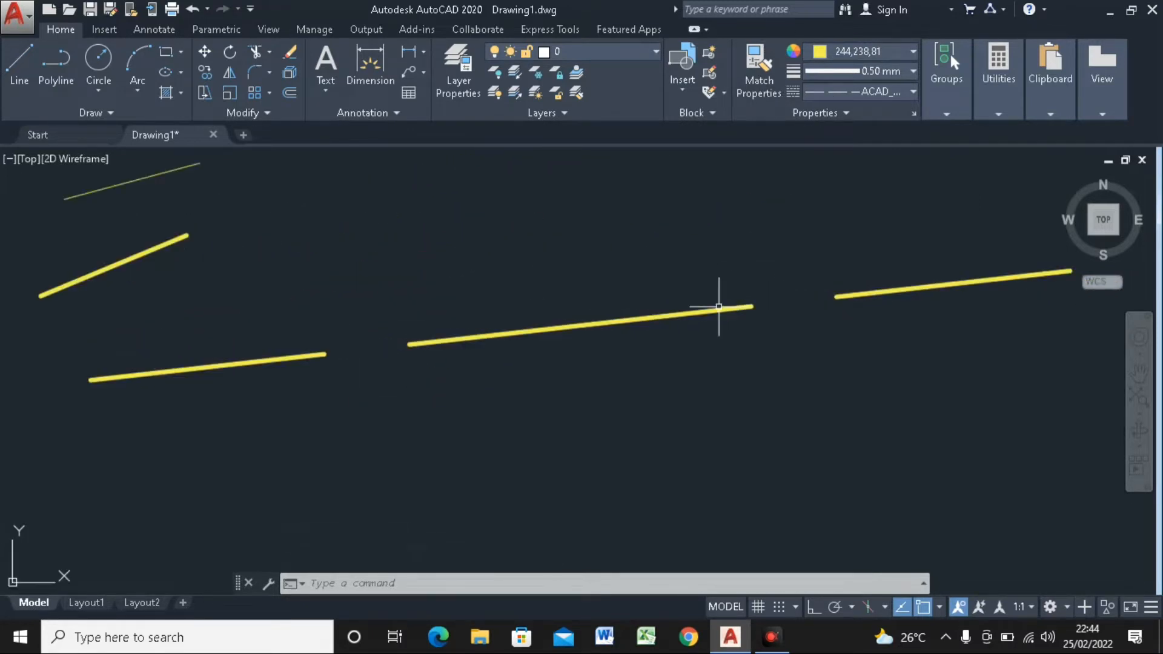
pyautogui.scroll(-2, 690, 311)
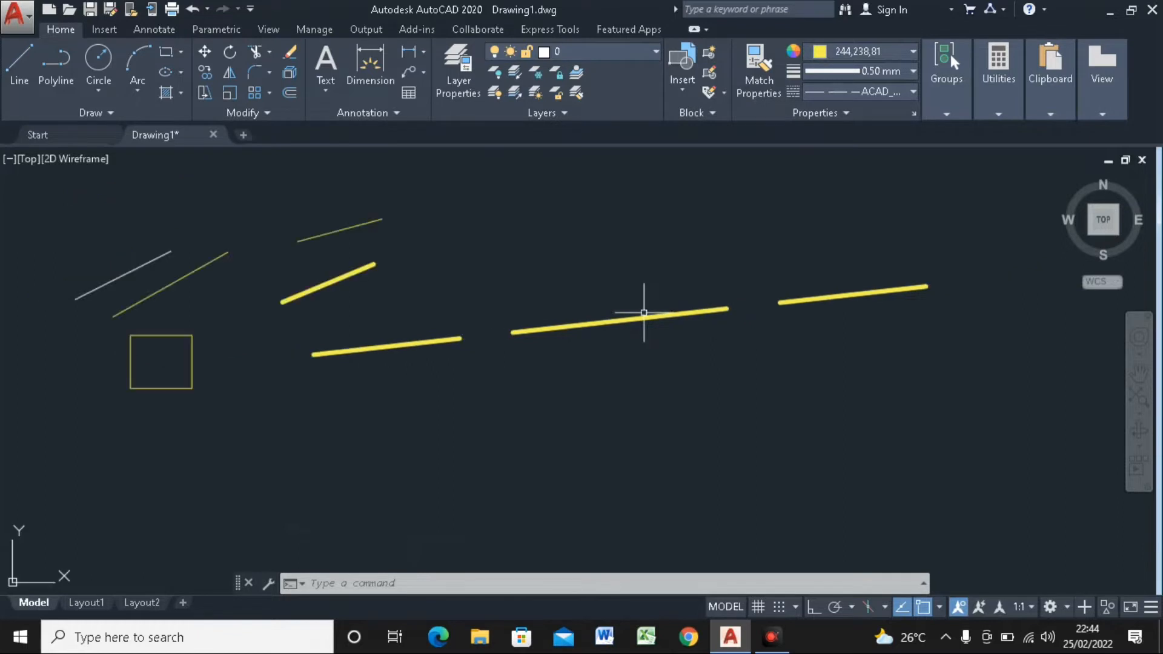
pyautogui.click(546, 328)
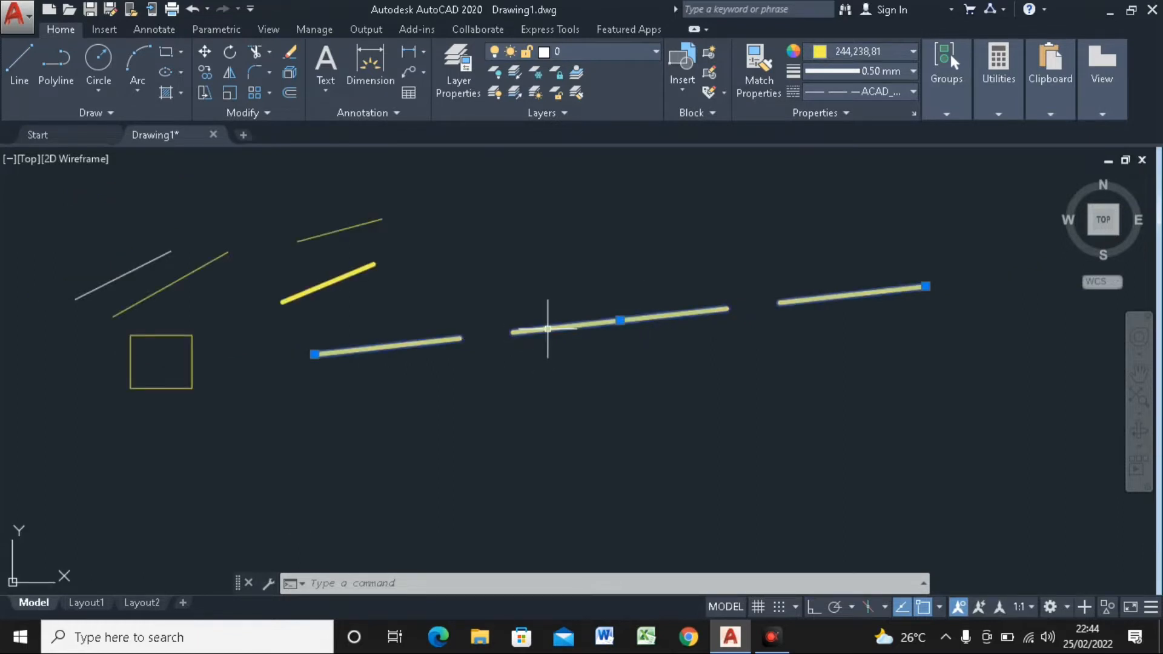
pyautogui.rightClick(547, 328)
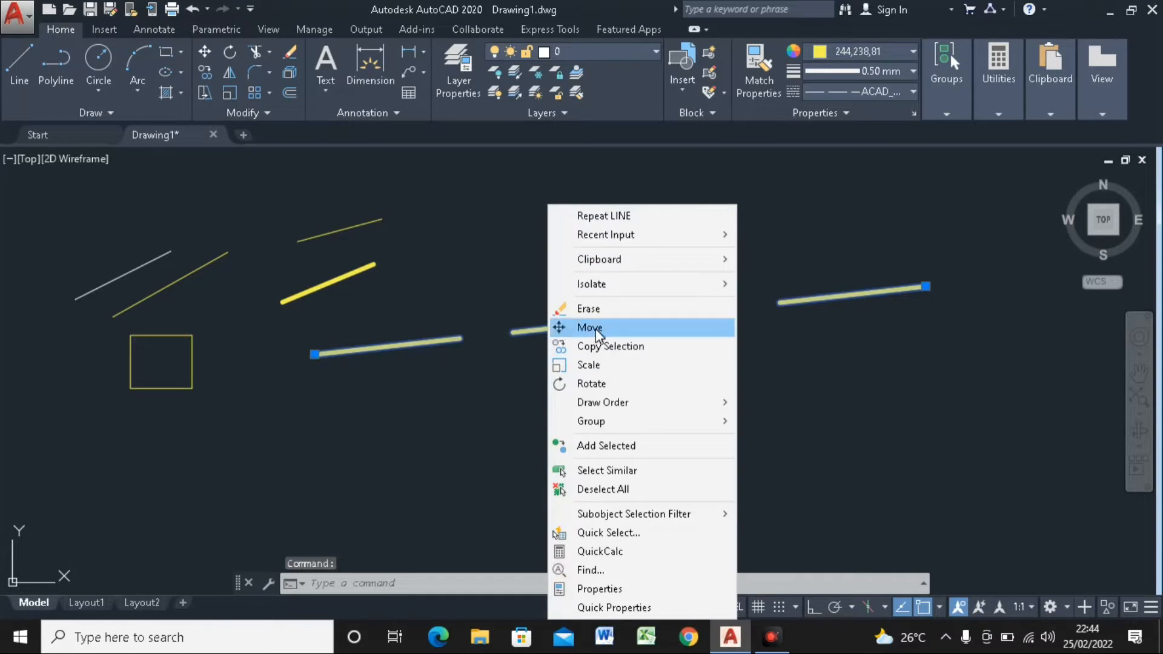
pyautogui.click(586, 587)
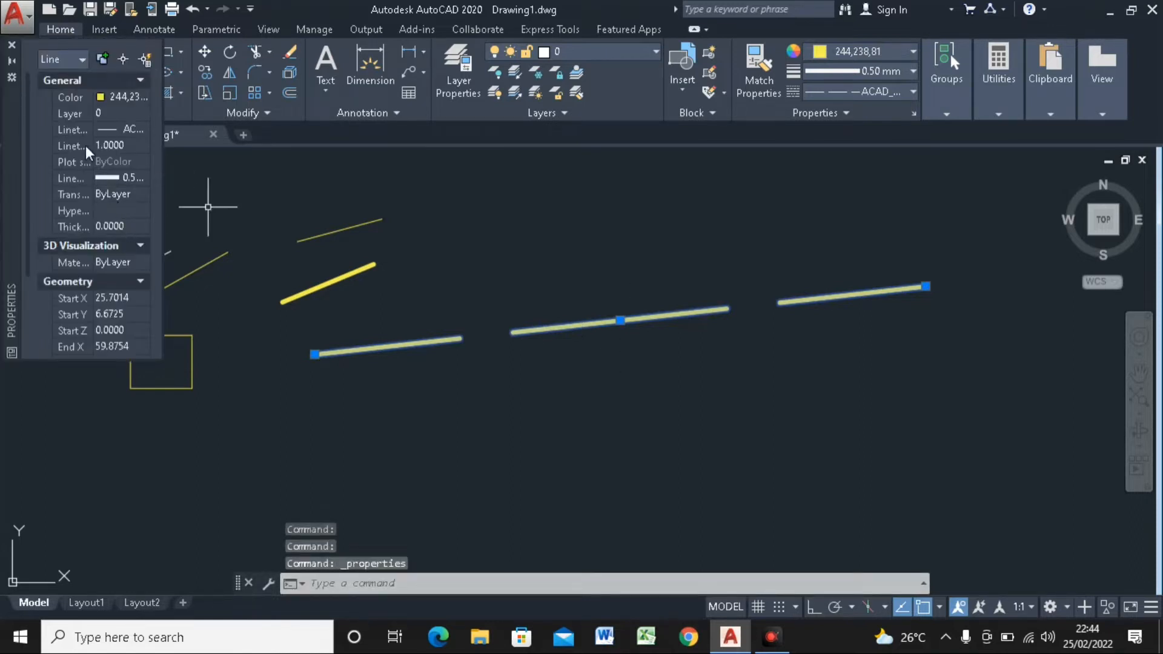
# Set the dashed line's linetype scale to 0.2, then close its properties and deselect it
pyautogui.moveTo(105, 158)
pyautogui.mouseDown()
pyautogui.moveTo(138, 161)
pyautogui.moveTo(117, 162)
pyautogui.mouseUp()
pyautogui.click(137, 147)
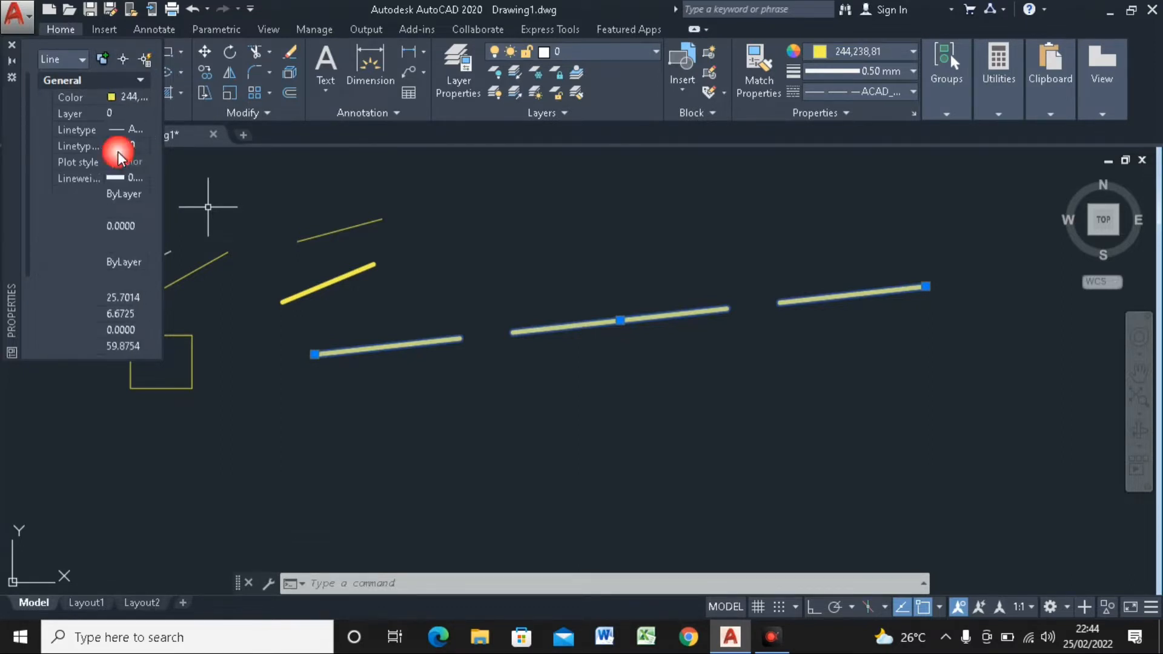
pyautogui.click(129, 144)
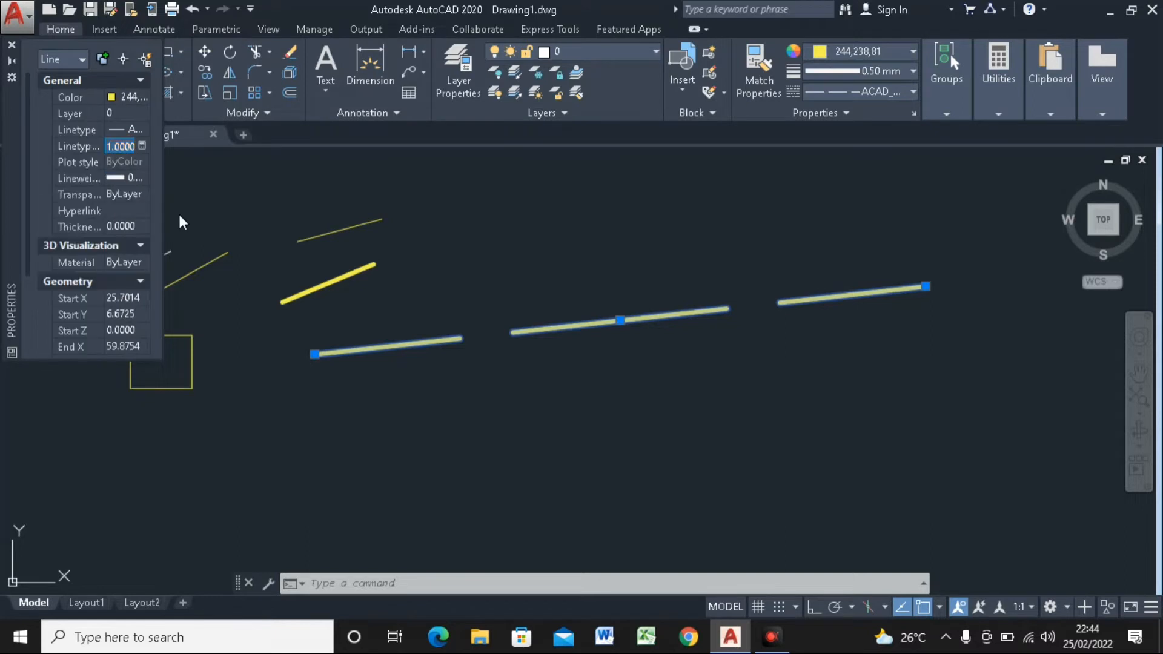
pyautogui.write('0.2')
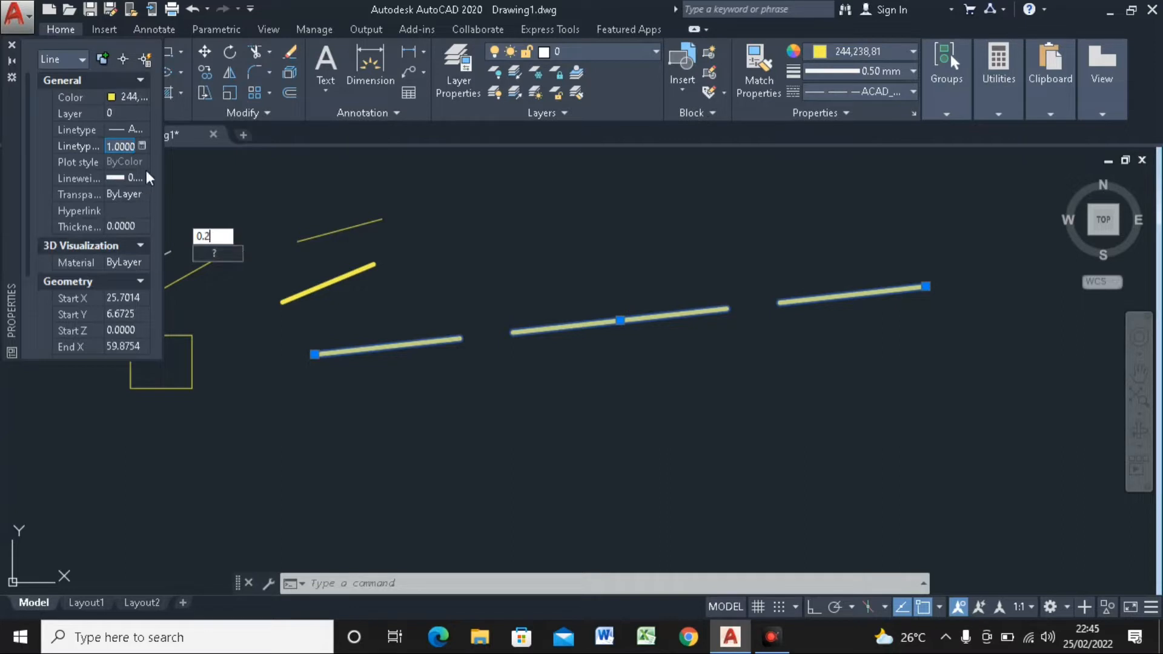
pyautogui.click(130, 146)
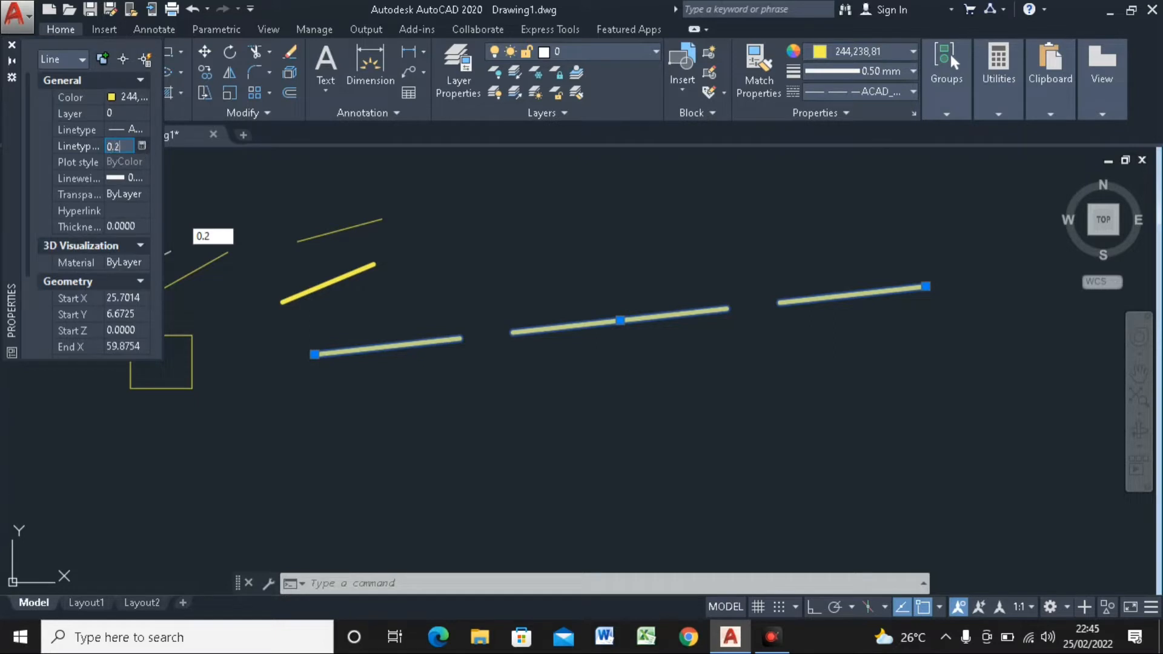
pyautogui.write('0.2')
pyautogui.press('Return')
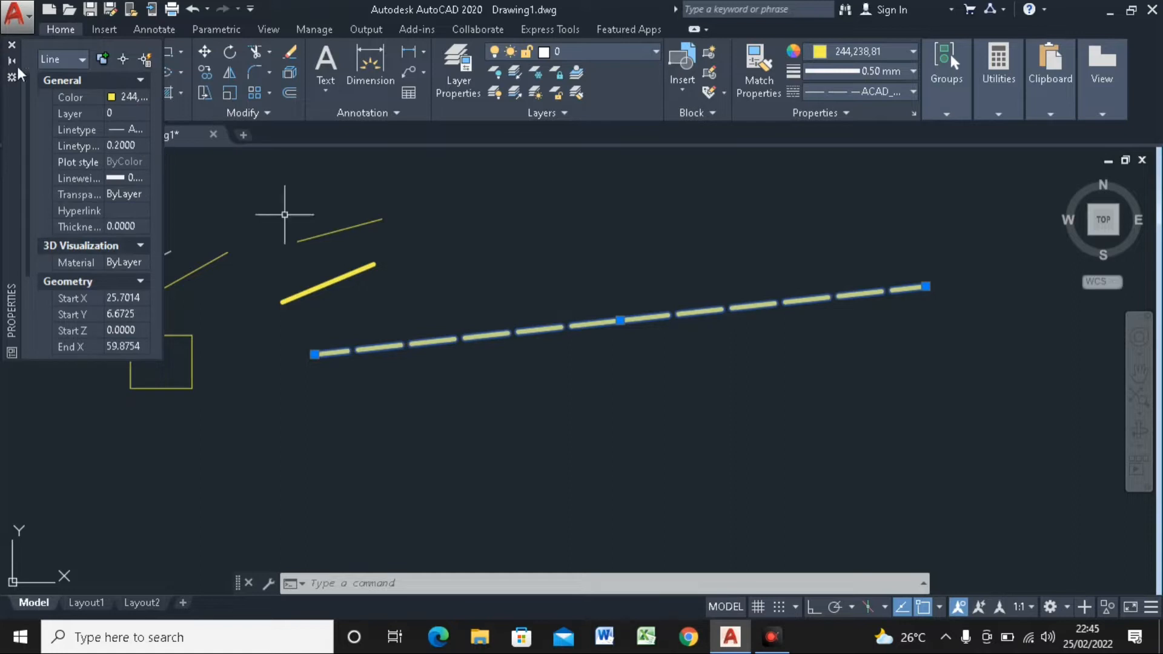
pyautogui.click(12, 45)
pyautogui.scroll(-2, 453, 344)
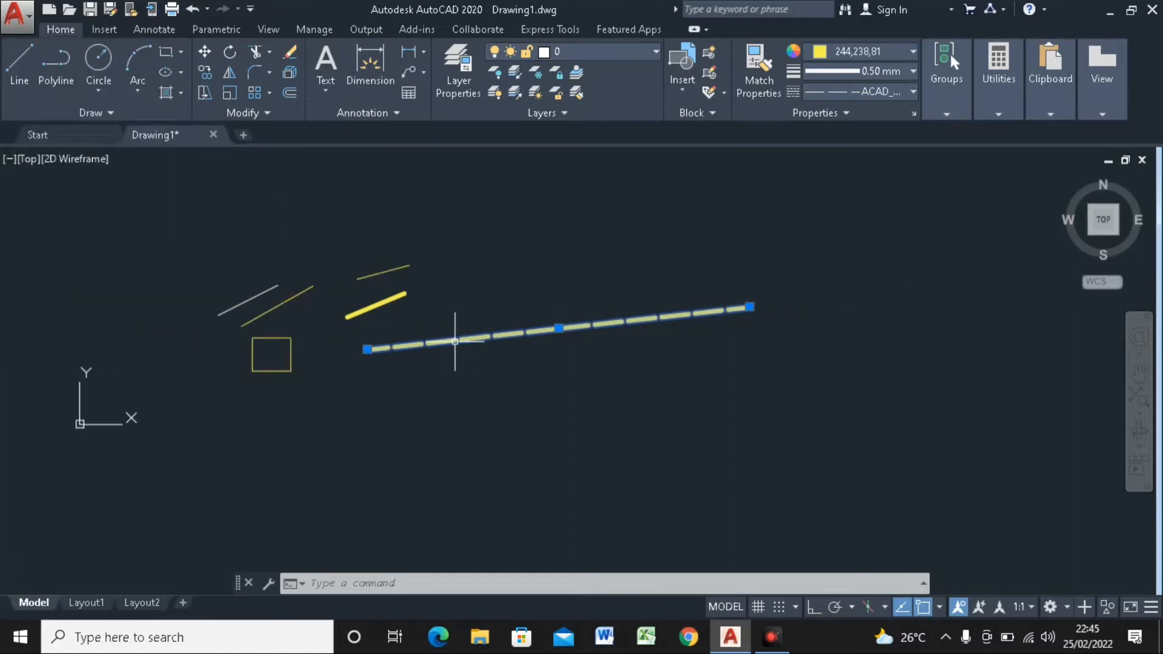
pyautogui.press('Escape')
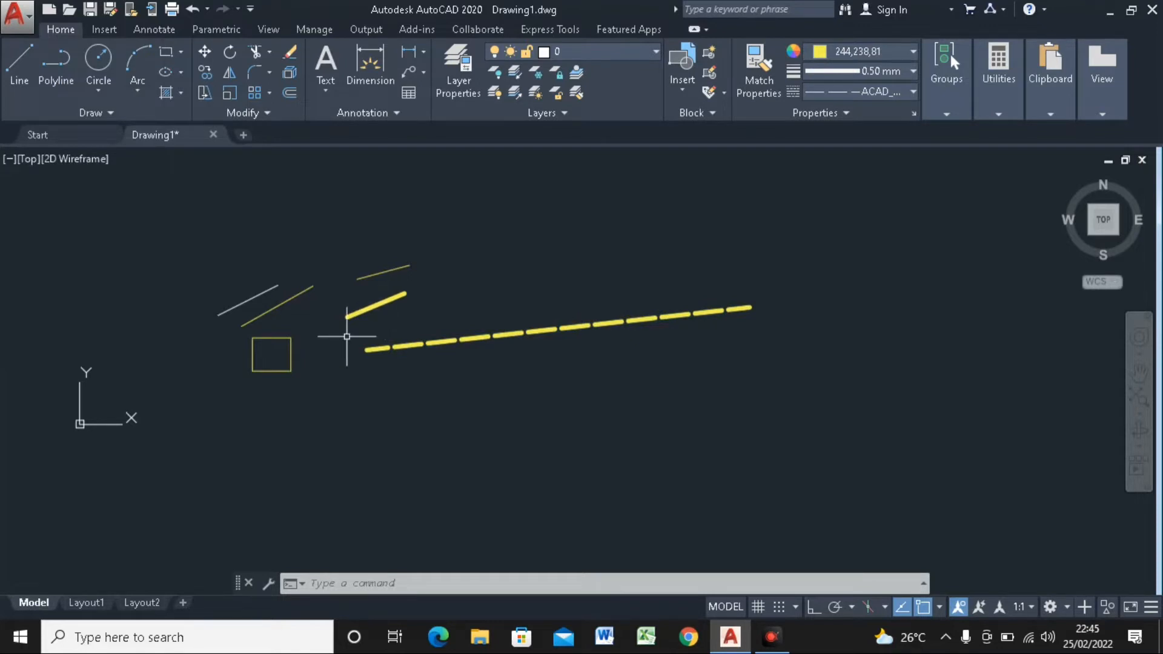
# Reset the current color, lineweight and linetype to ByLayer
pyautogui.scroll(1, 346, 332)
pyautogui.scroll(-1, 346, 331)
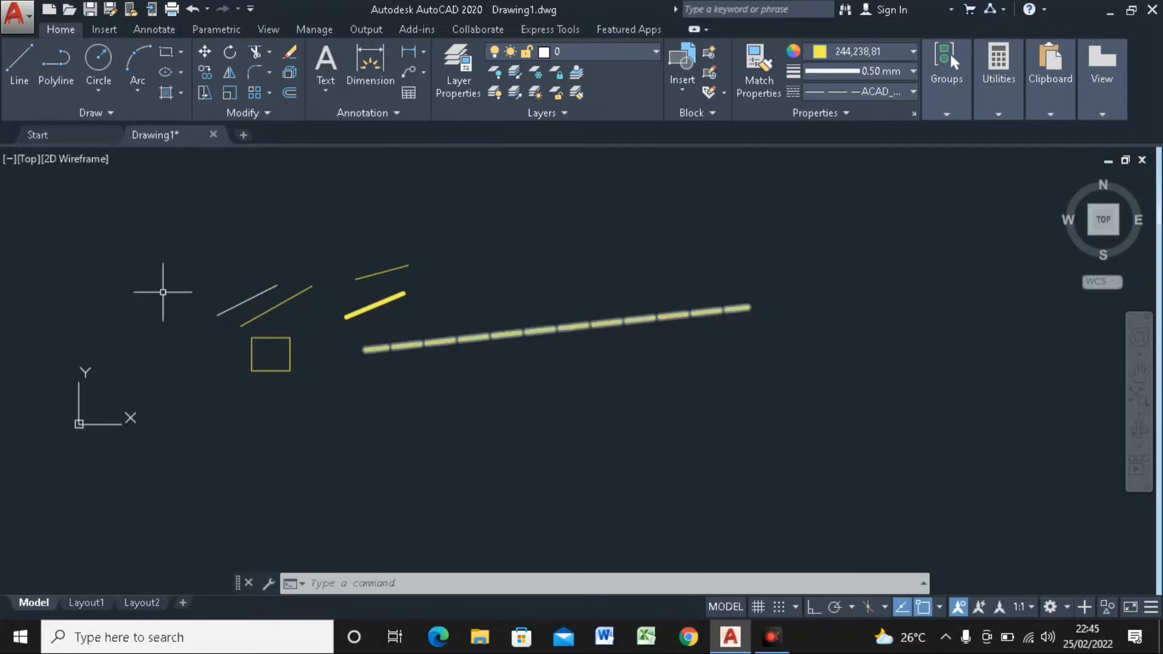
pyautogui.scroll(2, 419, 353)
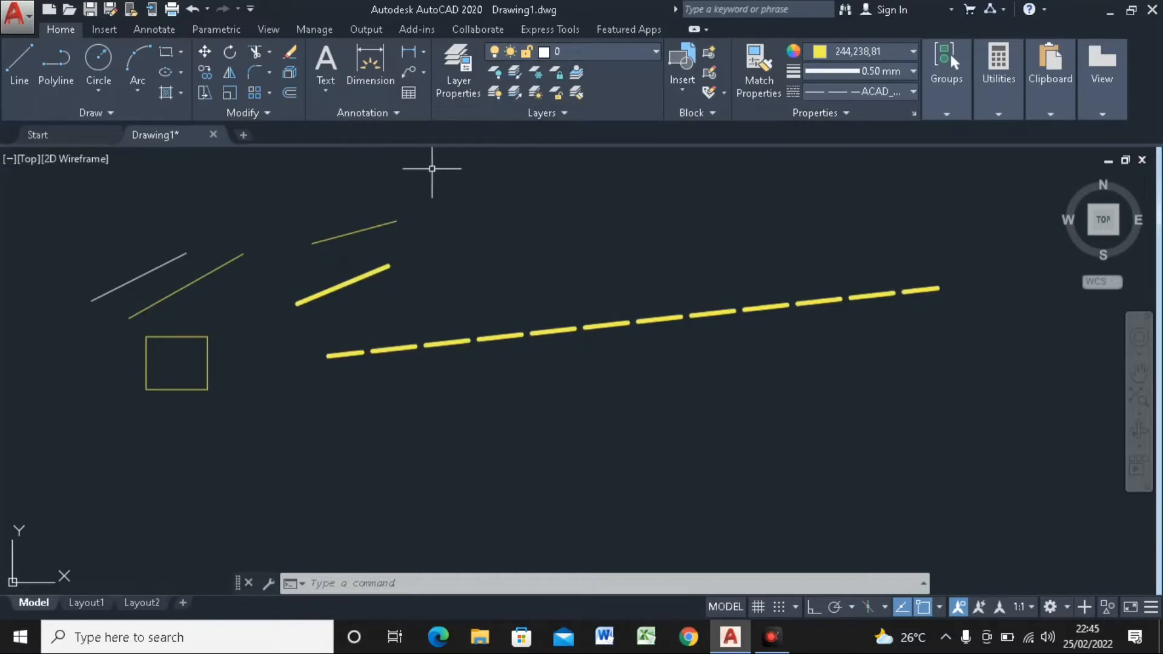
pyautogui.click(841, 47)
pyautogui.click(848, 75)
pyautogui.click(896, 75)
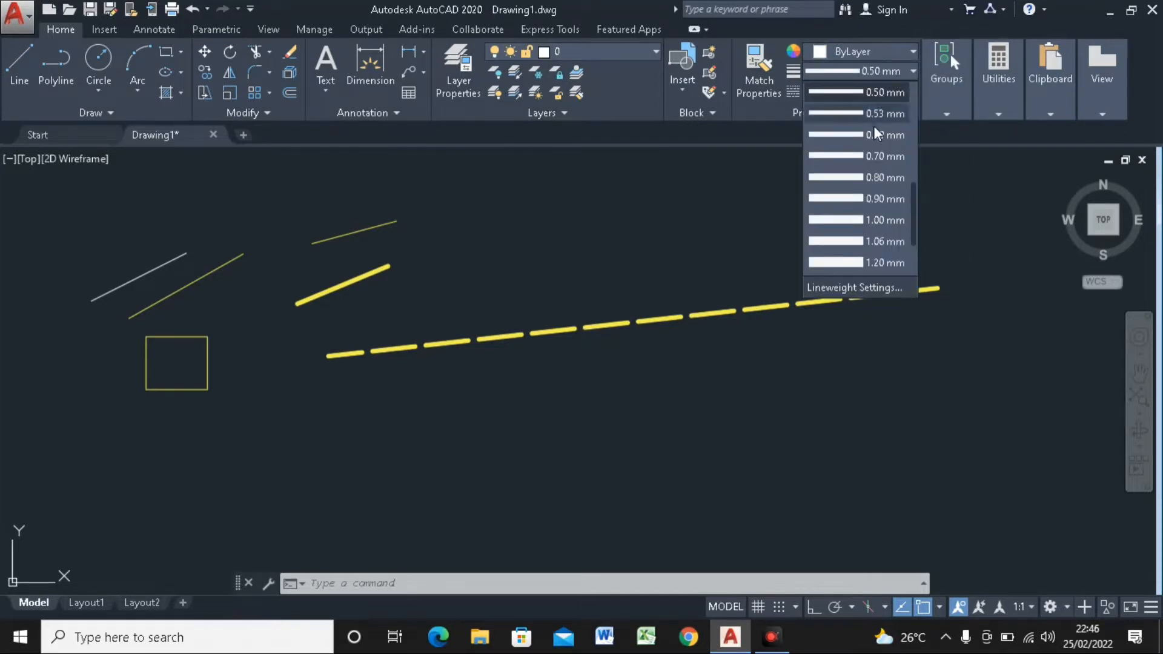
pyautogui.scroll(3, 877, 125)
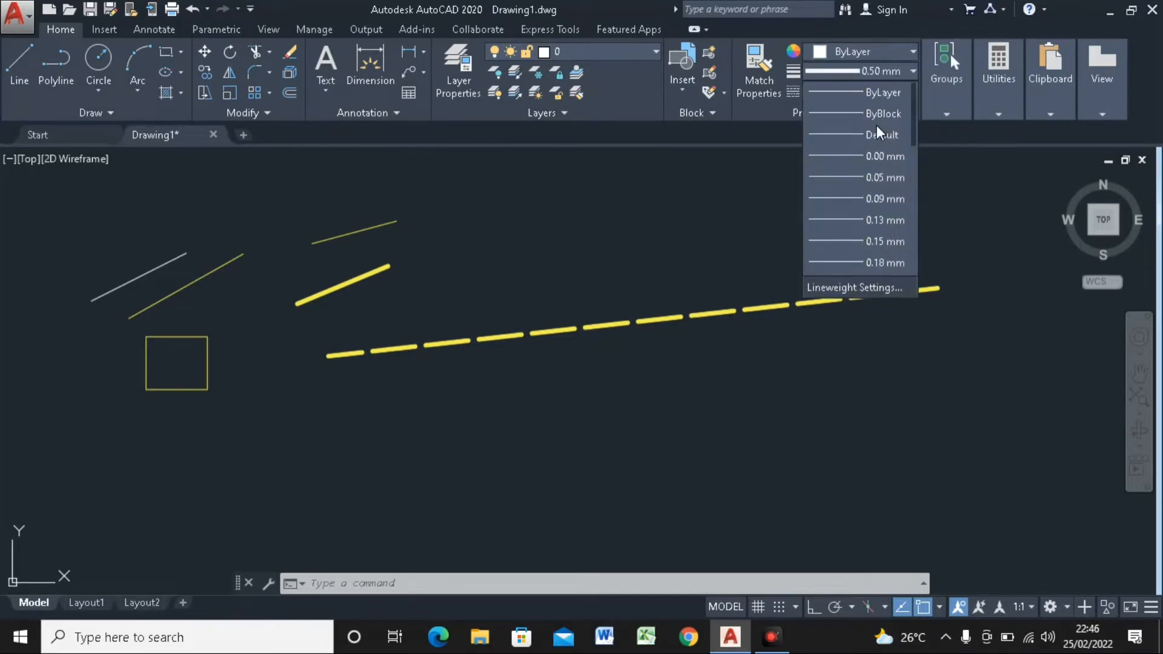
pyautogui.click(868, 93)
pyautogui.click(871, 89)
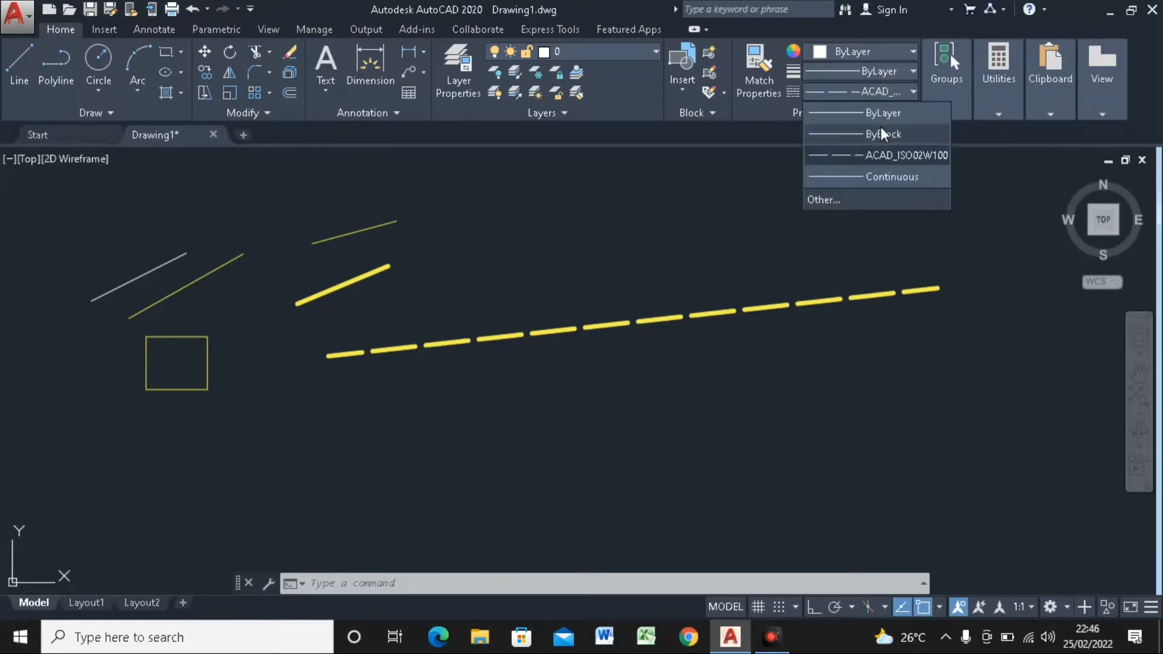
pyautogui.click(879, 112)
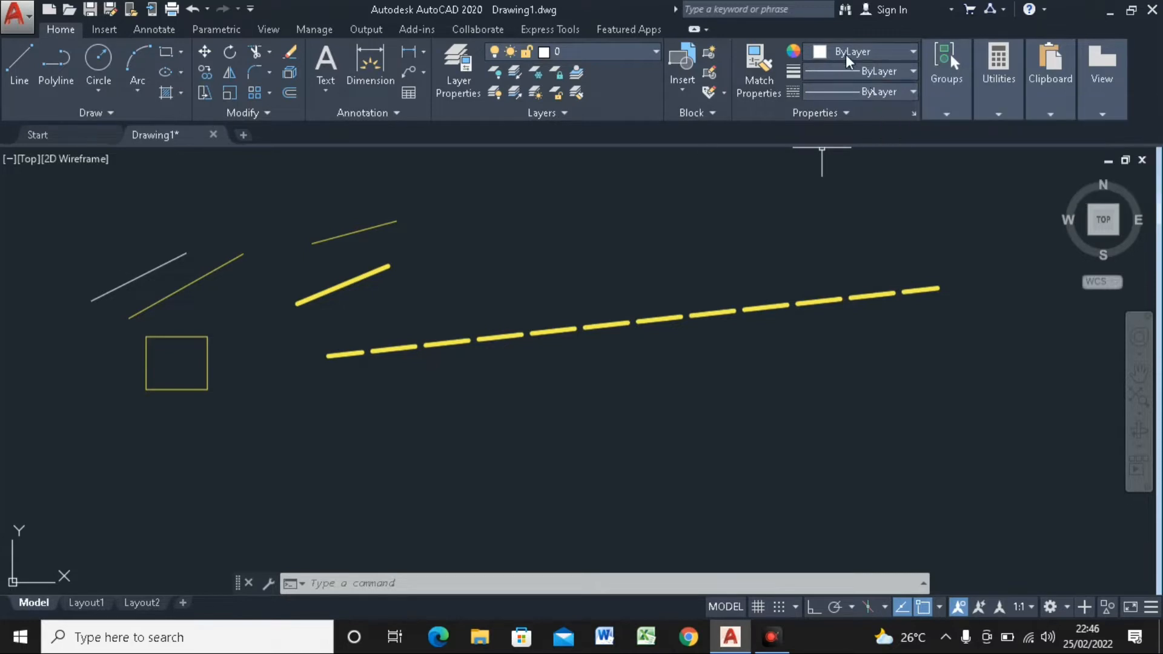
# Delete all the lines and the rectangle from the drawing
pyautogui.moveTo(477, 265); pyautogui.dragTo(508, 272, button='middle')
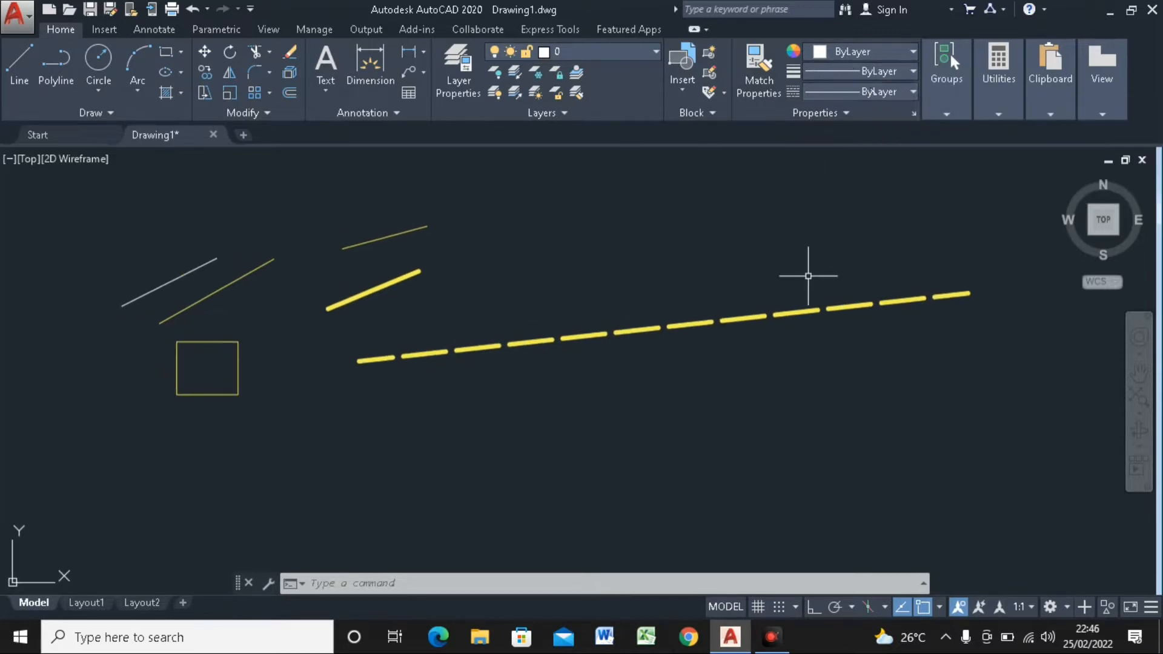
pyautogui.click(987, 183)
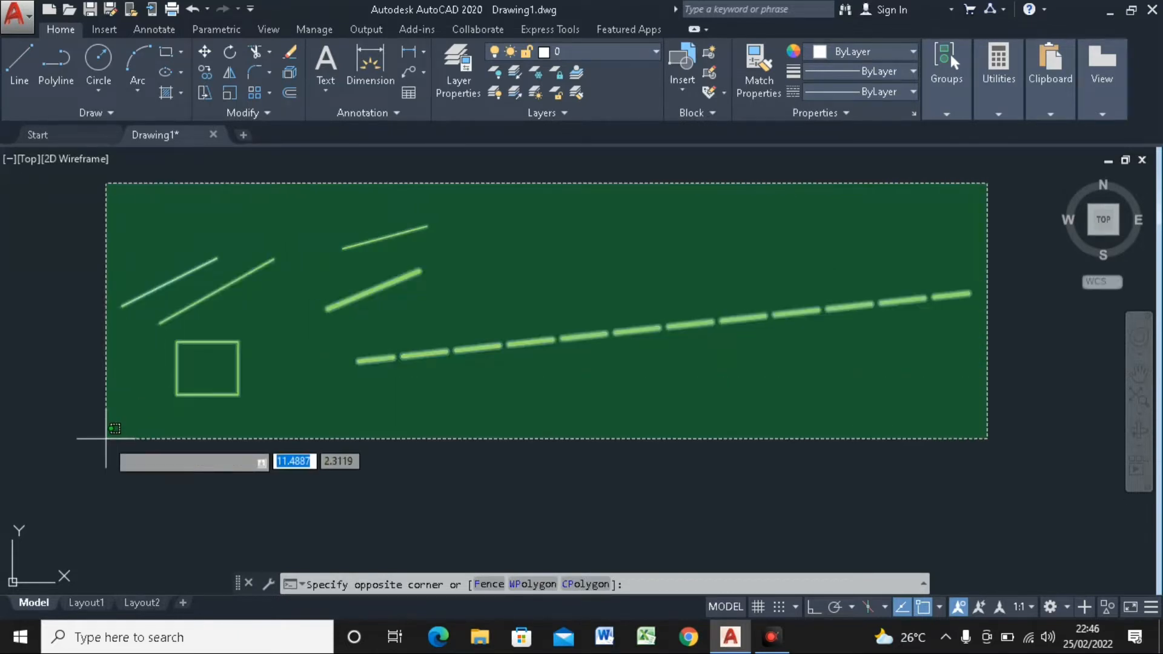
pyautogui.click(106, 437)
pyautogui.press('Delete')
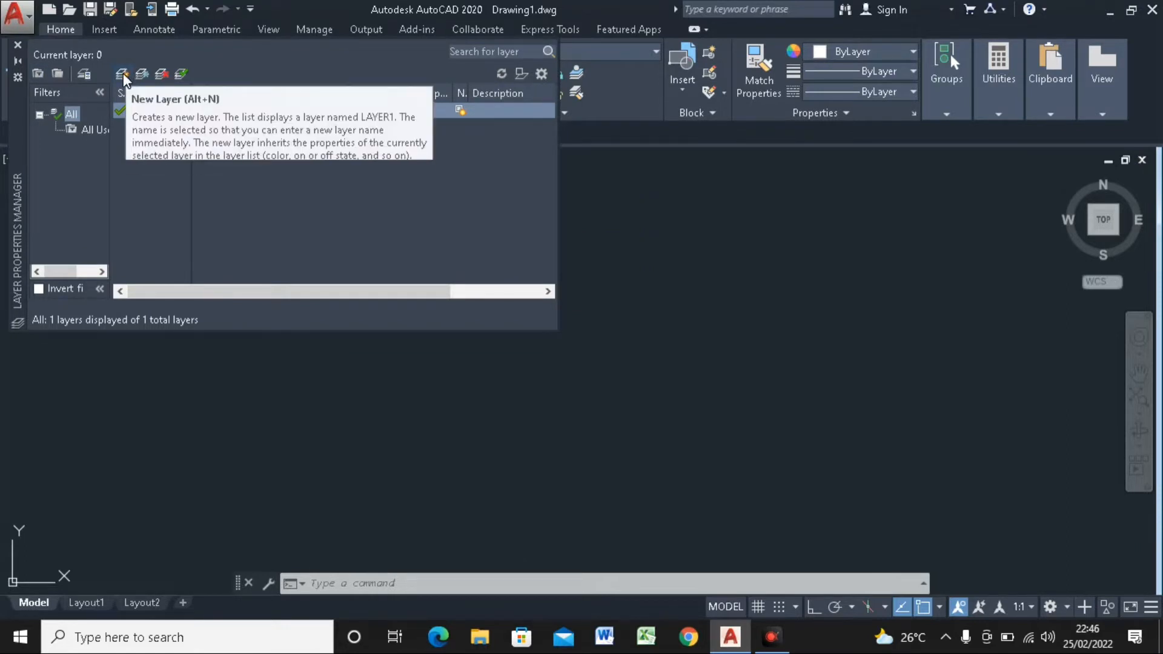
# Create a new layer named dinding and set its color to index color 94
pyautogui.click(122, 74)
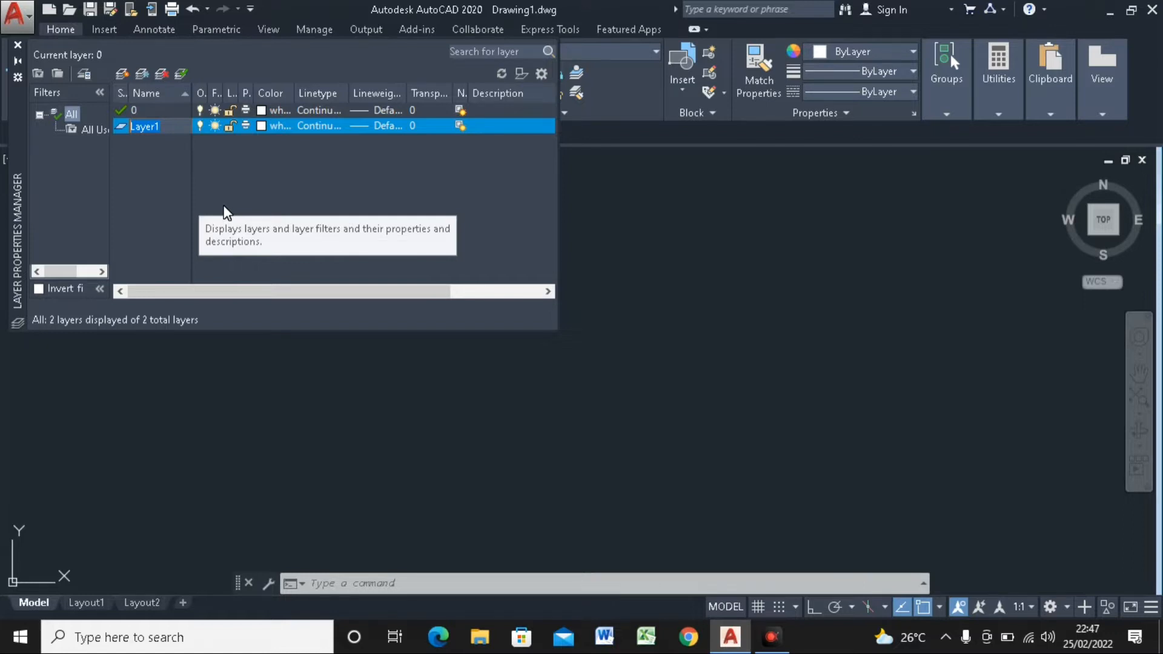
pyautogui.write('dinding')
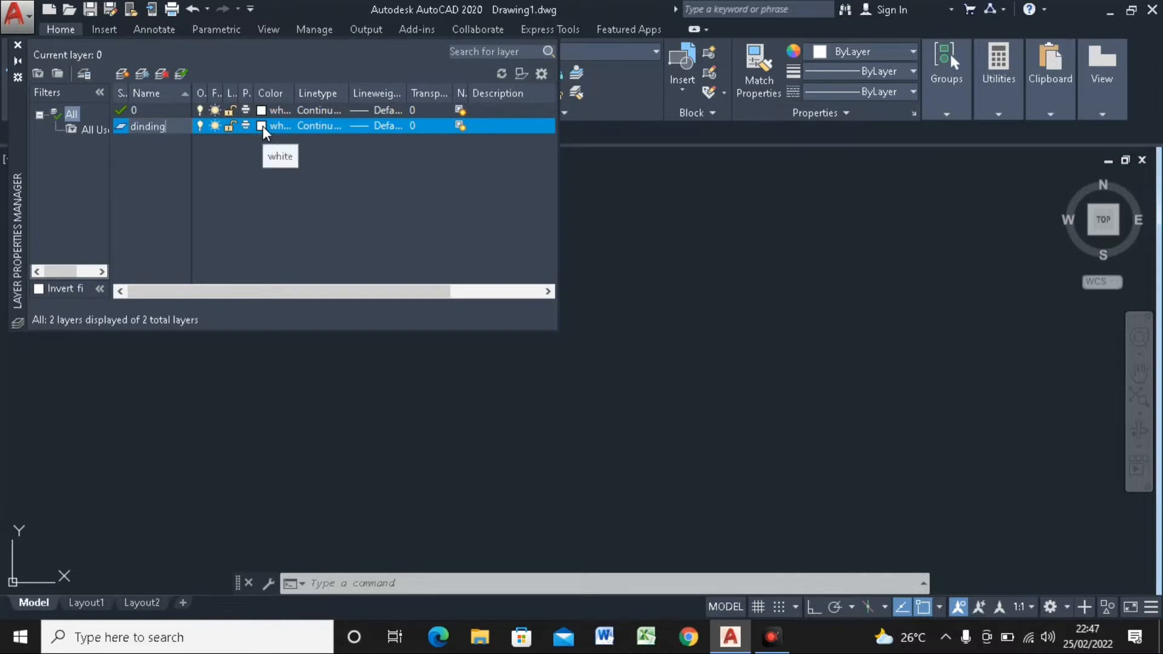
pyautogui.press('Return')
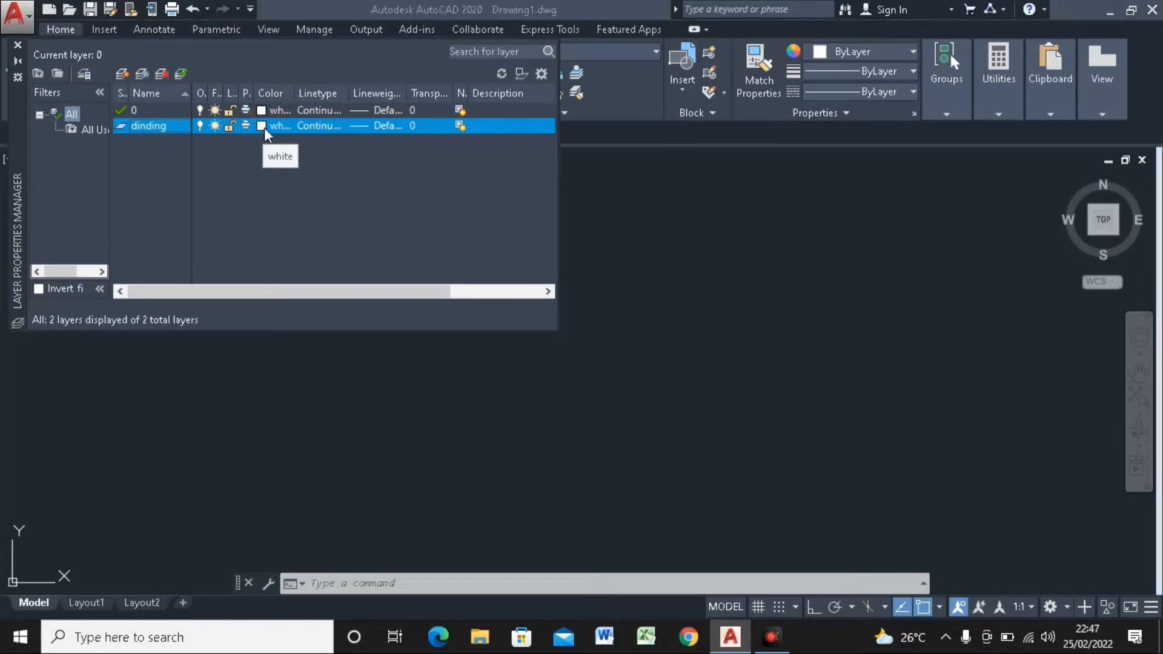
pyautogui.click(264, 127)
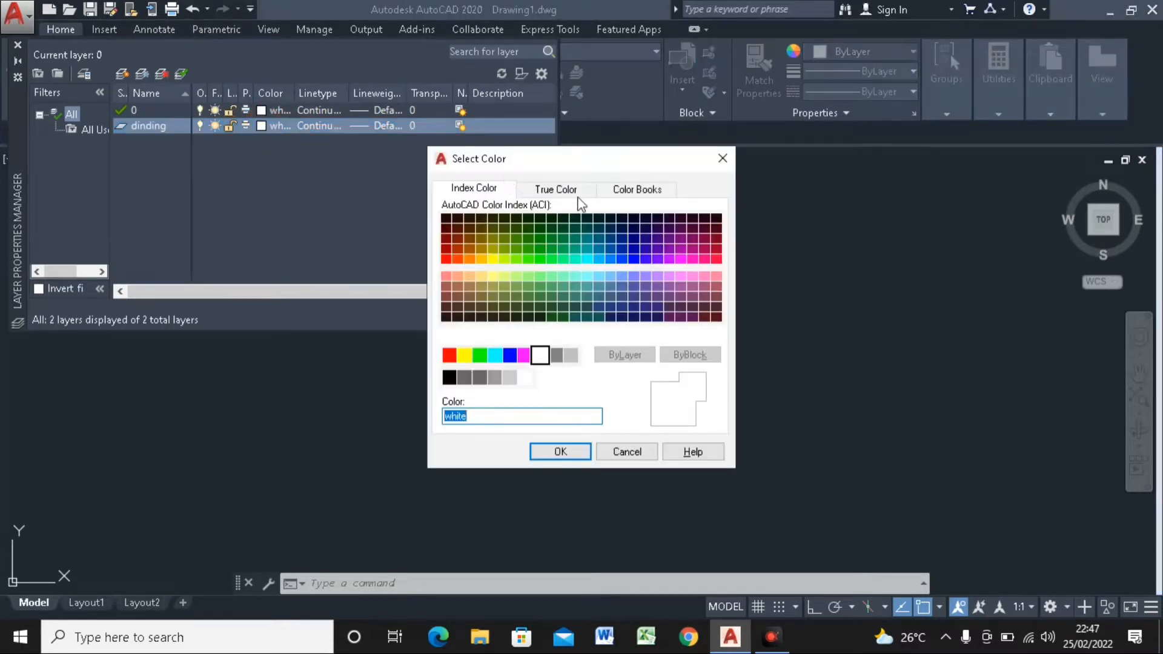
pyautogui.click(542, 244)
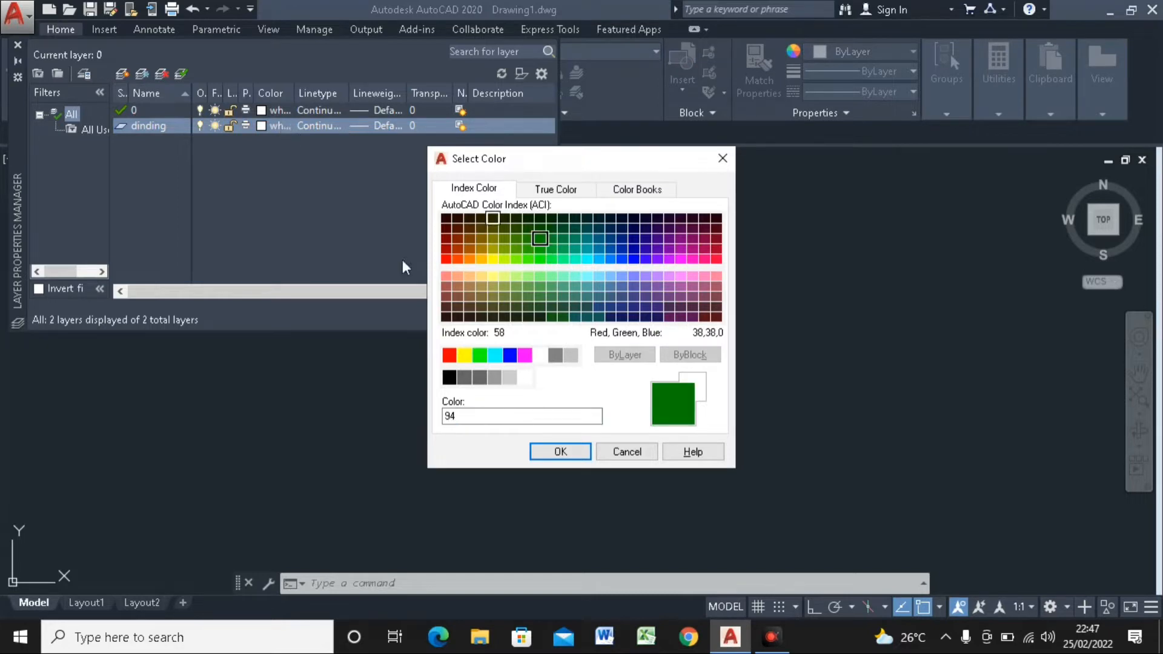
pyautogui.click(567, 451)
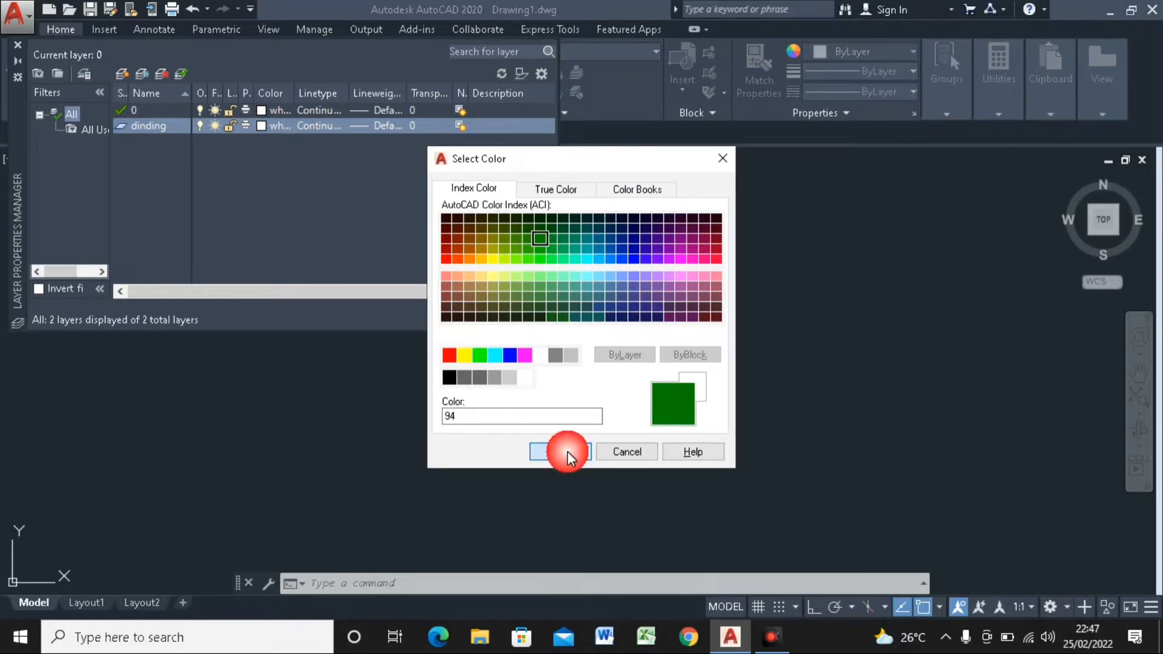
# Examine the loaded linetypes ACAD_ISO02W100 and Continuous offered for the dinding layer
pyautogui.click(322, 126)
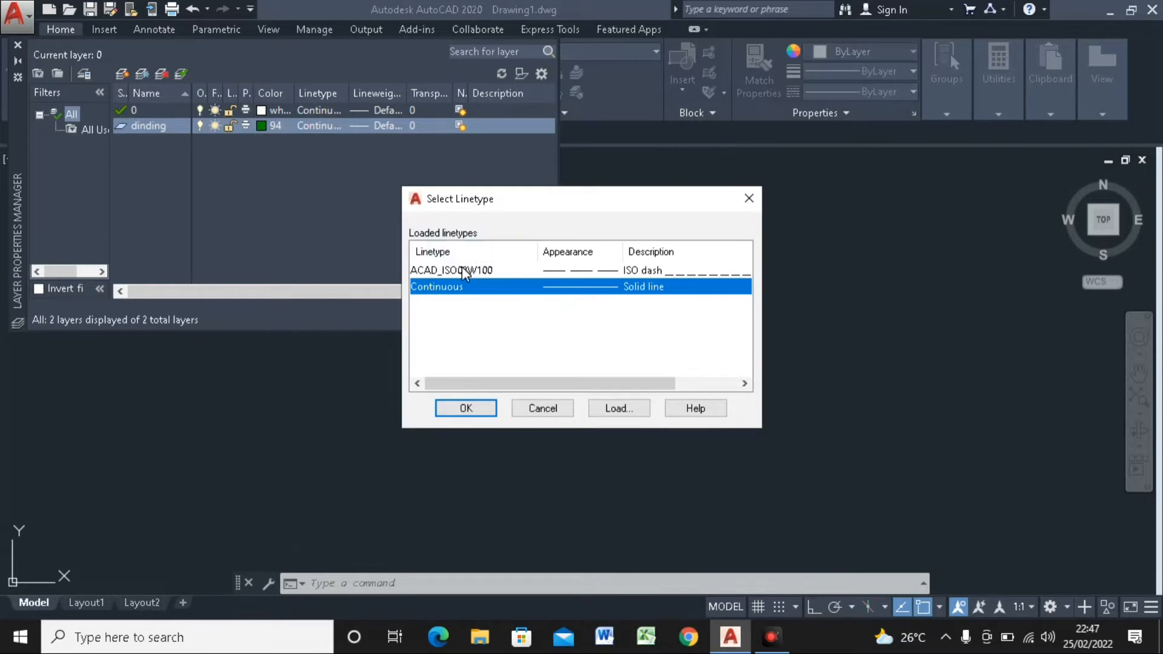
pyautogui.click(478, 270)
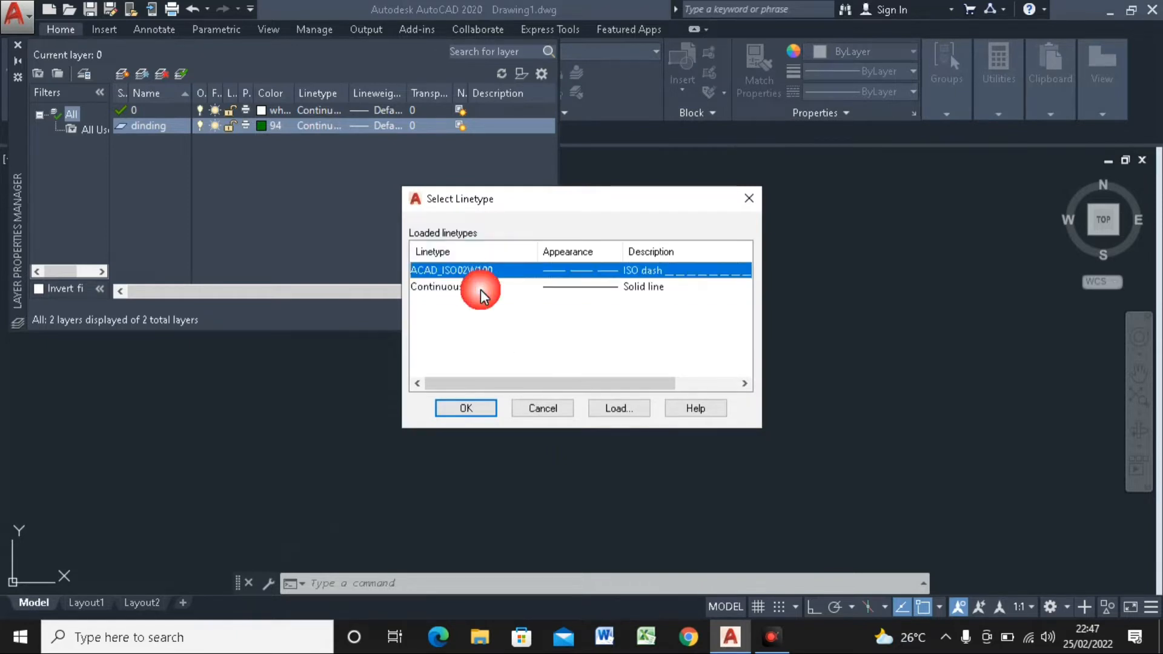
pyautogui.click(481, 290)
pyautogui.click(481, 271)
pyautogui.click(481, 287)
pyautogui.click(481, 271)
pyautogui.click(467, 289)
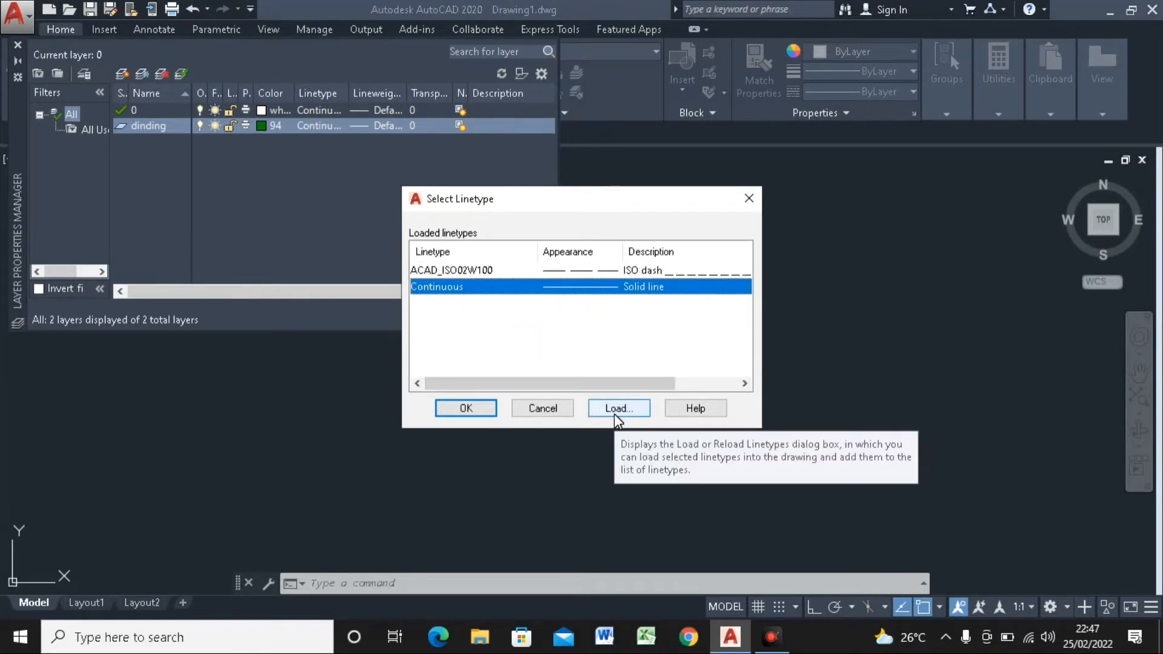
pyautogui.click(465, 269)
pyautogui.click(467, 286)
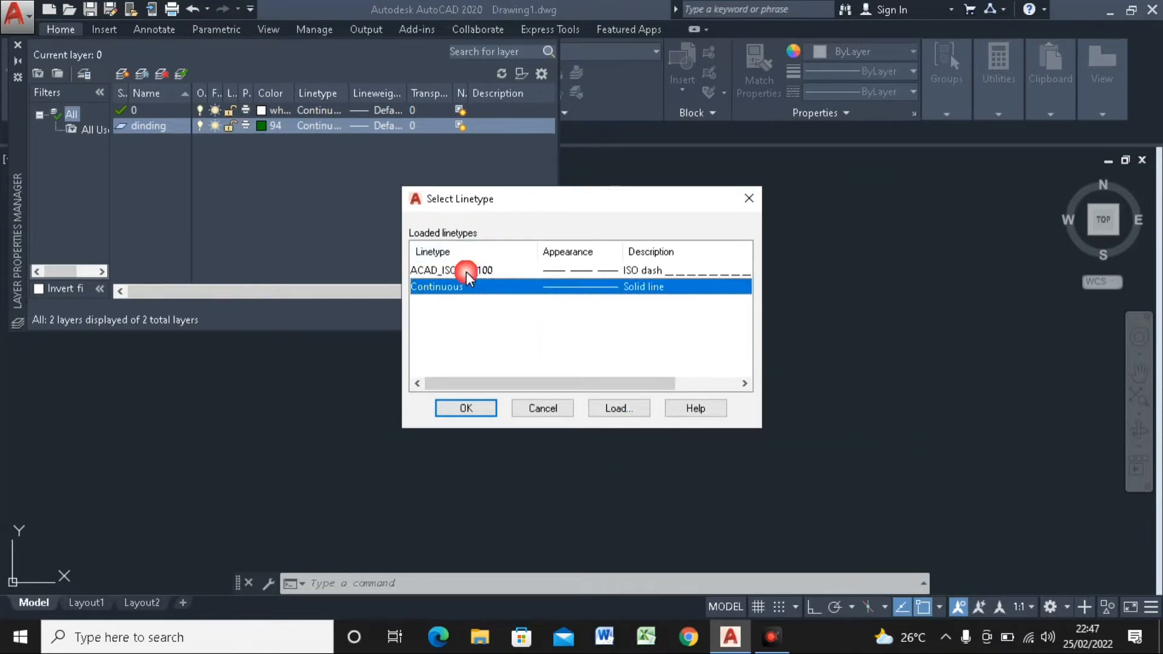
pyautogui.click(466, 270)
# Look over the linetypes available for loading without loading any, and assign the Continuous linetype to the dinding layer
pyautogui.click(619, 408)
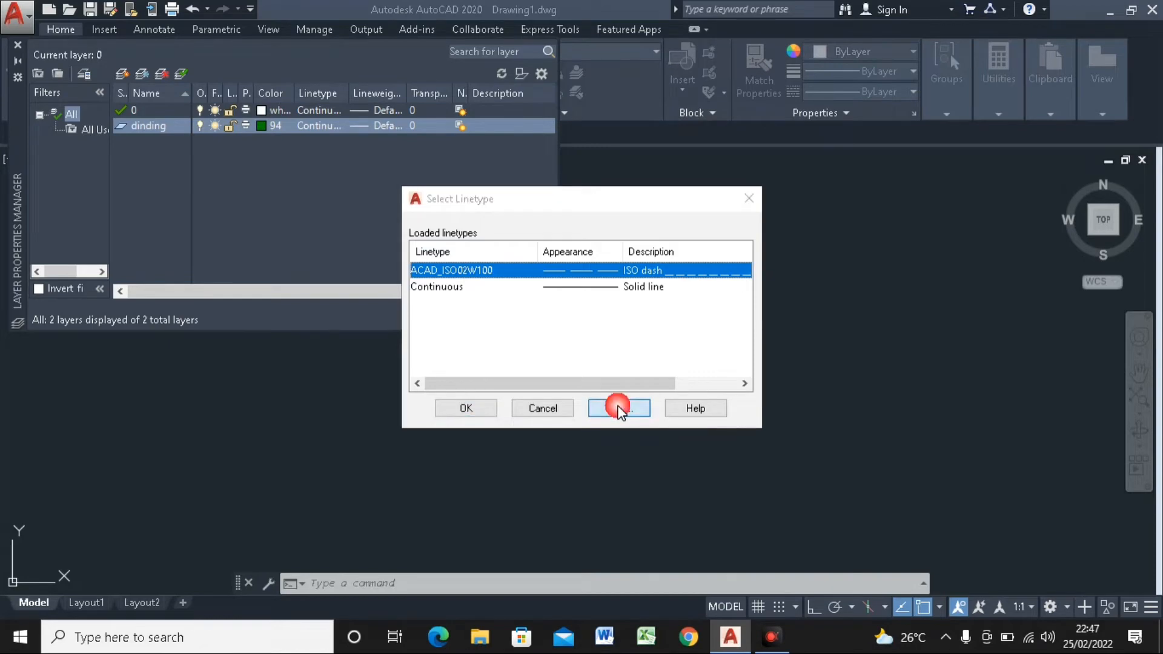
pyautogui.moveTo(744, 289)
pyautogui.mouseDown()
pyautogui.moveTo(741, 340)
pyautogui.moveTo(738, 282)
pyautogui.mouseUp()
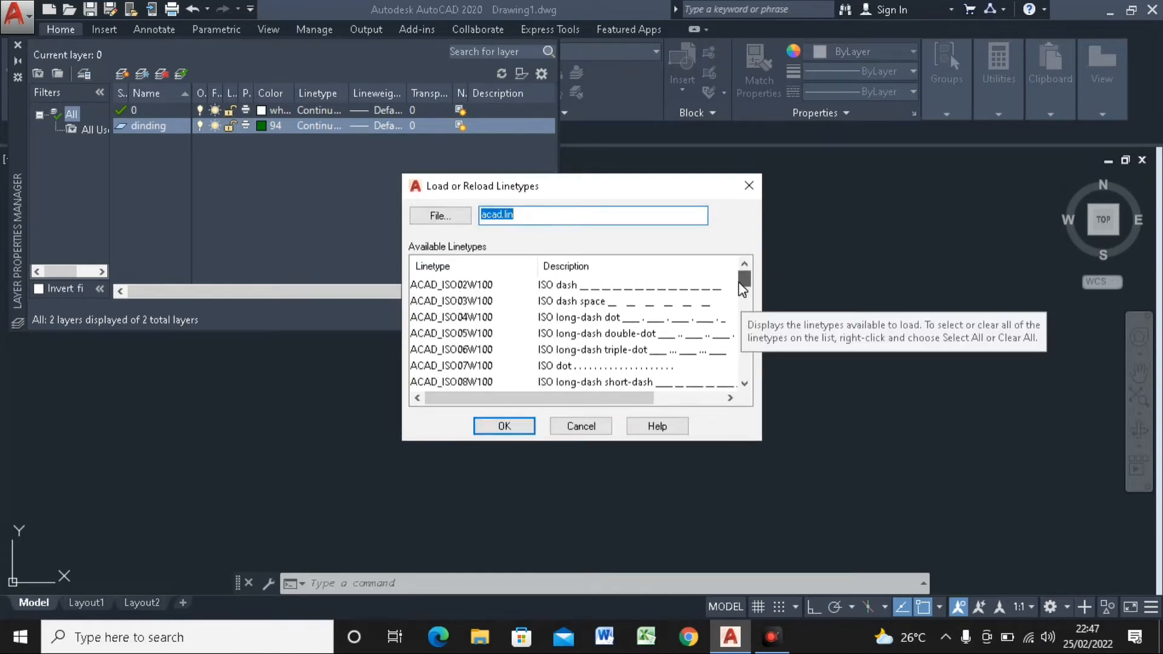
pyautogui.click(582, 426)
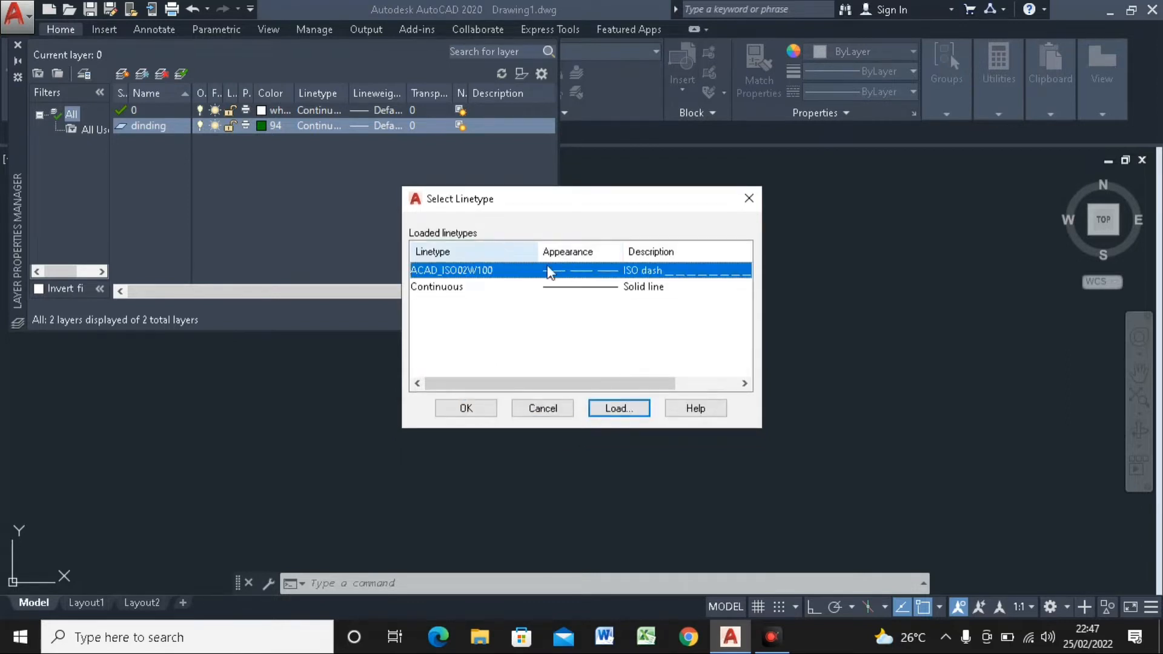
pyautogui.click(464, 293)
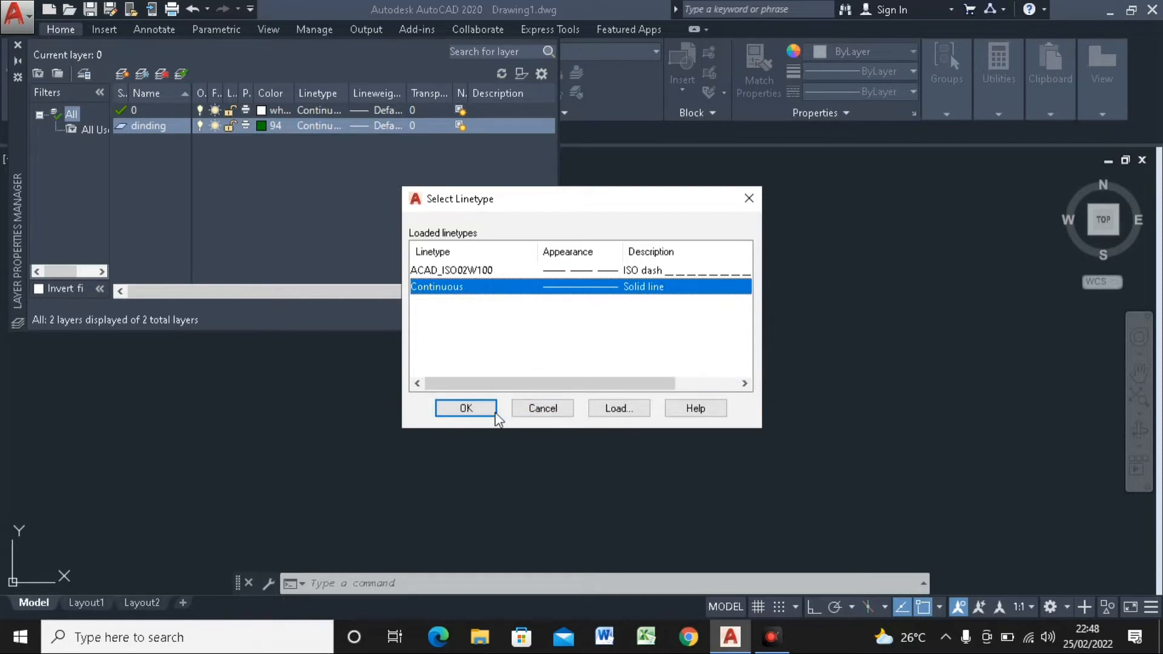
pyautogui.click(466, 407)
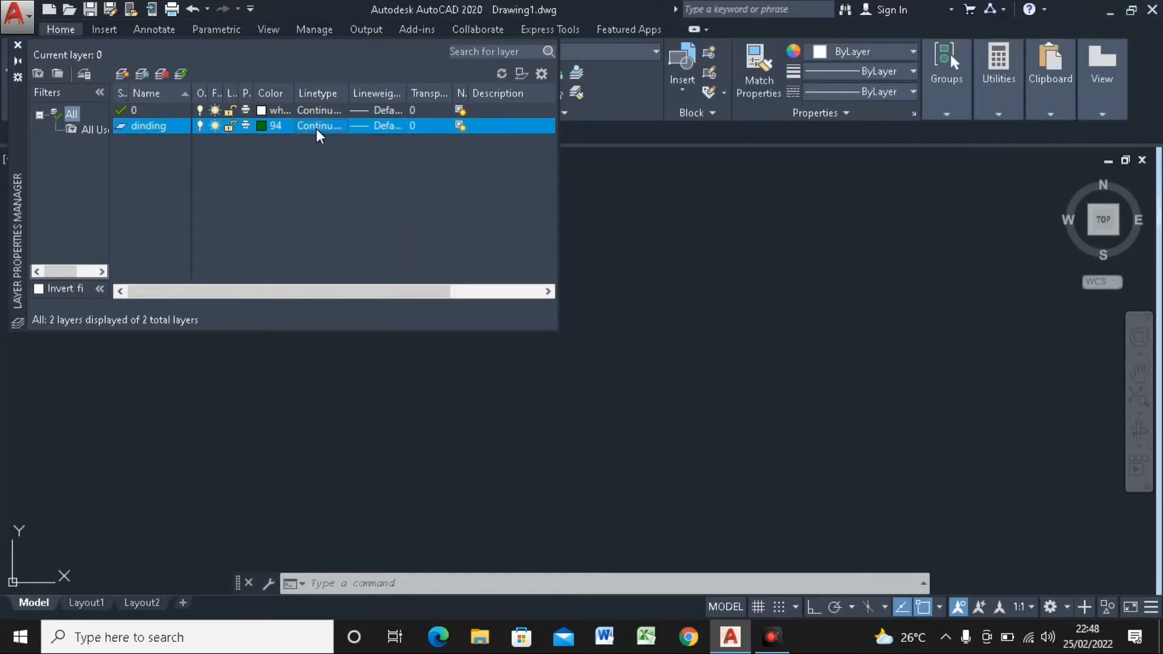
# Set the dinding layer's lineweight to 0.30 mm
pyautogui.click(380, 126)
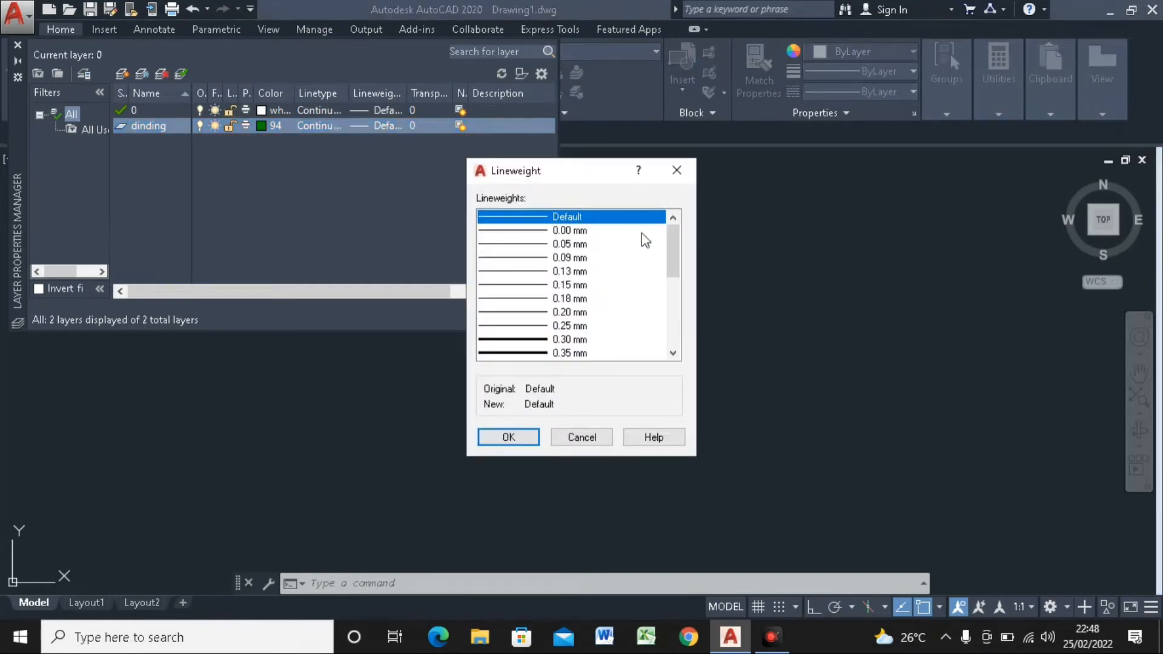
pyautogui.moveTo(674, 242); pyautogui.dragTo(677, 256)
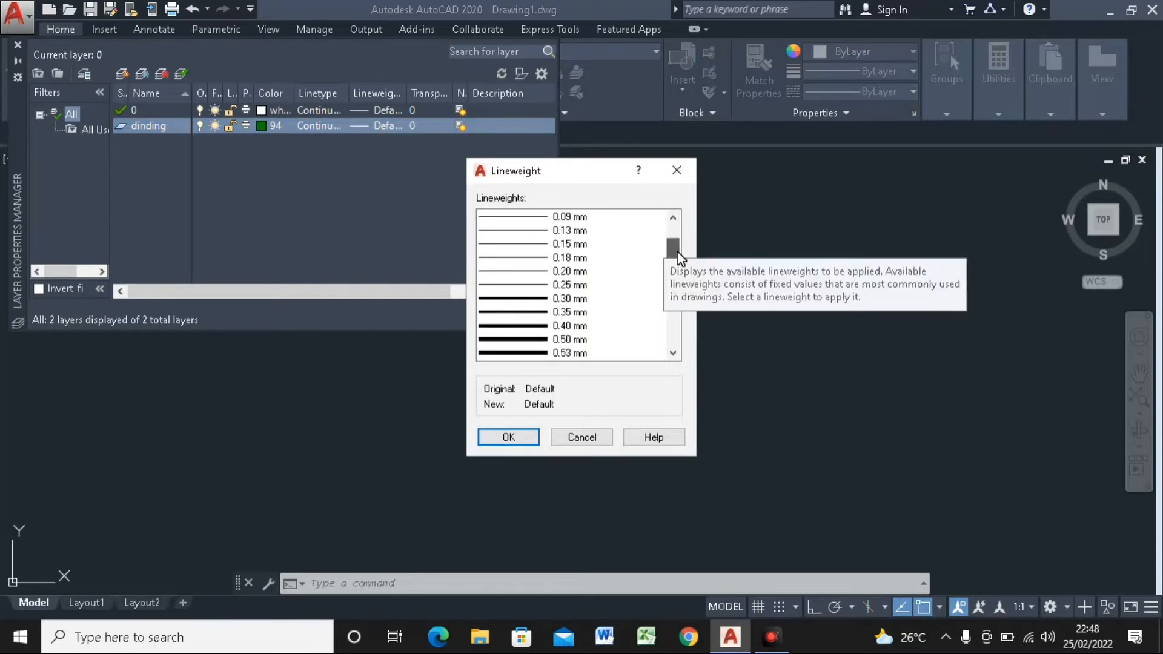
pyautogui.click(533, 299)
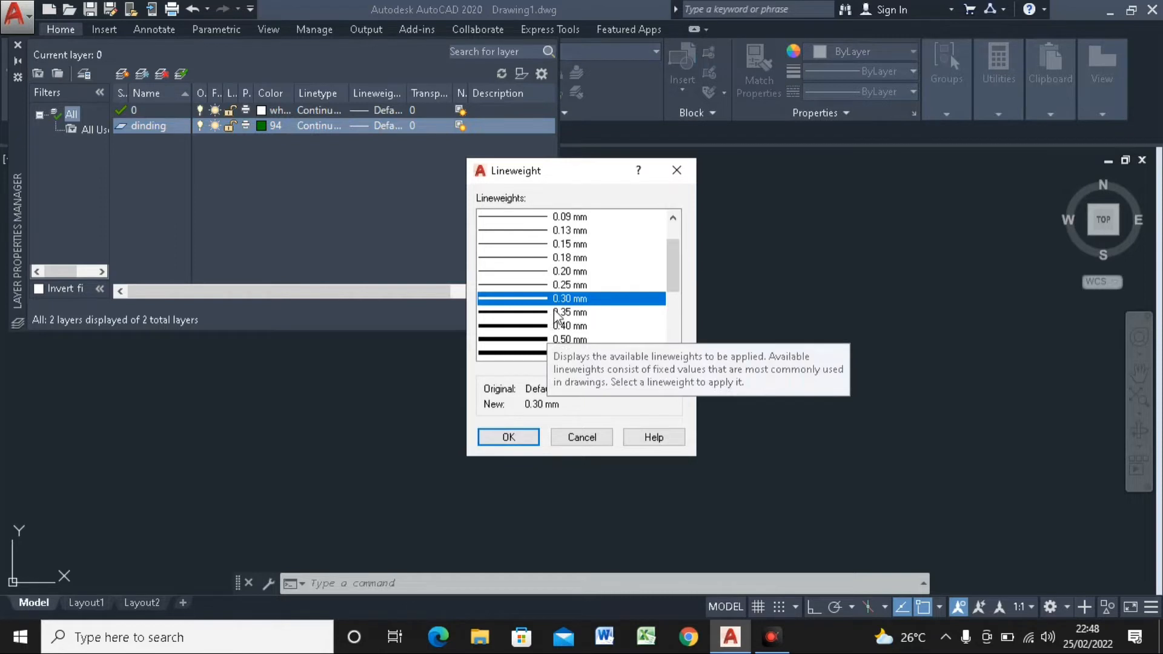
pyautogui.click(524, 436)
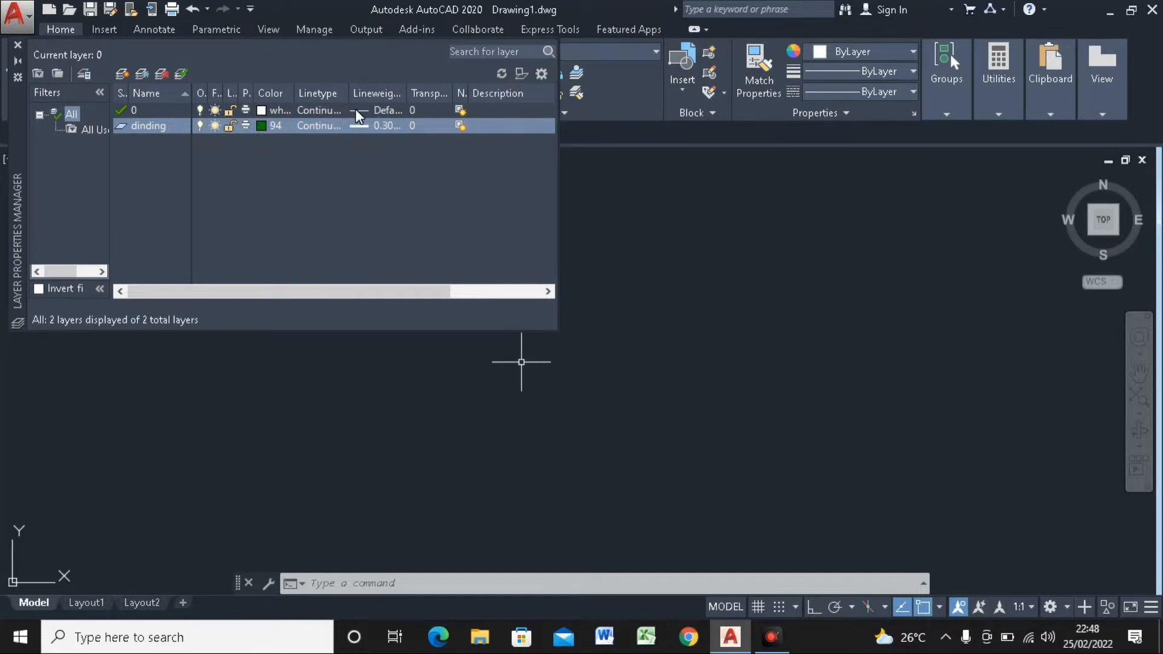
# Create a new layer named pintu and set its color to index color 50
pyautogui.click(121, 75)
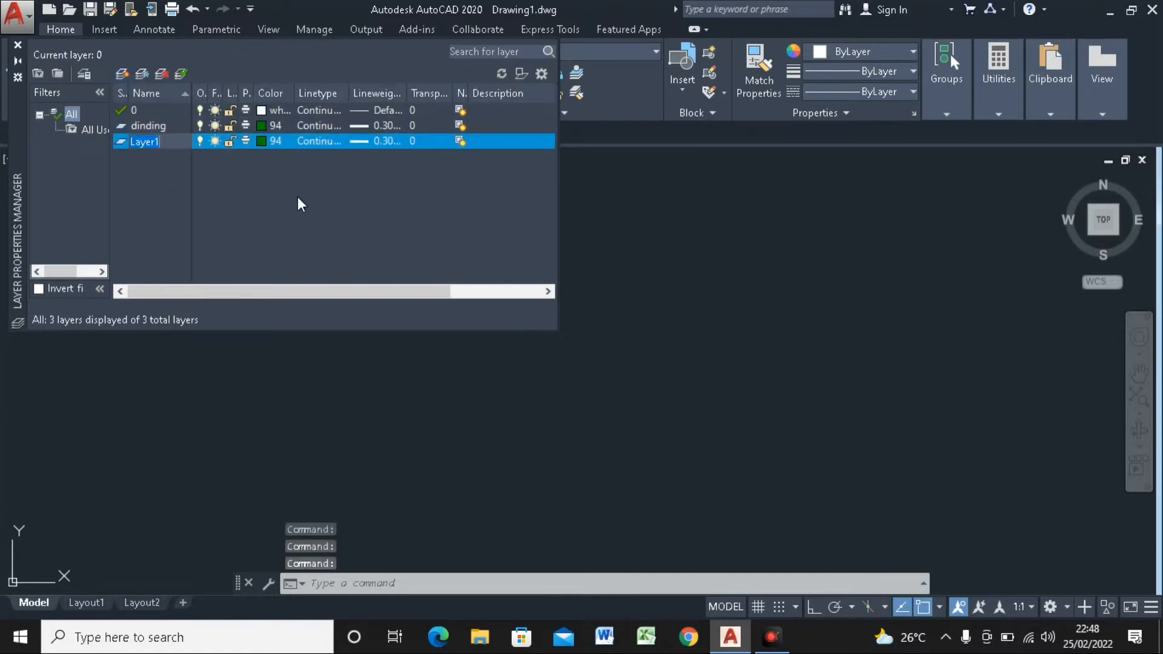
pyautogui.write('pin')
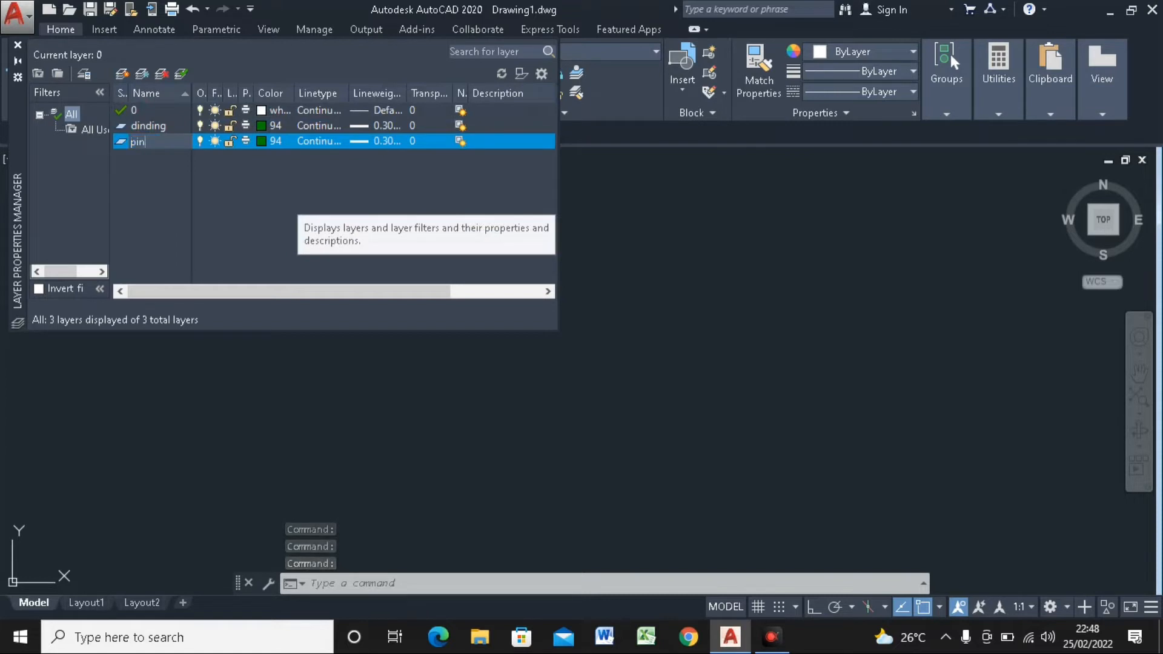
pyautogui.write('tu')
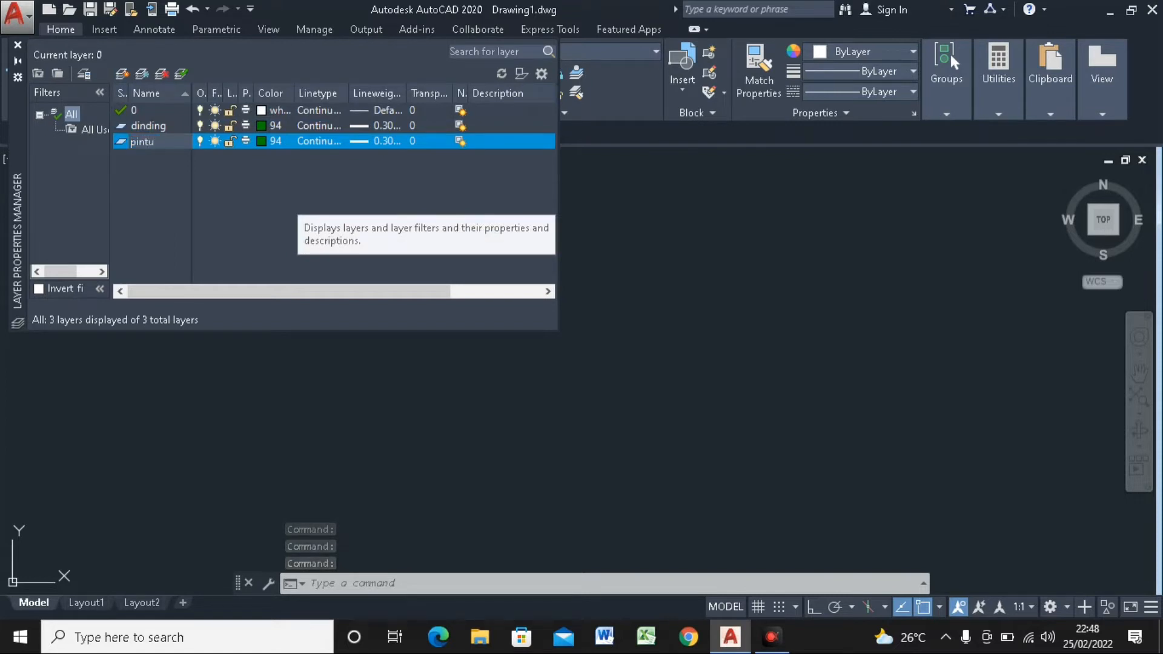
pyautogui.click(262, 140)
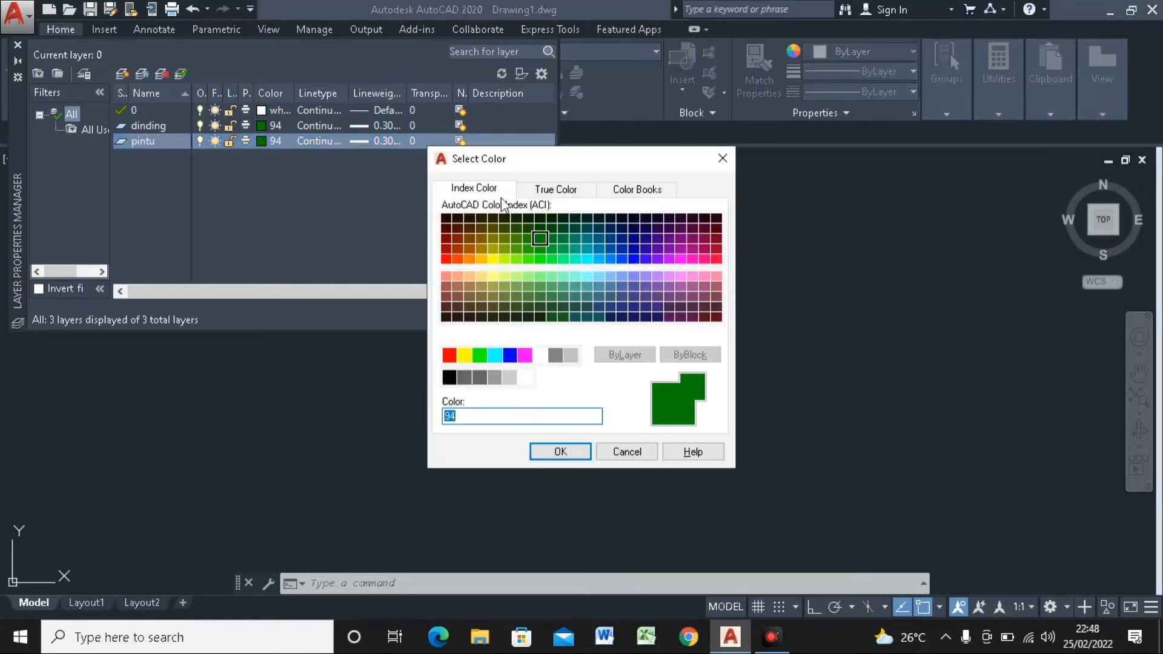
pyautogui.click(493, 259)
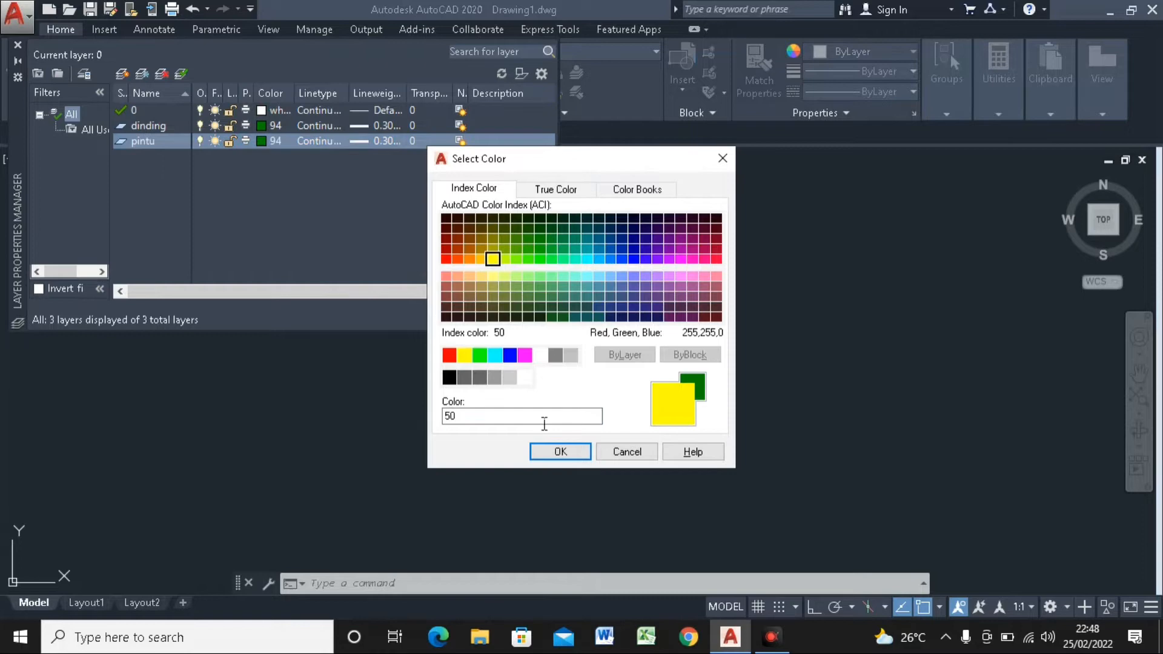
pyautogui.click(558, 451)
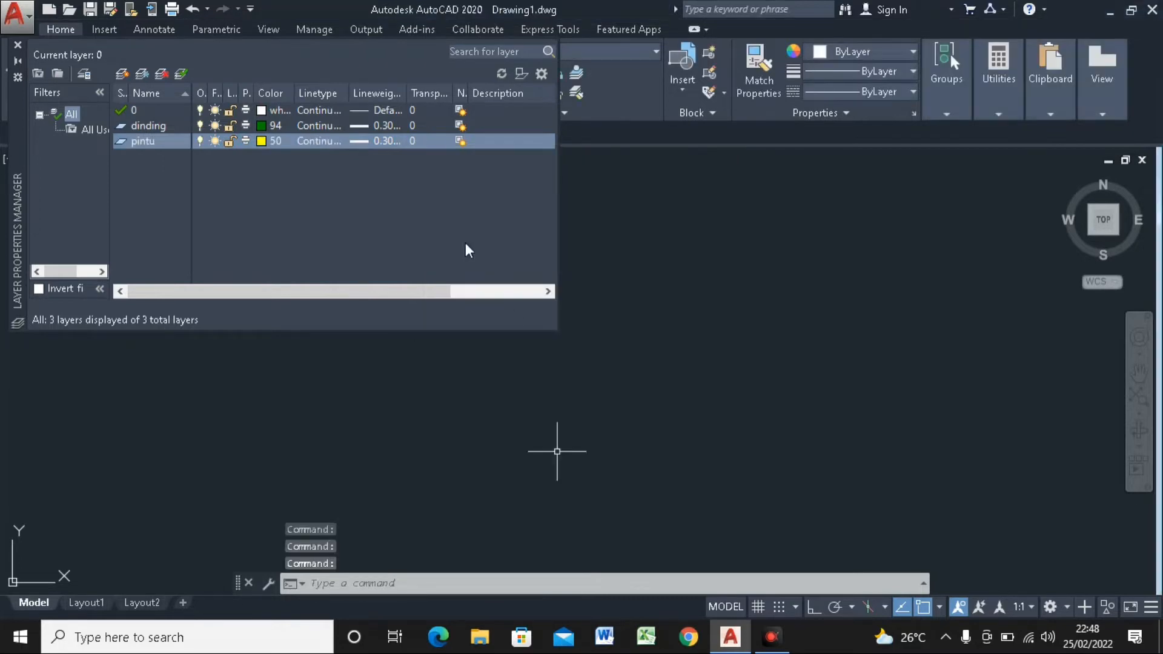
pyautogui.click(318, 140)
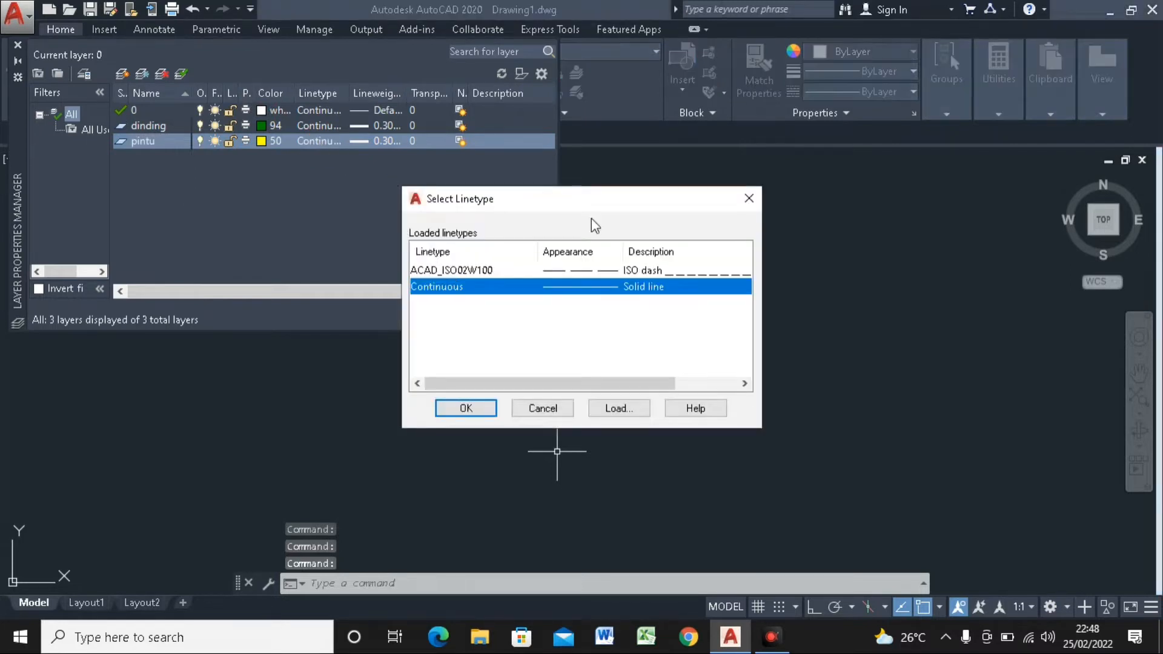
pyautogui.click(749, 198)
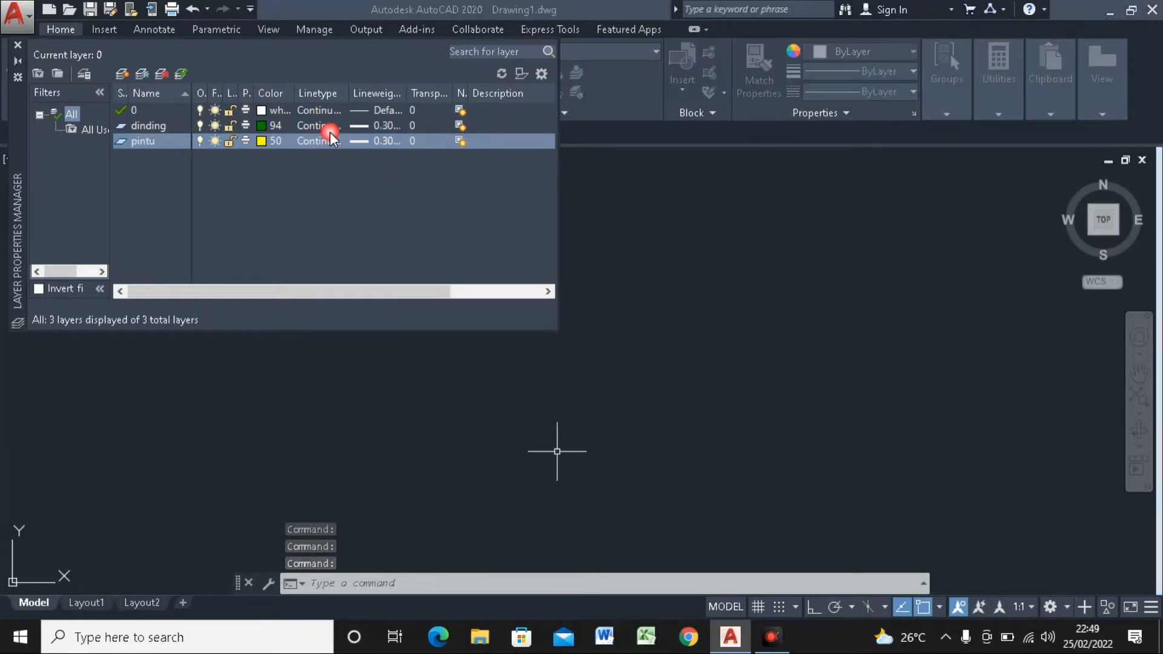
pyautogui.click(330, 134)
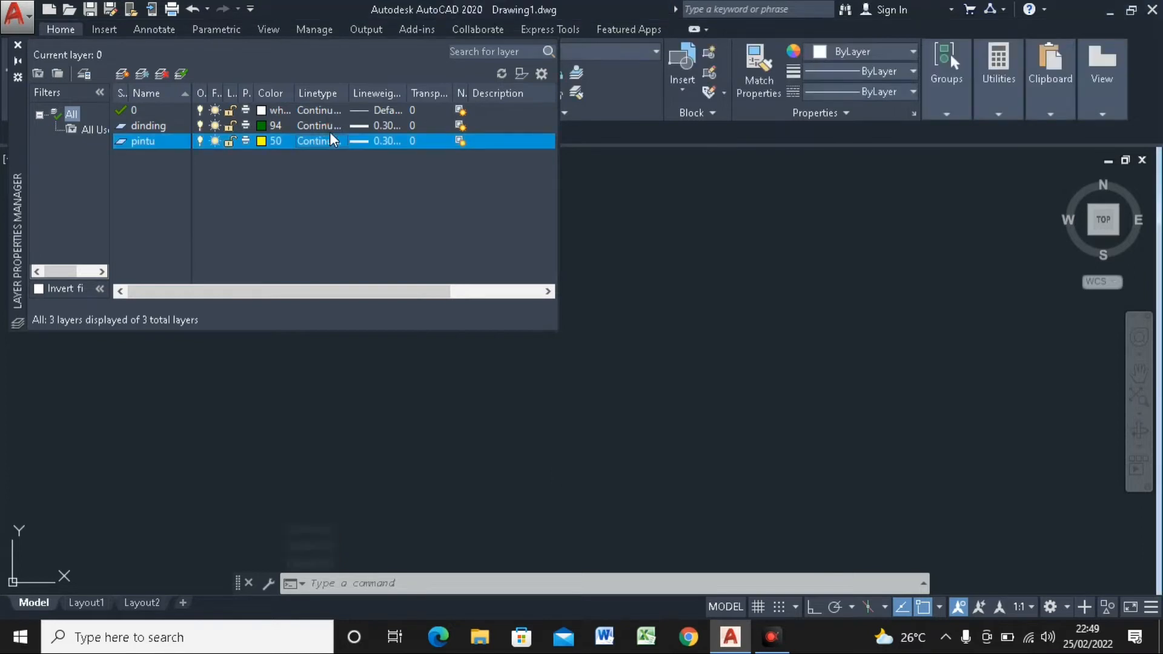
# Set the pintu layer's lineweight to 0.20 mm
pyautogui.click(369, 139)
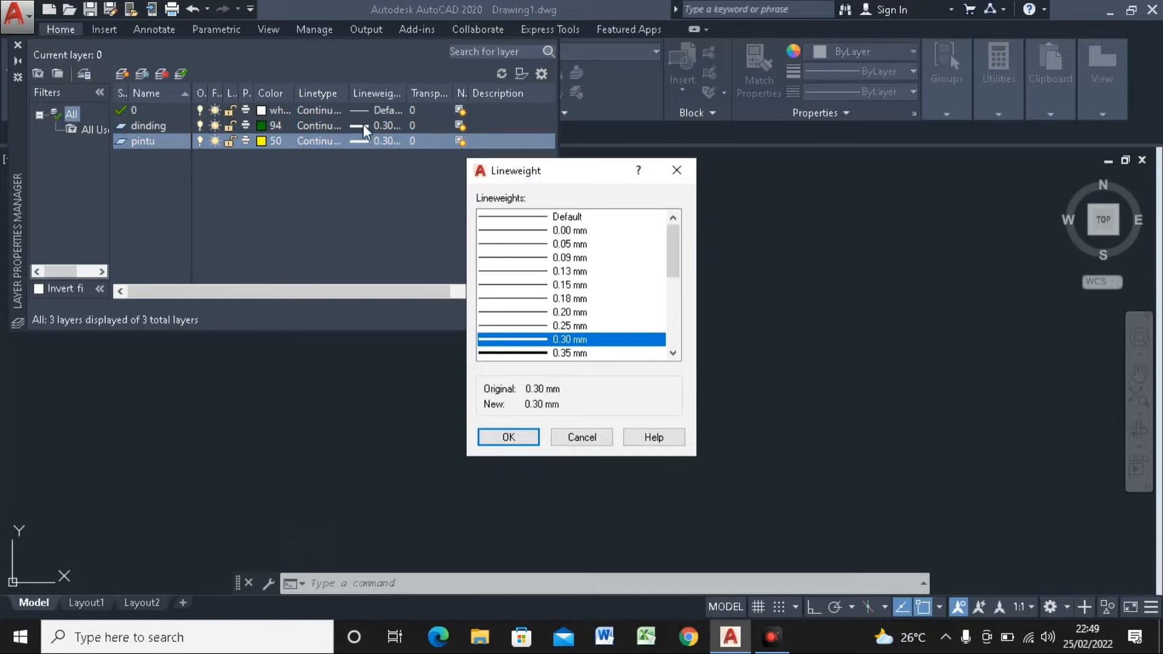
pyautogui.click(539, 312)
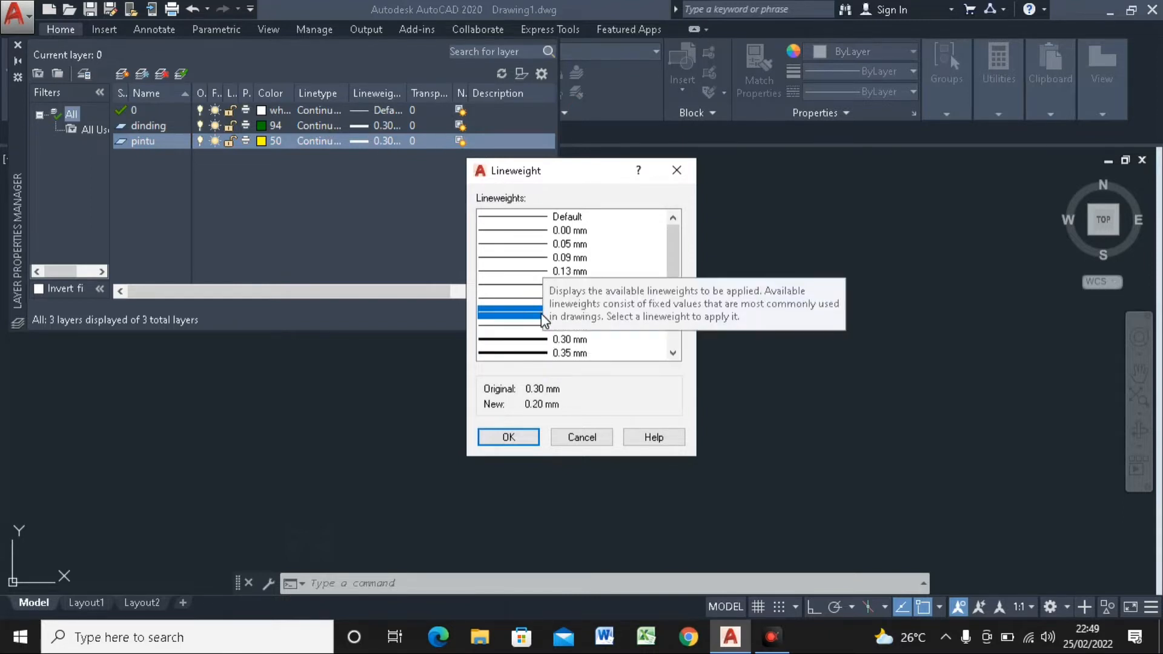
pyautogui.click(510, 440)
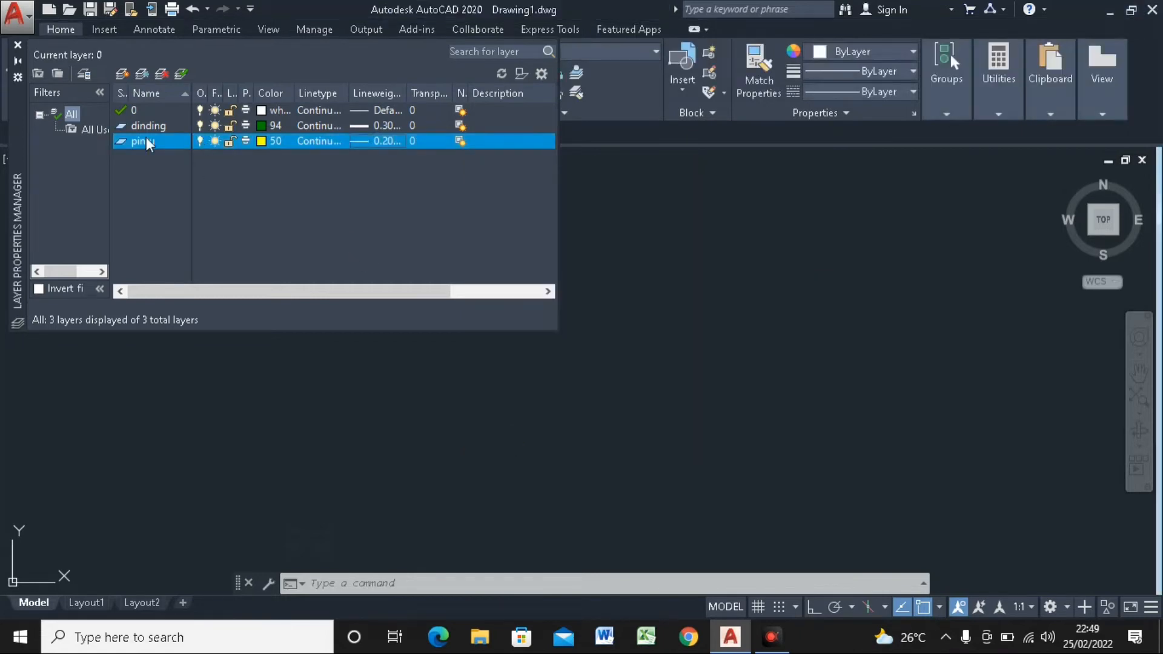
# Create a new layer named jendela and set its color to index color 202
pyautogui.click(121, 77)
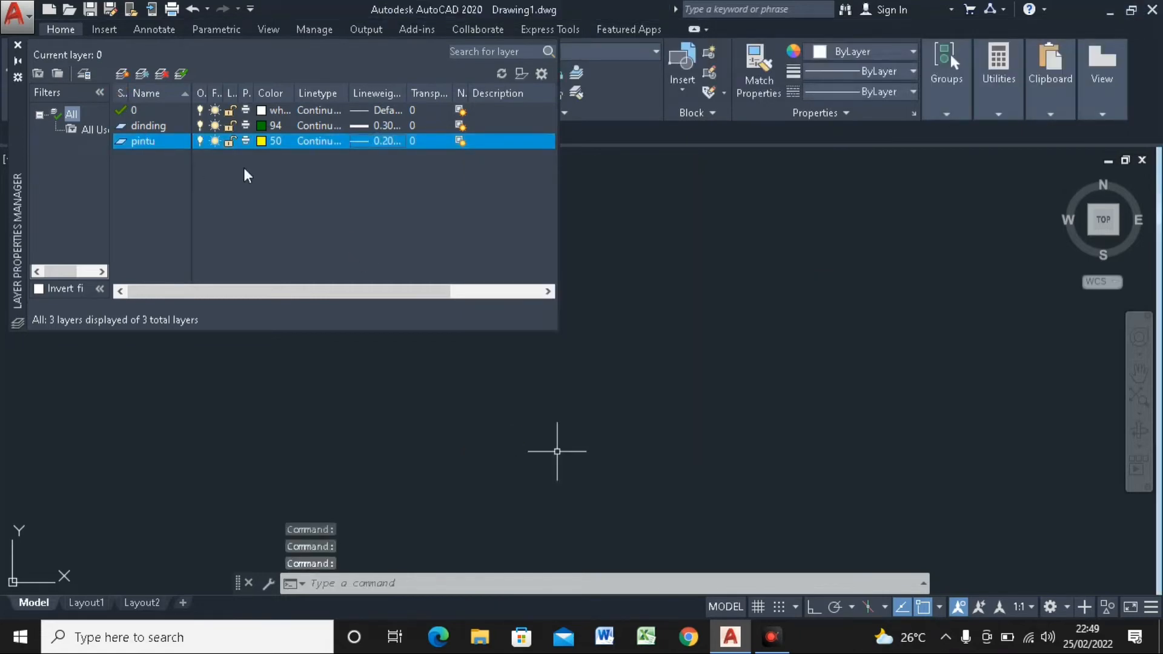
pyautogui.write('jendela')
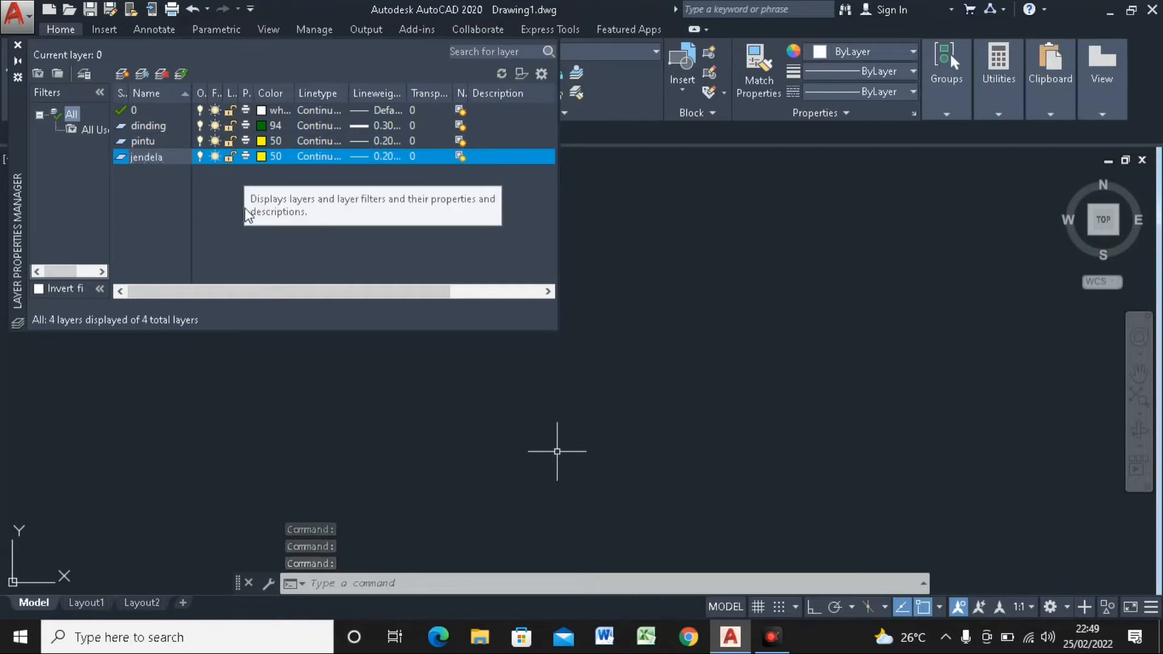
pyautogui.click(260, 161)
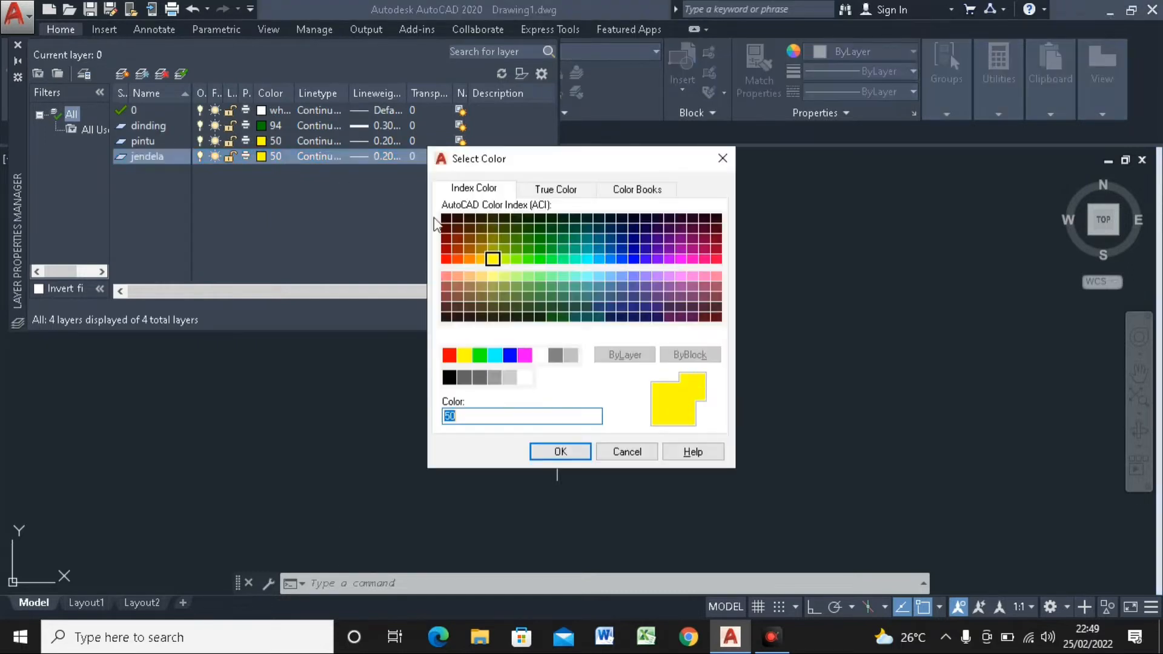
pyautogui.click(670, 256)
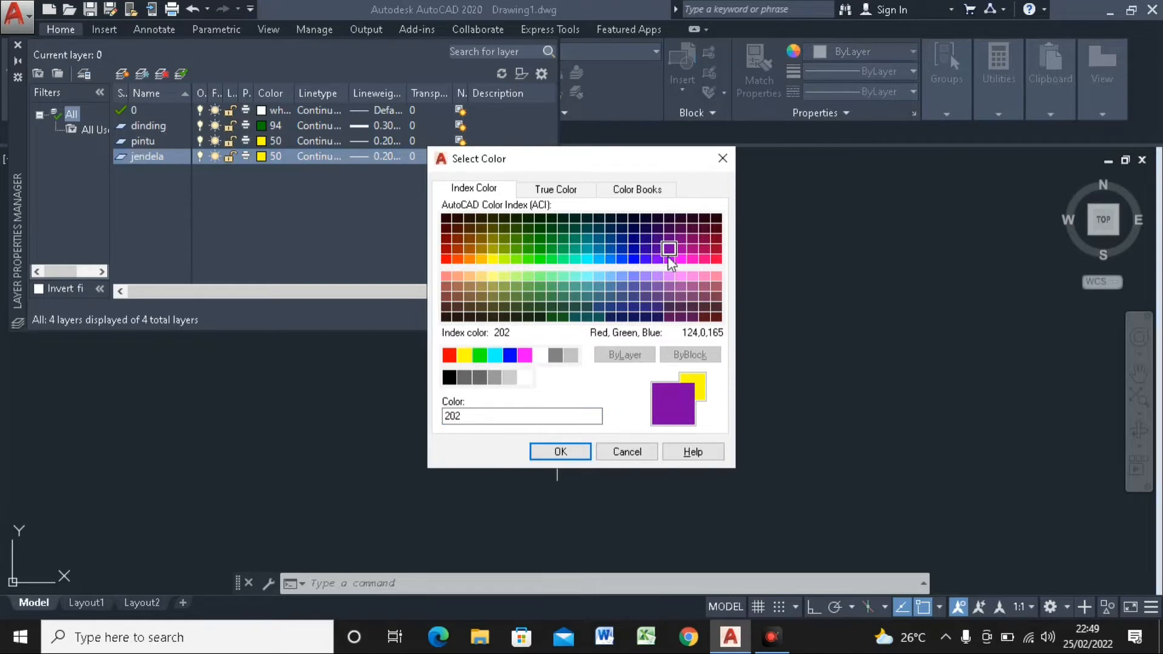
pyautogui.click(568, 451)
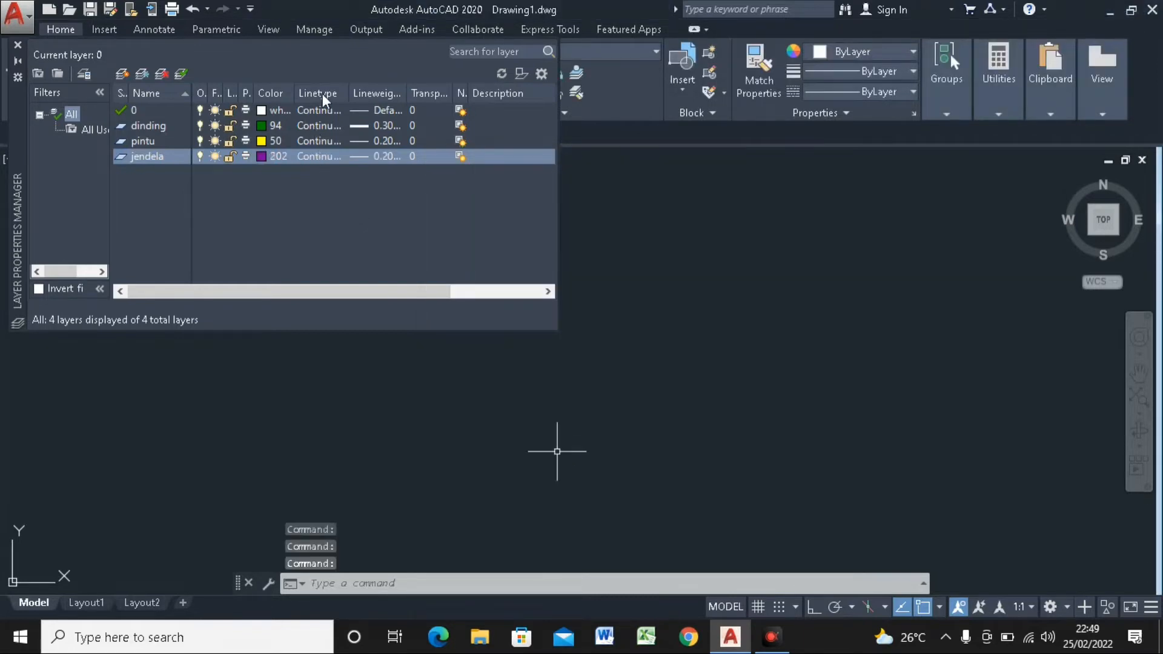
# Set the jendela layer's lineweight to 0.13 mm and close the layer manager
pyautogui.click(371, 158)
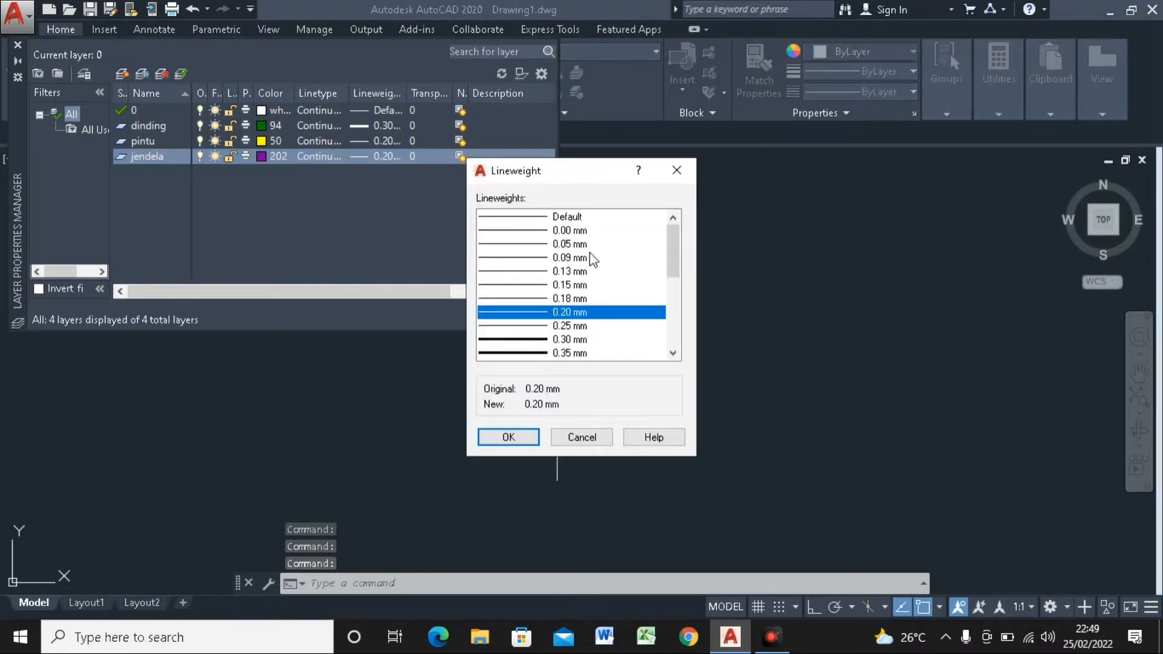
pyautogui.click(528, 271)
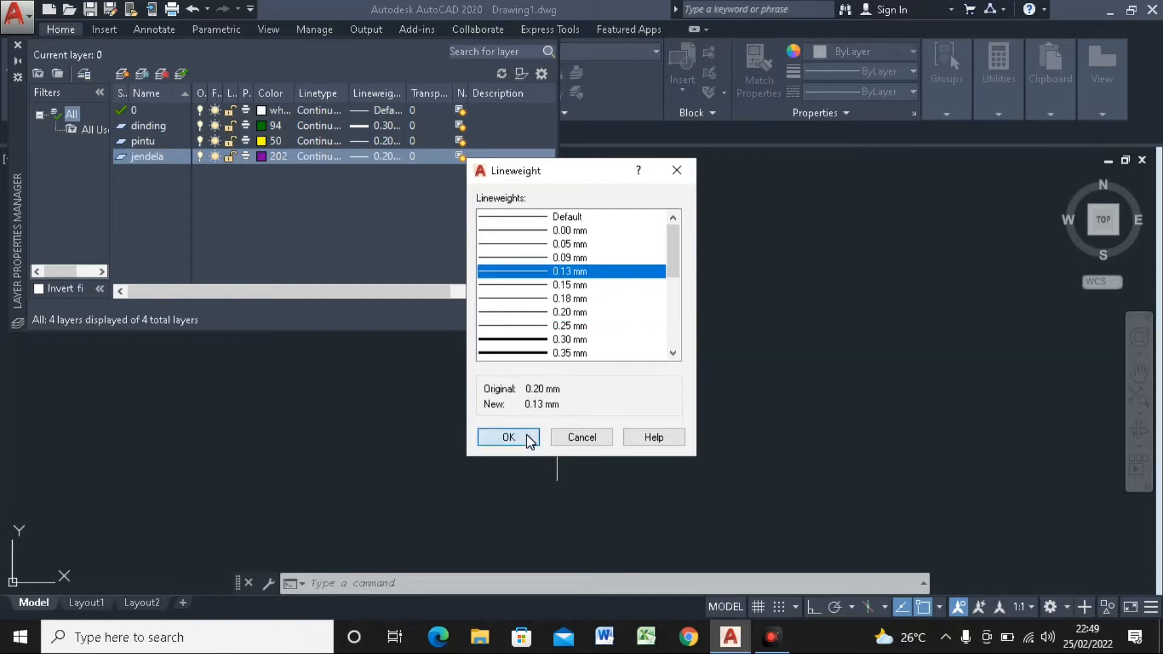
pyautogui.click(525, 434)
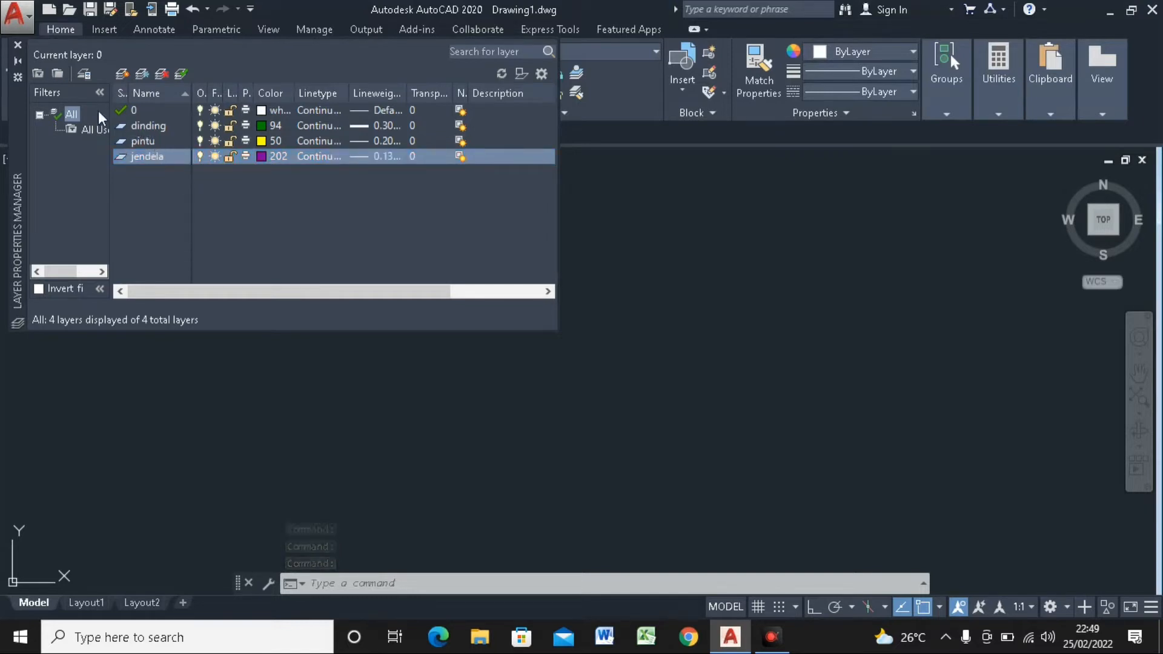
pyautogui.click(18, 46)
pyautogui.scroll(-2, 420, 258)
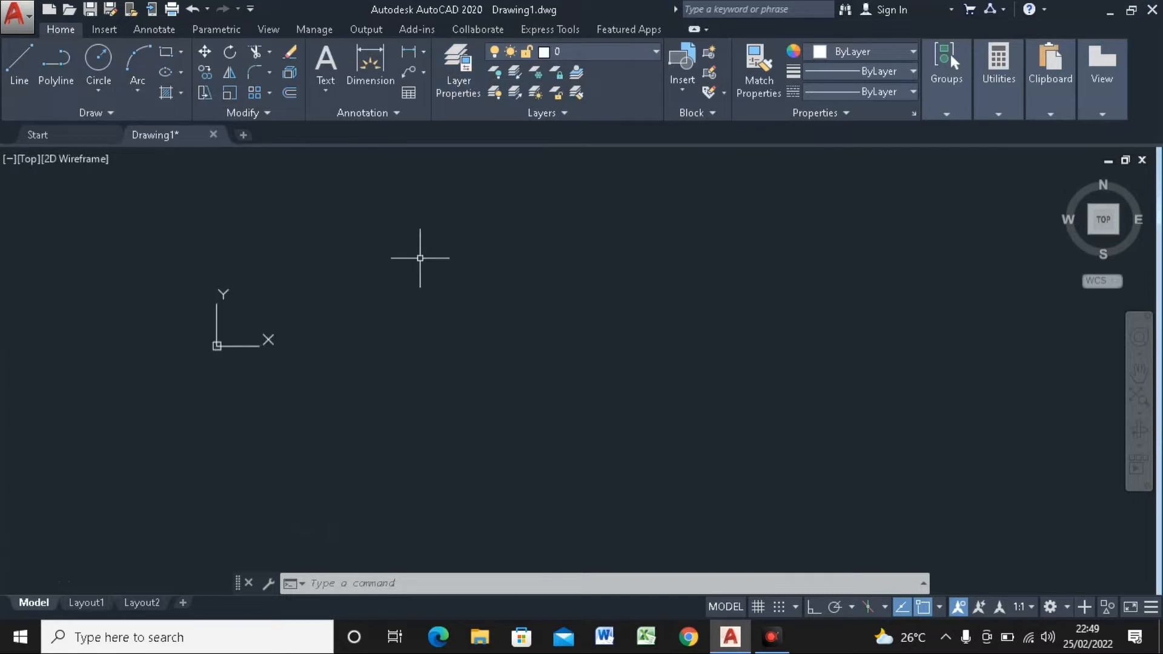
pyautogui.scroll(2, 420, 258)
pyautogui.scroll(2, 420, 258)
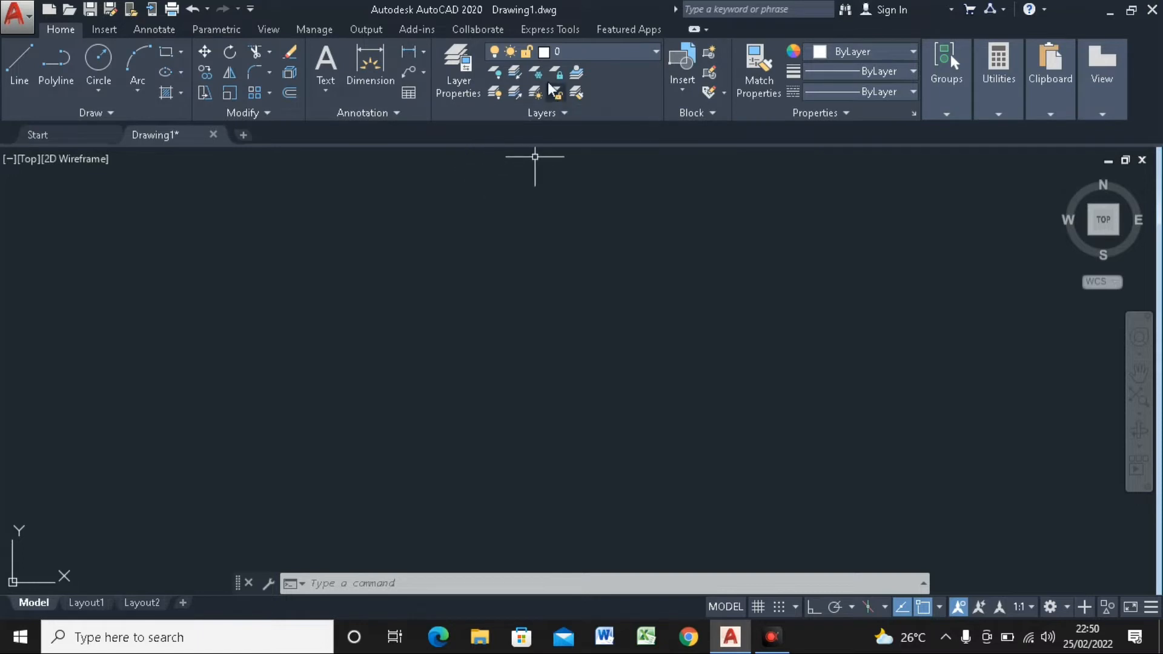
# Make dinding the current layer
pyautogui.click(598, 53)
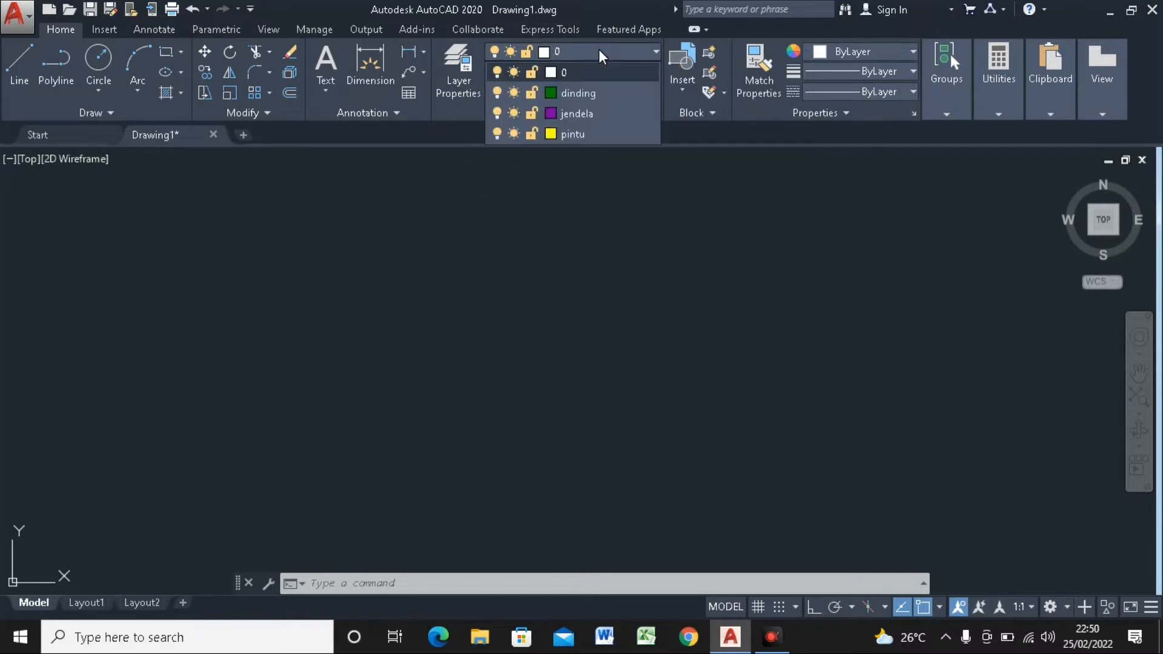
pyautogui.click(598, 52)
pyautogui.click(598, 52)
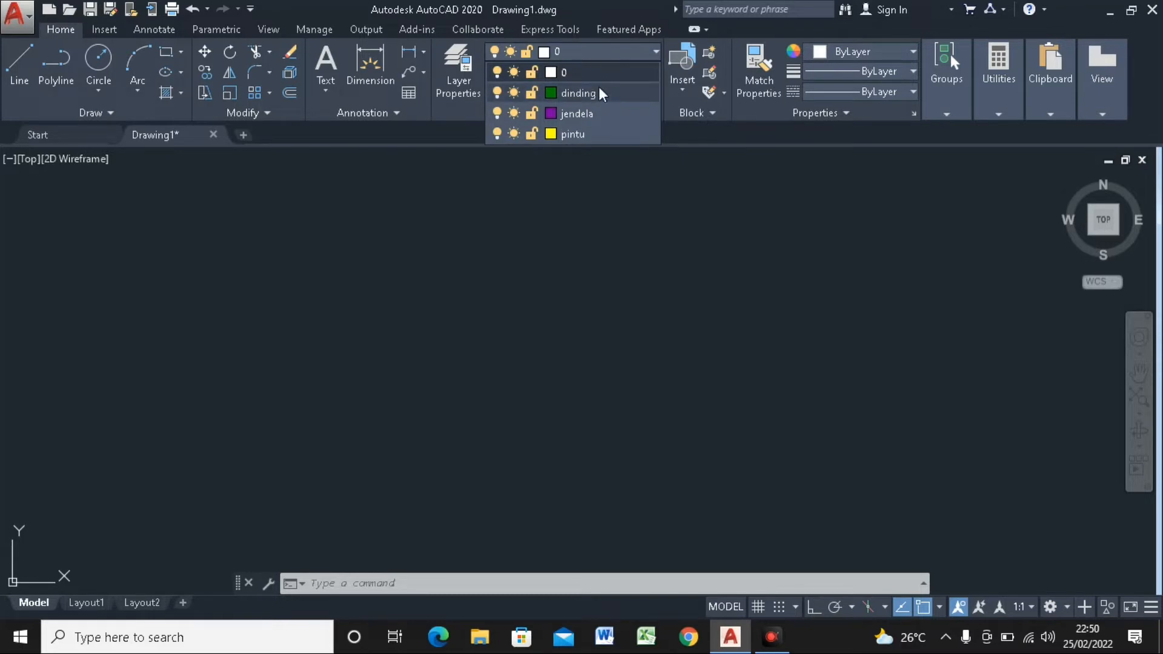
pyautogui.click(578, 92)
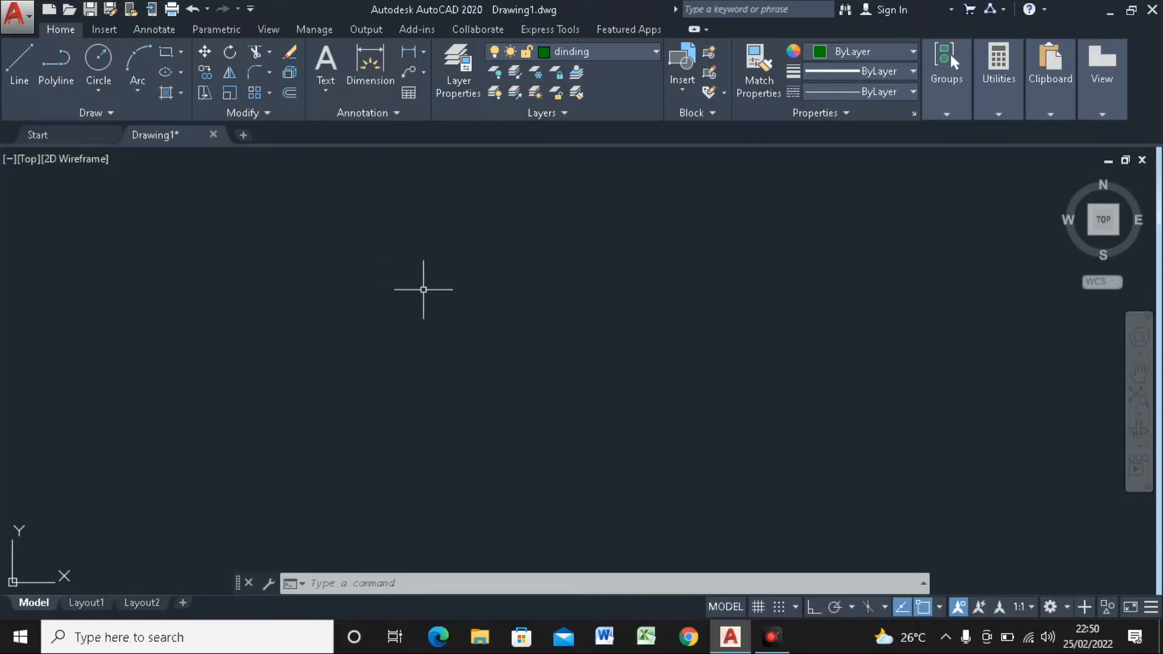
# Set the drawing units' insertion scale to centimeters
pyautogui.click(10, 23)
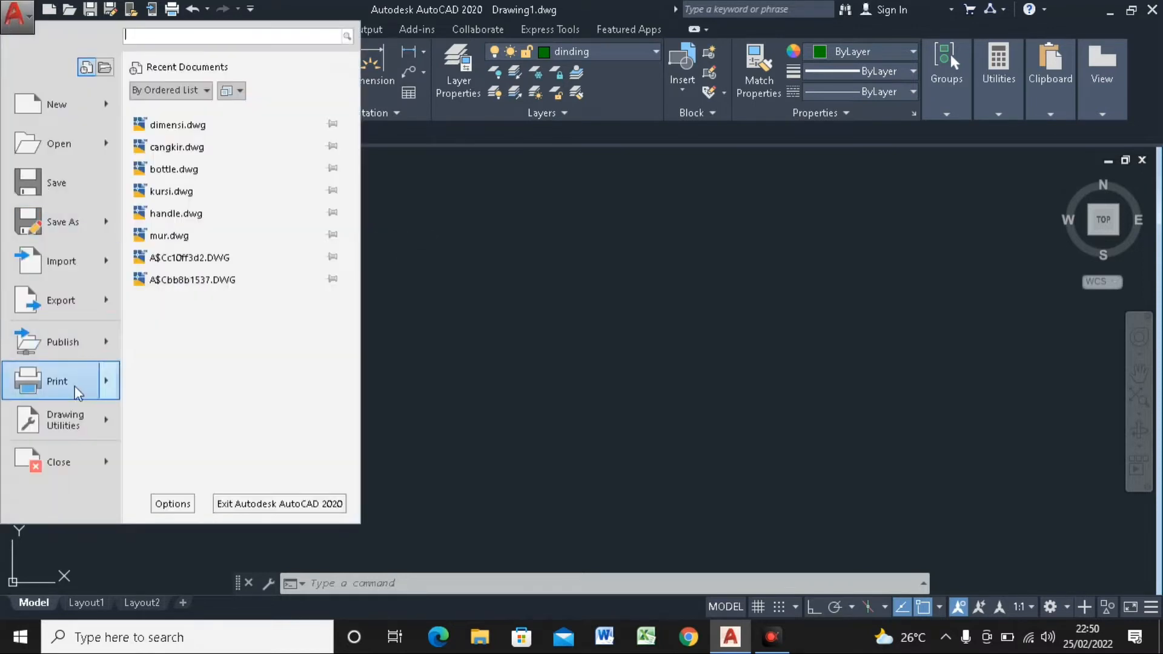
pyautogui.moveTo(73, 424)
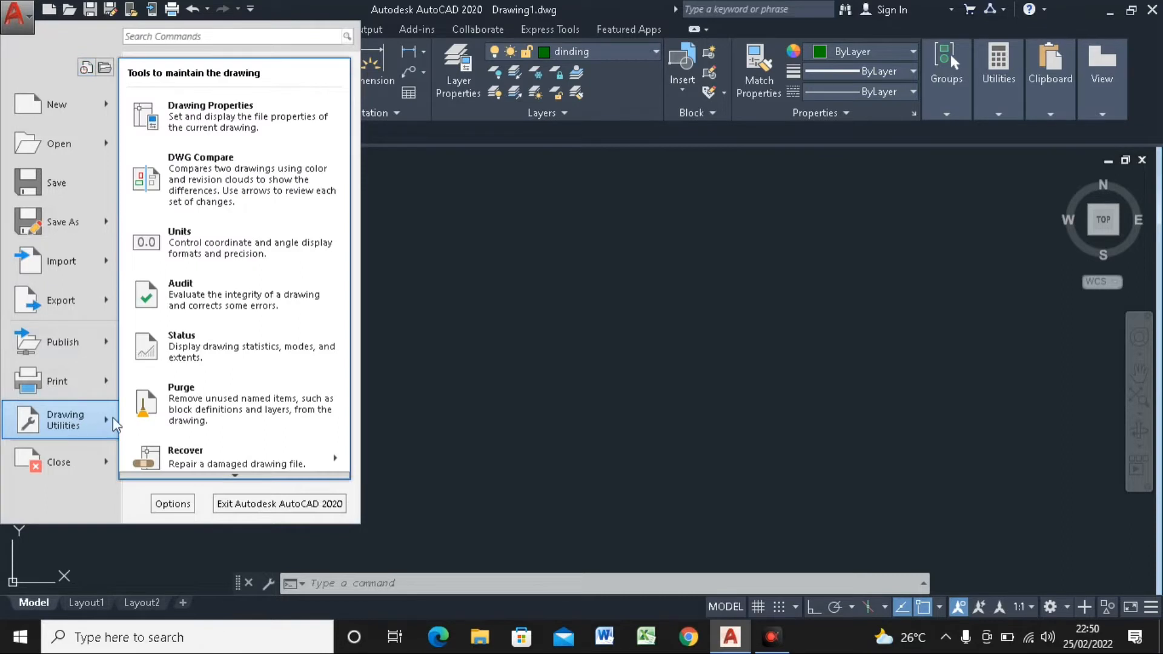
pyautogui.click(191, 250)
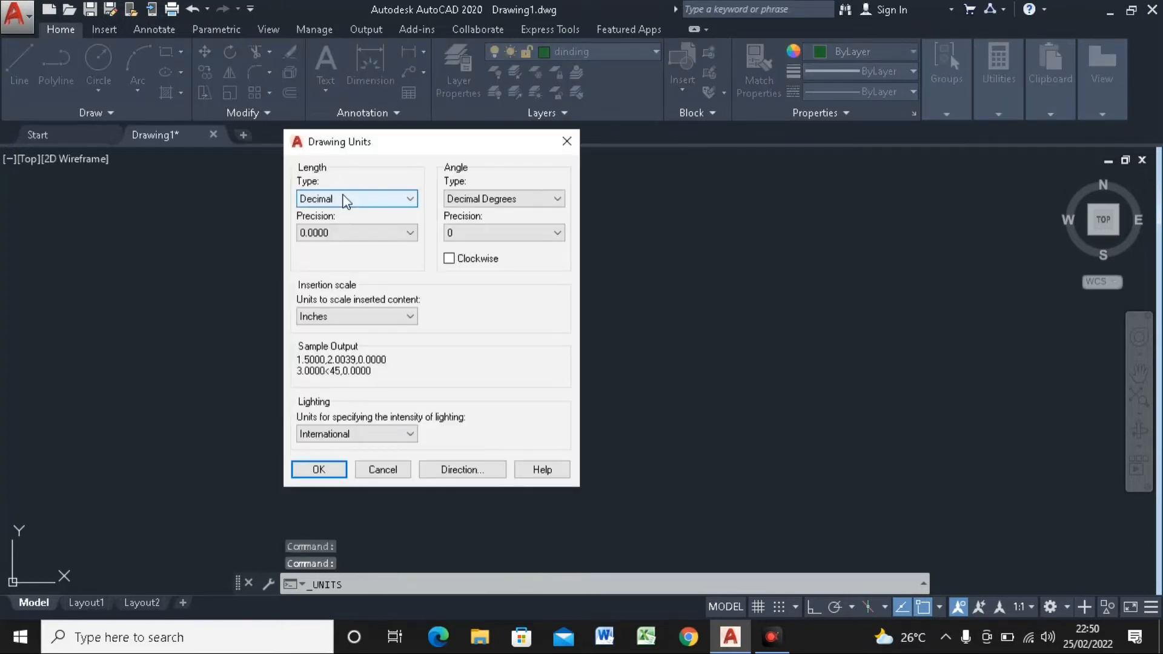
pyautogui.click(381, 314)
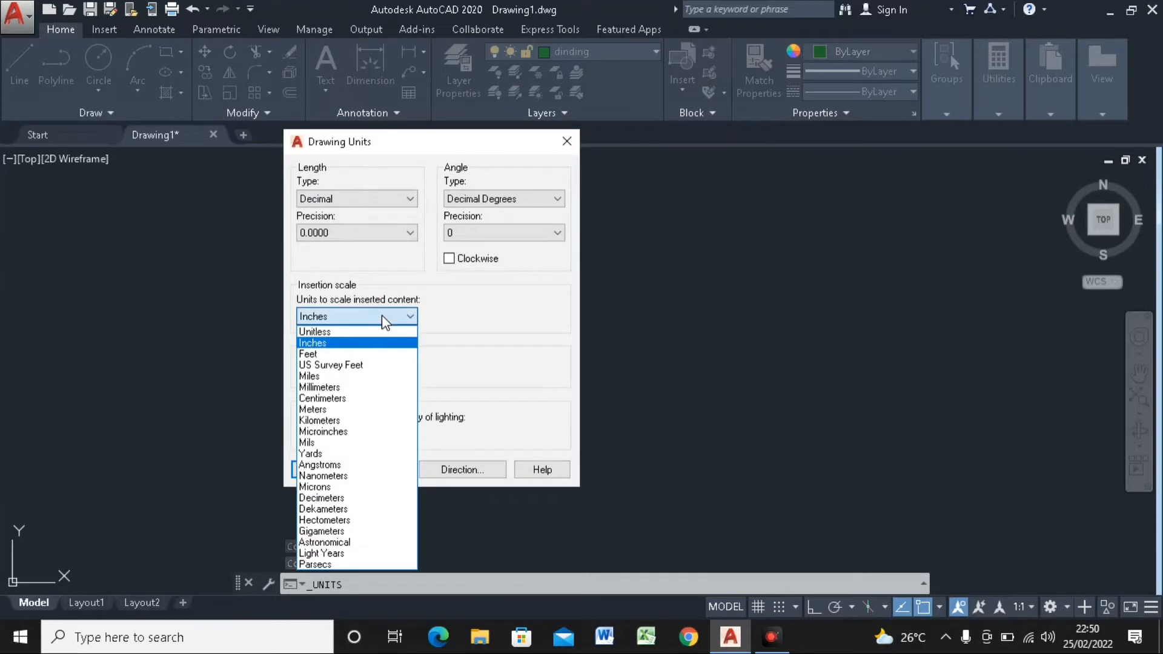
pyautogui.click(336, 399)
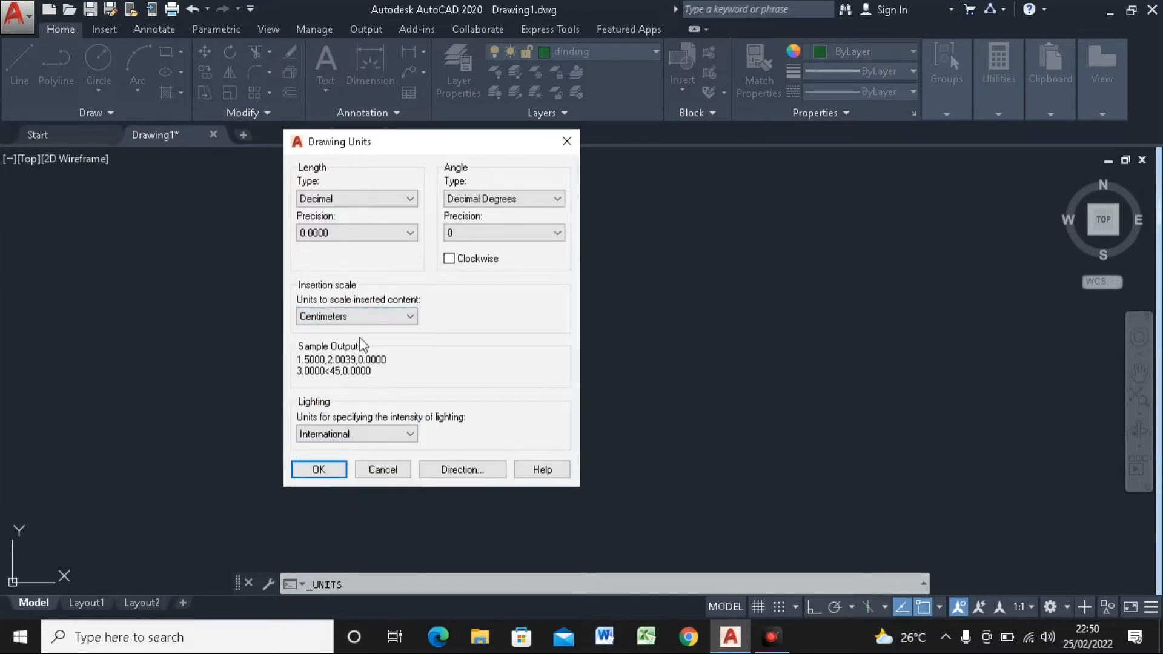
pyautogui.click(320, 470)
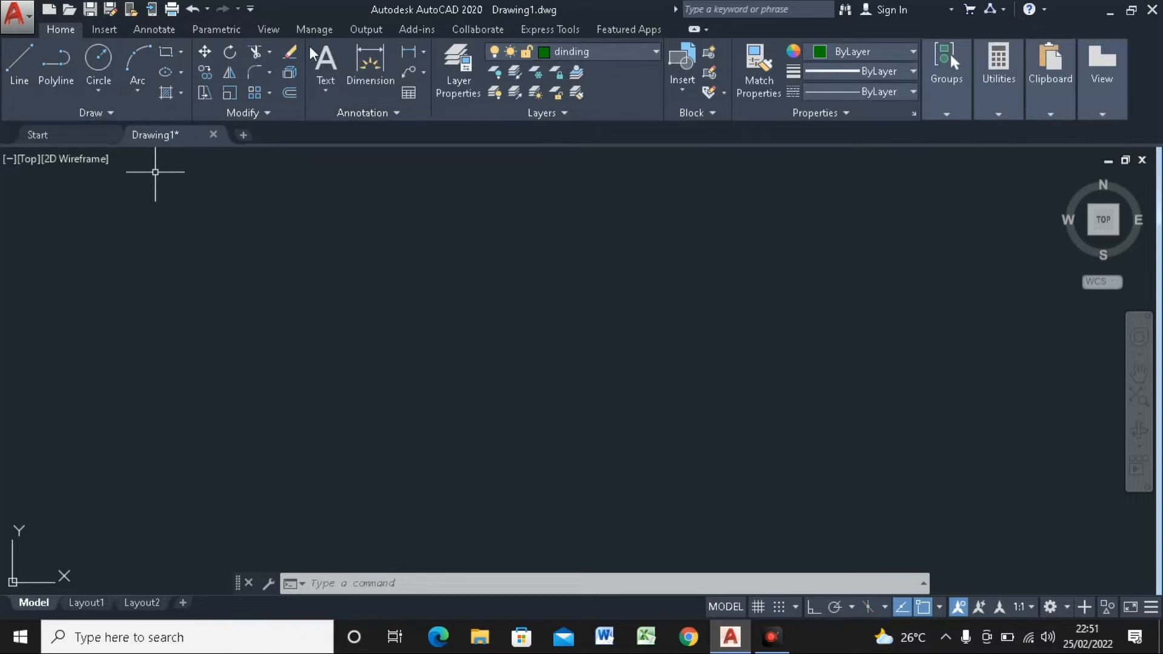
# Draw a rectangle 500 by 400 on the dinding layer as the outer wall outline
pyautogui.click(163, 53)
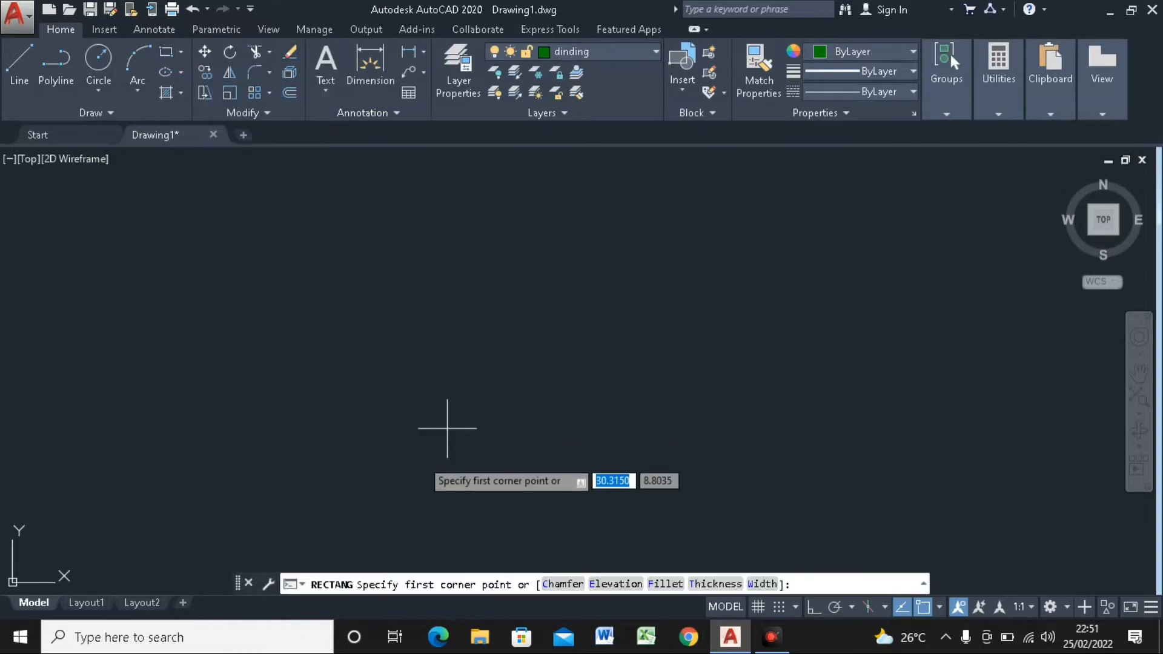
pyautogui.click(345, 467)
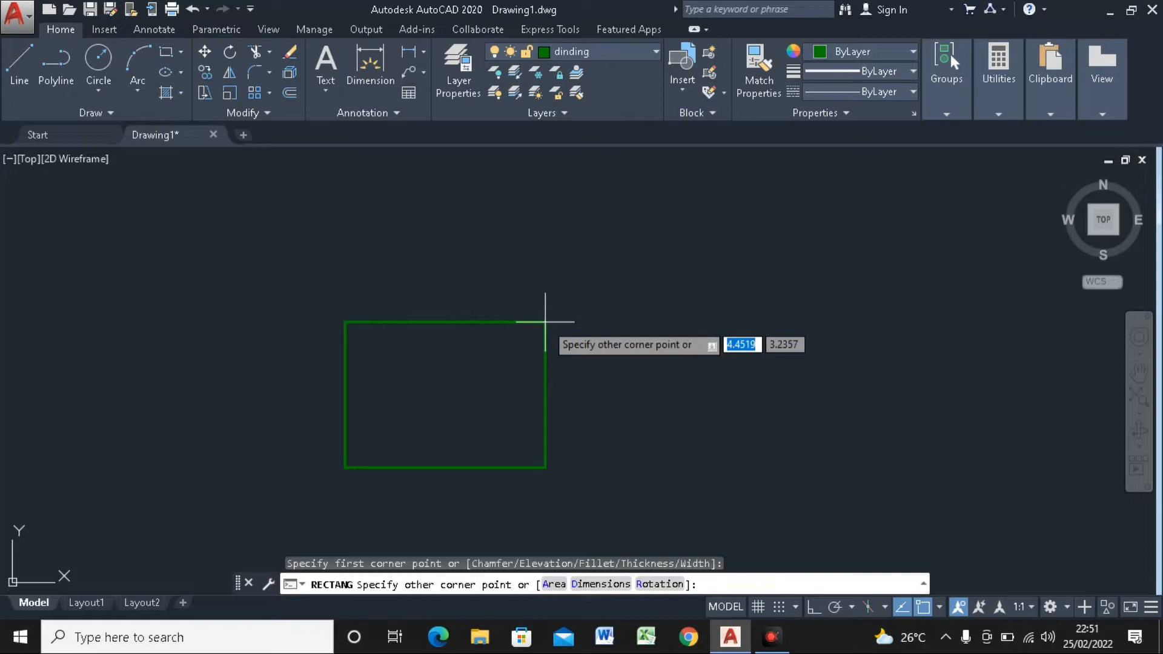
pyautogui.write('@')
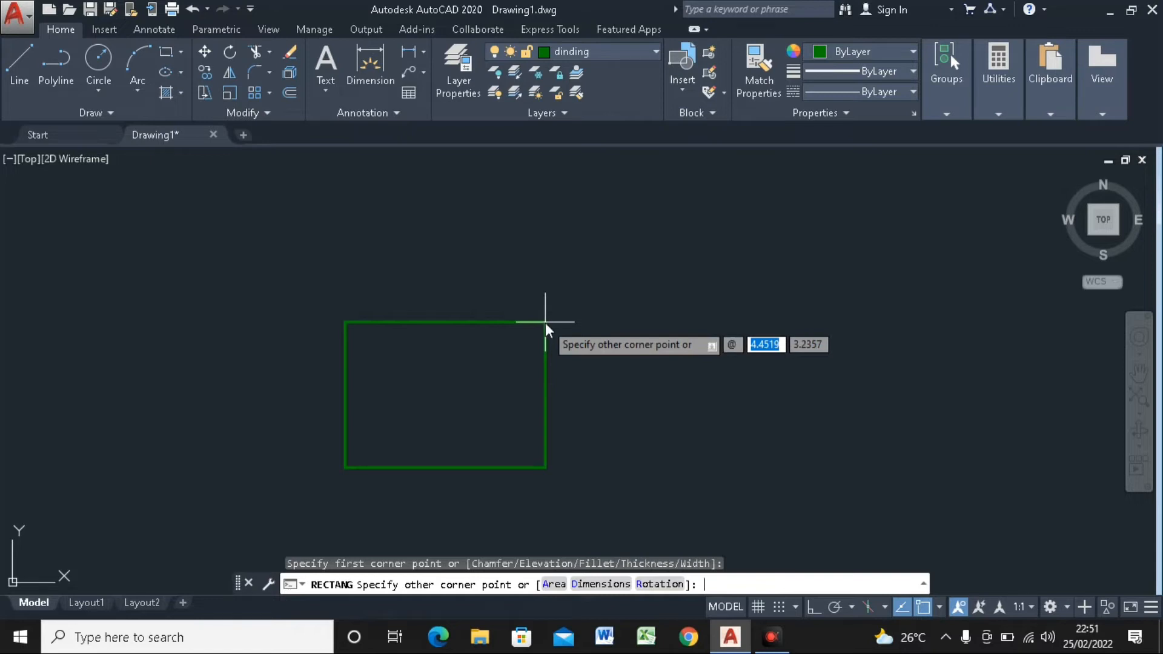
pyautogui.write('500')
pyautogui.press('Tab')
pyautogui.write('400')
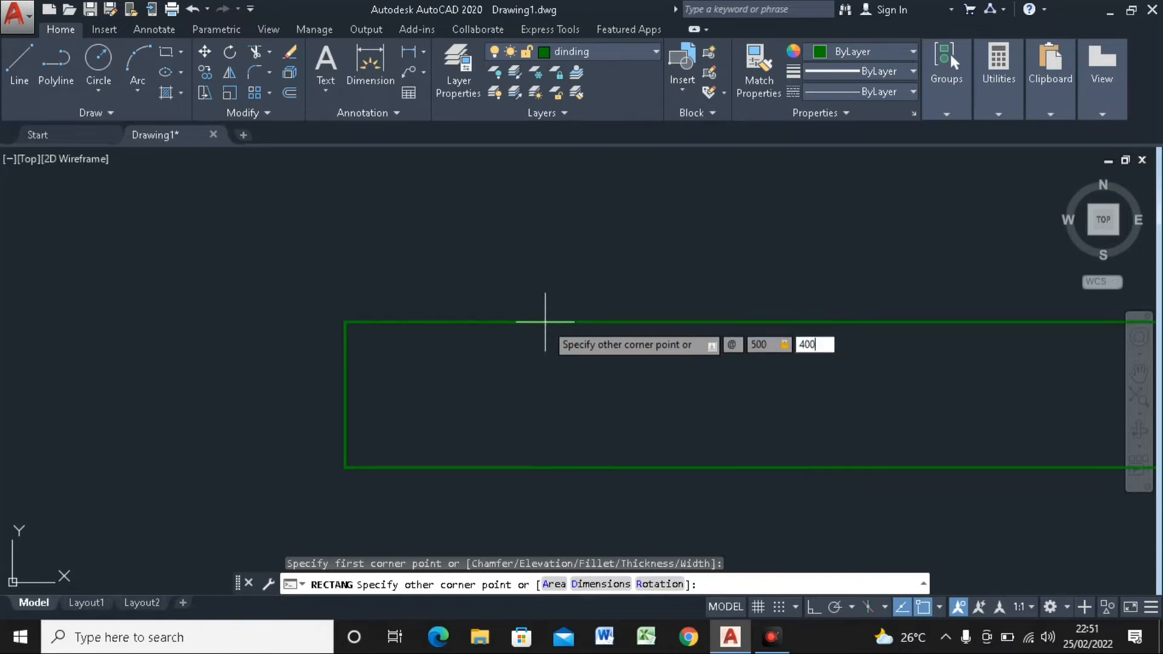
pyautogui.press('Return')
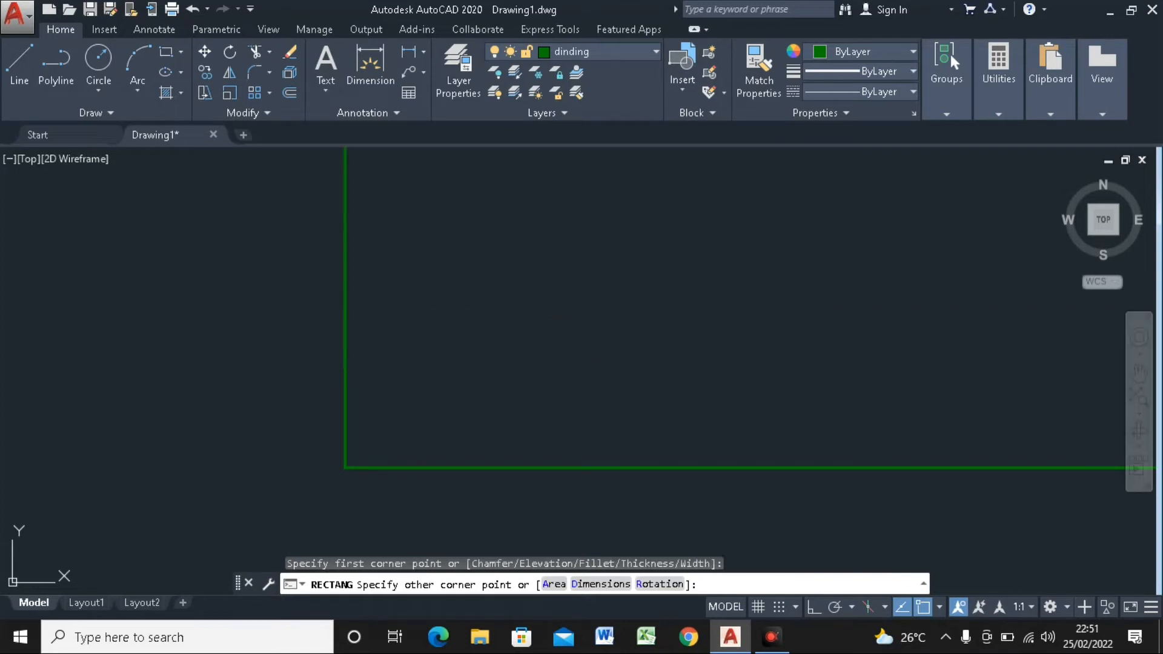
# Set the UCS icon to Noorigin with the UCSICON command so it stays away from the drawing's origin
pyautogui.scroll(-5, 537, 262)
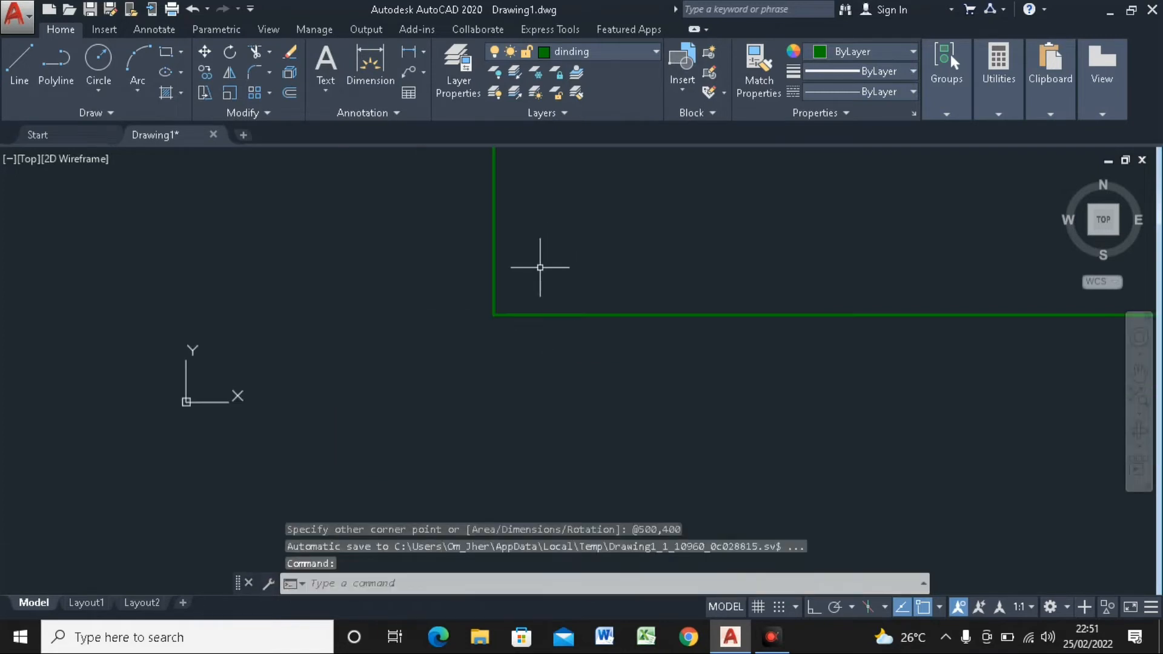
pyautogui.scroll(3, 535, 298)
pyautogui.moveTo(535, 298); pyautogui.dragTo(290, 367, button='middle')
pyautogui.scroll(-7, 290, 368)
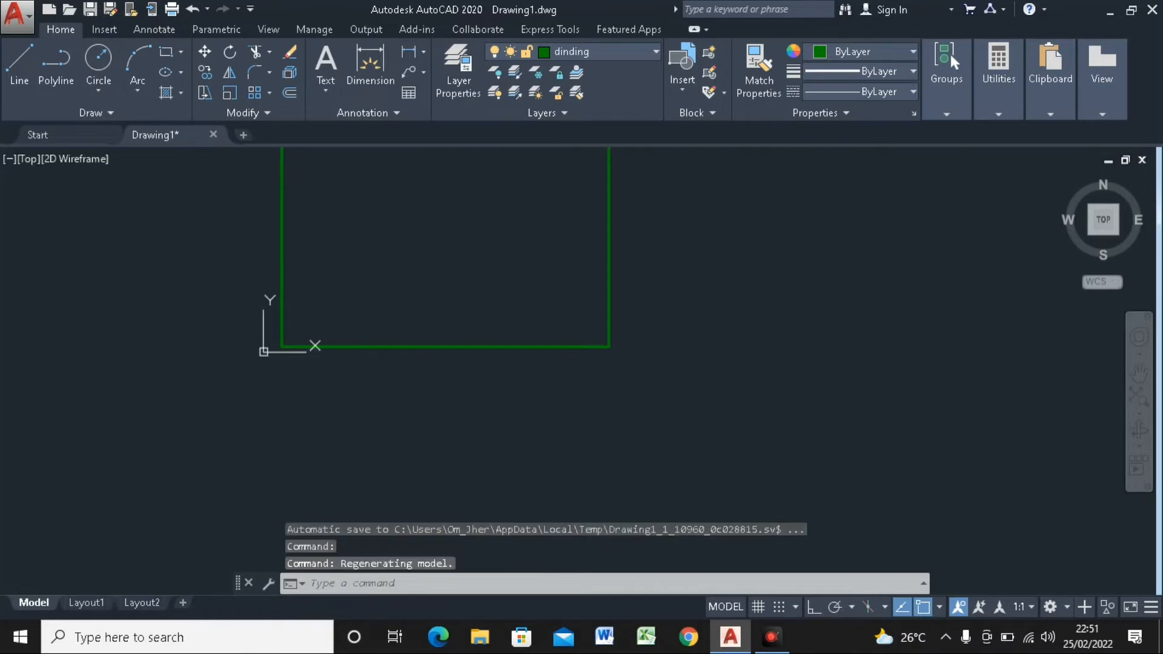
pyautogui.scroll(4, 338, 299)
pyautogui.moveTo(337, 298); pyautogui.dragTo(358, 429, button='middle')
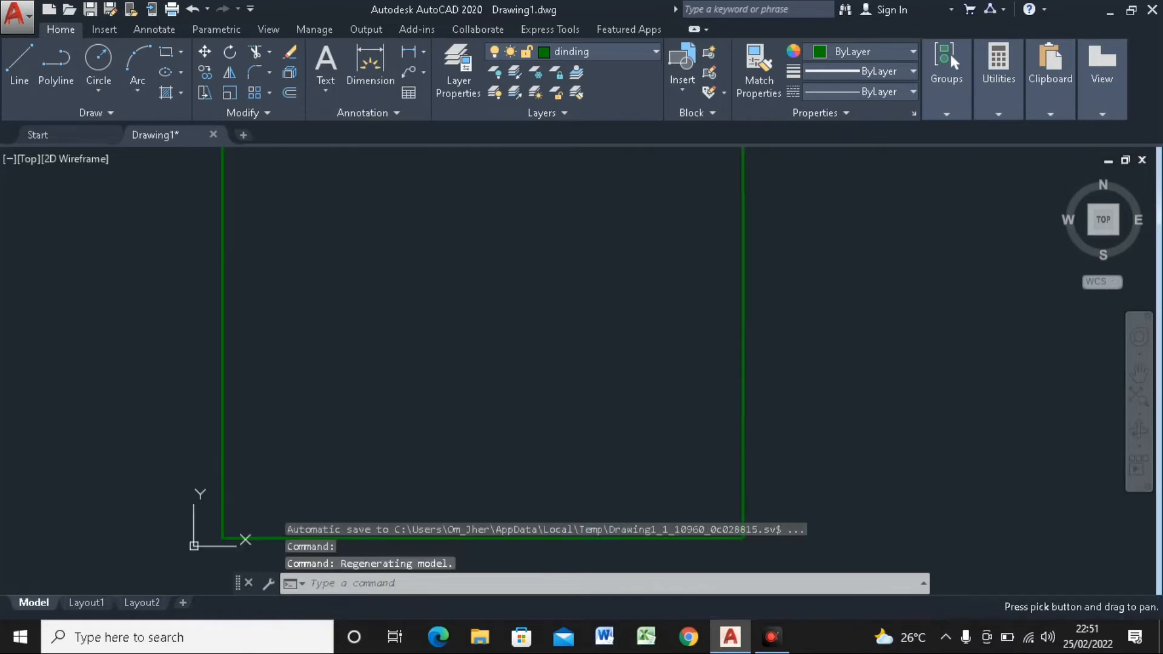
pyautogui.scroll(-4, 355, 381)
pyautogui.write('UCS')
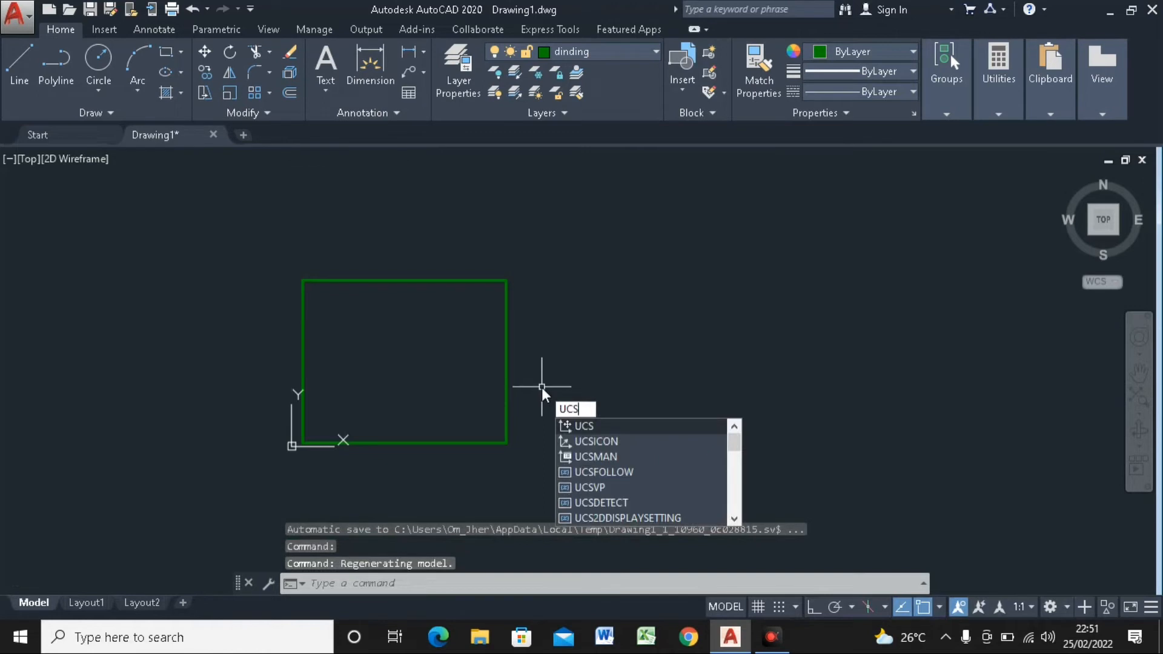
pyautogui.click(606, 442)
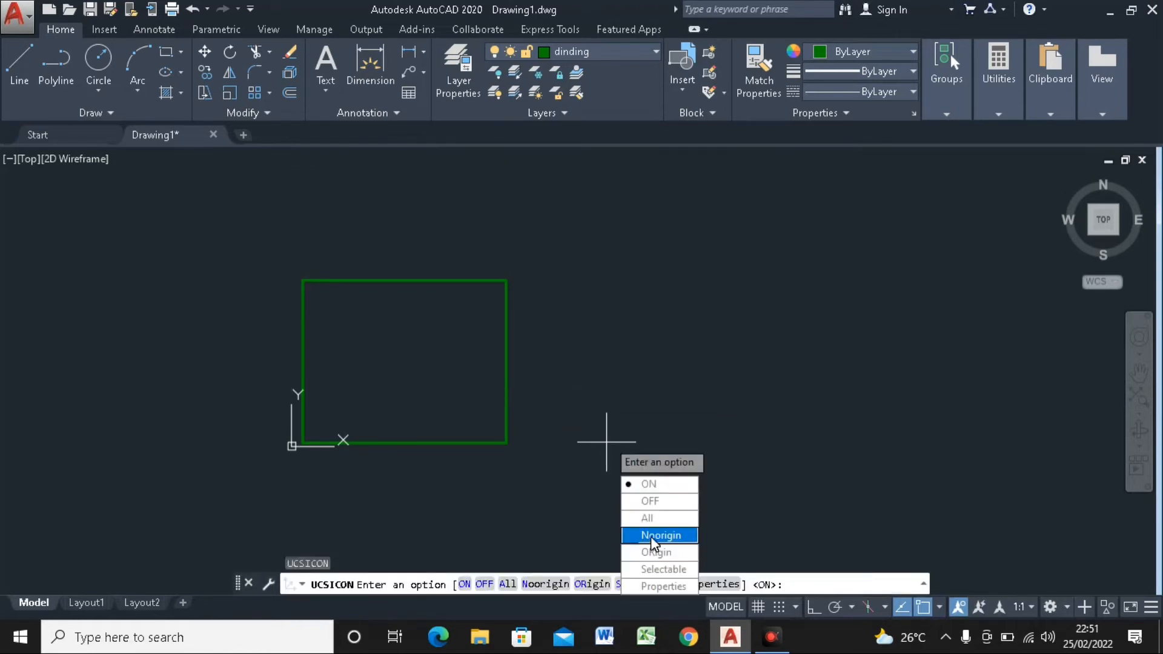
pyautogui.click(650, 536)
# Offset the wall rectangle 15 inward to form the wall thickness
pyautogui.scroll(2, 285, 295)
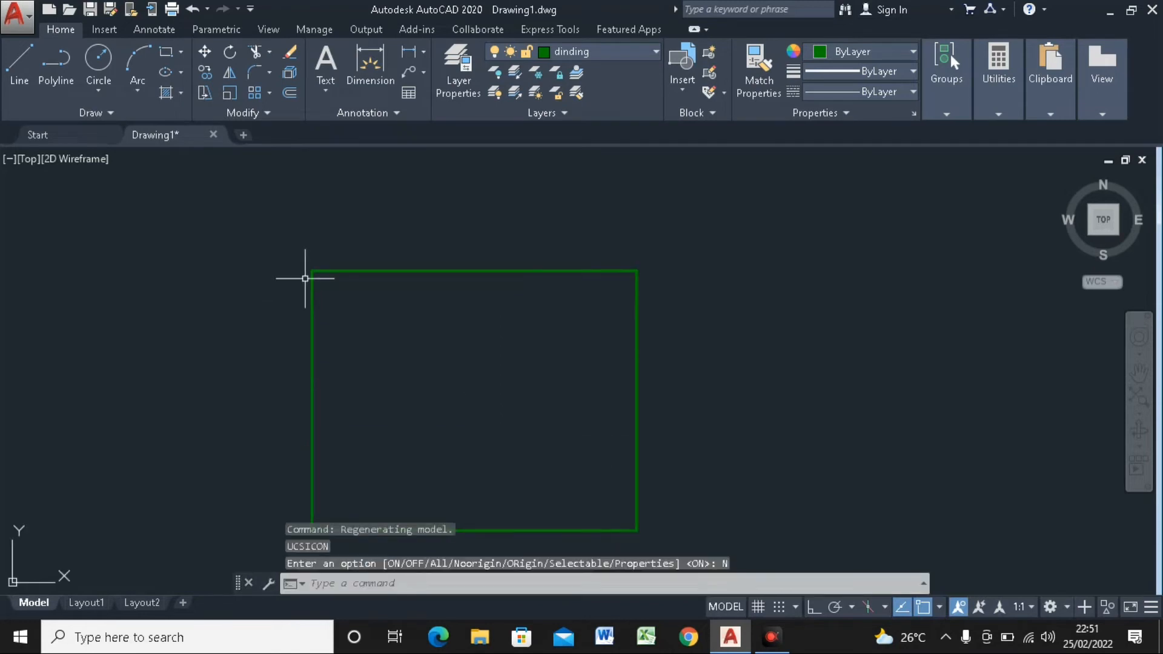
pyautogui.scroll(-2, 382, 304)
pyautogui.scroll(6, 318, 364)
pyautogui.scroll(-5, 306, 241)
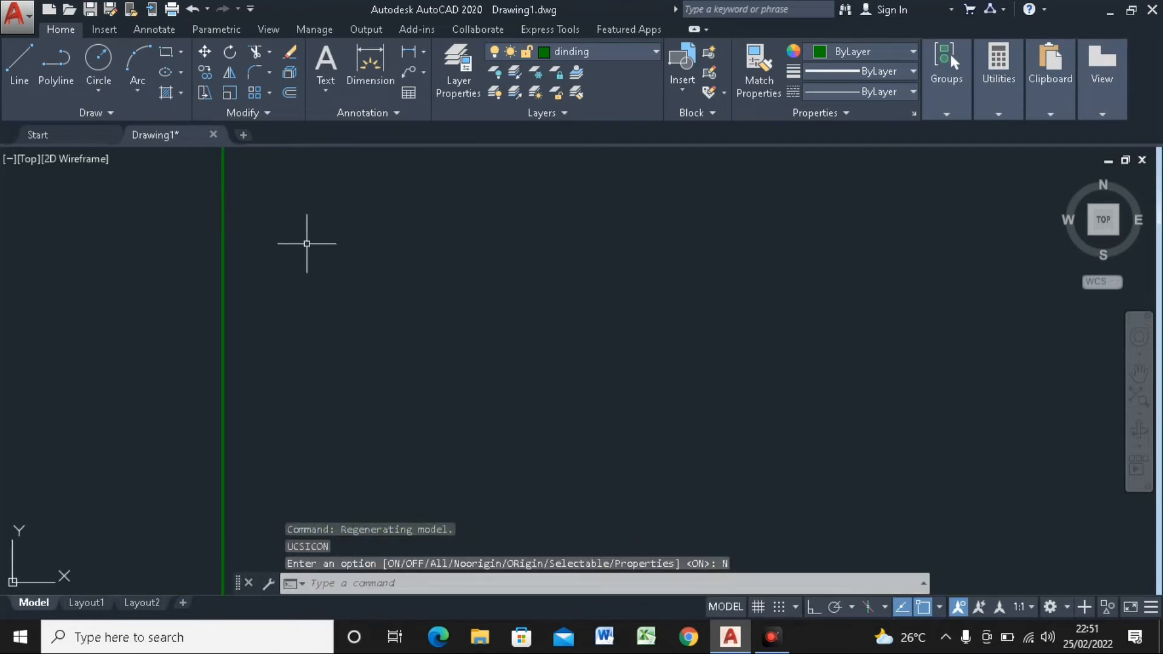
pyautogui.scroll(-4, 331, 271)
pyautogui.moveTo(331, 271)
pyautogui.mouseDown(button='middle')
pyautogui.moveTo(338, 234)
pyautogui.moveTo(335, 252)
pyautogui.mouseUp(button='middle')
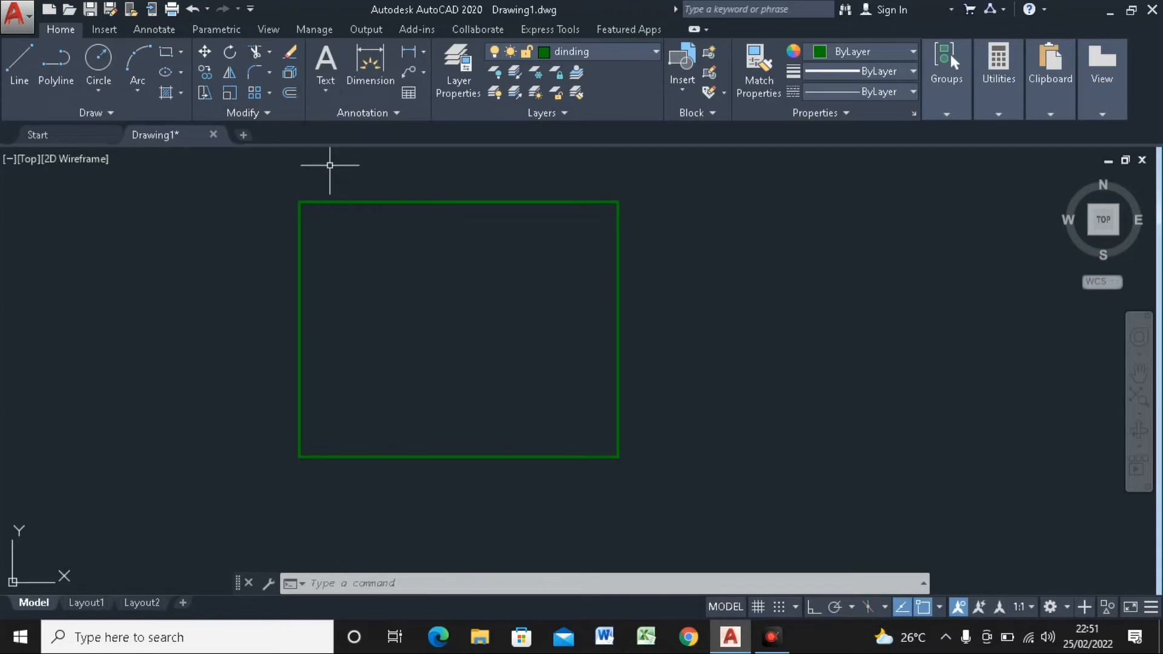
pyautogui.click(289, 94)
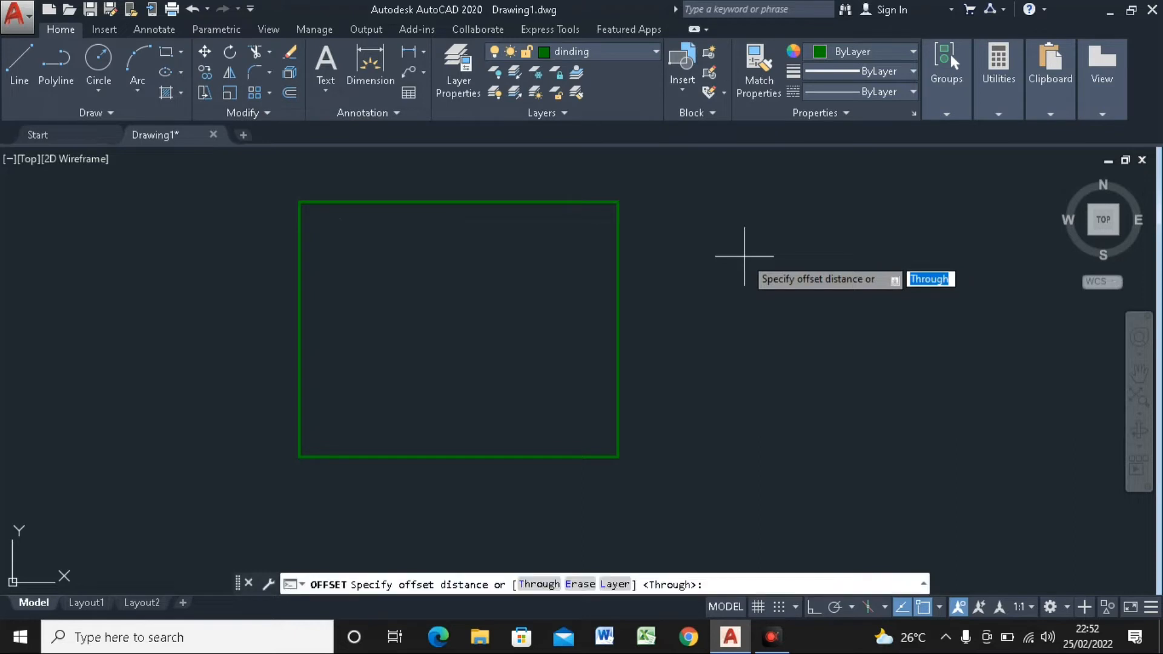
pyautogui.write('15')
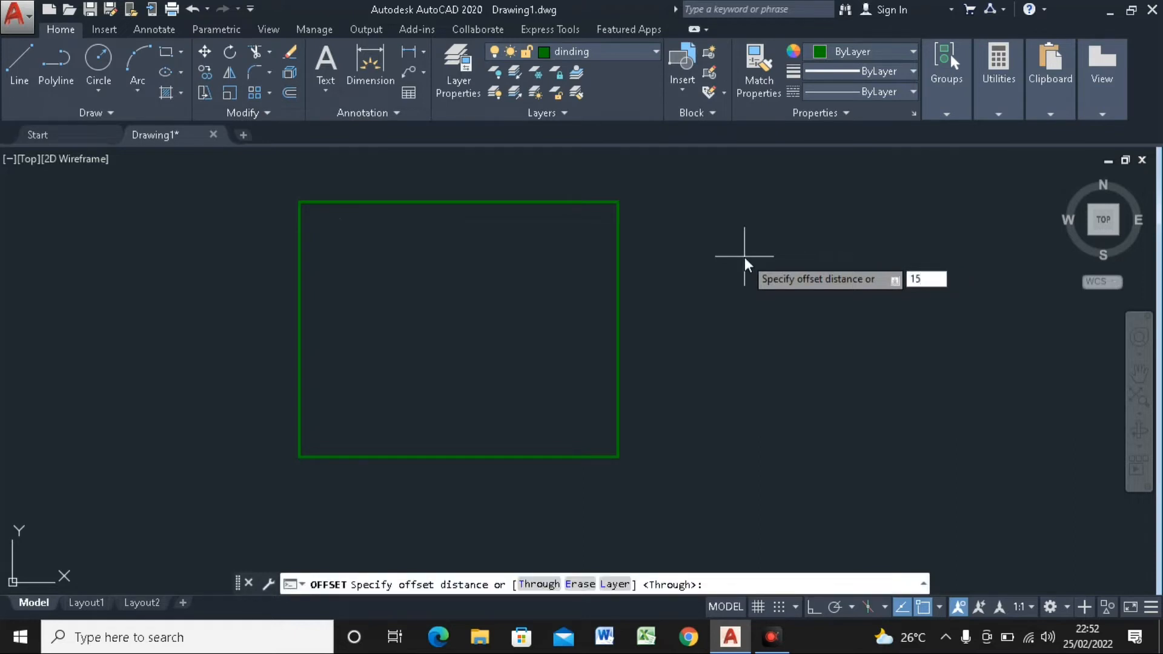
pyautogui.press('Return')
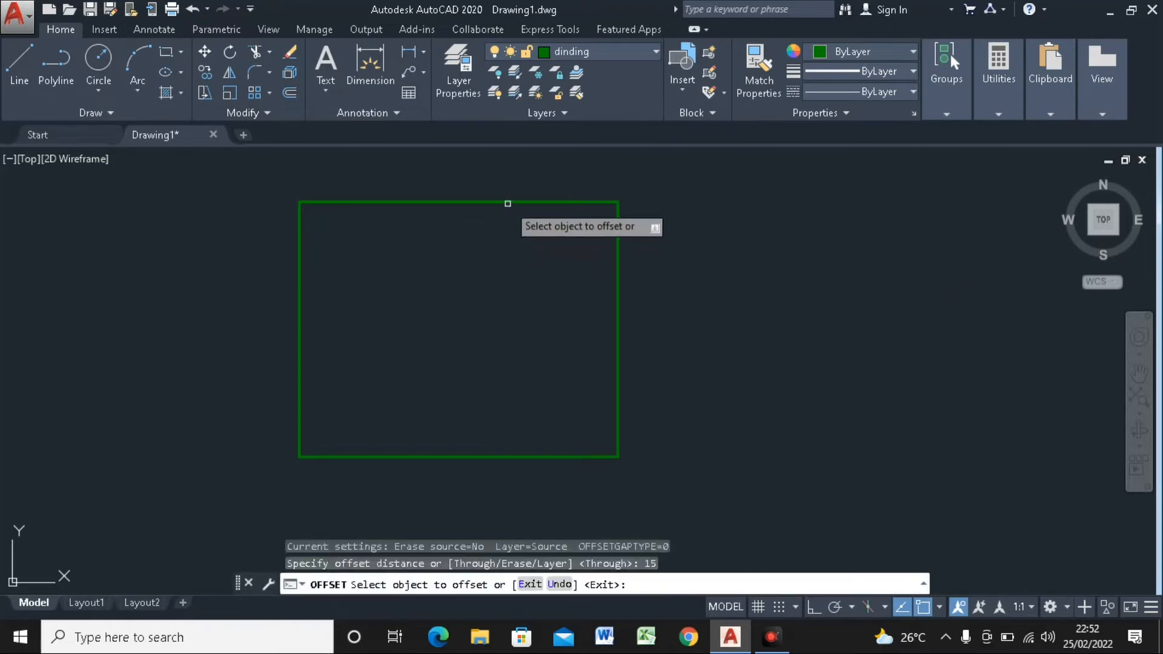
pyautogui.click(507, 202)
pyautogui.click(515, 250)
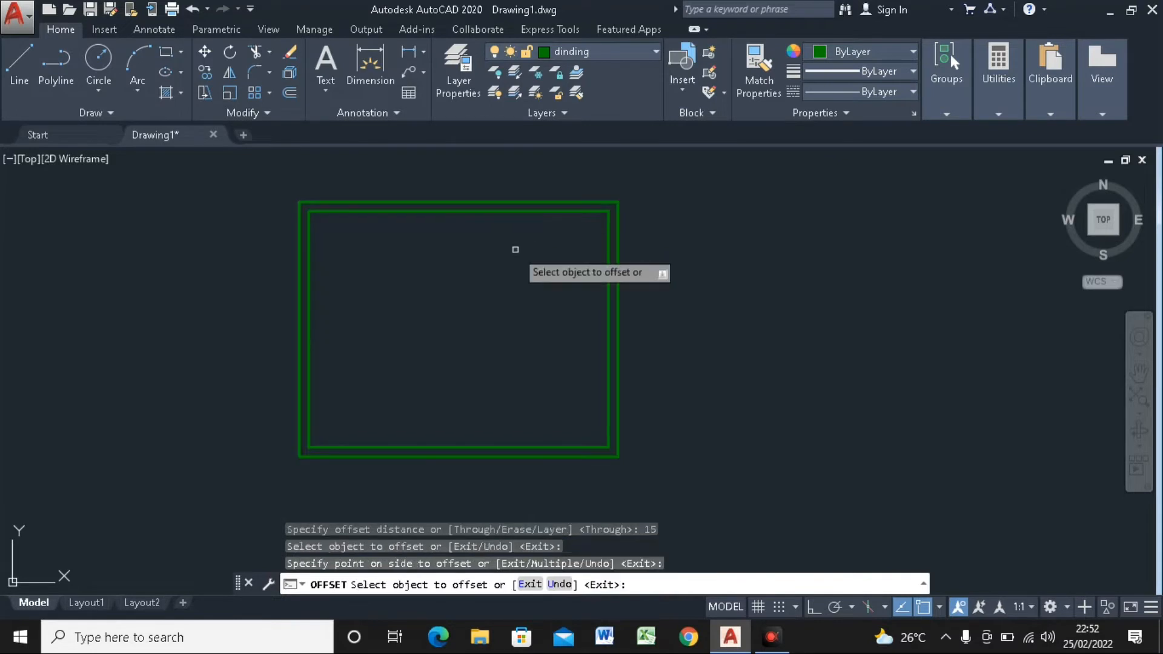
pyautogui.press('Escape')
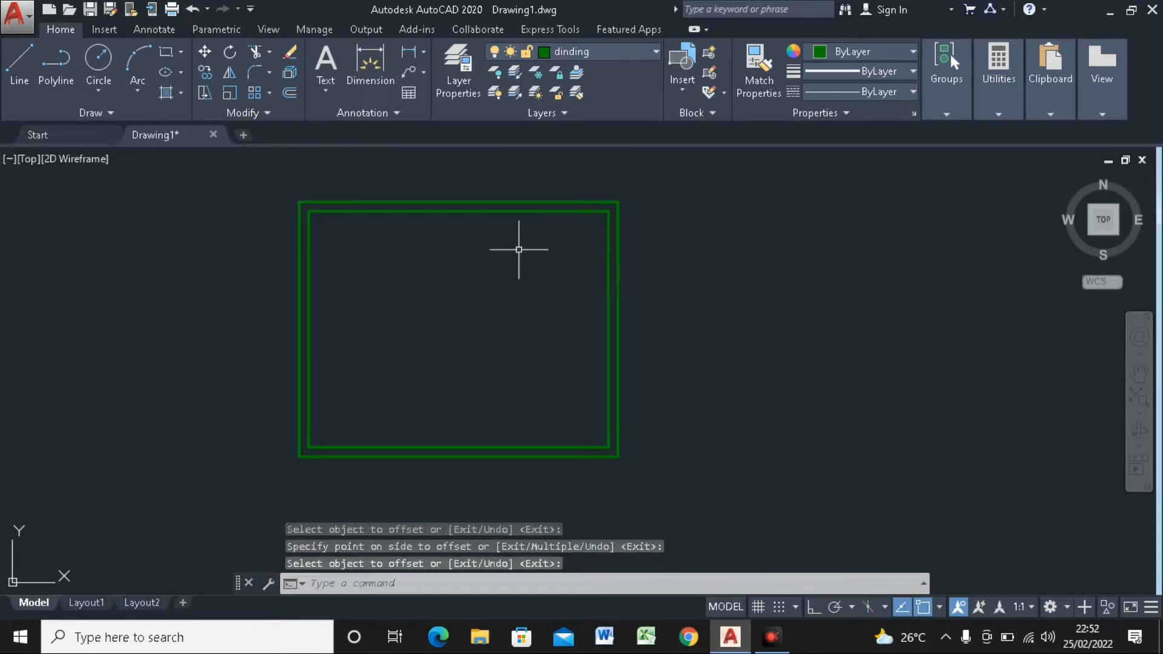
# Hatch the area between the two wall rectangles with the ANSI32 pattern
pyautogui.moveTo(582, 314); pyautogui.dragTo(484, 303, button='middle')
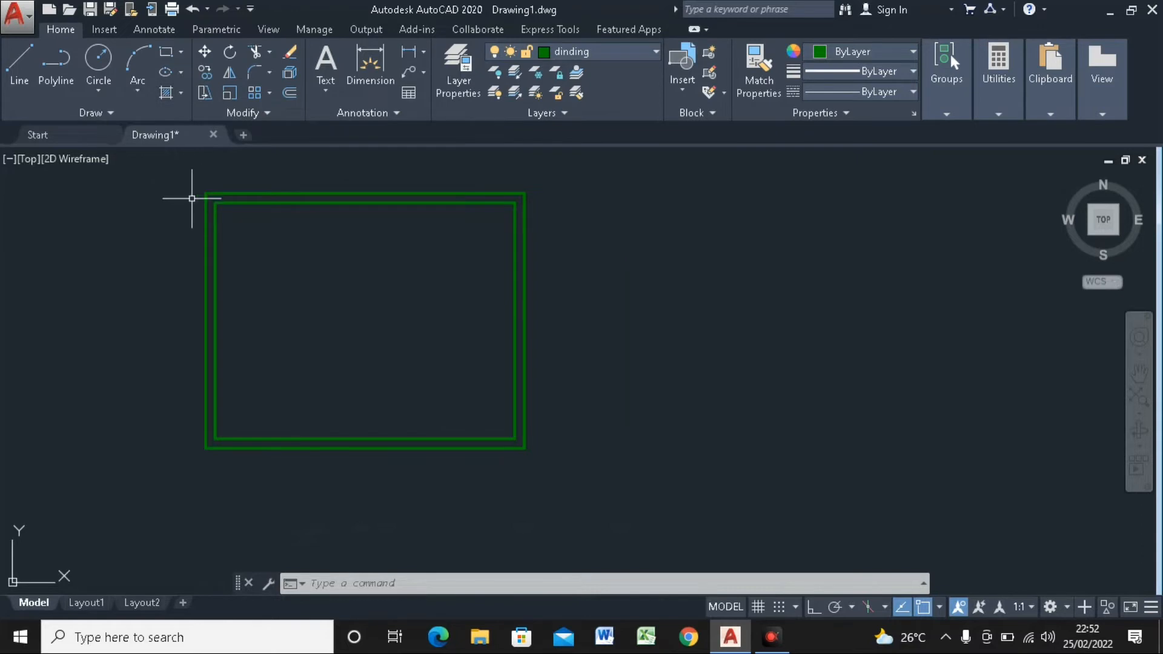
pyautogui.click(177, 93)
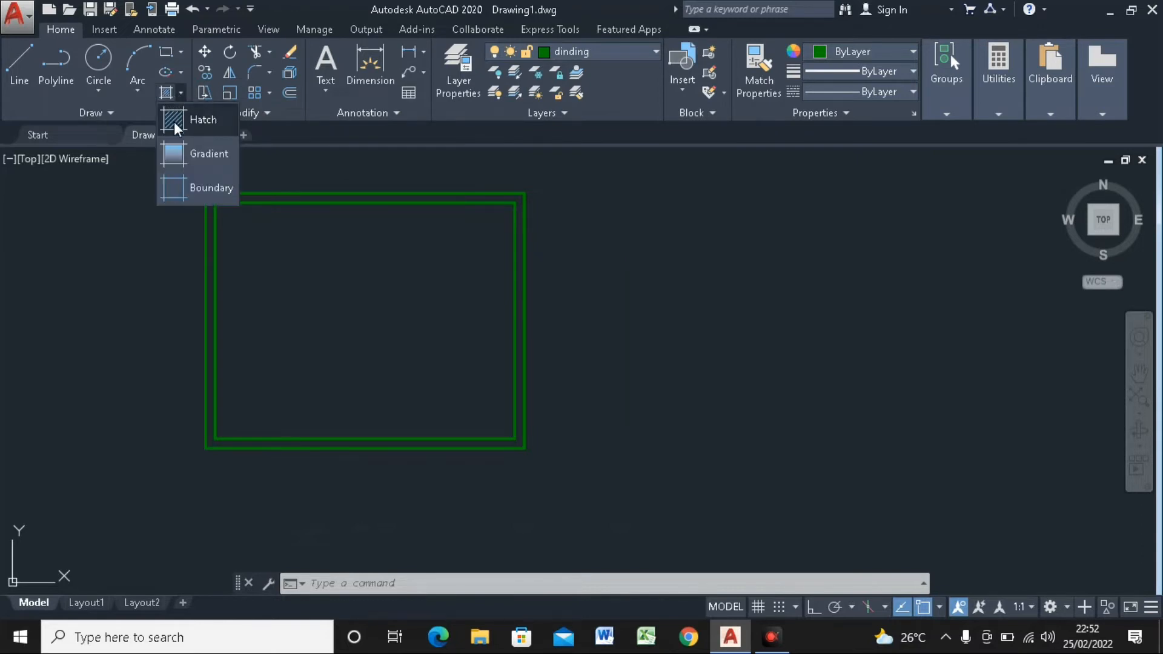
pyautogui.click(173, 124)
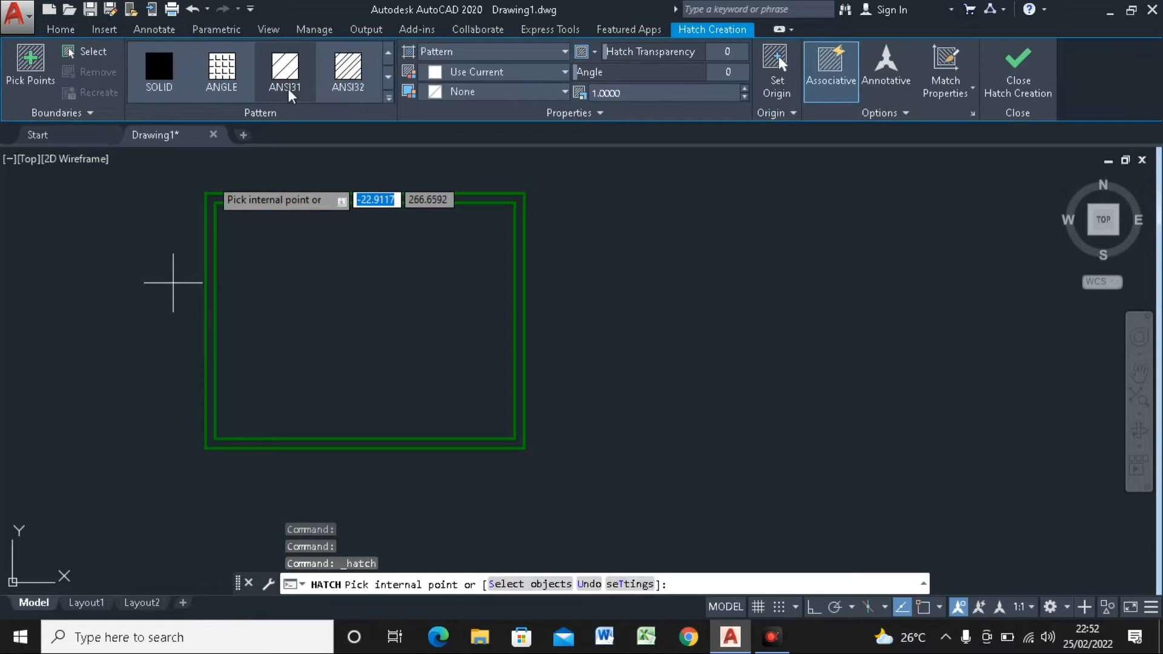
pyautogui.click(348, 70)
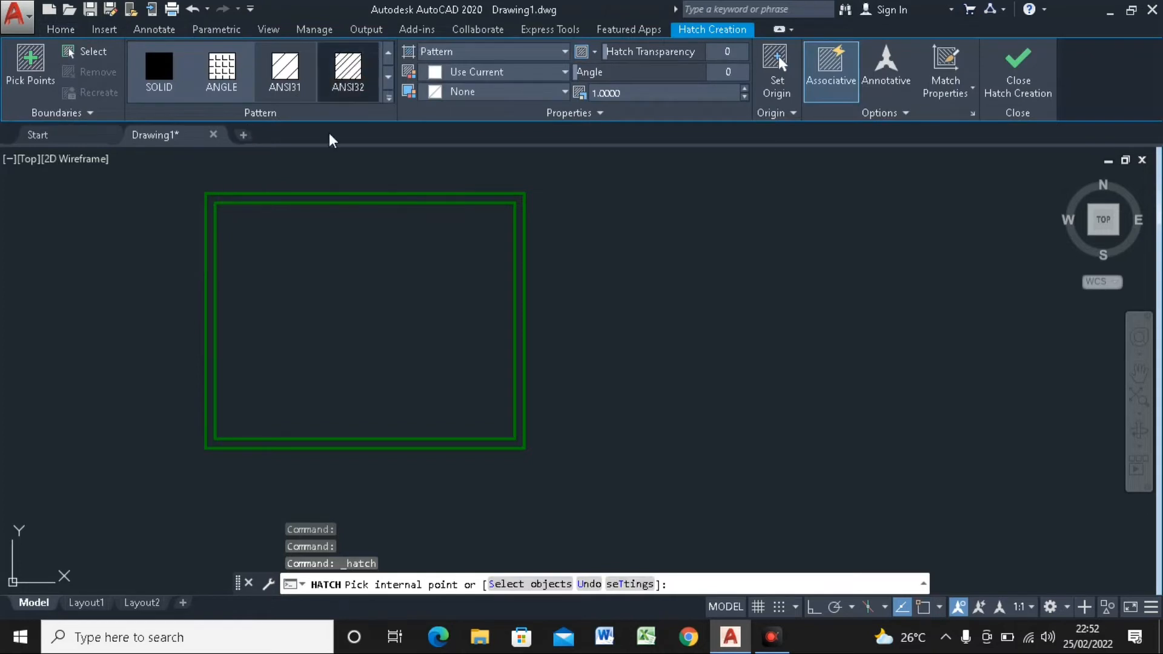
pyautogui.scroll(4, 310, 194)
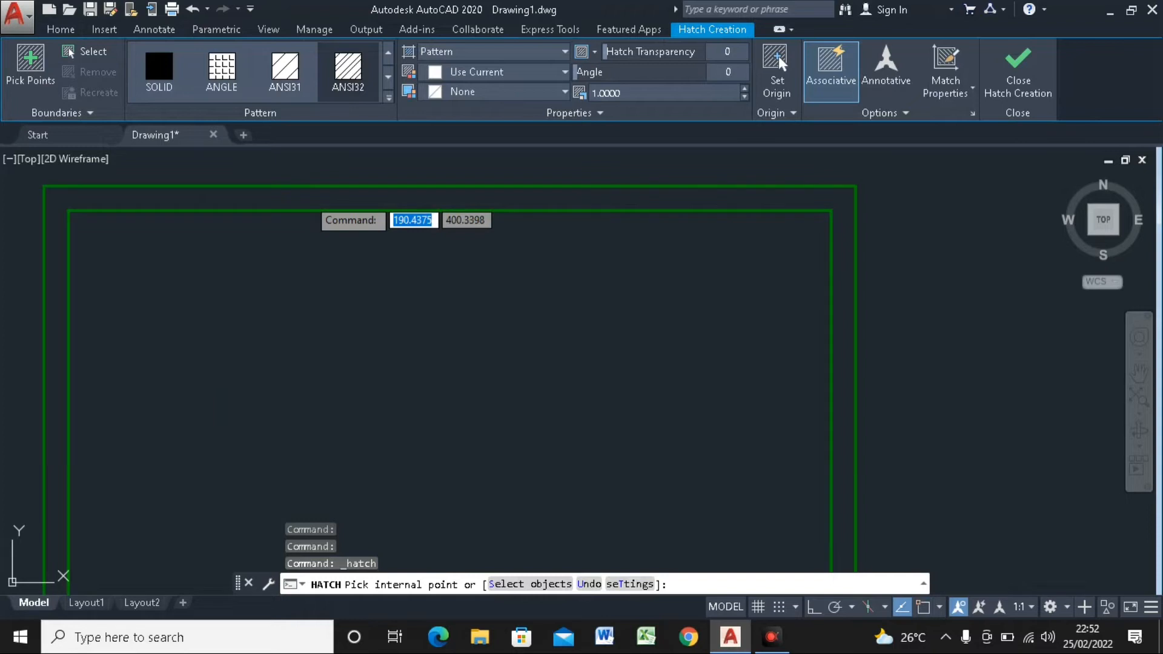
pyautogui.click(311, 195)
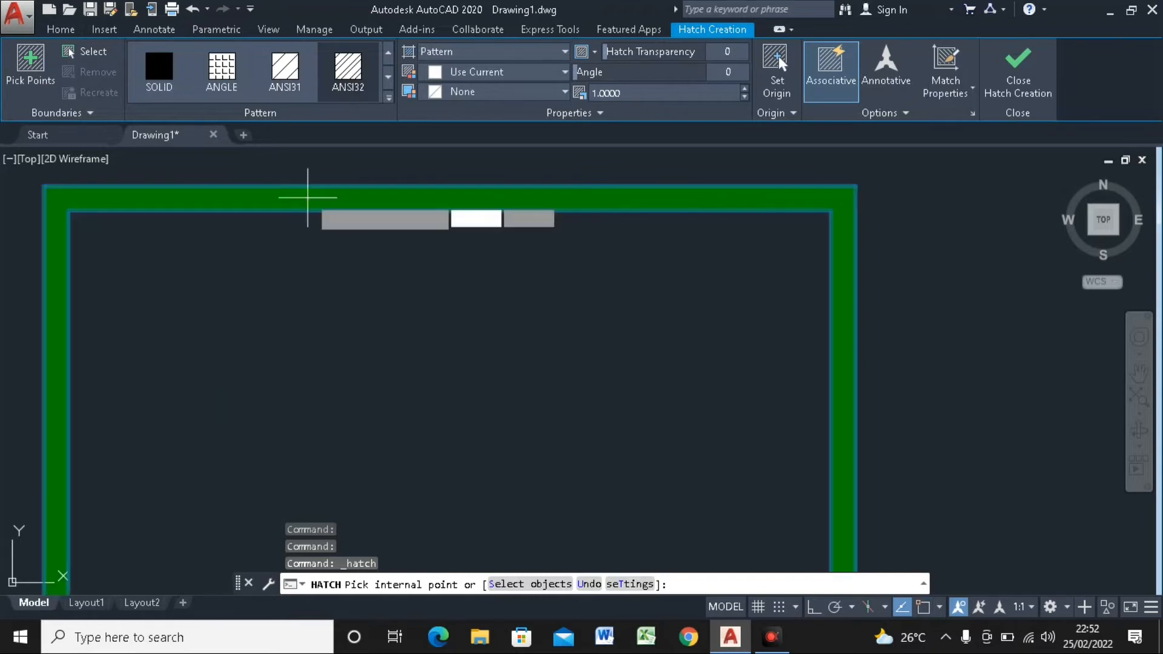
# Set the pattern scale of the wall hatch to 10
pyautogui.scroll(-4, 308, 197)
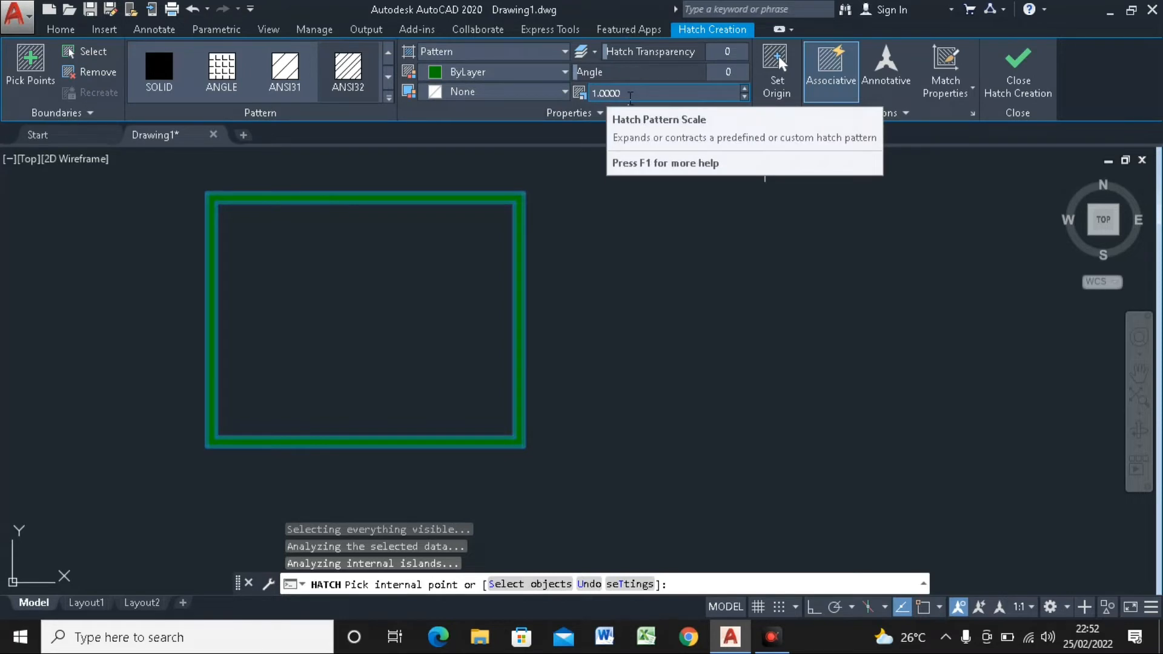
pyautogui.click(630, 95)
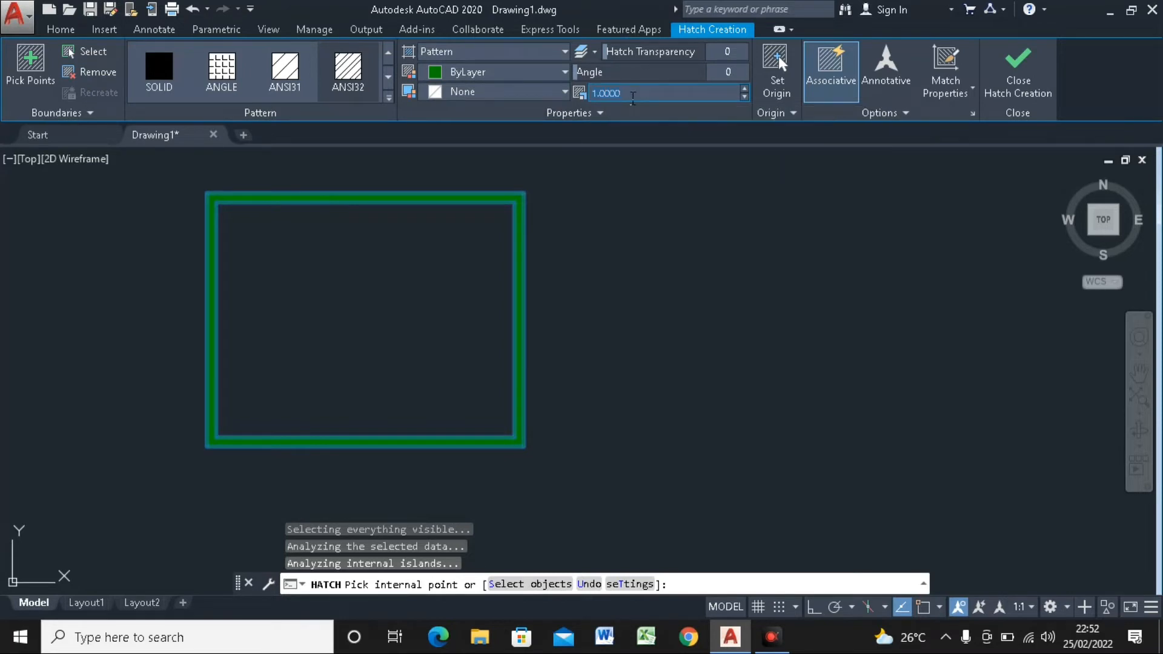
pyautogui.write('10')
pyautogui.press('Return')
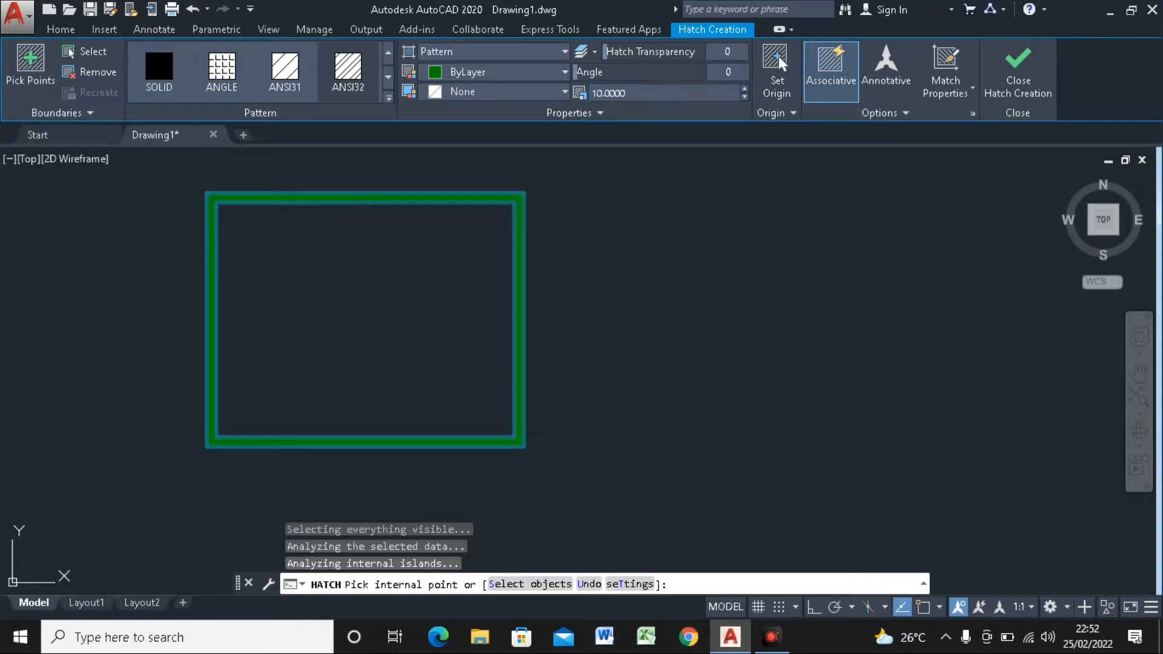
pyautogui.scroll(-1, 411, 217)
pyautogui.scroll(1, 388, 225)
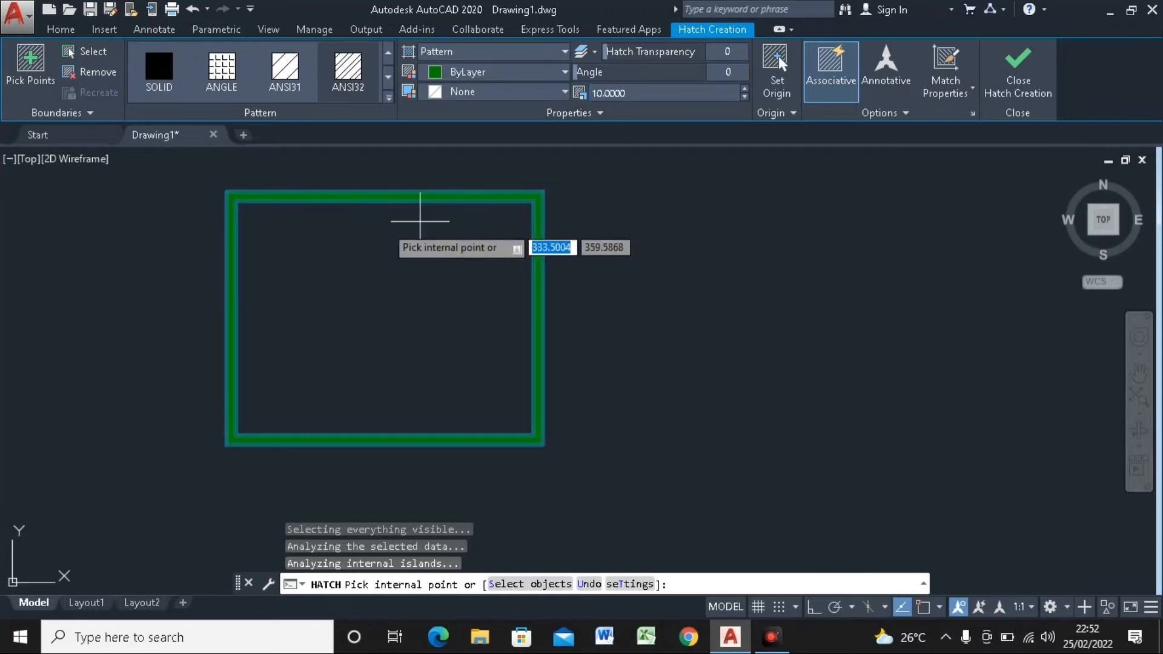
pyautogui.scroll(2, 384, 224)
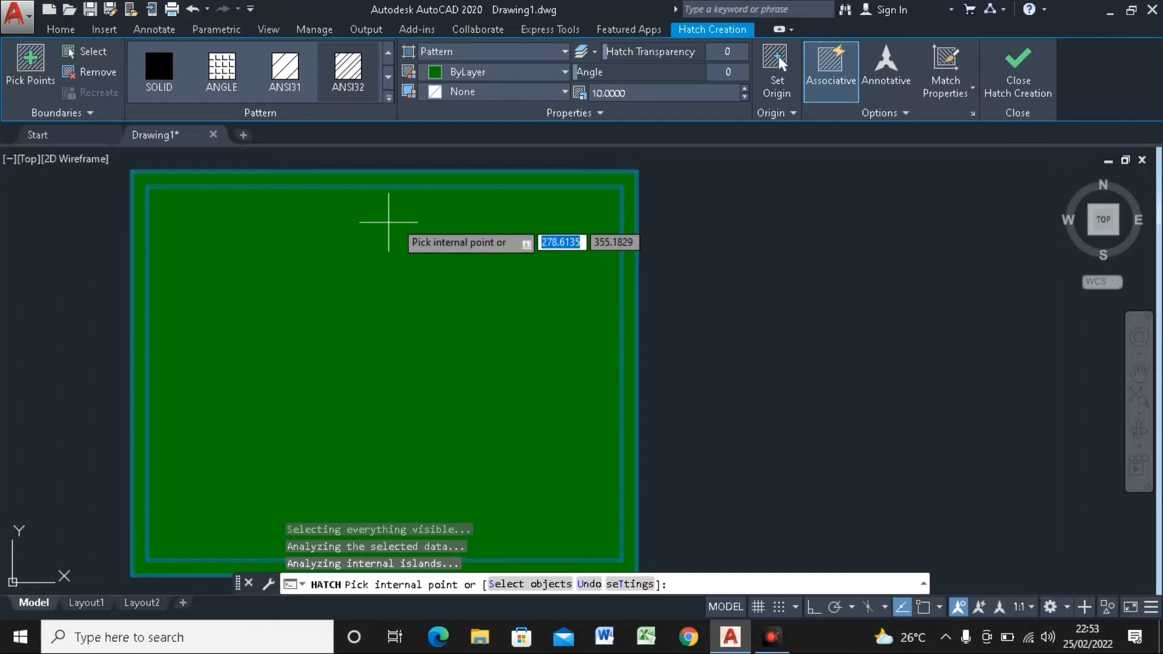
pyautogui.scroll(-2, 389, 221)
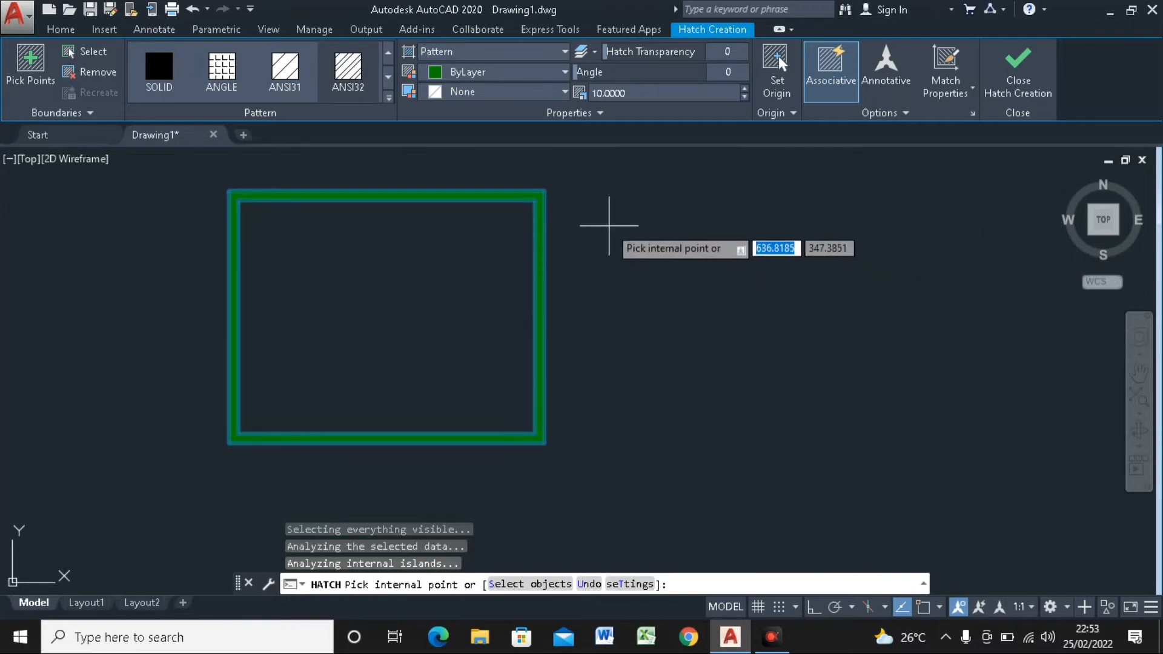
pyautogui.scroll(3, 612, 228)
pyautogui.scroll(-3, 557, 221)
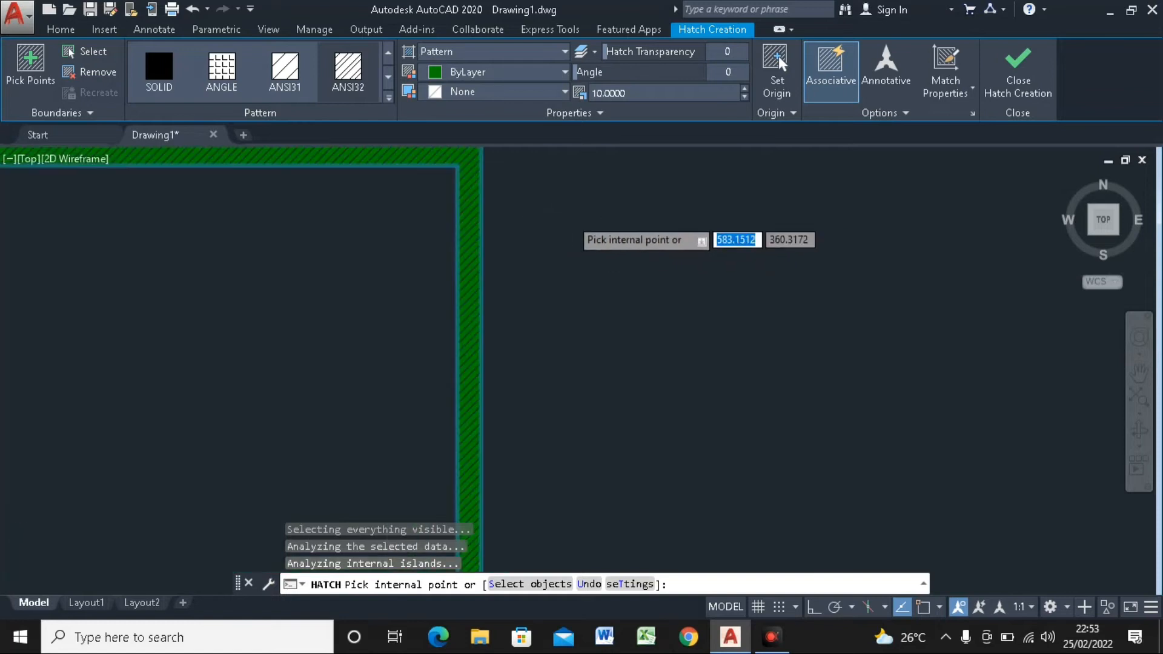
# Set the wall hatch's pattern scale to 20 and finish the hatch
pyautogui.click(630, 94)
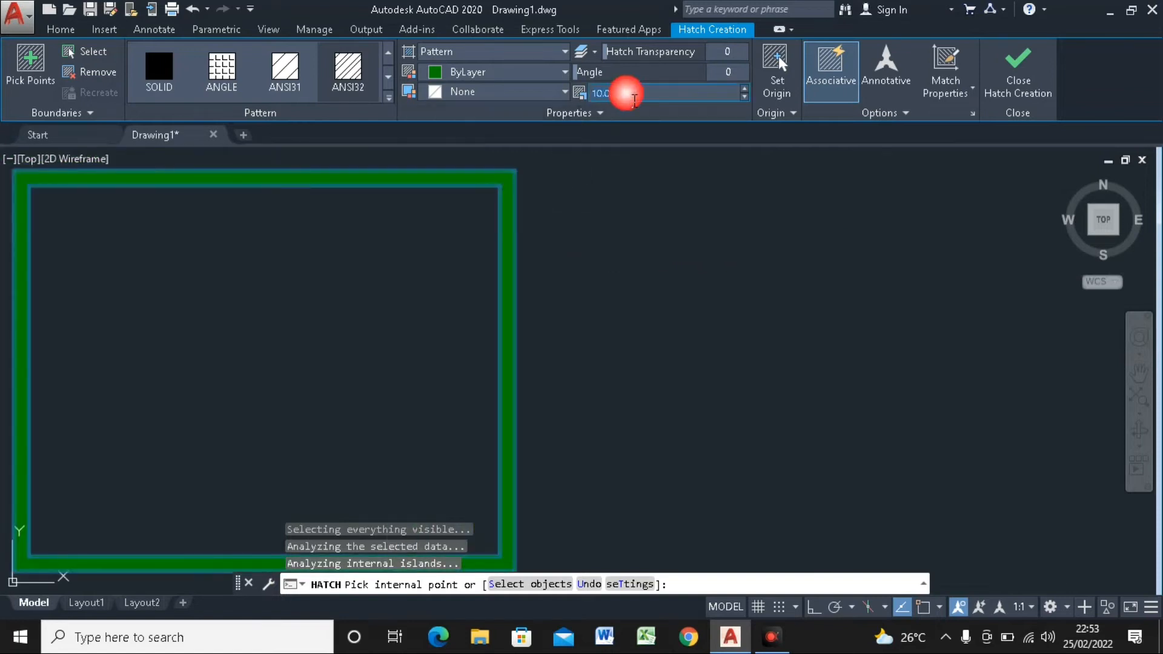
pyautogui.write('20')
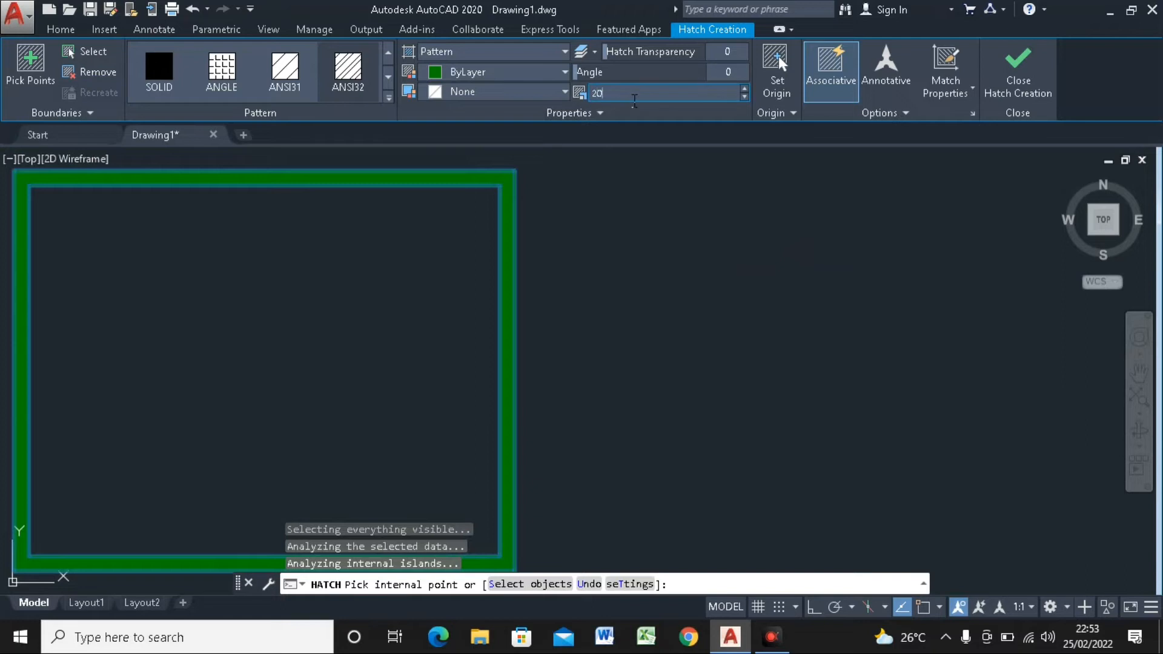
pyautogui.press('Return')
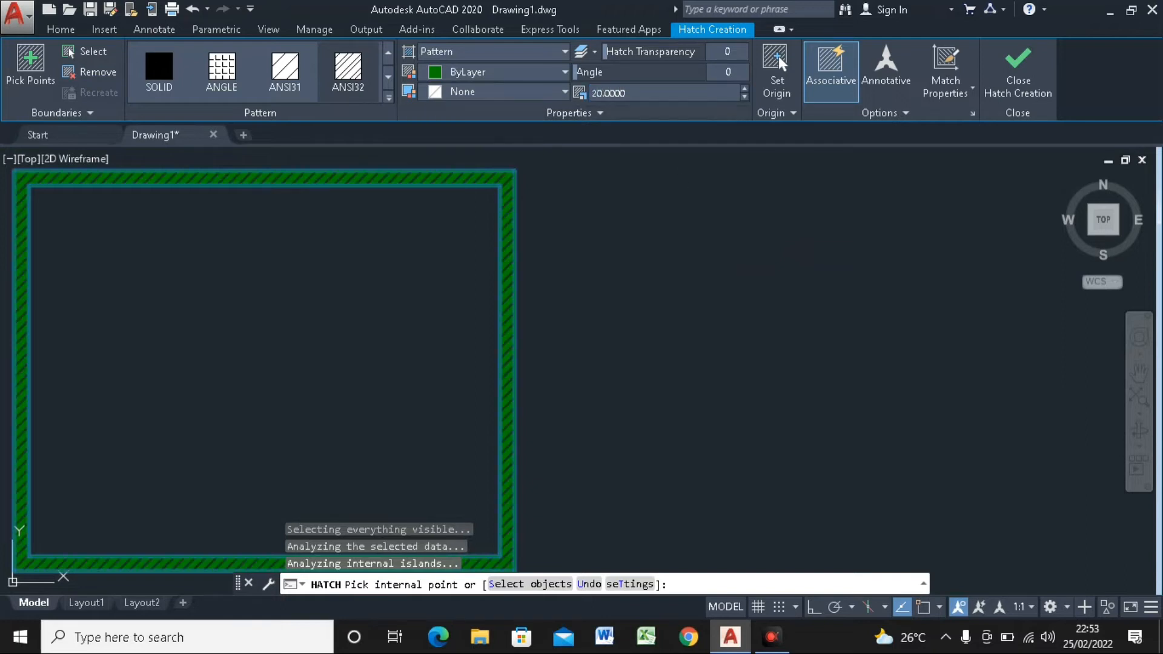
pyautogui.click(1009, 90)
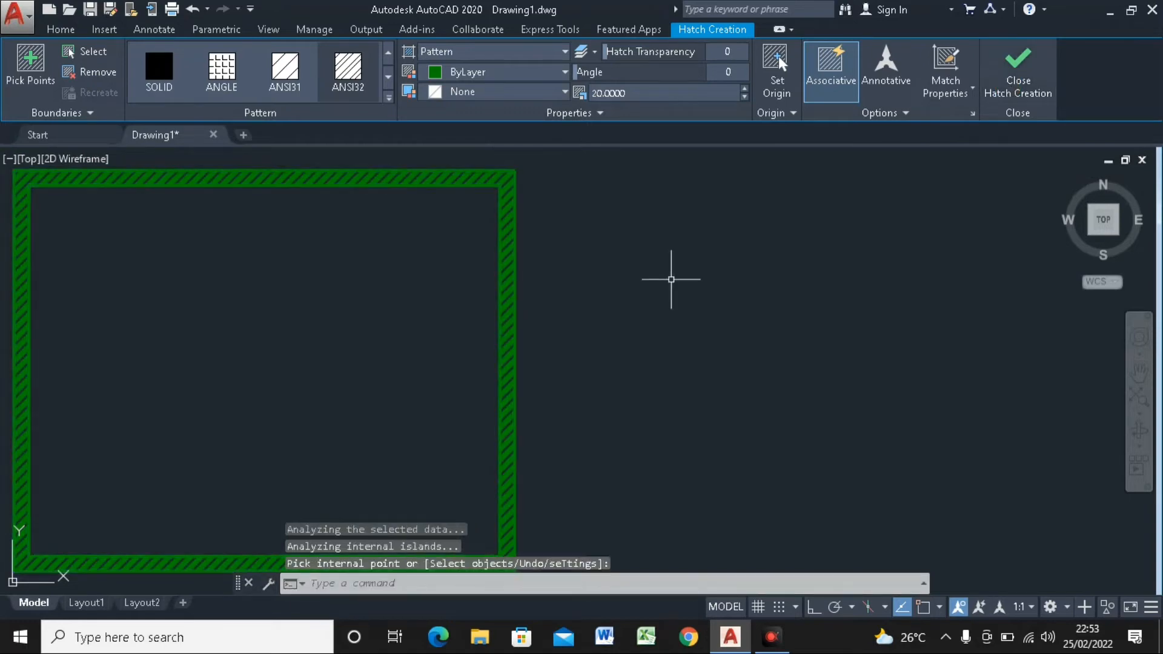
# Make pintu the current layer and draw a 5 by 15 rectangle outside the walls, near their lower-right corner, as a door jamb
pyautogui.scroll(-2, 593, 266)
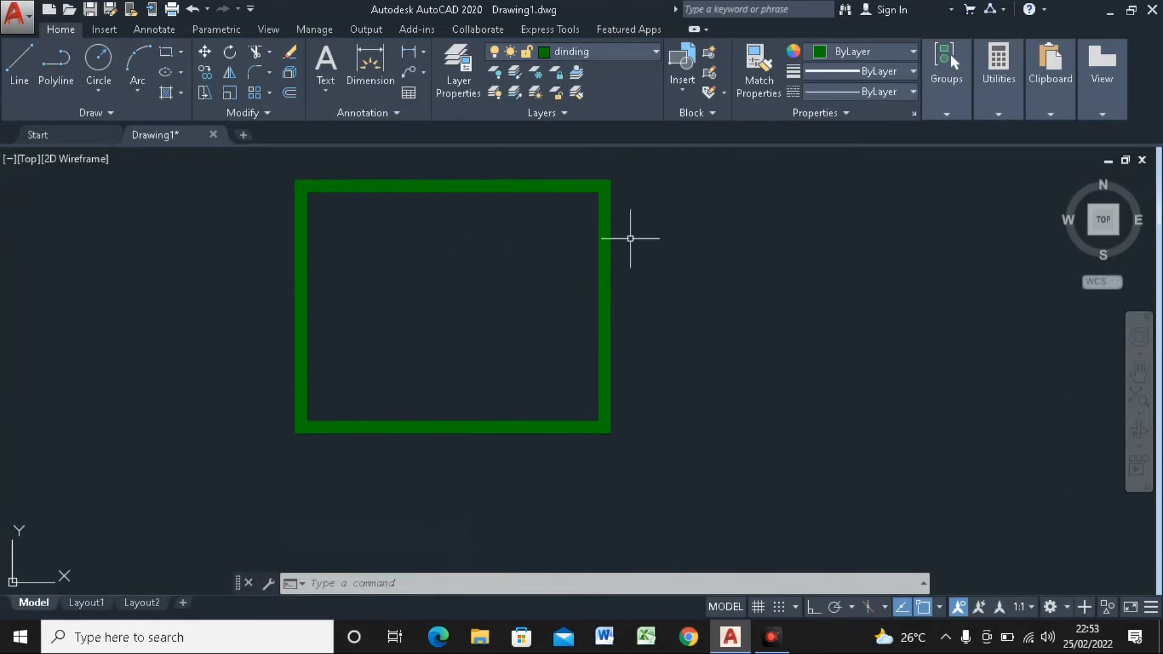
pyautogui.click(601, 53)
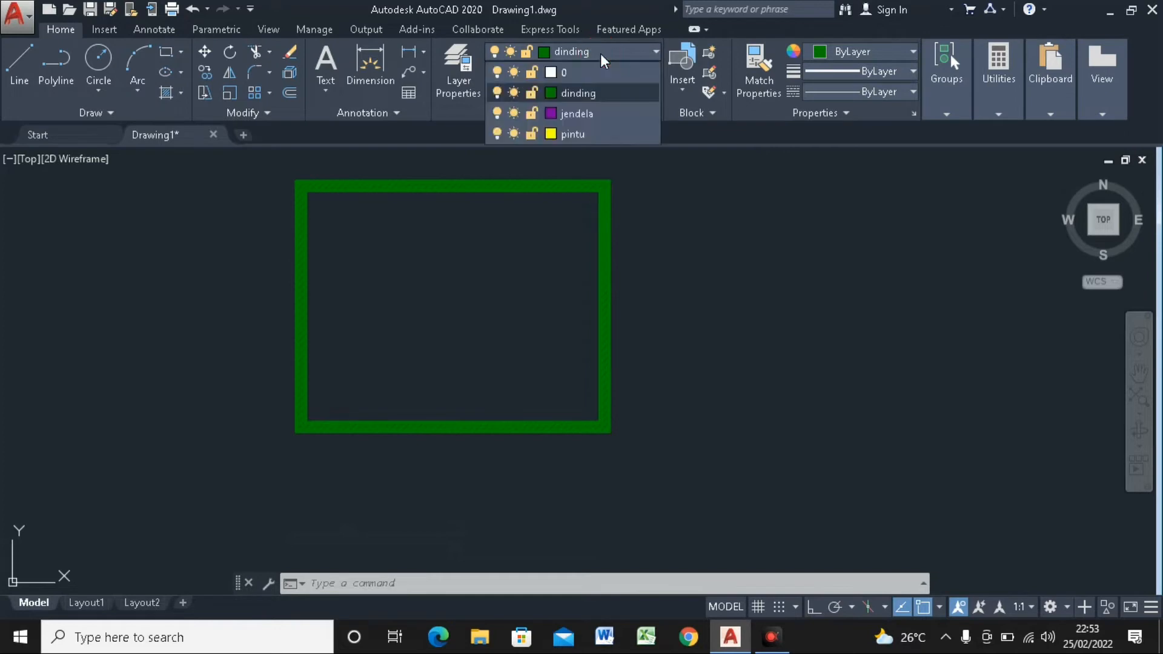
pyautogui.click(579, 132)
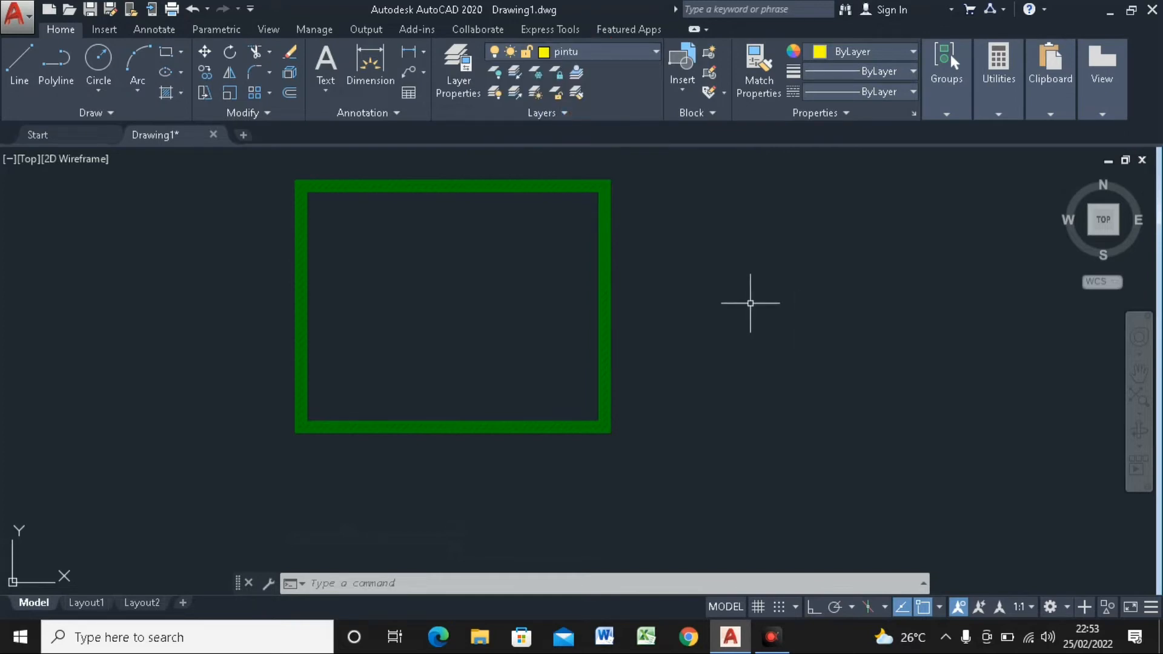
pyautogui.moveTo(749, 303); pyautogui.dragTo(685, 307, button='middle')
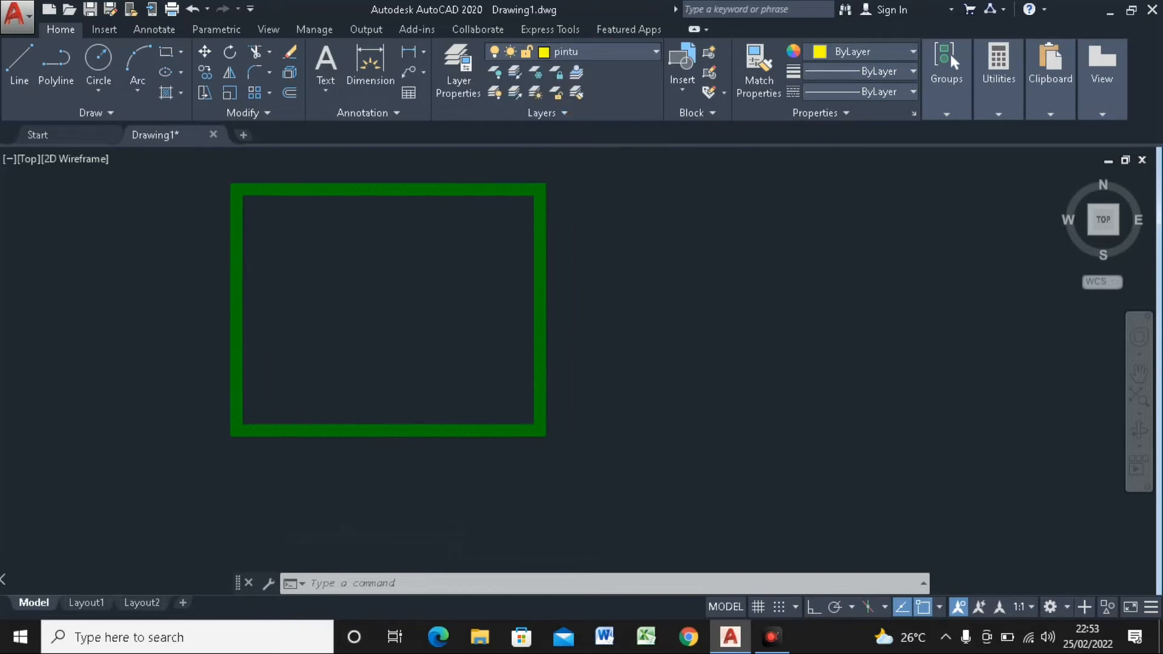
pyautogui.click(167, 56)
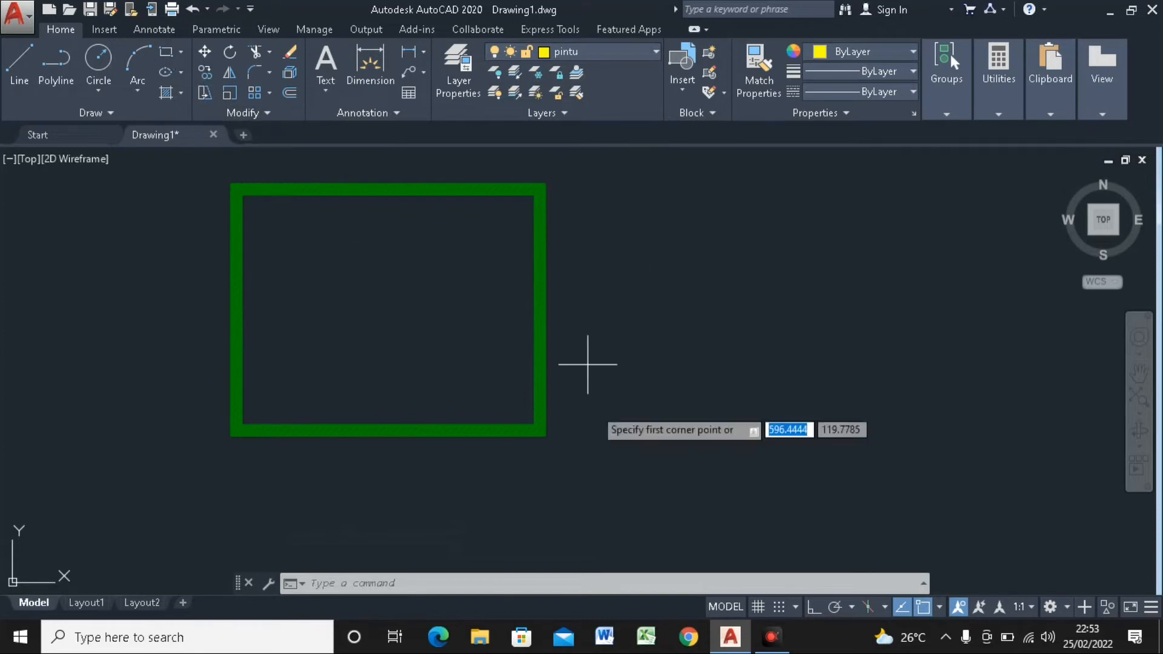
pyautogui.scroll(2, 642, 433)
pyautogui.click(642, 432)
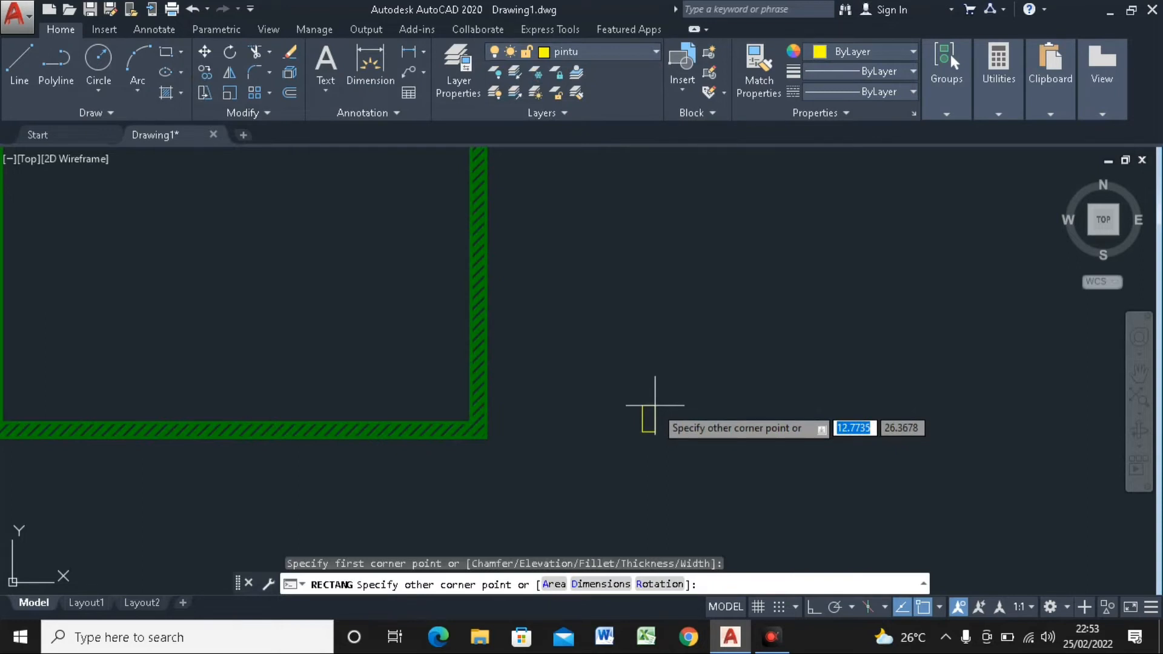
pyautogui.write('@5')
pyautogui.press('Tab')
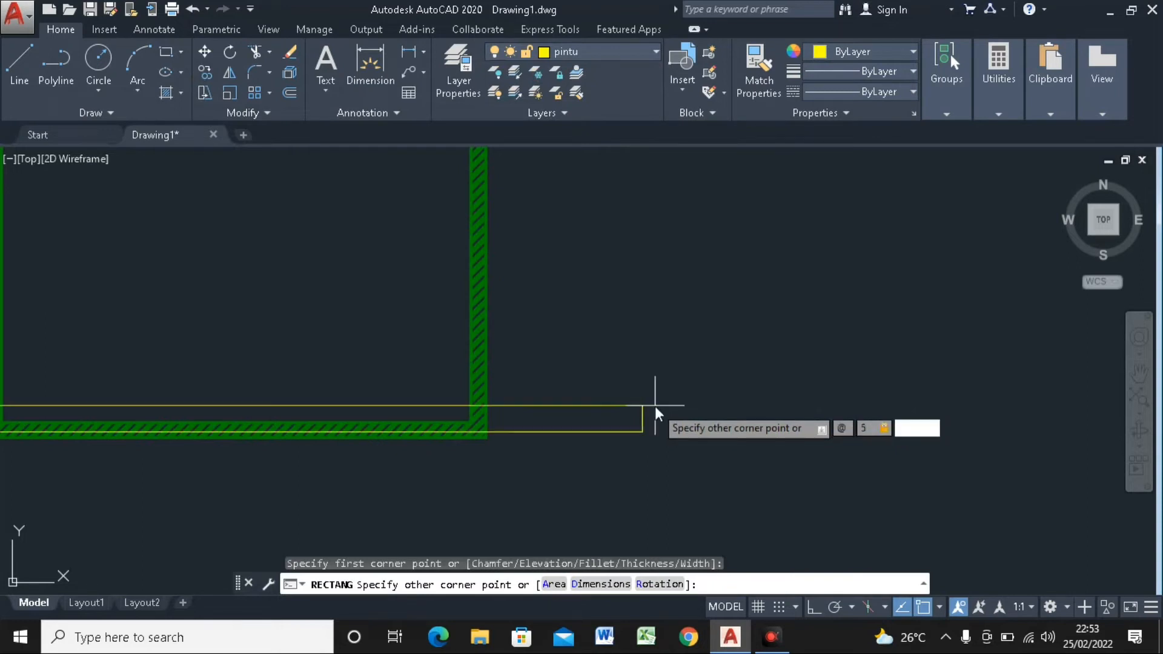
pyautogui.write('15')
pyautogui.press('Return')
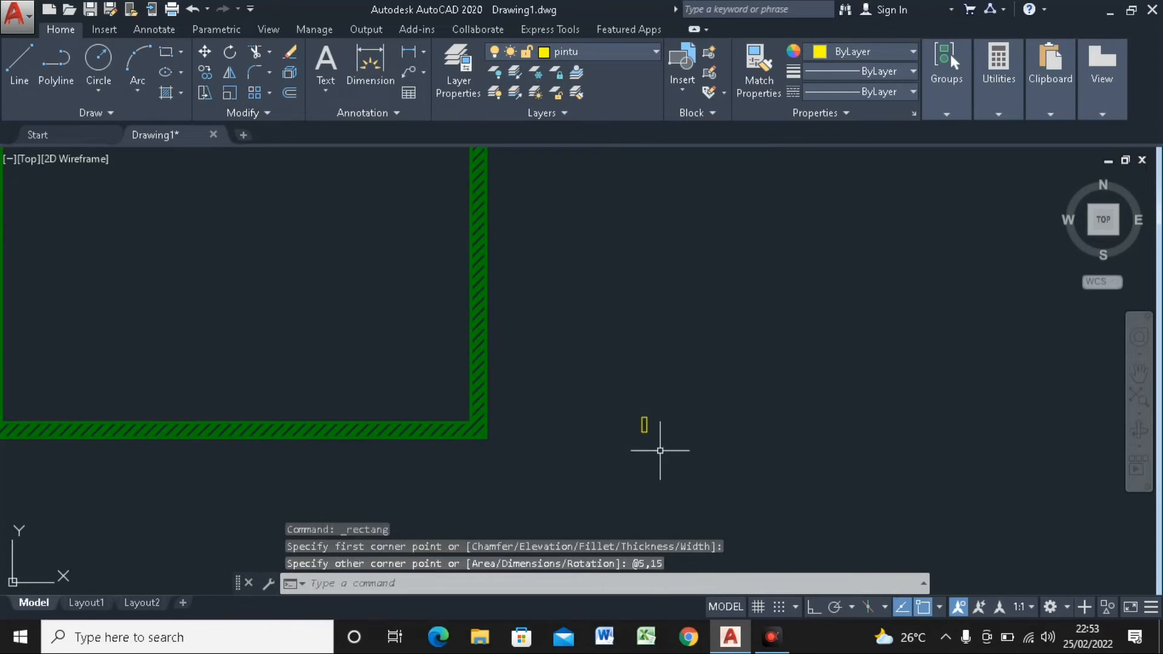
# With Ortho on, draw an 80-long horizontal line to the right from the jamb rectangle's lower-right corner
pyautogui.scroll(3, 660, 450)
pyautogui.click(23, 72)
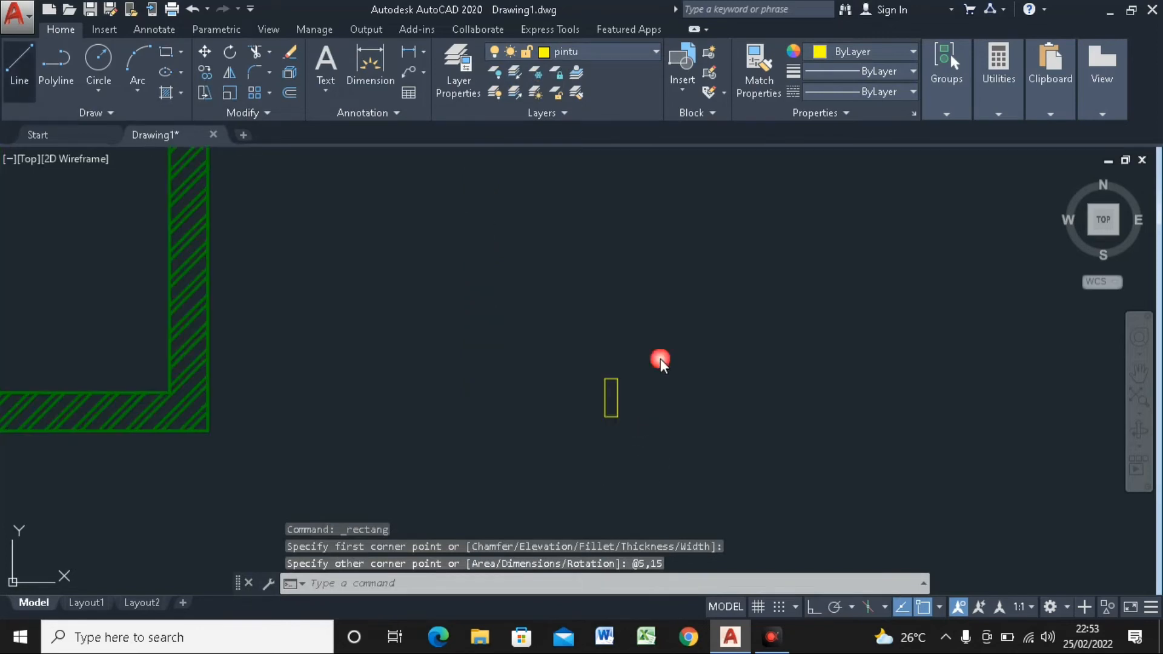
pyautogui.click(616, 416)
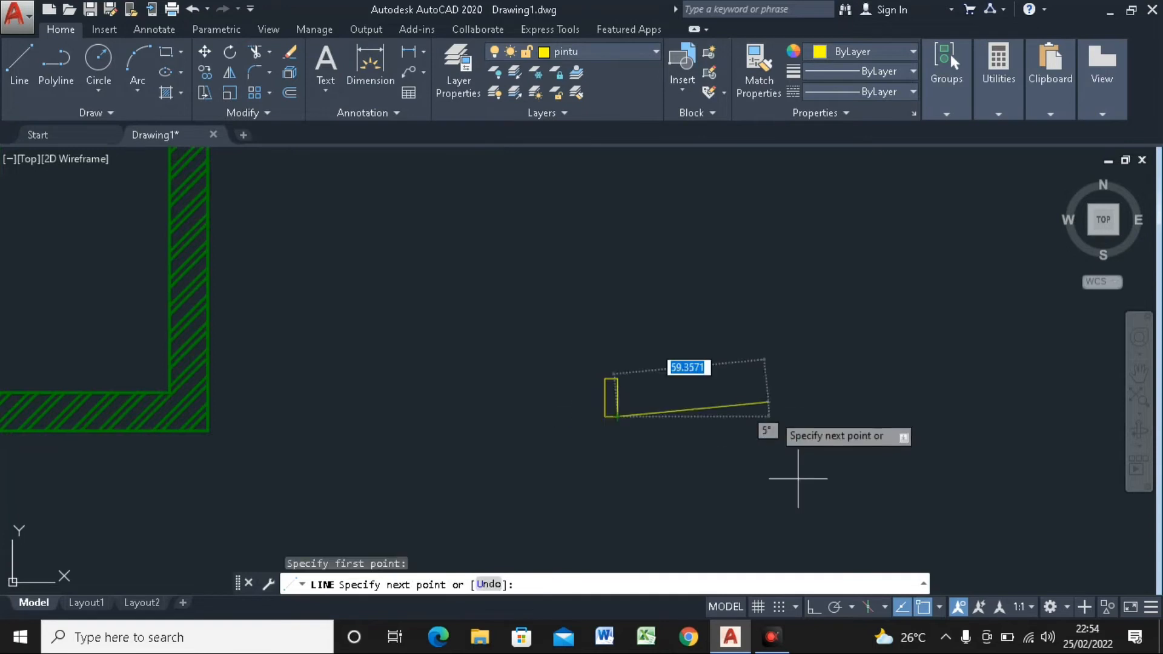
pyautogui.click(814, 606)
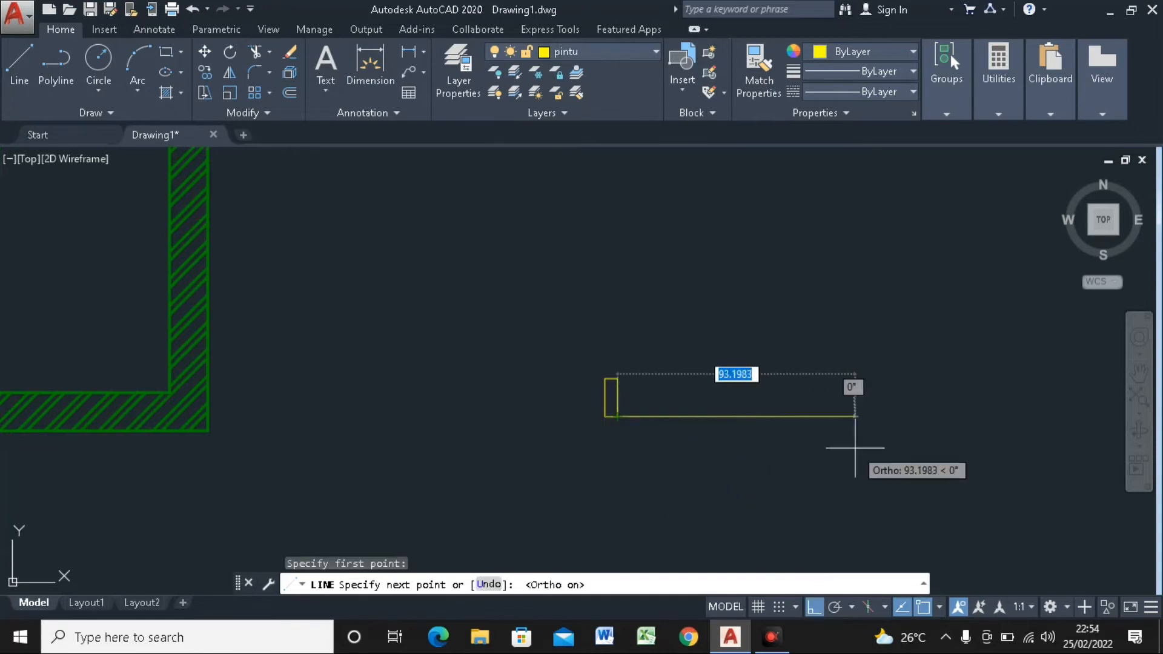
pyautogui.write('80')
pyautogui.press('Return')
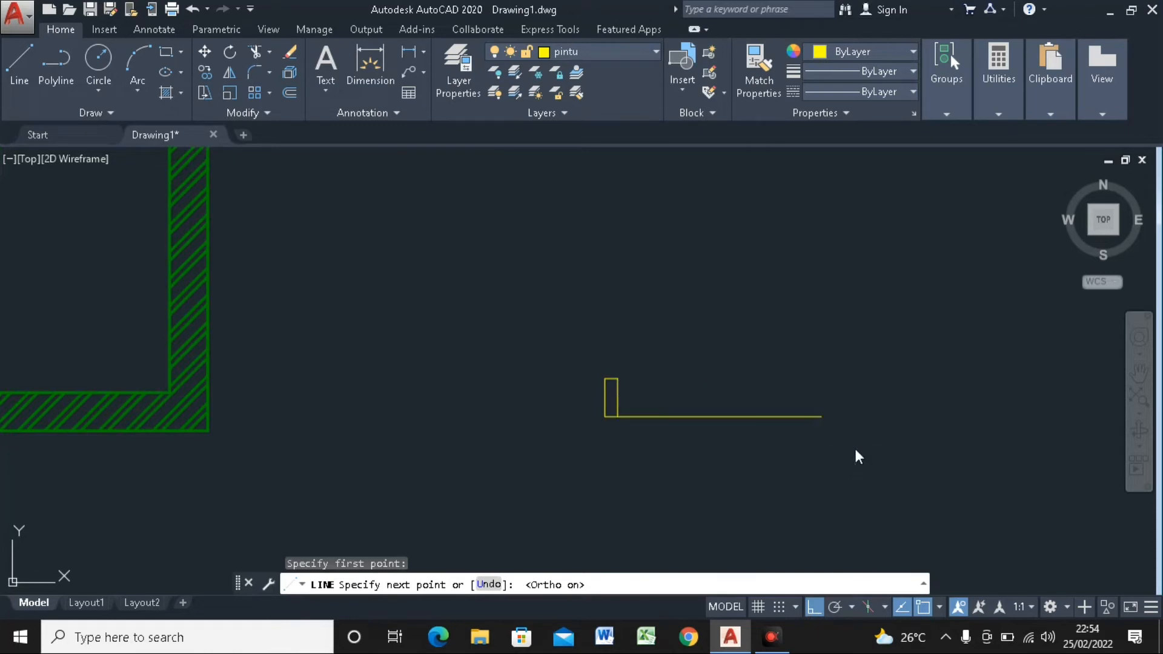
pyautogui.press('Escape')
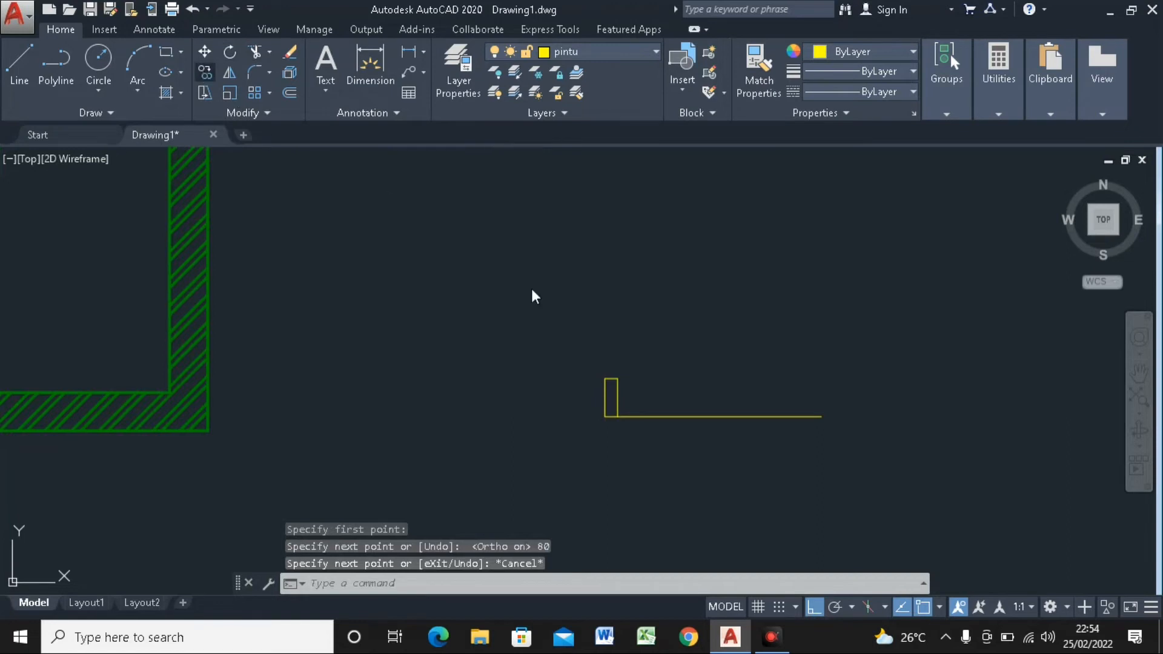
# Copy the jamb rectangle from its lower-left corner to the right end of the 80-long line
pyautogui.click(606, 384)
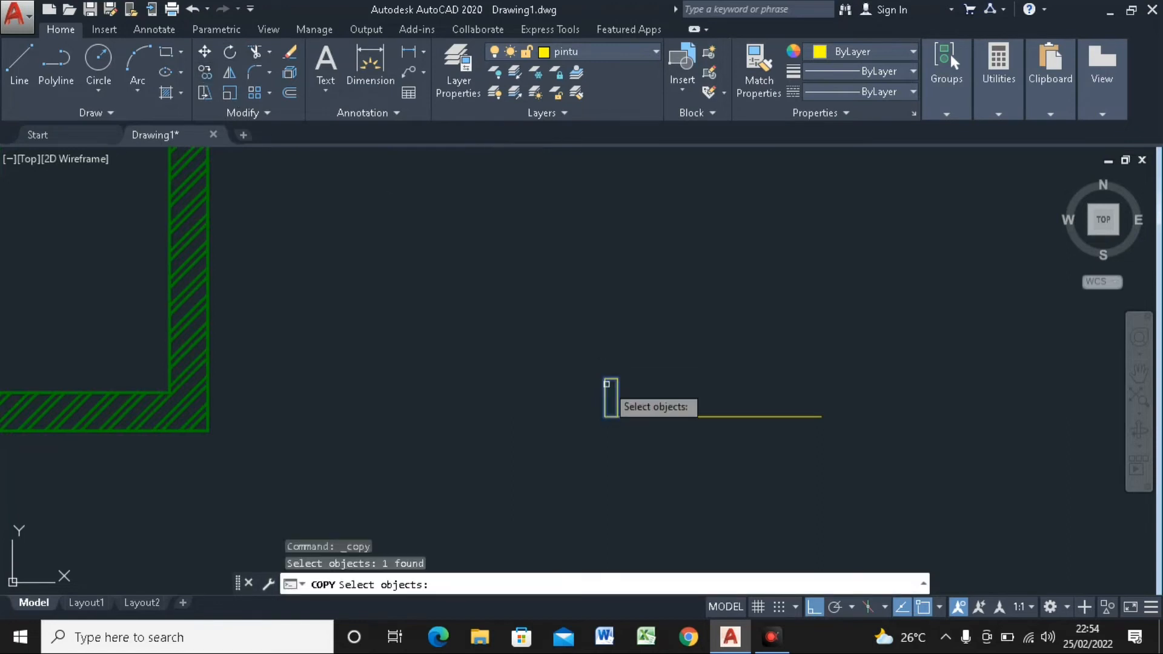
pyautogui.press('Return')
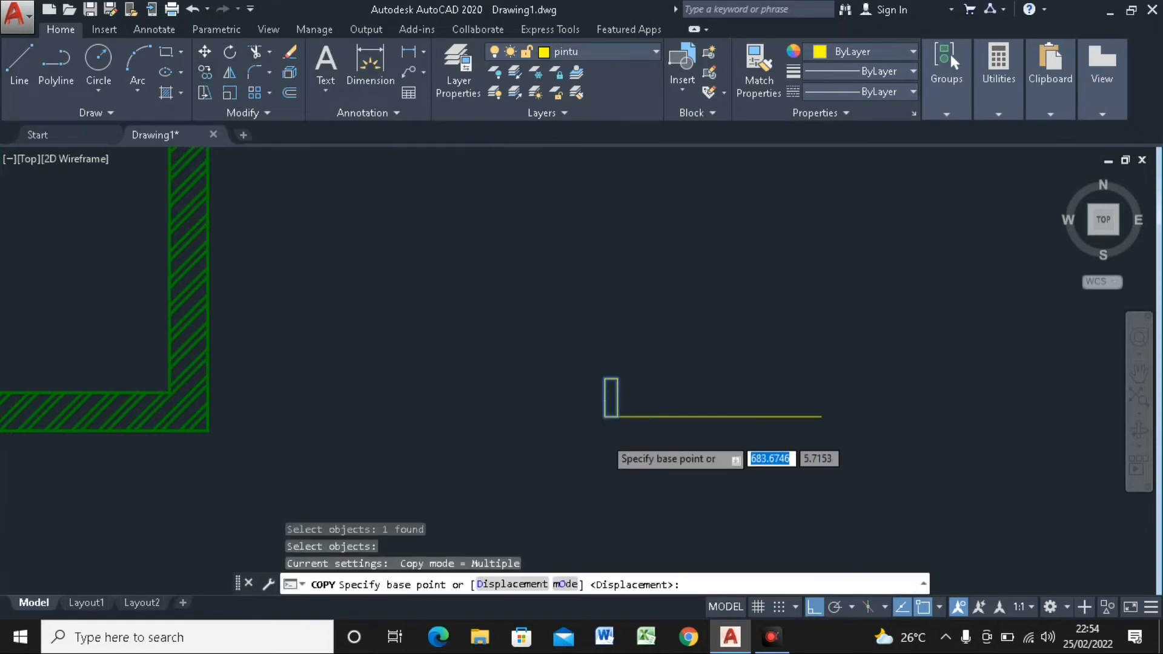
pyautogui.scroll(2, 601, 415)
pyautogui.click(604, 408)
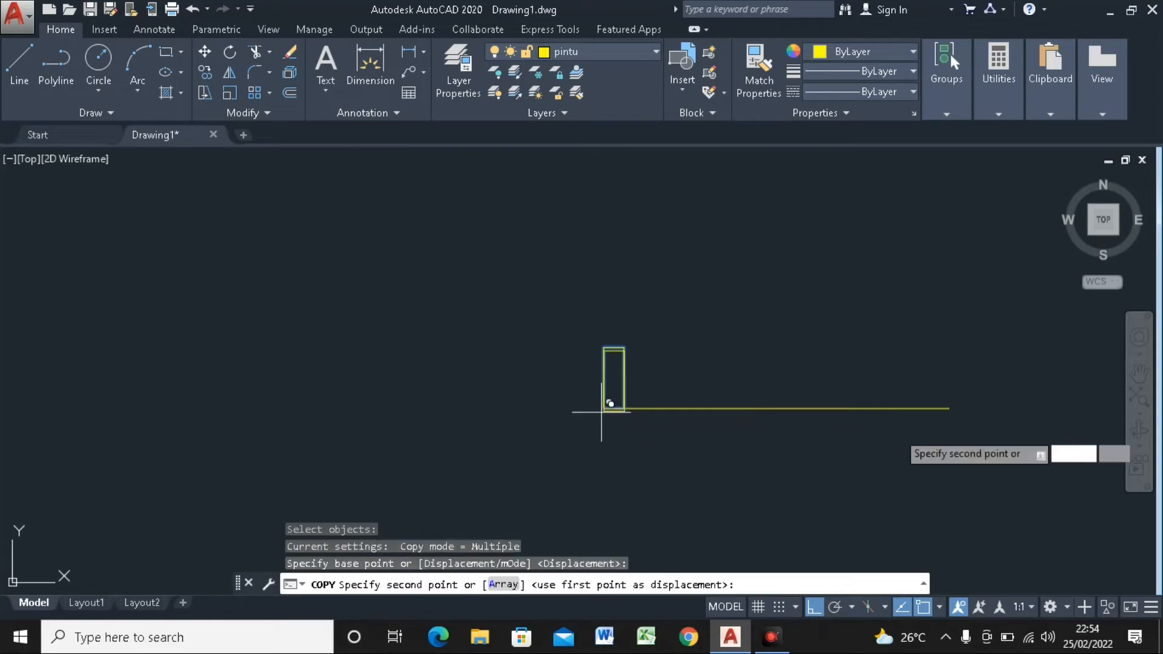
pyautogui.click(949, 422)
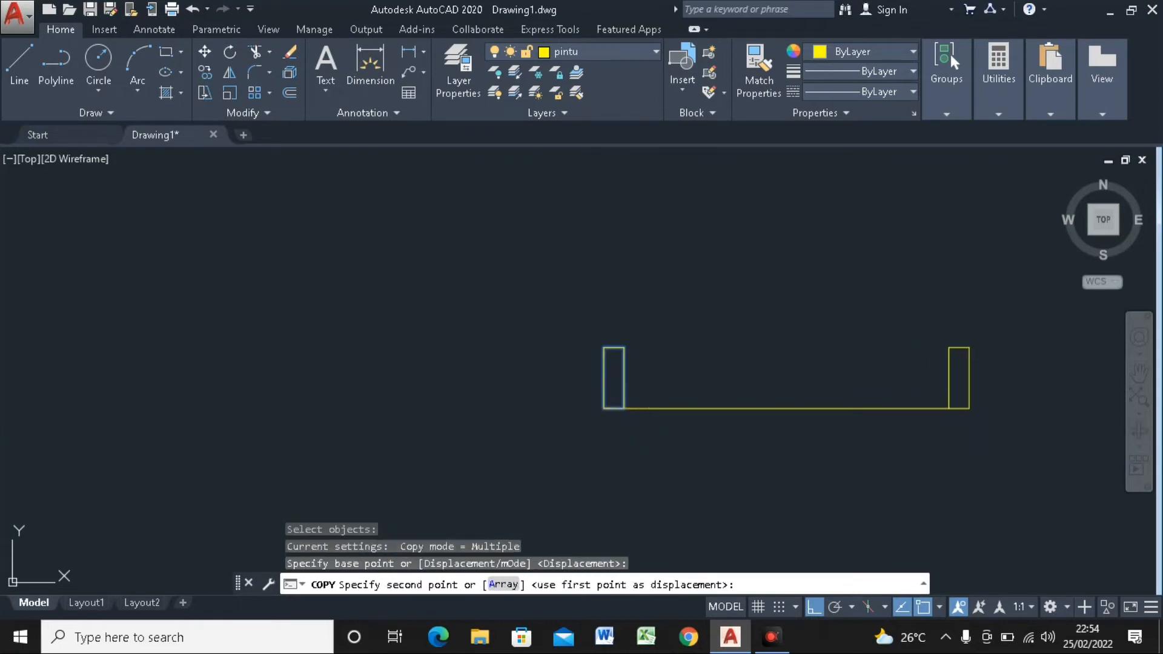
pyautogui.scroll(-5, 857, 418)
pyautogui.press('Escape')
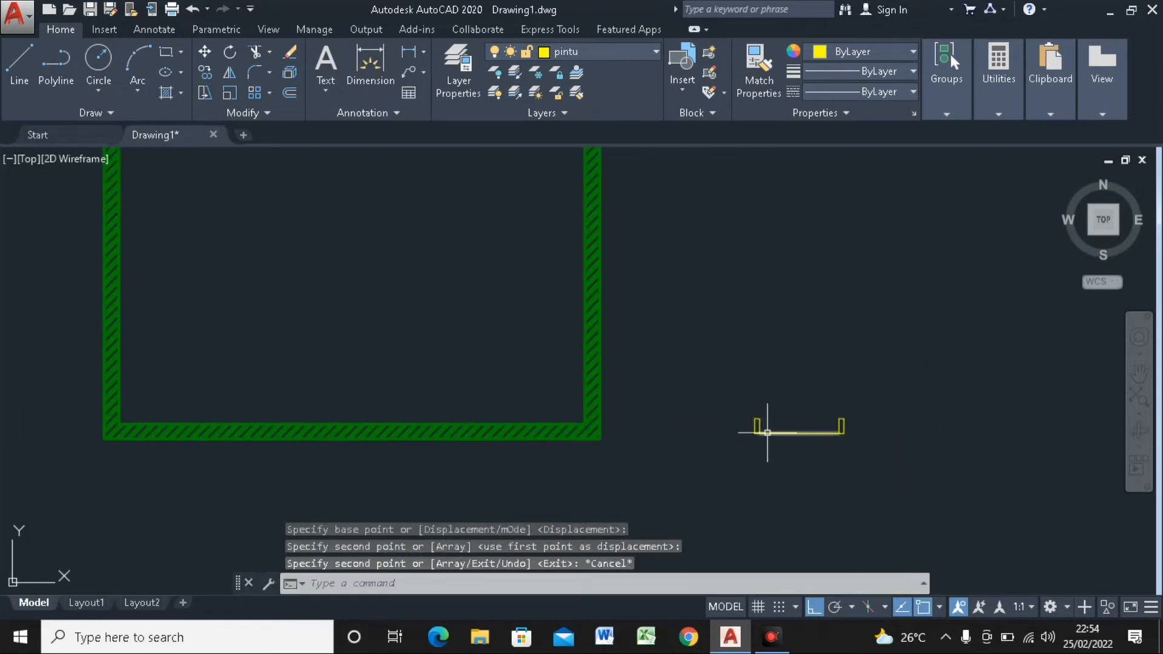
# Draw an 85-long vertical line upward from the right jamb's upper-left corner as the door leaf
pyautogui.moveTo(872, 423)
pyautogui.mouseDown(button='middle')
pyautogui.moveTo(703, 345)
pyautogui.moveTo(687, 372)
pyautogui.mouseUp(button='middle')
pyautogui.scroll(4, 672, 321)
pyautogui.click(21, 66)
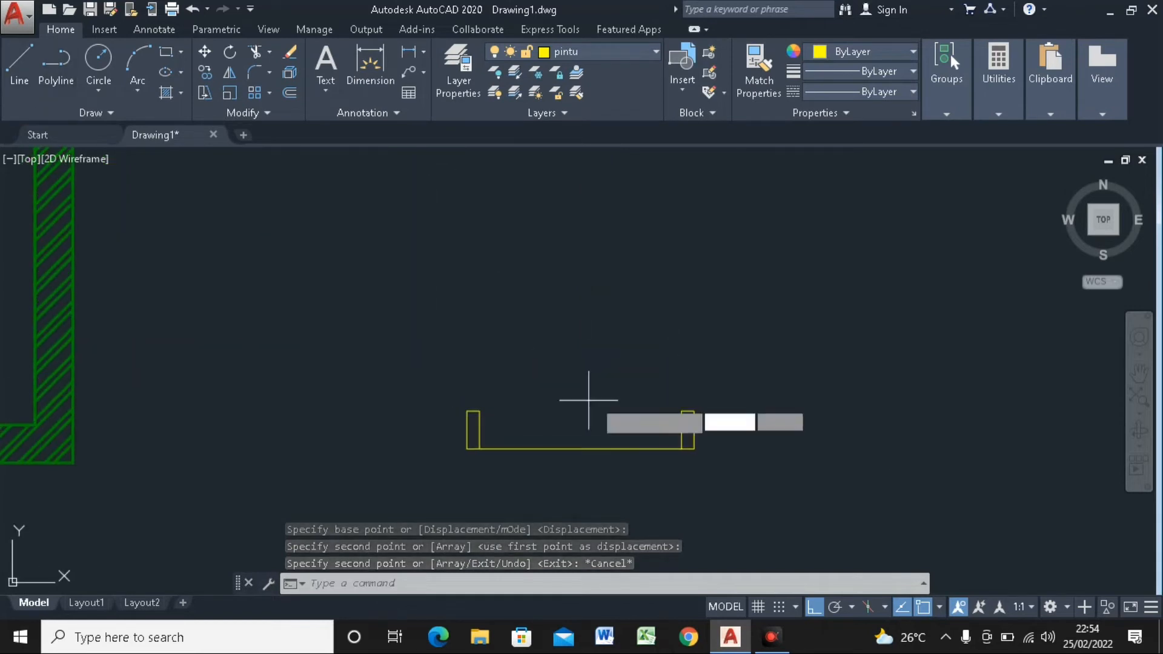
pyautogui.click(681, 411)
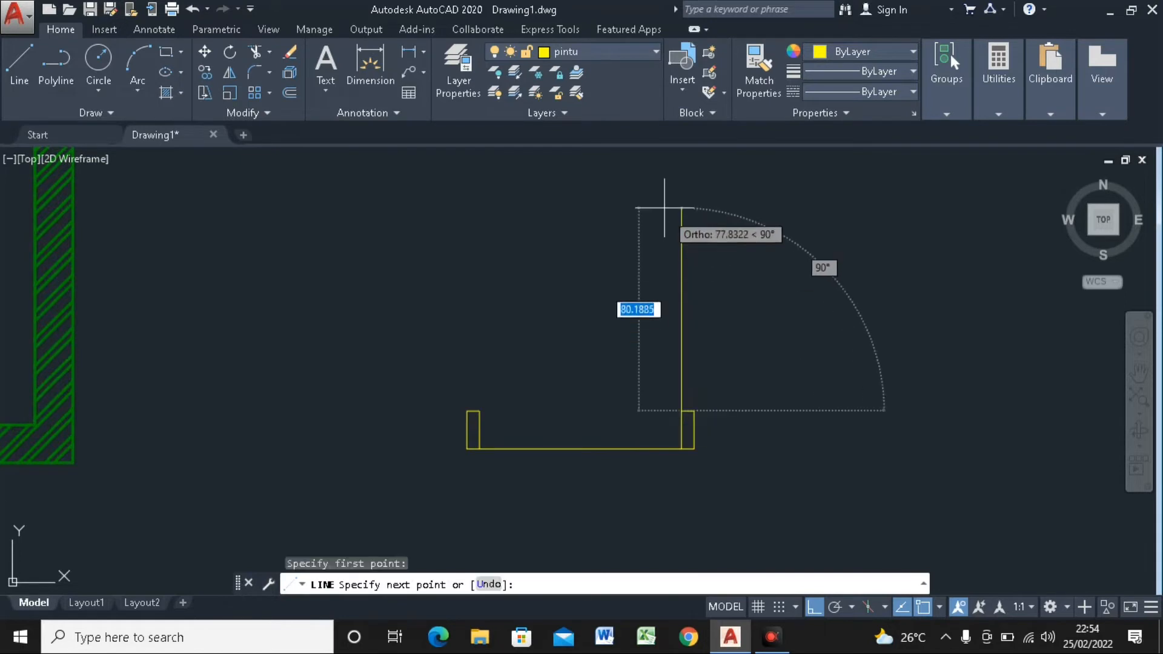
pyautogui.scroll(-1, 663, 224)
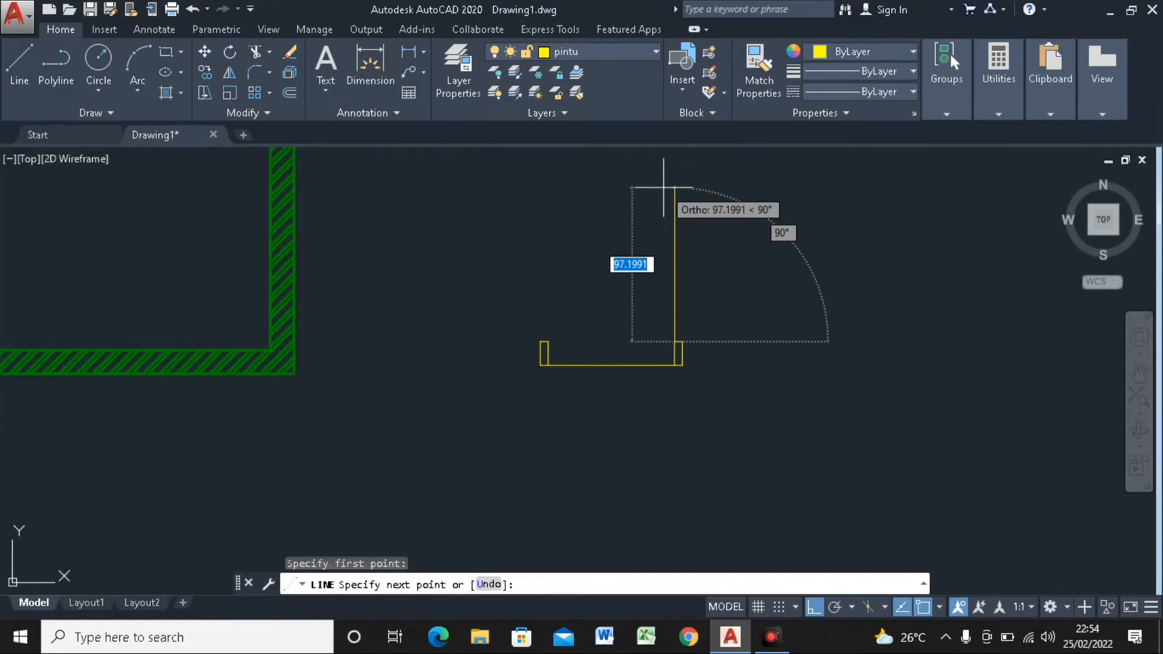
pyautogui.write('85')
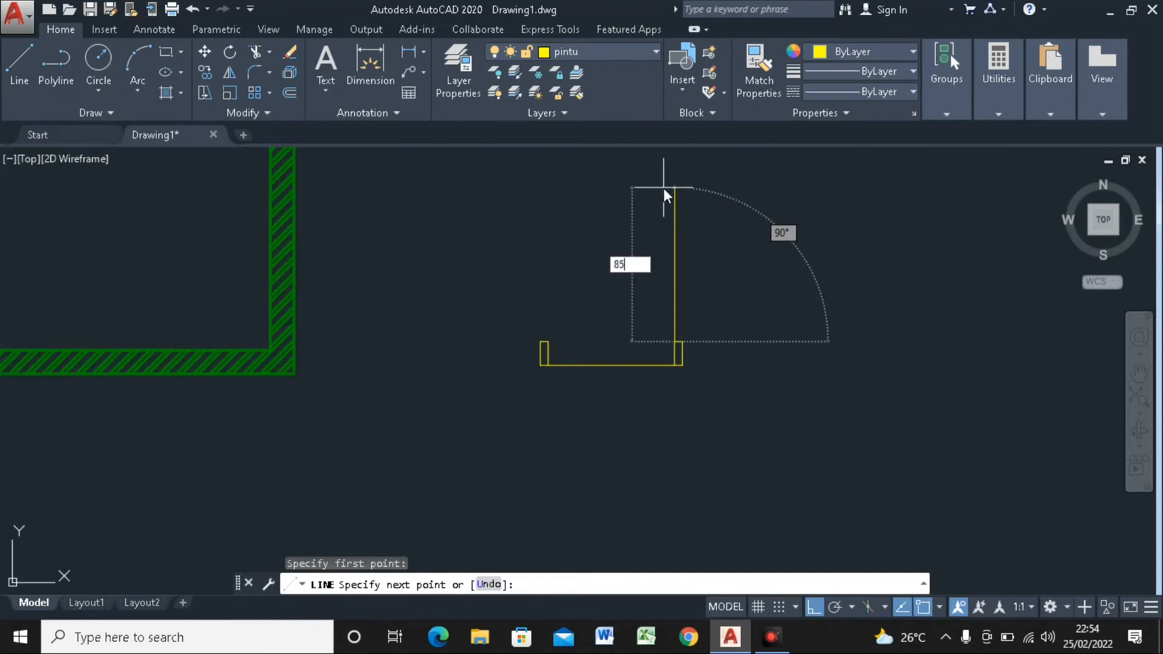
pyautogui.press('Return')
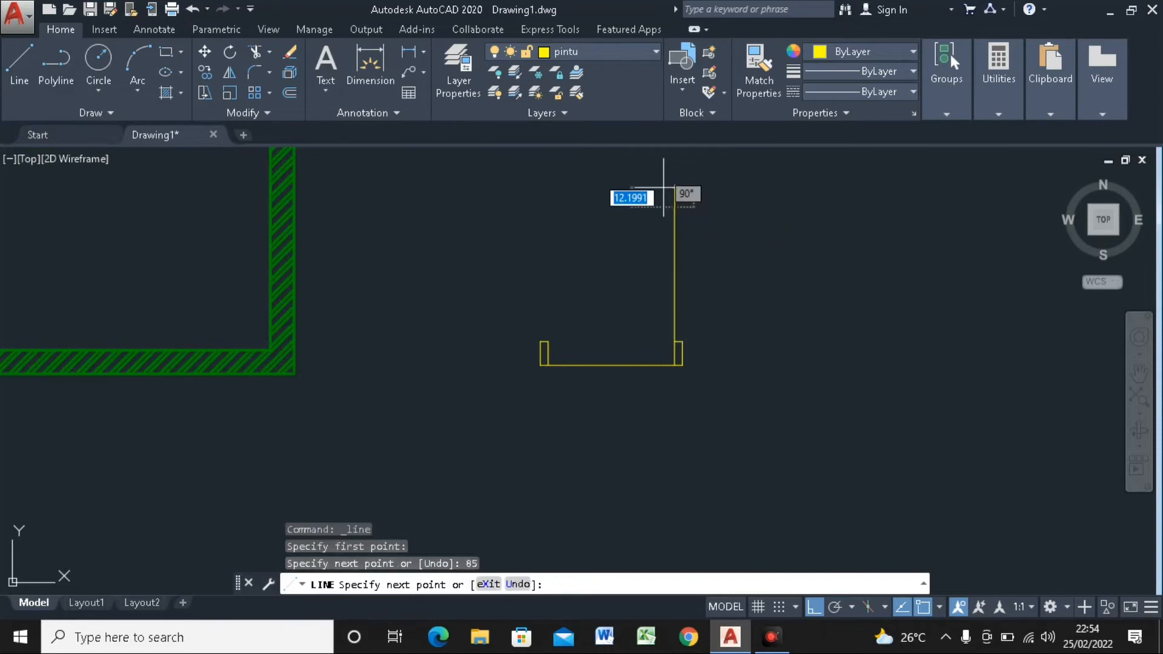
pyautogui.press('Return')
# With Ortho off, draw a three-point arc from the door leaf's top end to the left jamb's upper-right corner
pyautogui.click(139, 61)
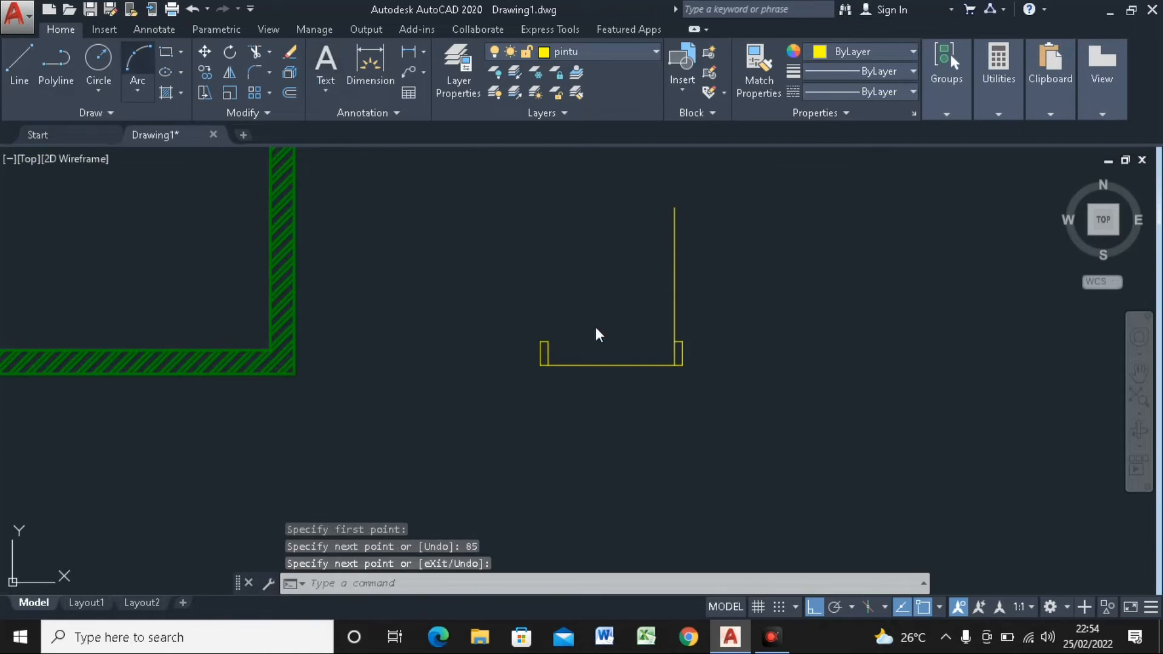
pyautogui.click(674, 207)
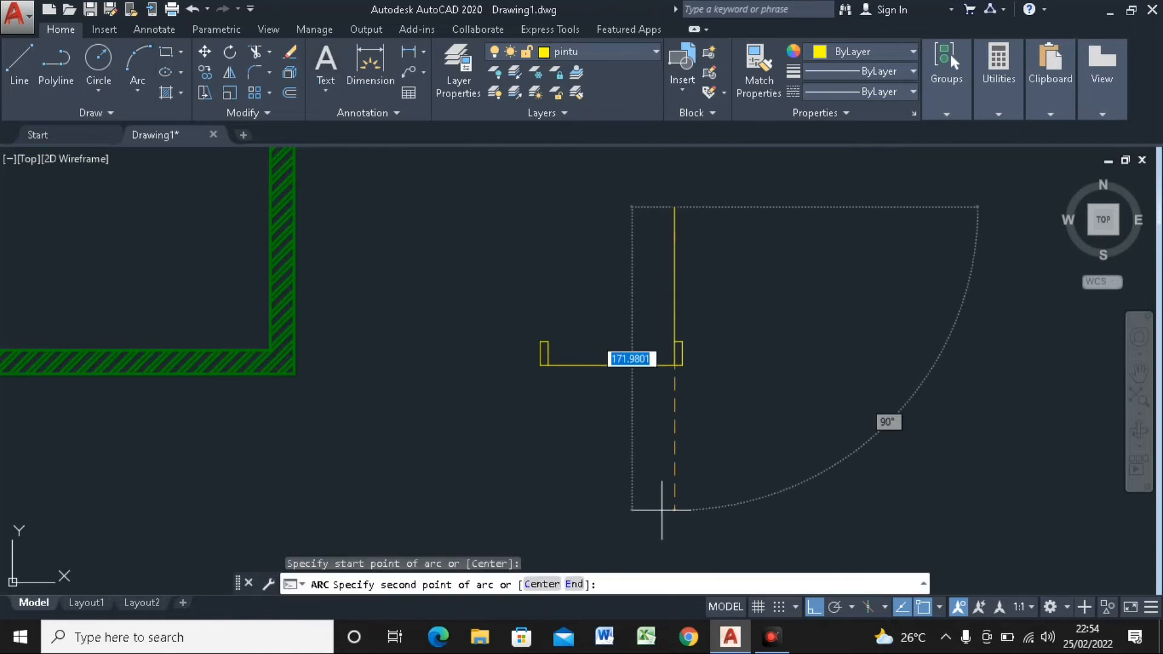
pyautogui.click(813, 608)
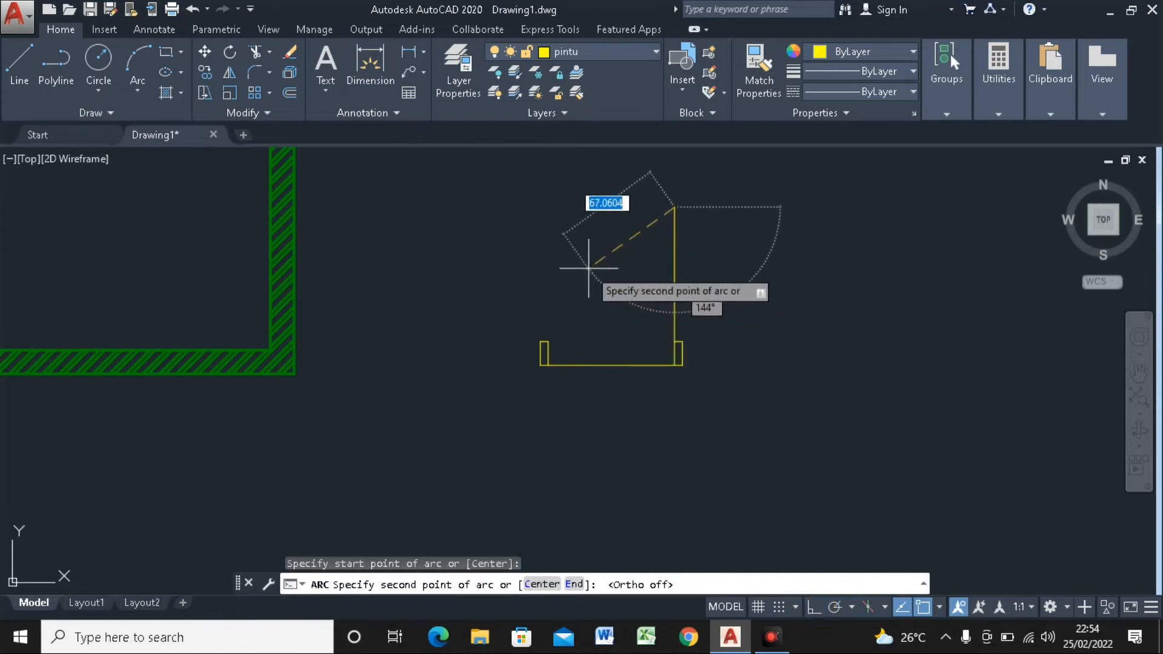
pyautogui.click(579, 289)
pyautogui.click(545, 345)
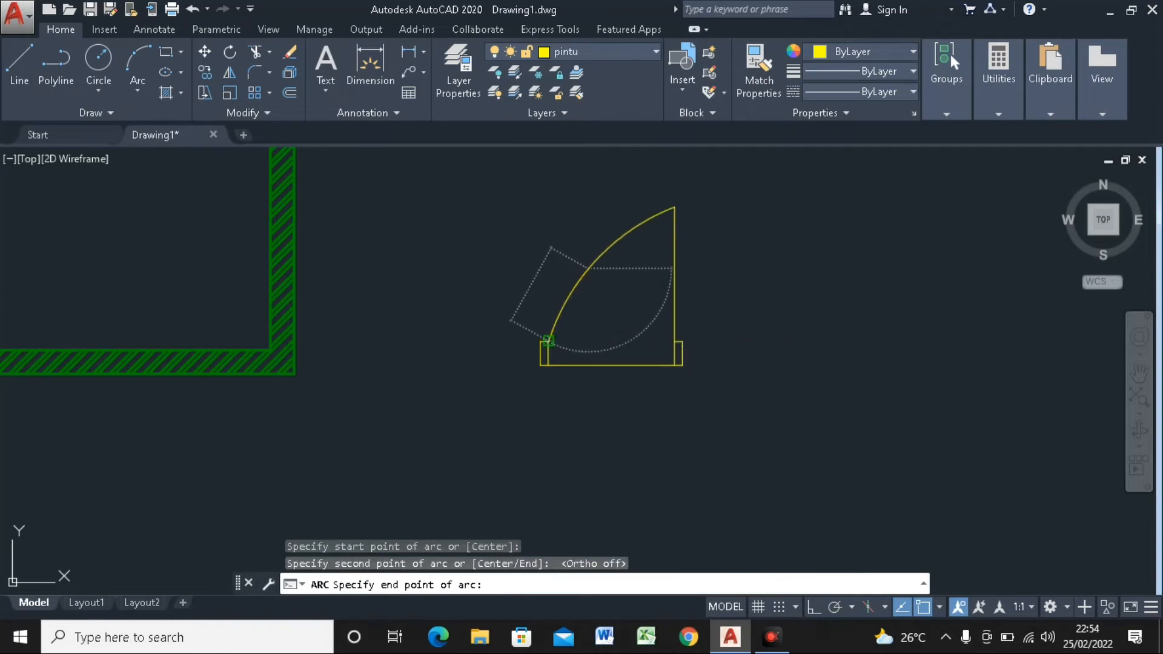
pyautogui.scroll(-3, 591, 363)
pyautogui.scroll(5, 591, 385)
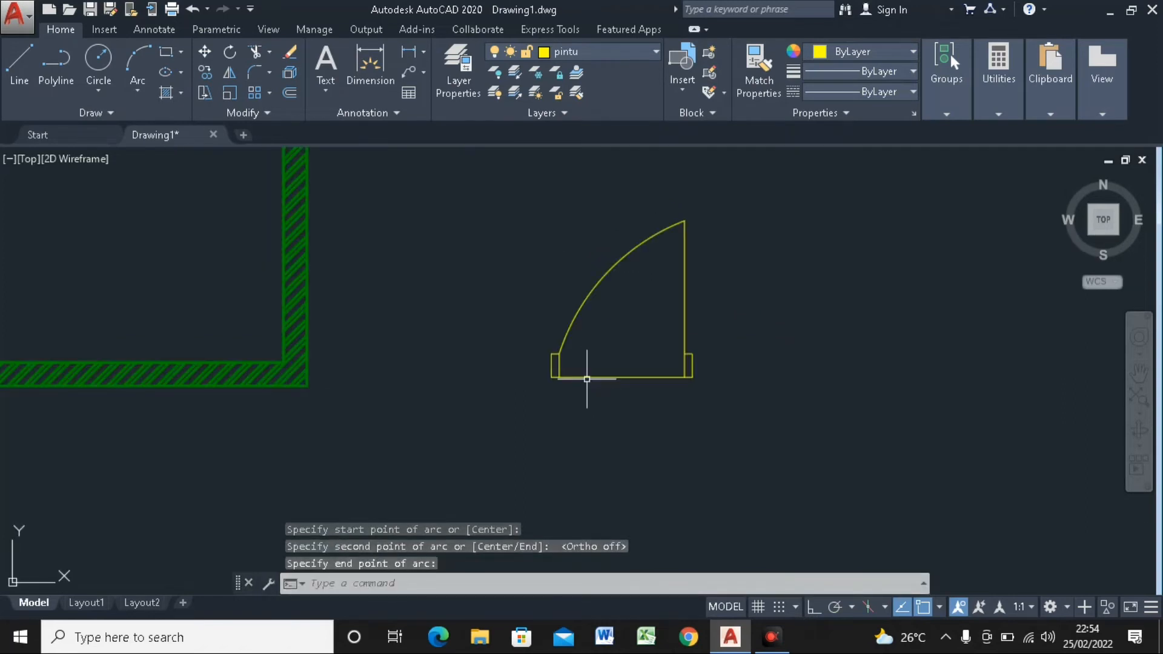
# Erase the arc between the door leaf and the left jamb
pyautogui.scroll(-3, 584, 379)
pyautogui.moveTo(577, 353); pyautogui.dragTo(618, 376, button='middle')
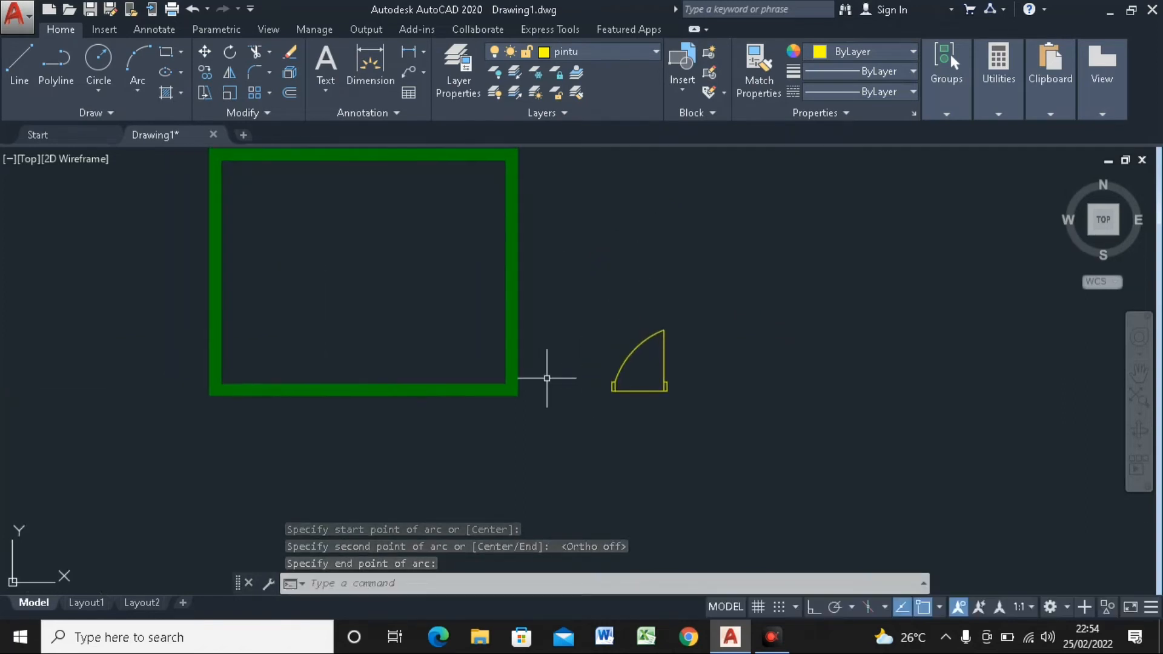
pyautogui.scroll(3, 629, 388)
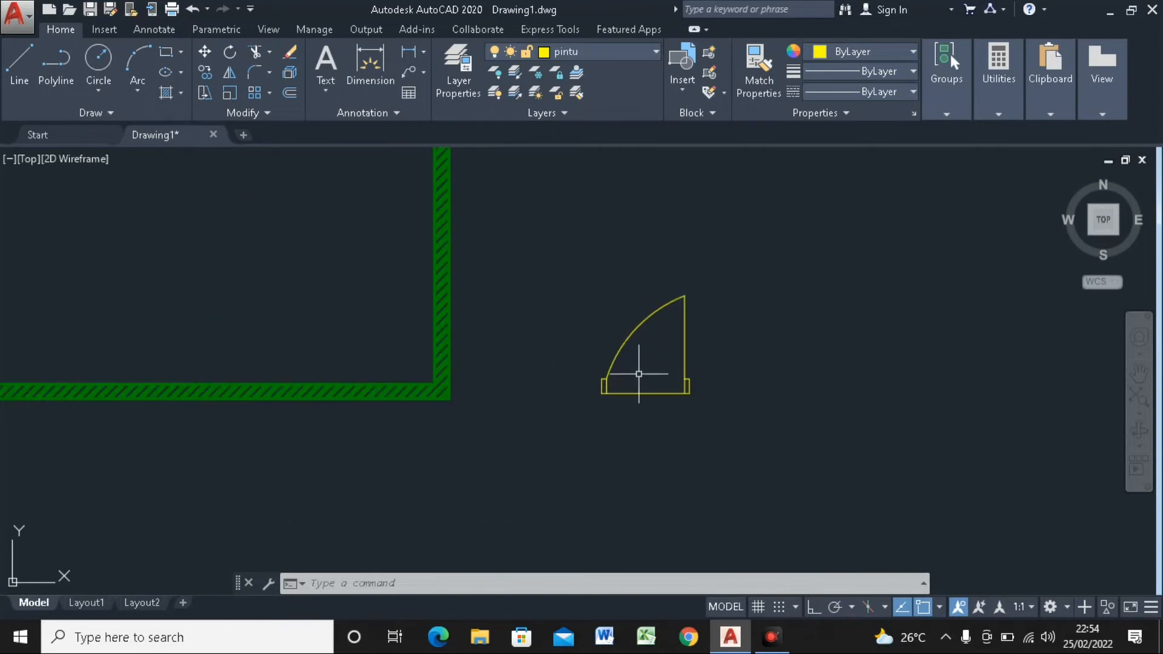
pyautogui.scroll(-4, 624, 390)
pyautogui.scroll(6, 634, 388)
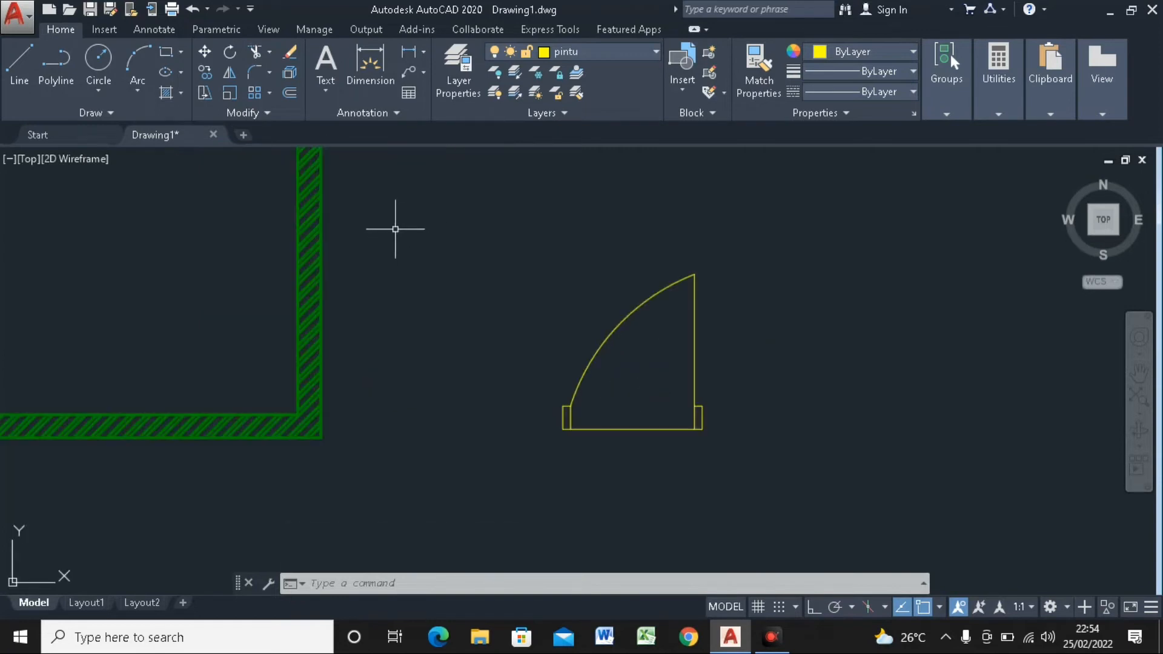
pyautogui.click(632, 312)
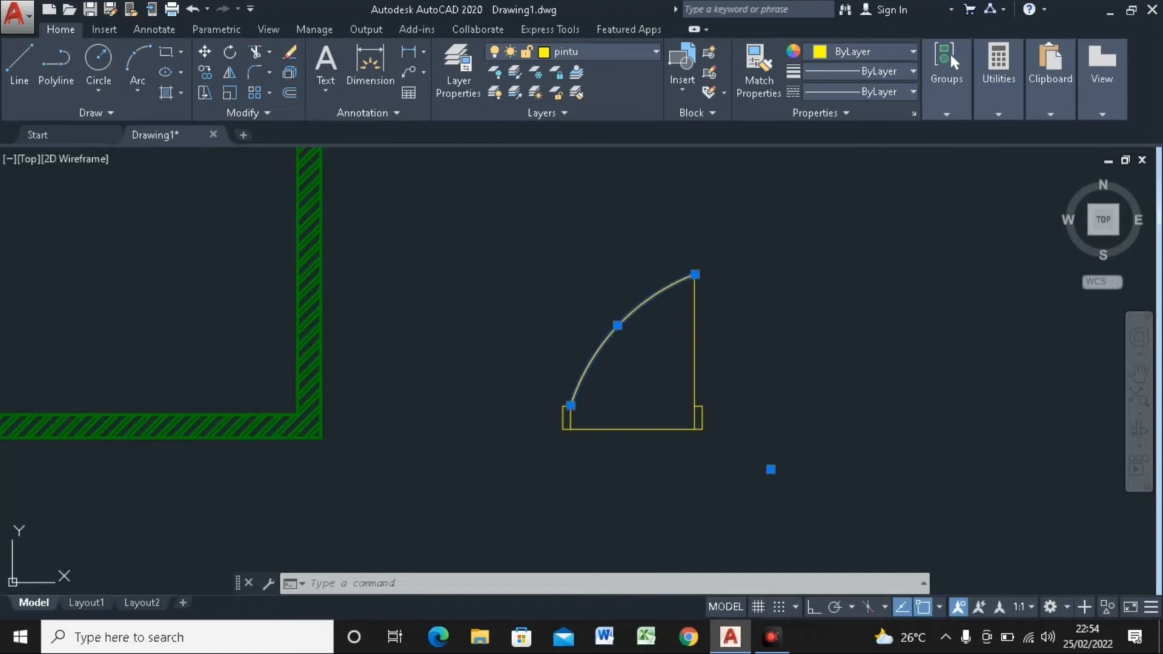
pyautogui.press('Delete')
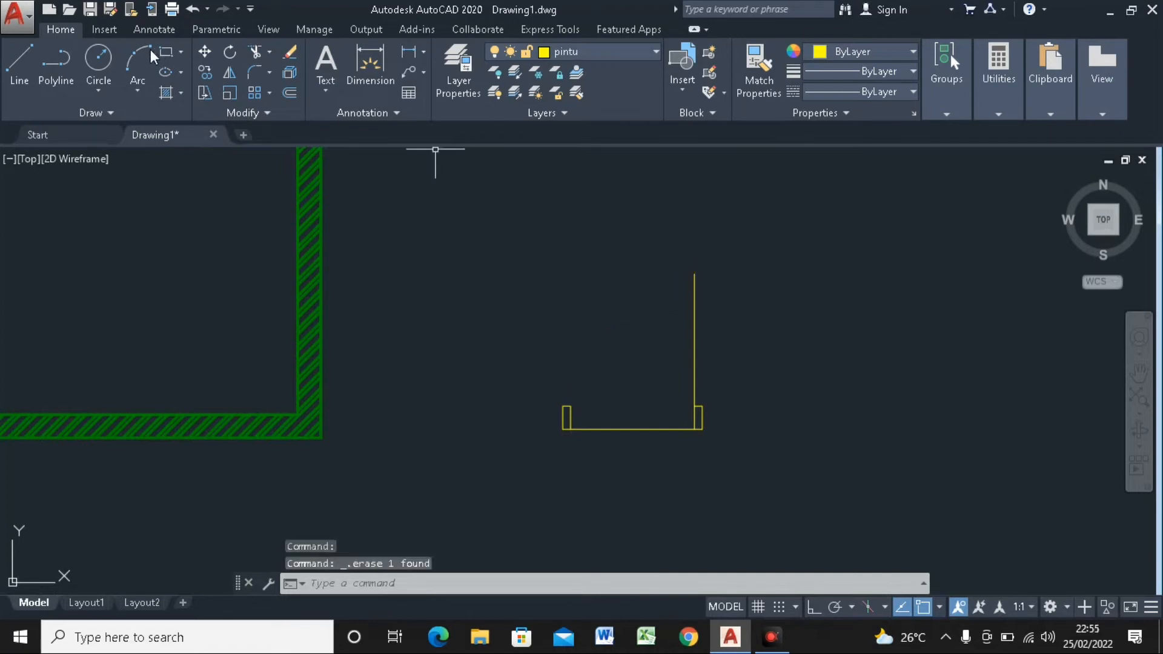
# Draw a near quarter-circle three-point arc from the door leaf's top end to the left jamb's upper-right corner
pyautogui.write('a')
pyautogui.press('Return')
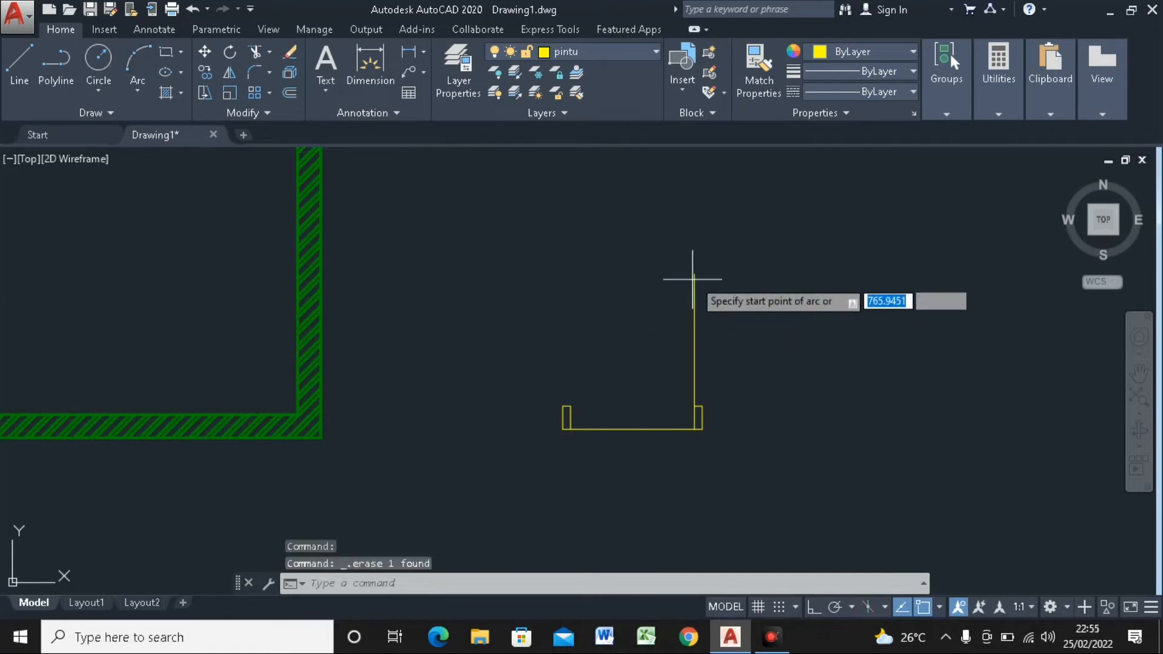
pyautogui.click(694, 274)
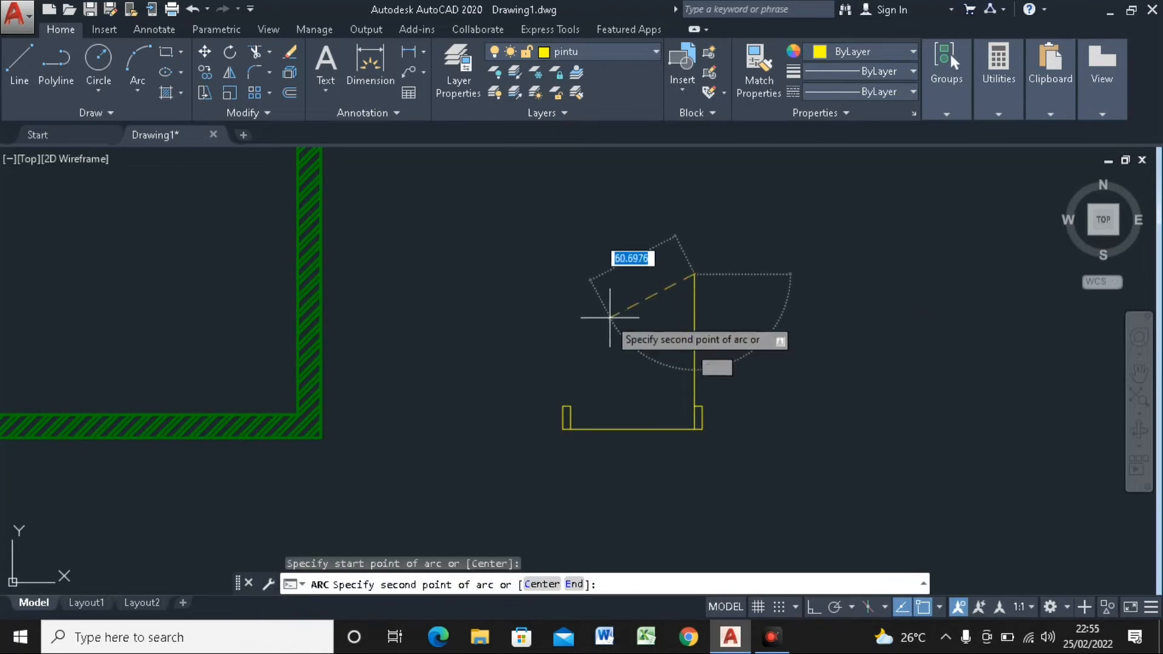
pyautogui.click(596, 315)
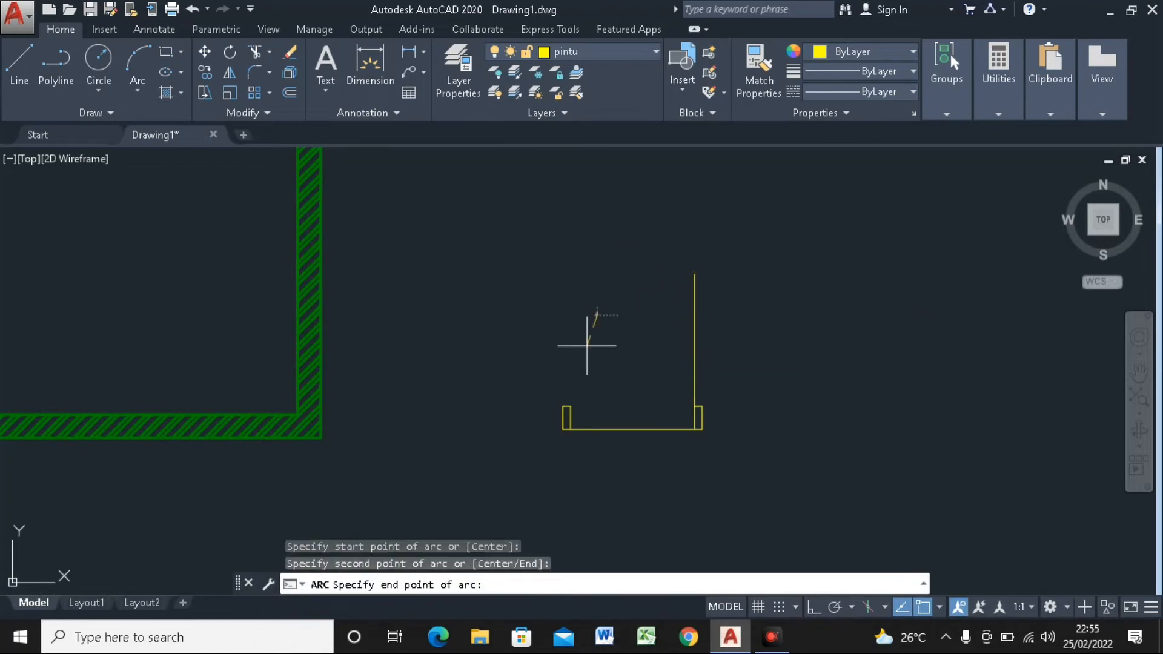
pyautogui.click(568, 407)
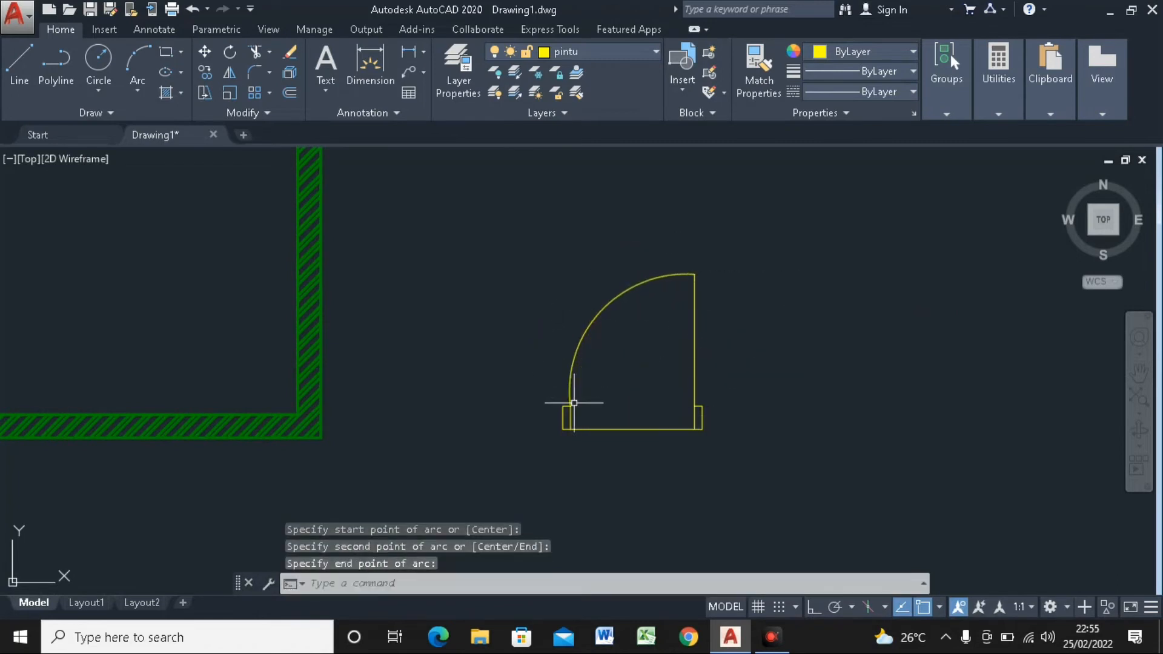
# Erase the horizontal line connecting the bottoms of the two door jambs
pyautogui.click(665, 428)
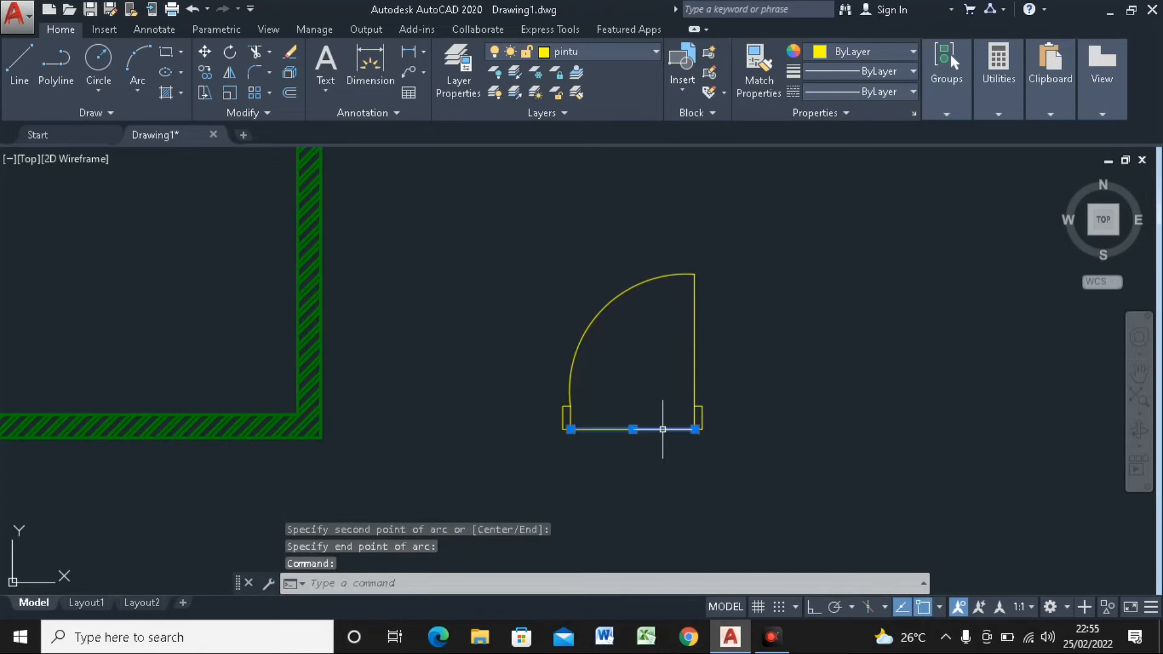
pyautogui.press('Delete')
pyautogui.scroll(-1, 678, 415)
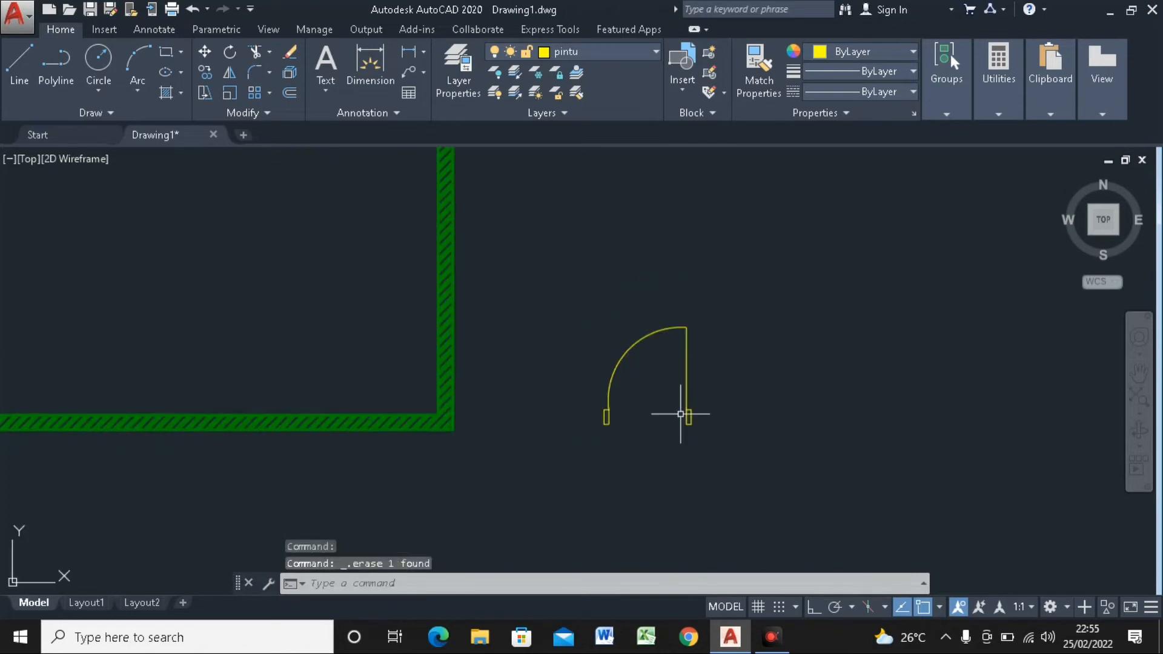
pyautogui.scroll(1, 676, 405)
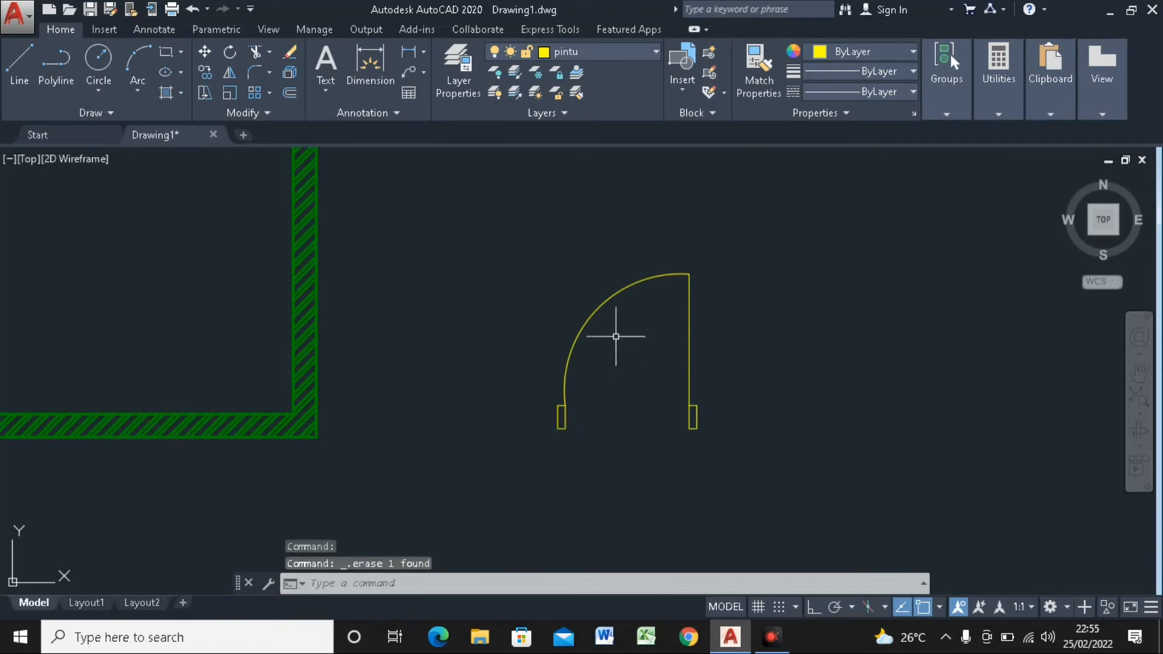
pyautogui.scroll(-2, 624, 333)
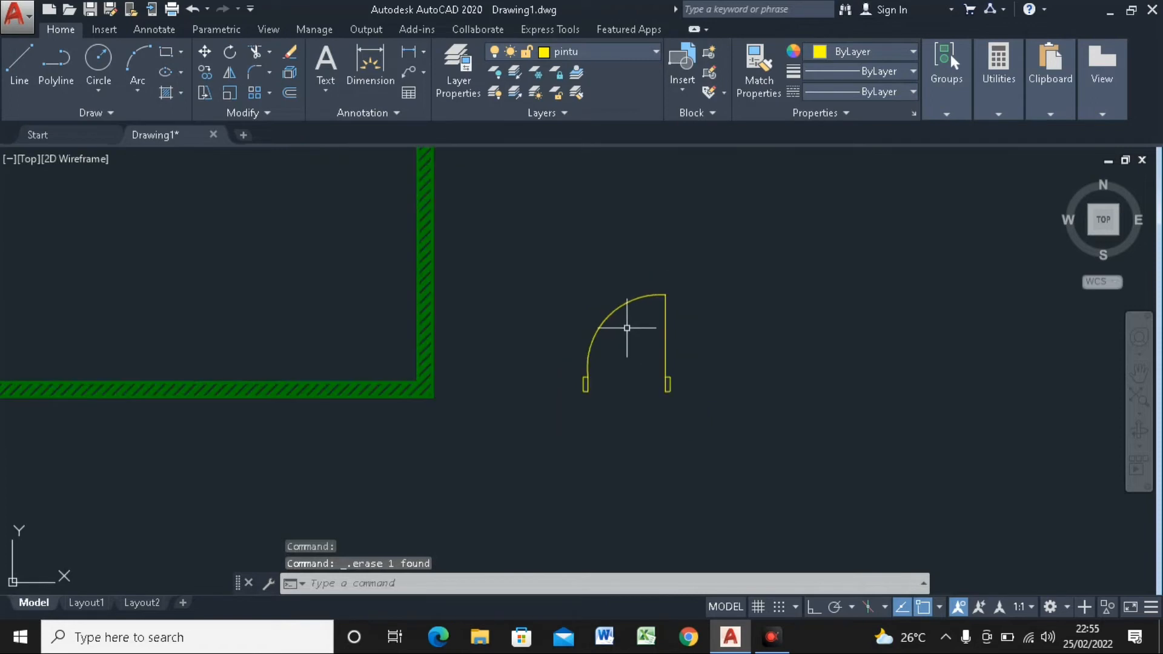
# Move the whole door from the right jamb's upper-right corner to the inner lower-right corner of the walls
pyautogui.click(206, 51)
pyautogui.click(695, 245)
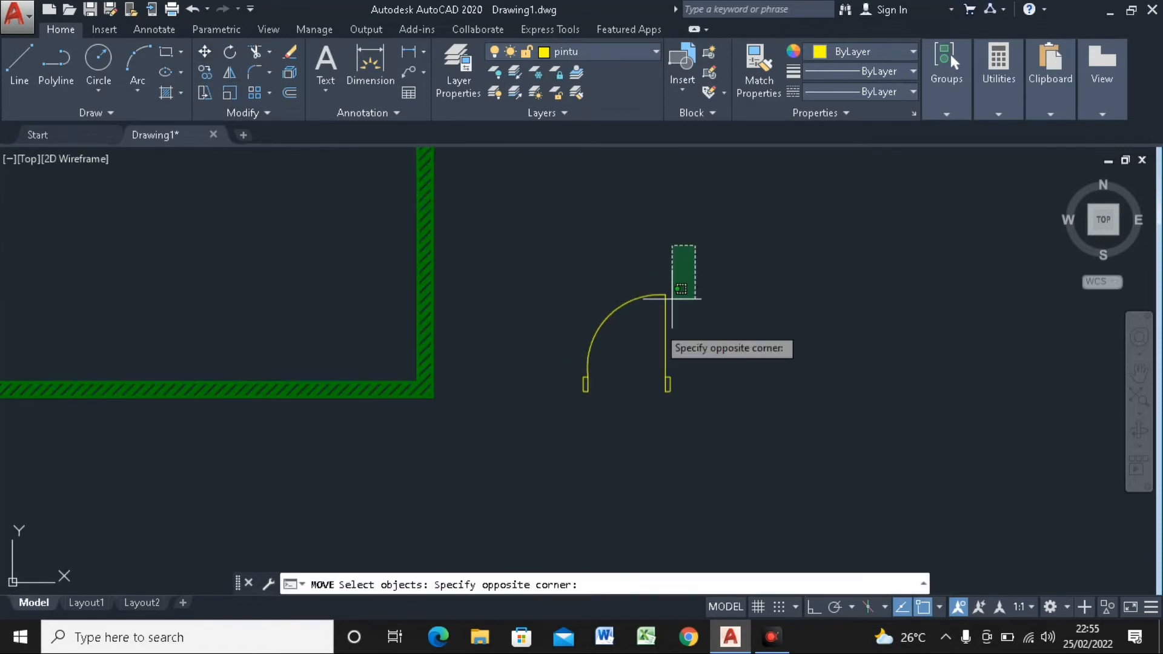
pyautogui.click(557, 438)
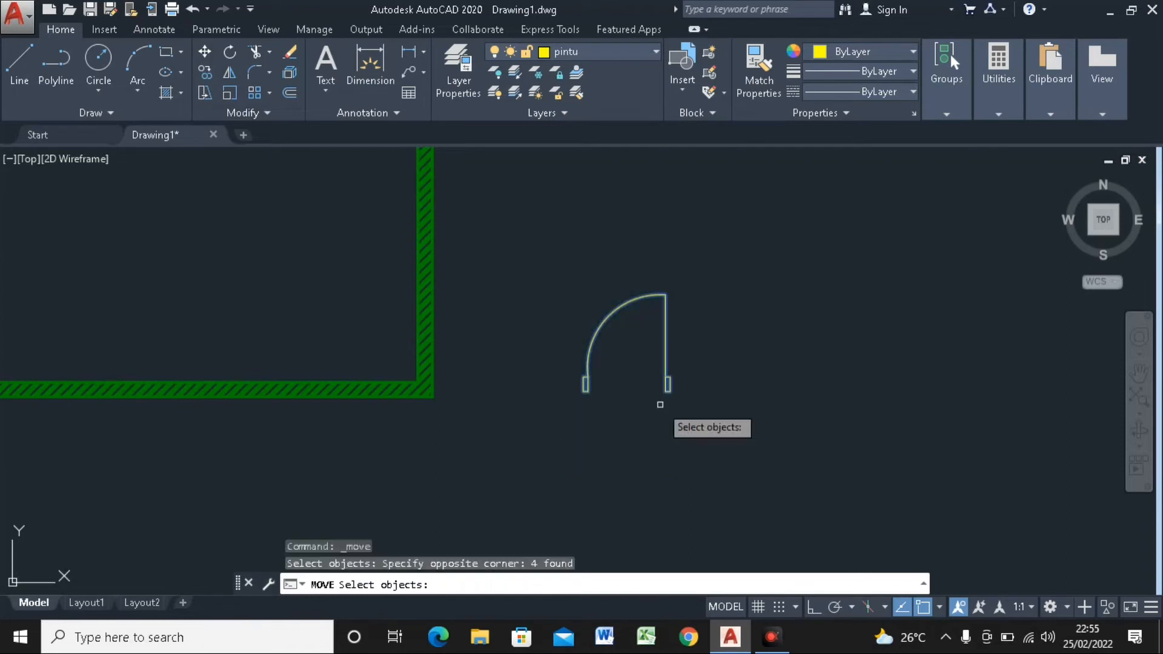
pyautogui.scroll(3, 663, 398)
pyautogui.press('Return')
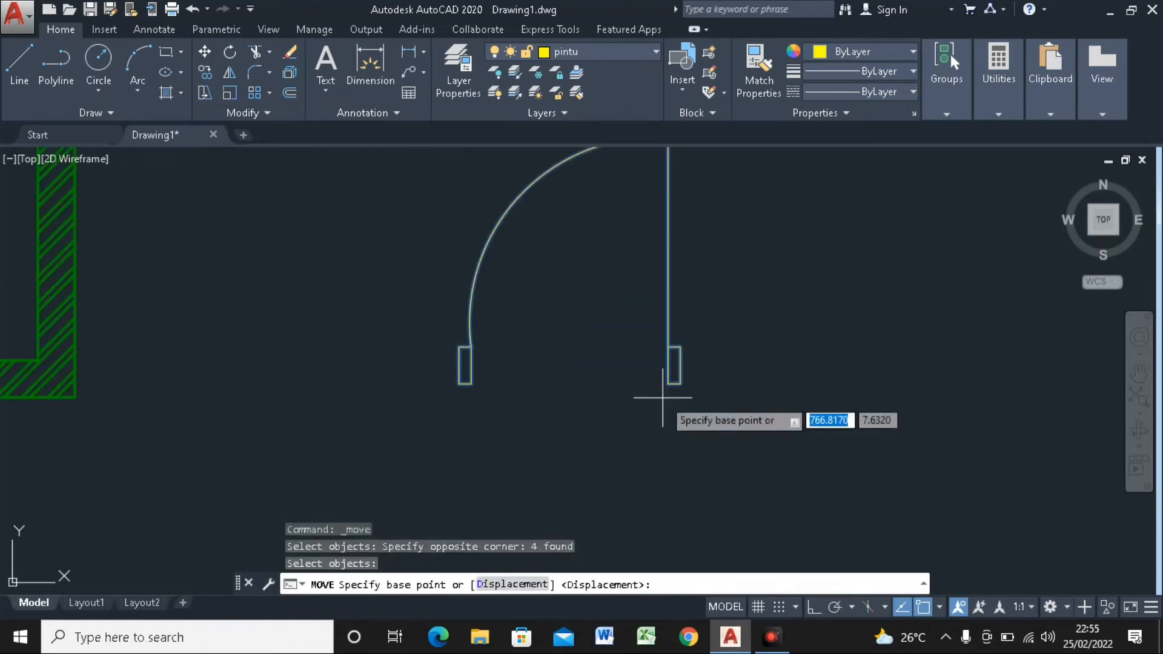
pyautogui.click(677, 341)
pyautogui.moveTo(441, 350); pyautogui.dragTo(726, 343, button='middle')
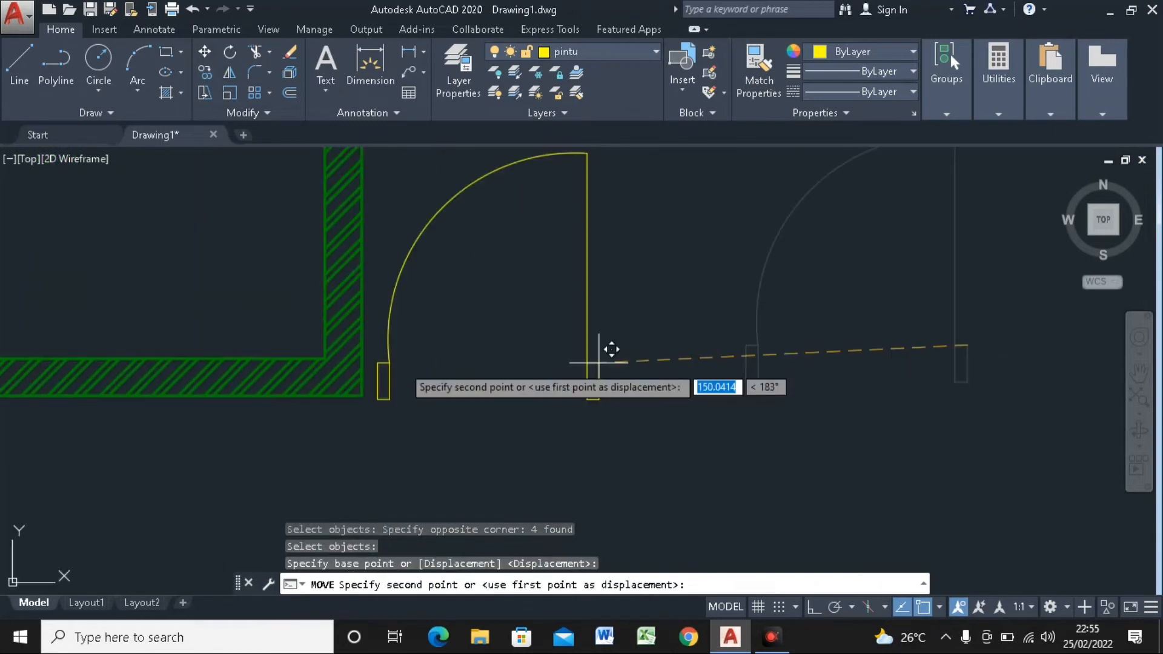
pyautogui.scroll(5, 353, 365)
pyautogui.scroll(3, 353, 364)
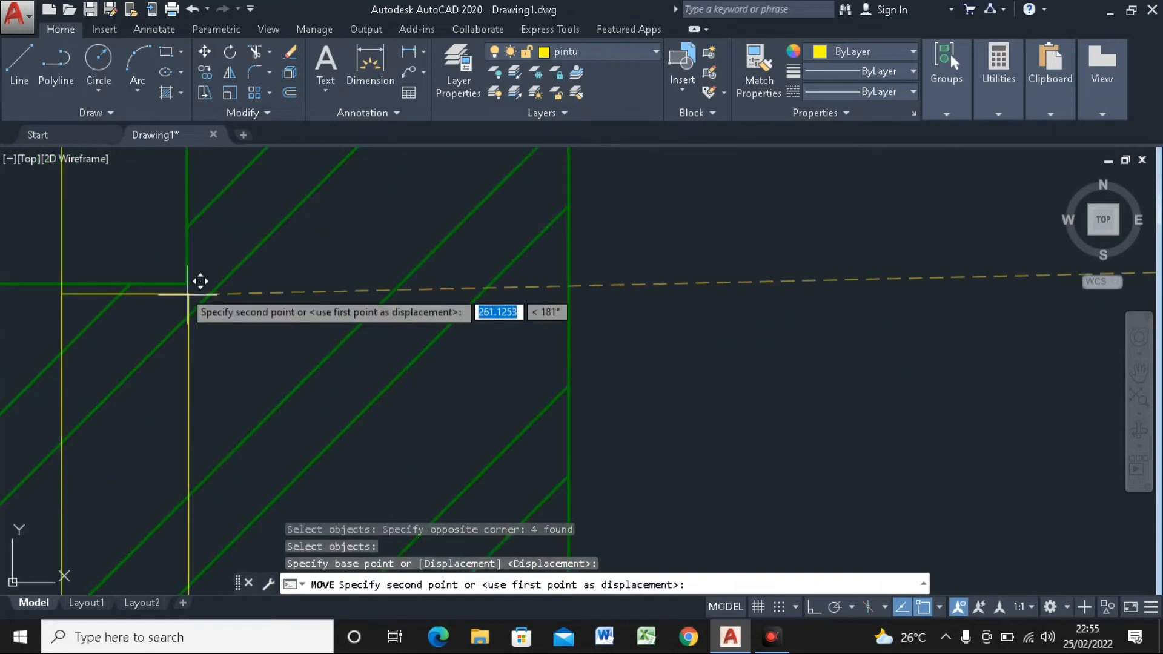
pyautogui.click(180, 281)
pyautogui.scroll(-7, 351, 284)
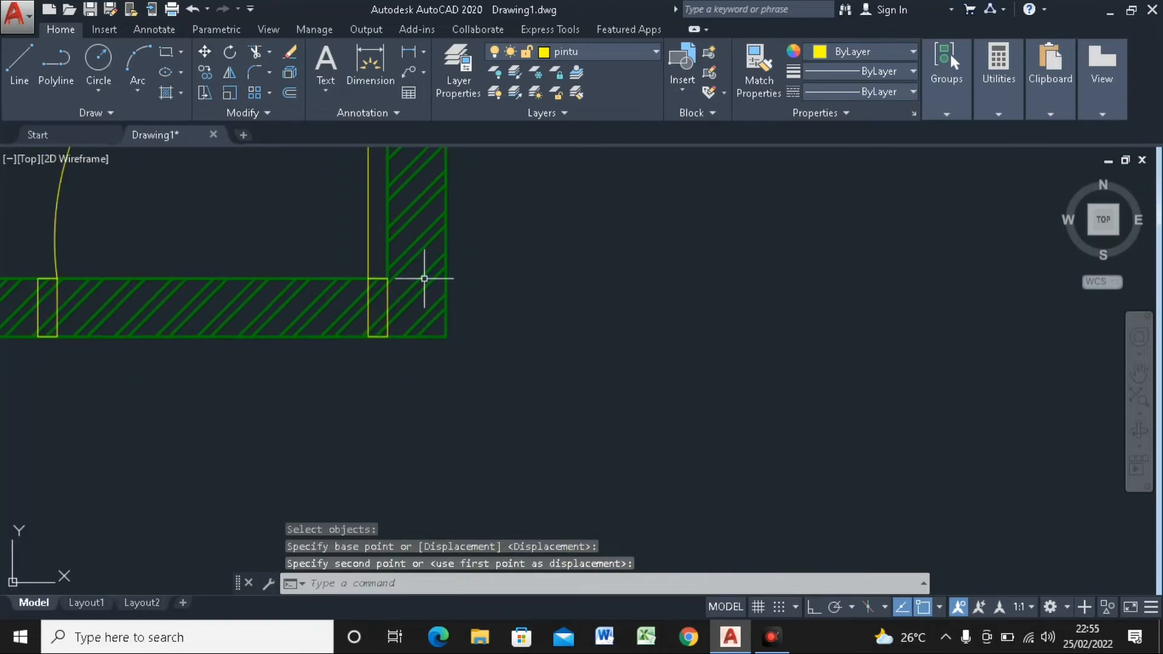
pyautogui.moveTo(454, 306); pyautogui.dragTo(539, 364, button='middle')
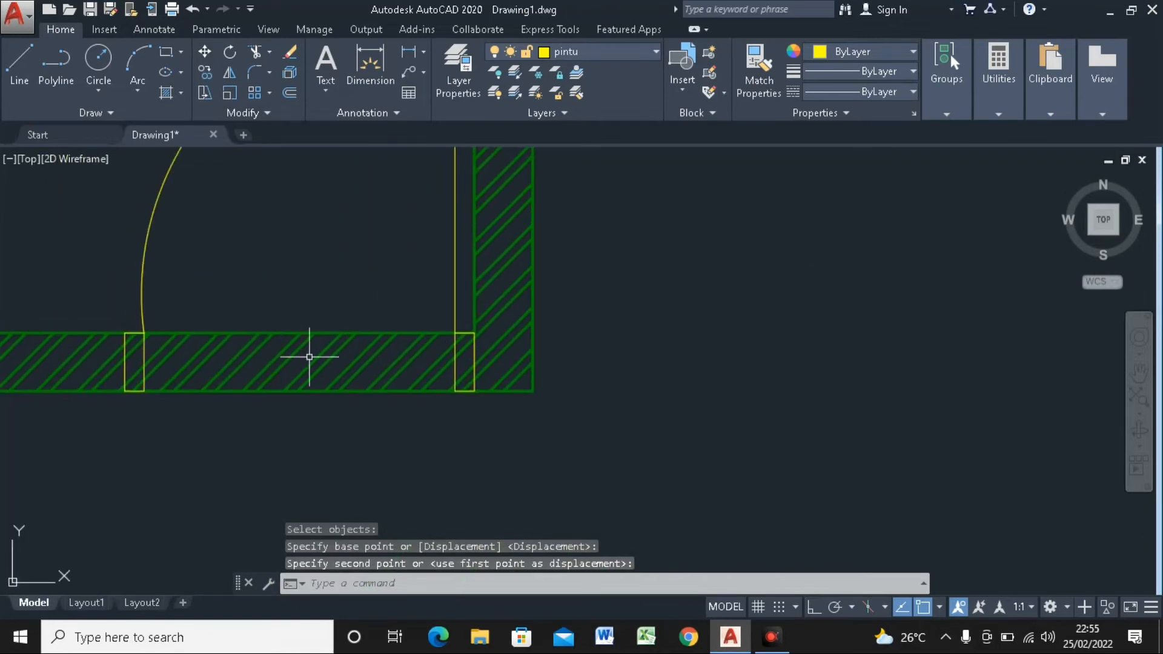
# Using both jambs as cutting edges, trim the hatch and the inner and outer lines of the lower wall between them
pyautogui.click(253, 56)
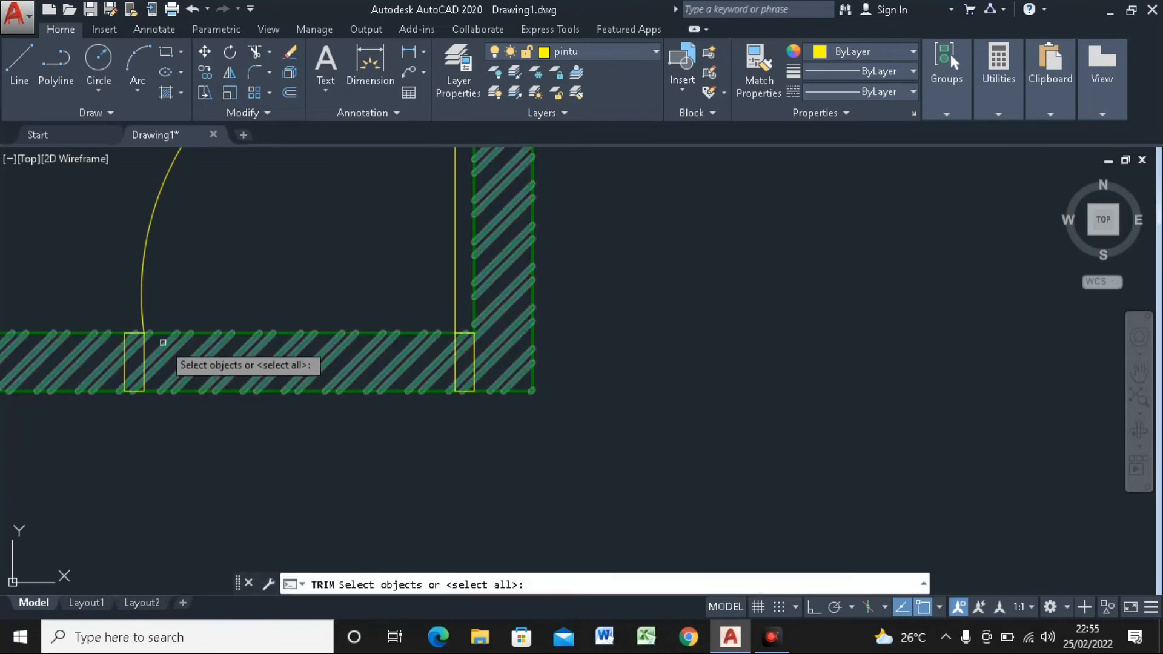
pyautogui.click(124, 365)
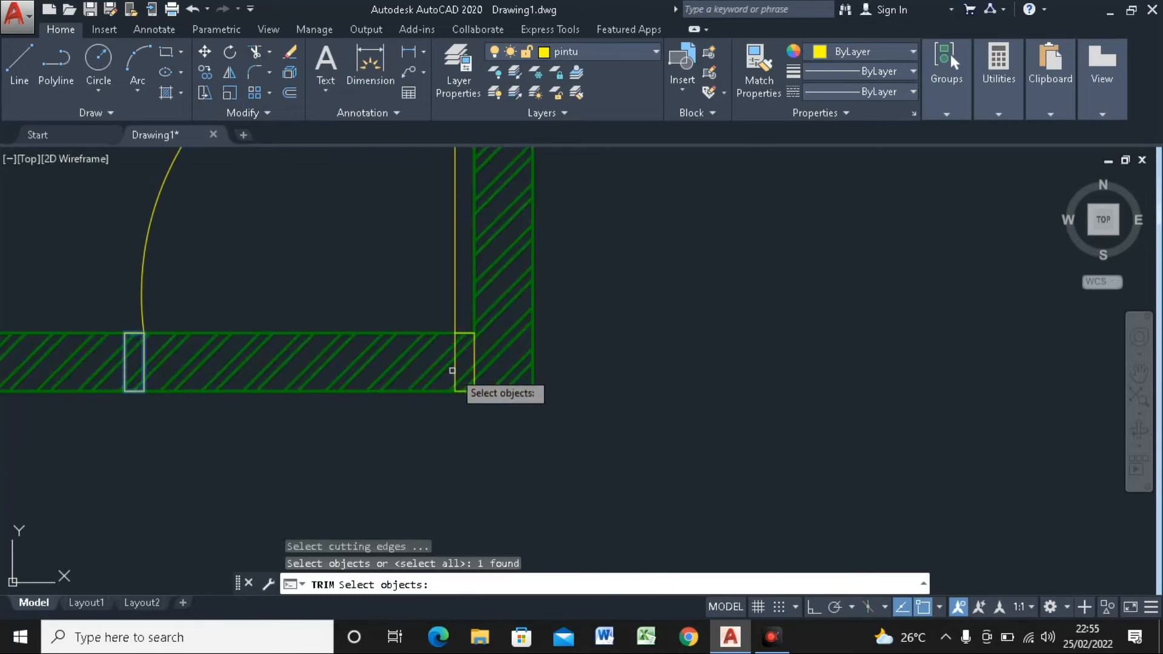
pyautogui.click(452, 370)
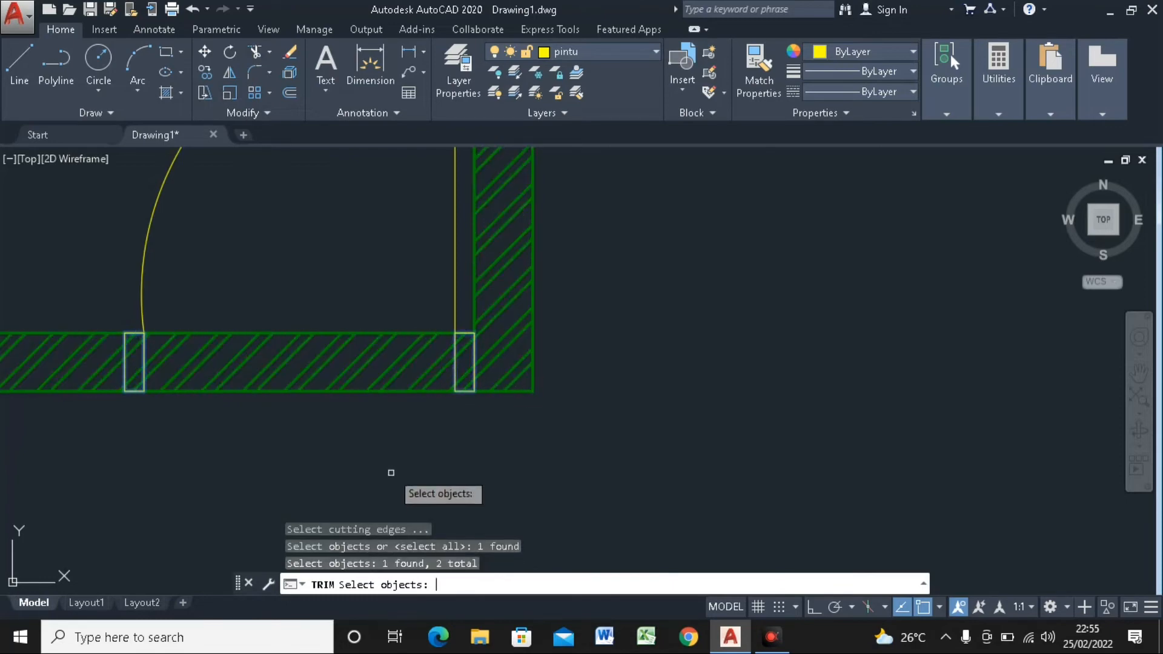
pyautogui.press('Return')
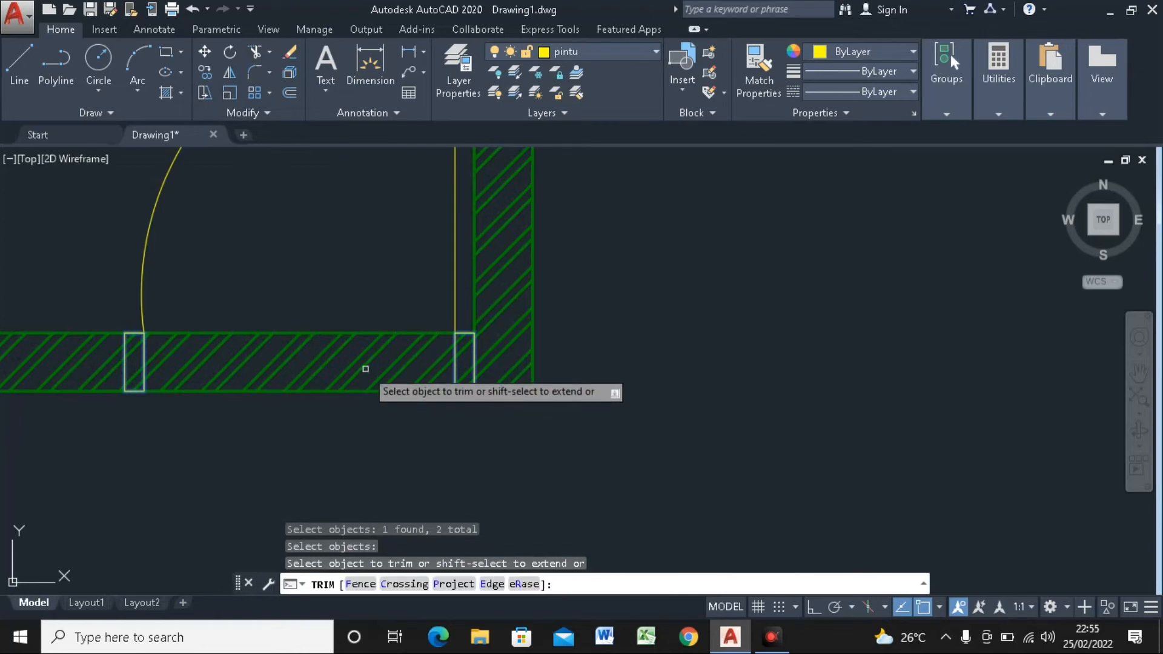
pyautogui.click(365, 369)
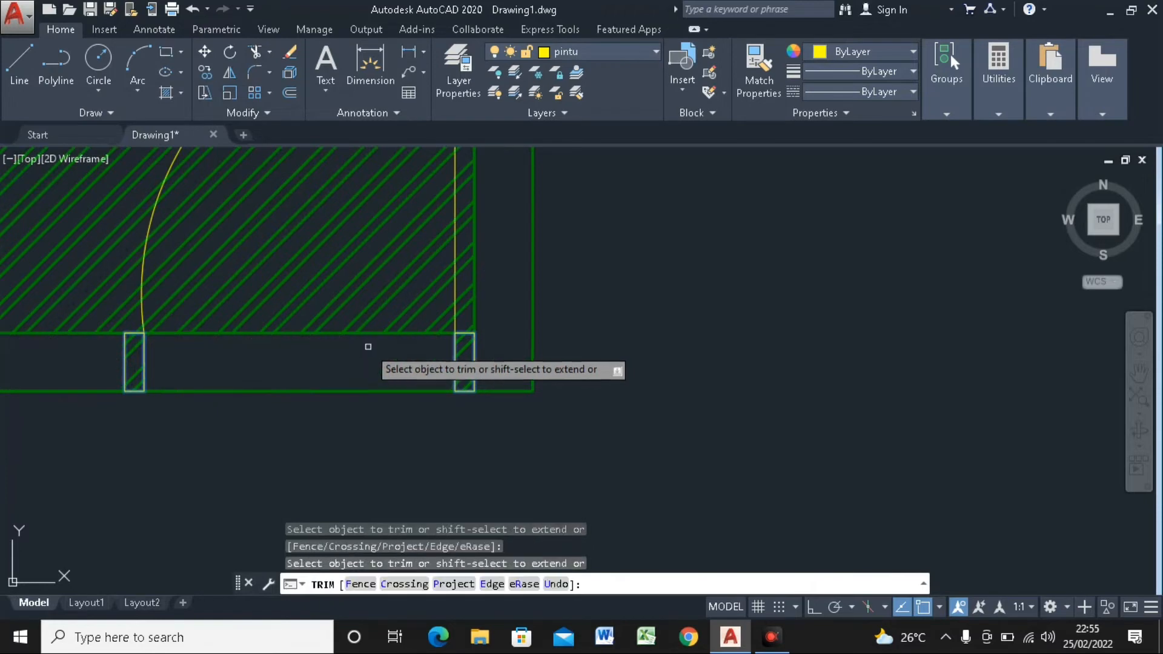
pyautogui.click(375, 333)
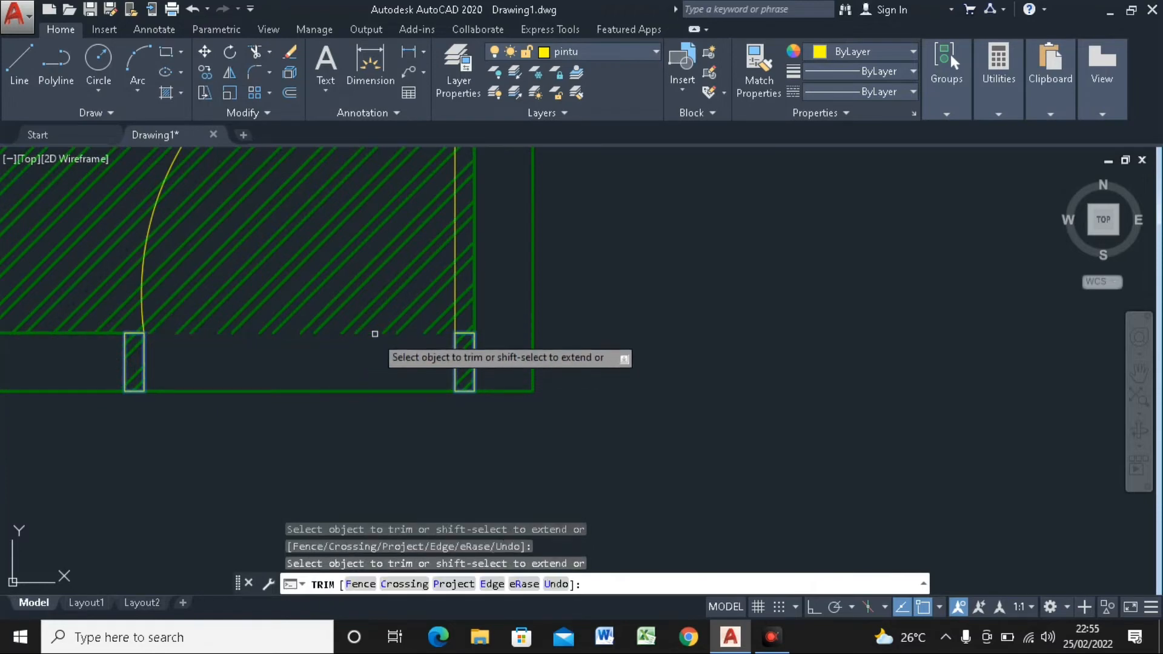
pyautogui.click(362, 391)
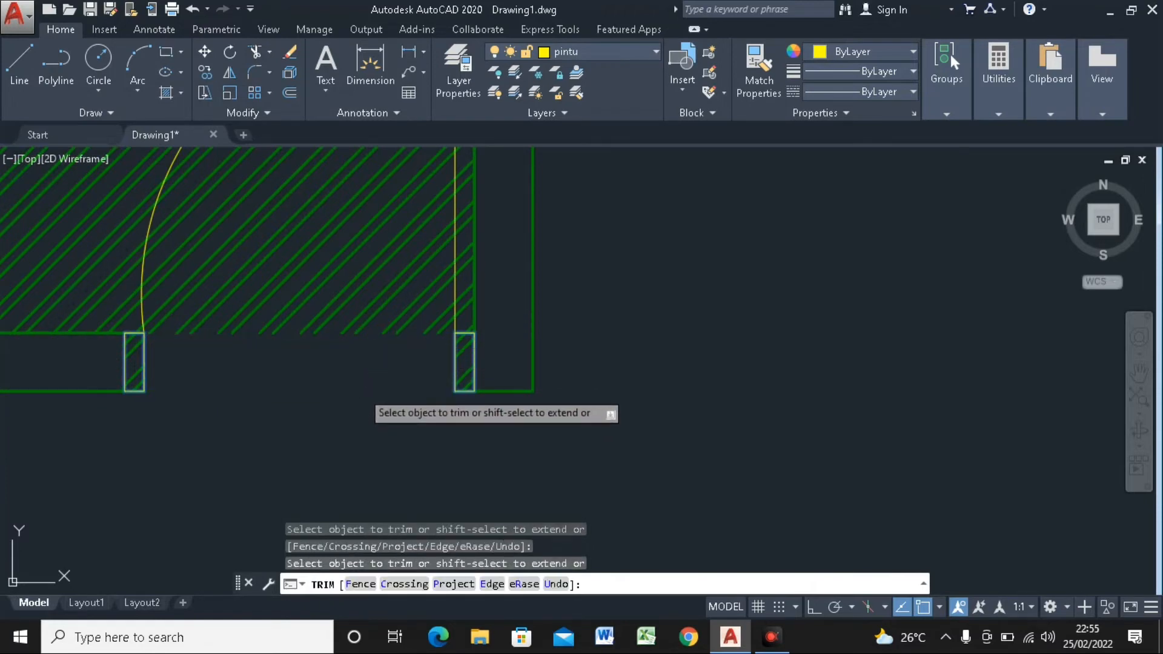
pyautogui.scroll(-8, 497, 402)
pyautogui.scroll(5, 498, 402)
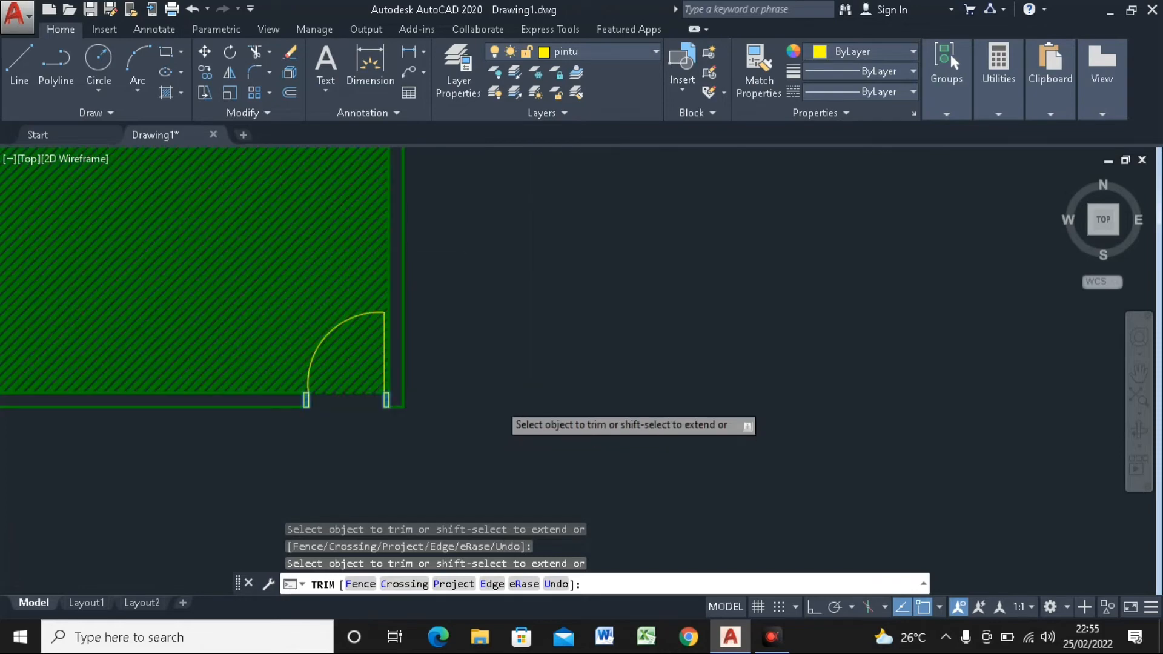
pyautogui.press('Escape')
# End the trimming and erase the hatch that fills the room inside the walls
pyautogui.scroll(-6, 494, 397)
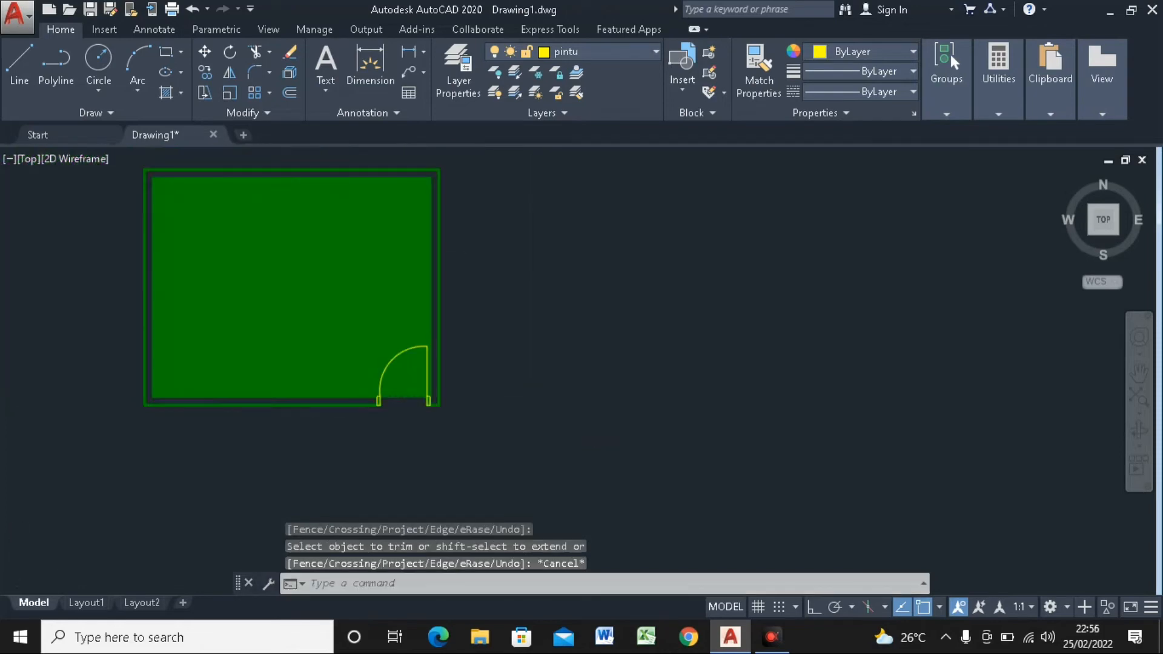
pyautogui.scroll(2, 394, 346)
pyautogui.click(394, 351)
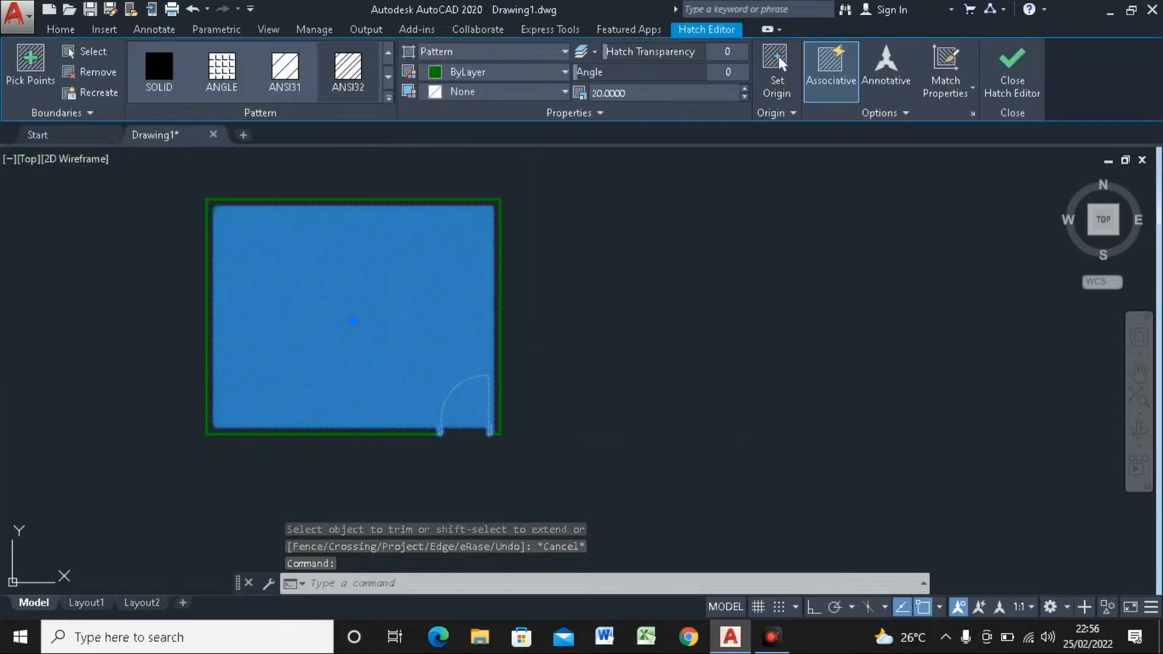
pyautogui.press('Delete')
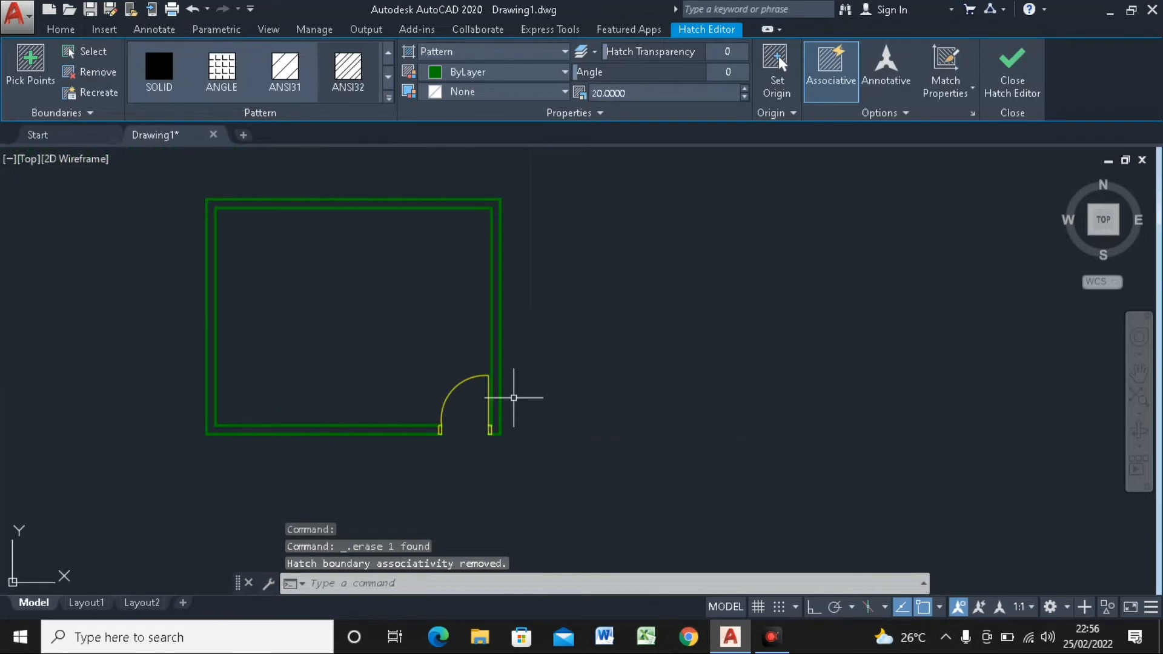
# Make jendela the current layer and draw a 5 by 15 upright rectangle in the empty area right of the floor plan
pyautogui.scroll(2, 516, 411)
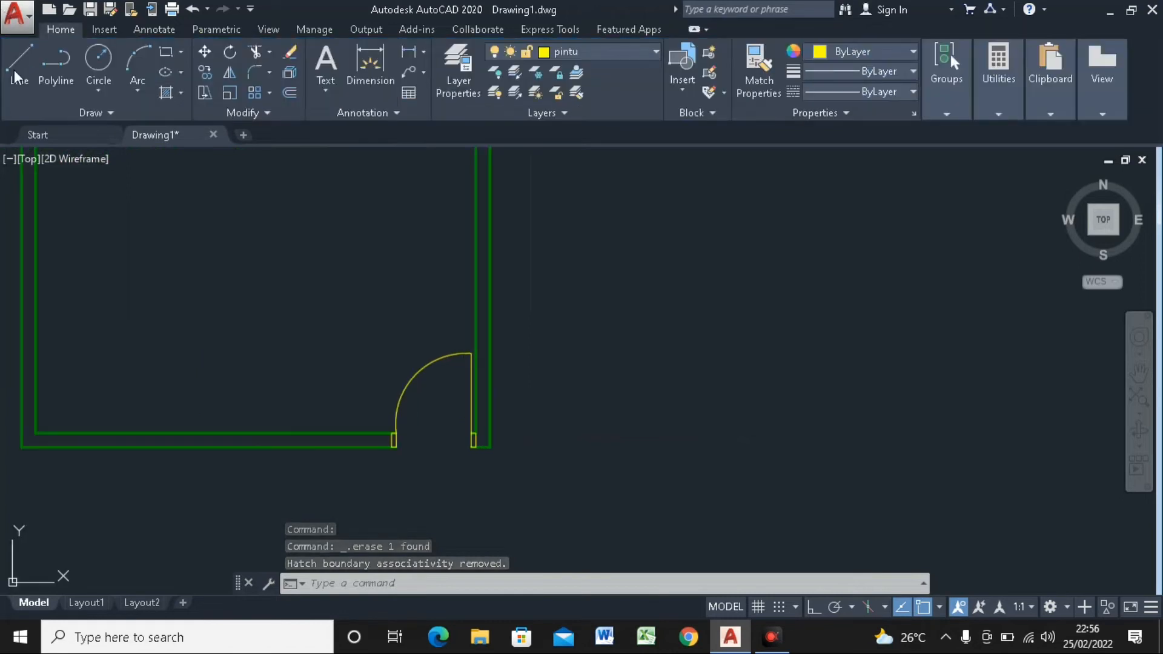
pyautogui.moveTo(178, 303); pyautogui.dragTo(293, 333, button='middle')
pyautogui.scroll(-2, 294, 330)
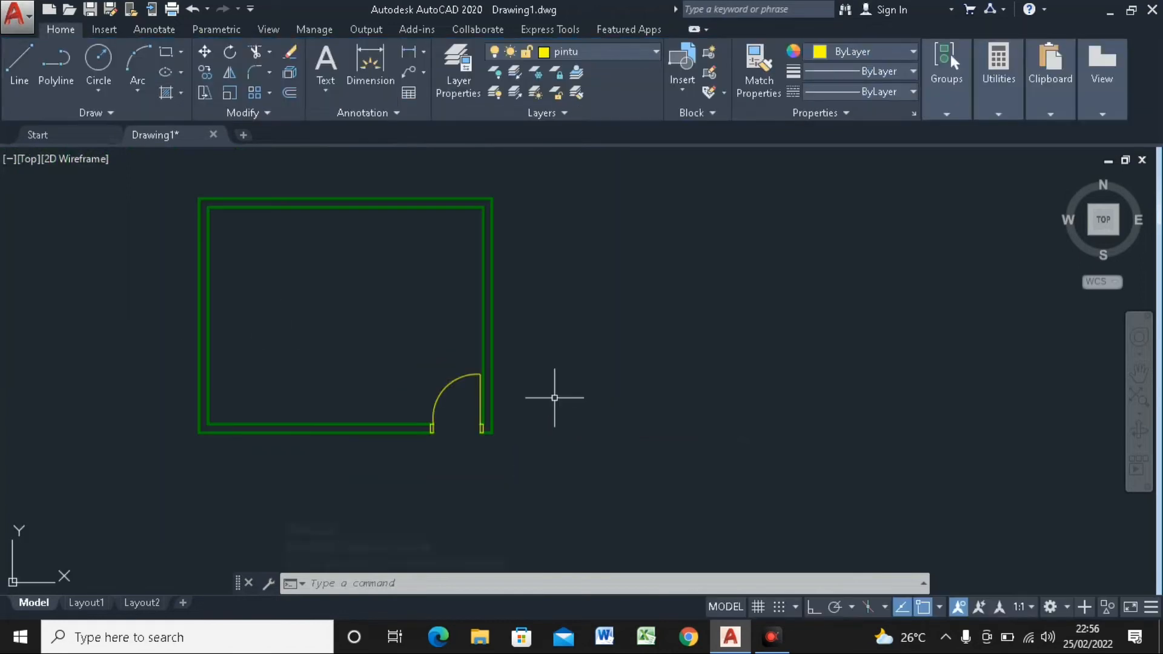
pyautogui.click(577, 53)
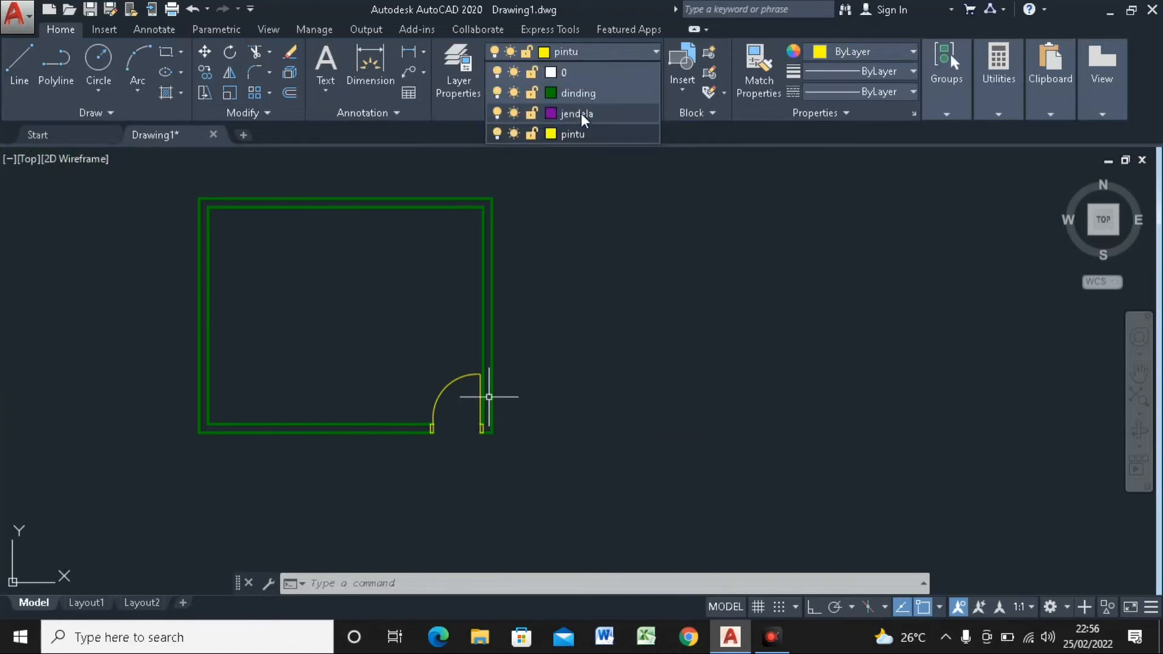
pyautogui.click(580, 113)
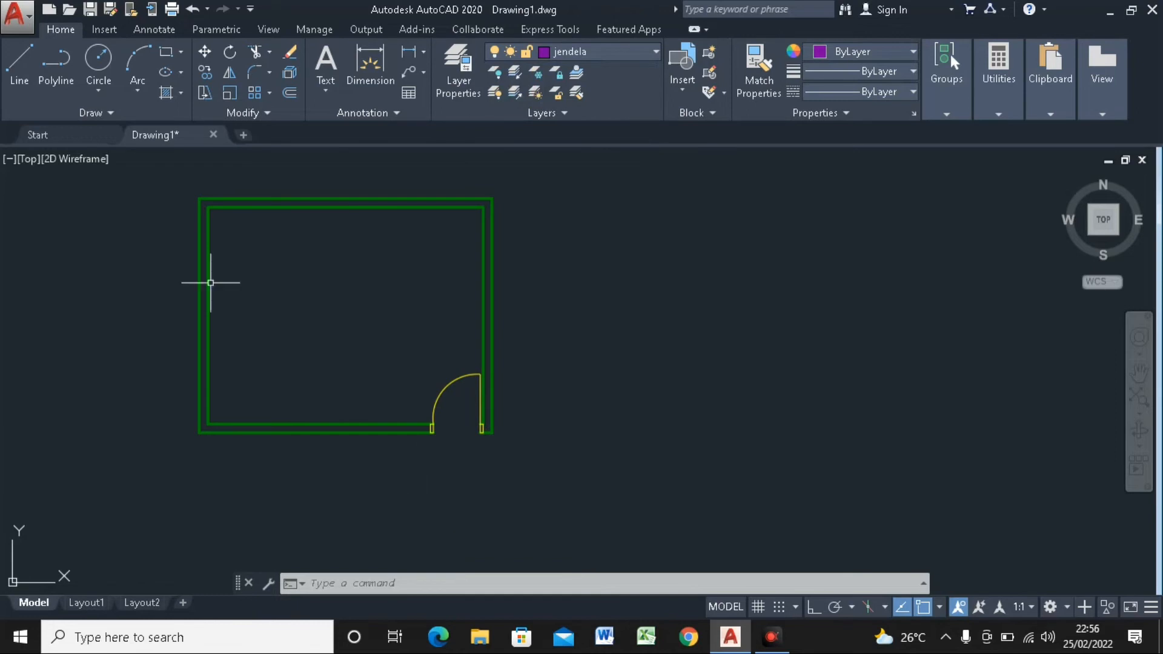
pyautogui.click(165, 52)
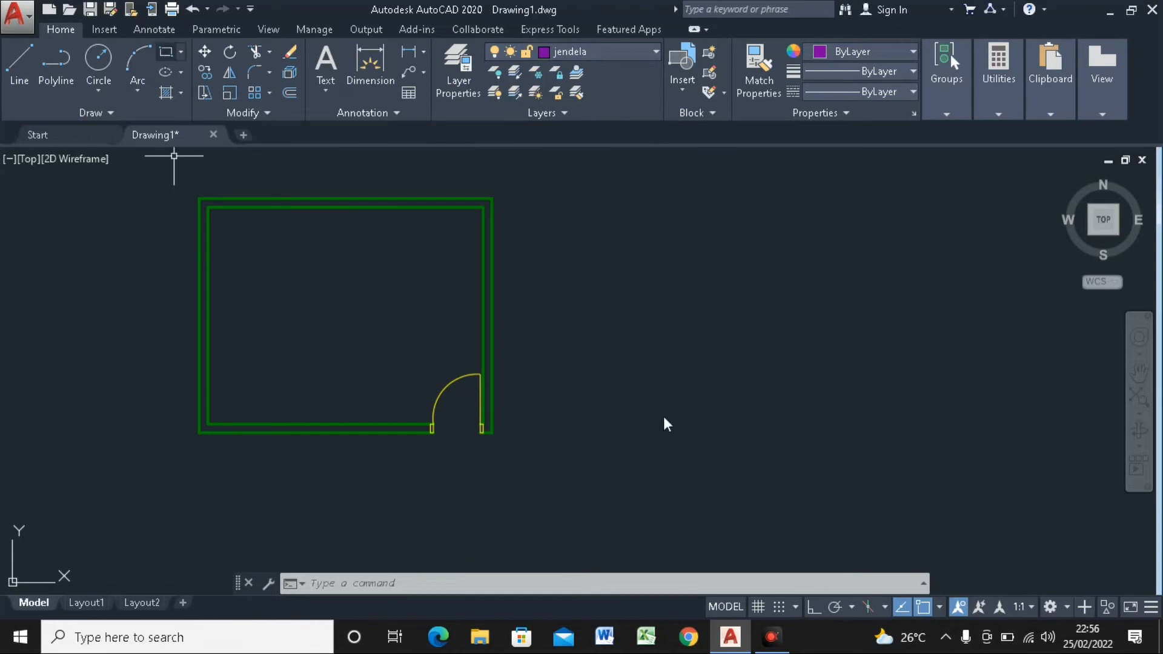
pyautogui.click(619, 434)
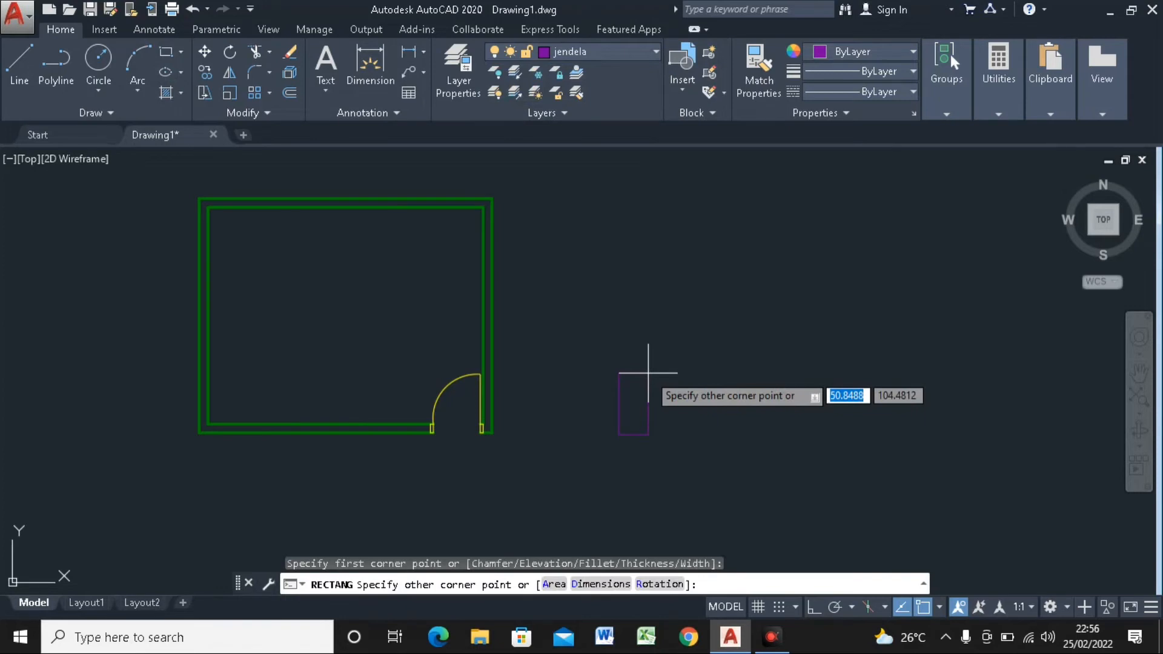
pyautogui.write('@')
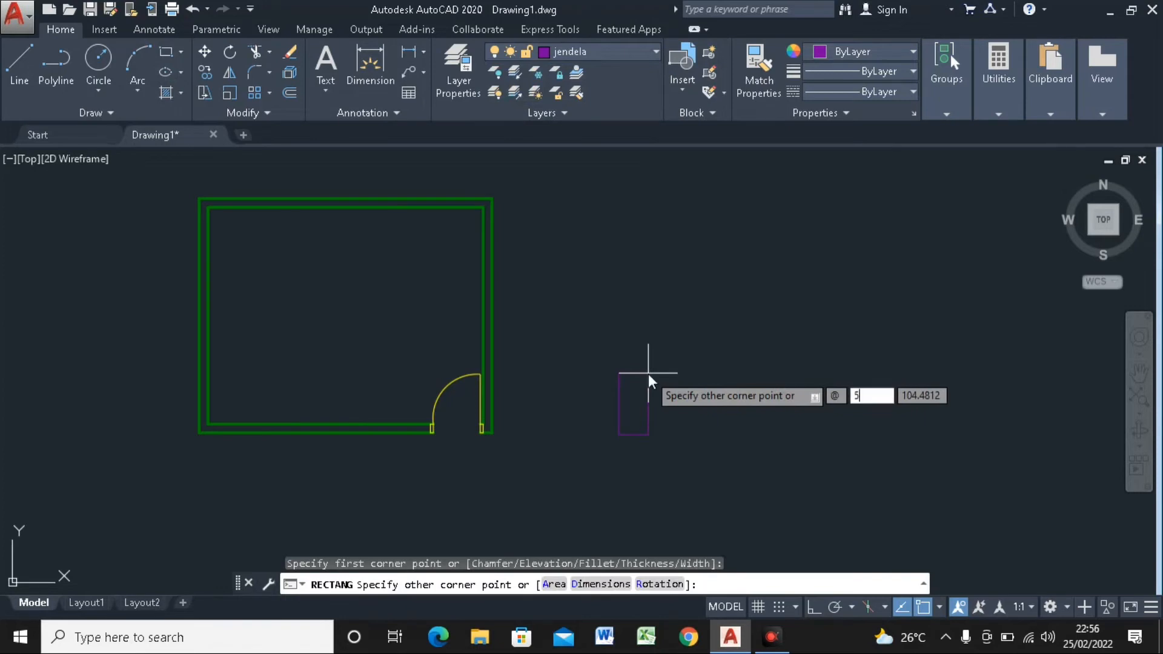
pyautogui.write('5,')
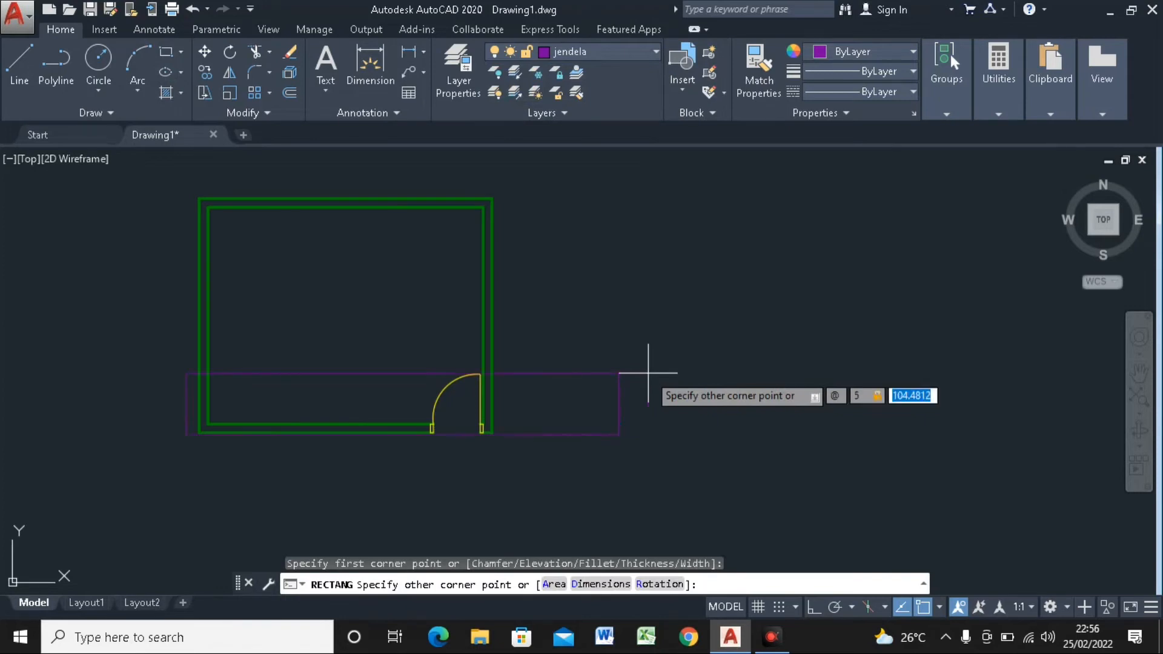
pyautogui.write('15')
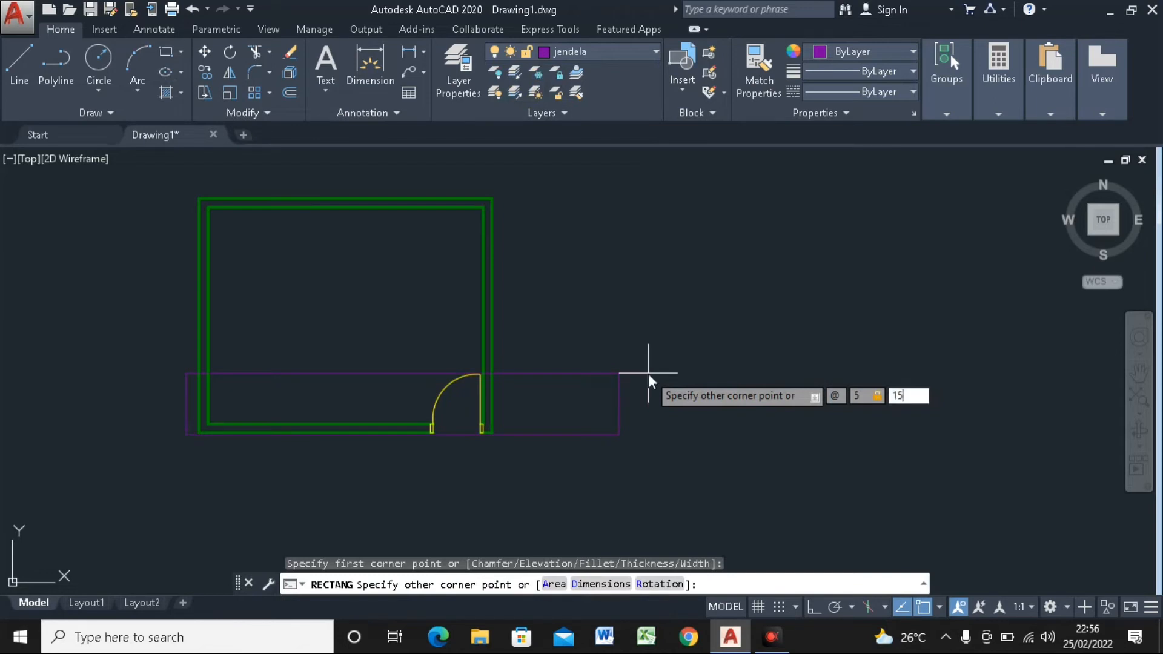
pyautogui.press('Return')
# With Ortho on, draw a 60-unit horizontal line to the right from the rectangle's lower-right corner
pyautogui.scroll(5, 664, 445)
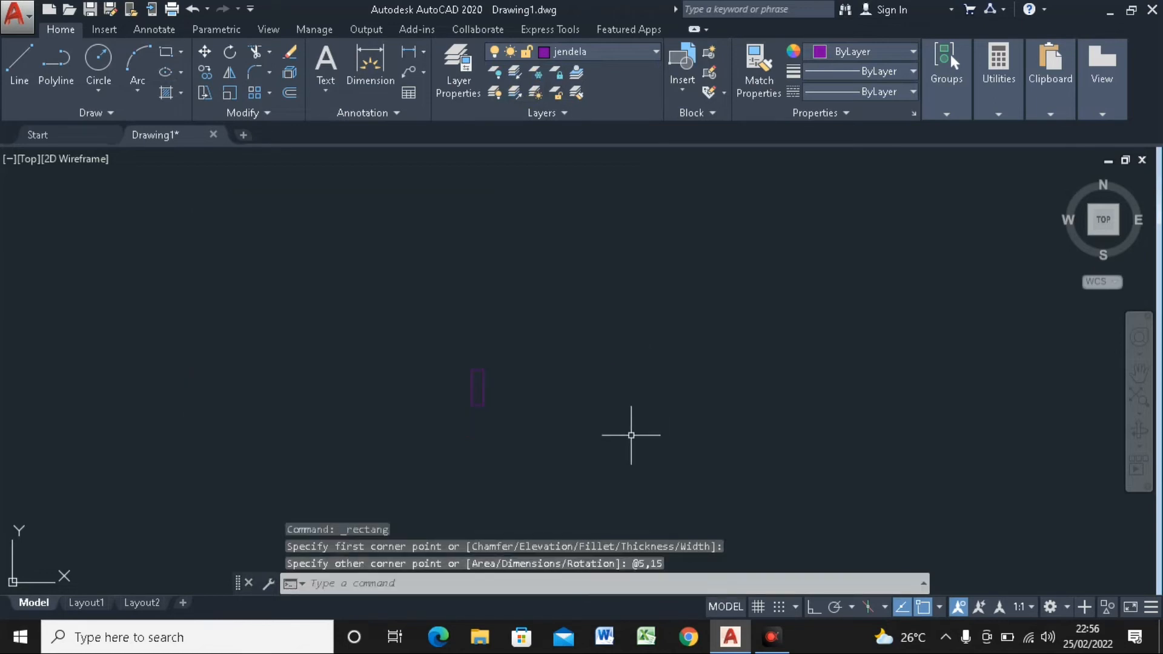
pyautogui.click(20, 61)
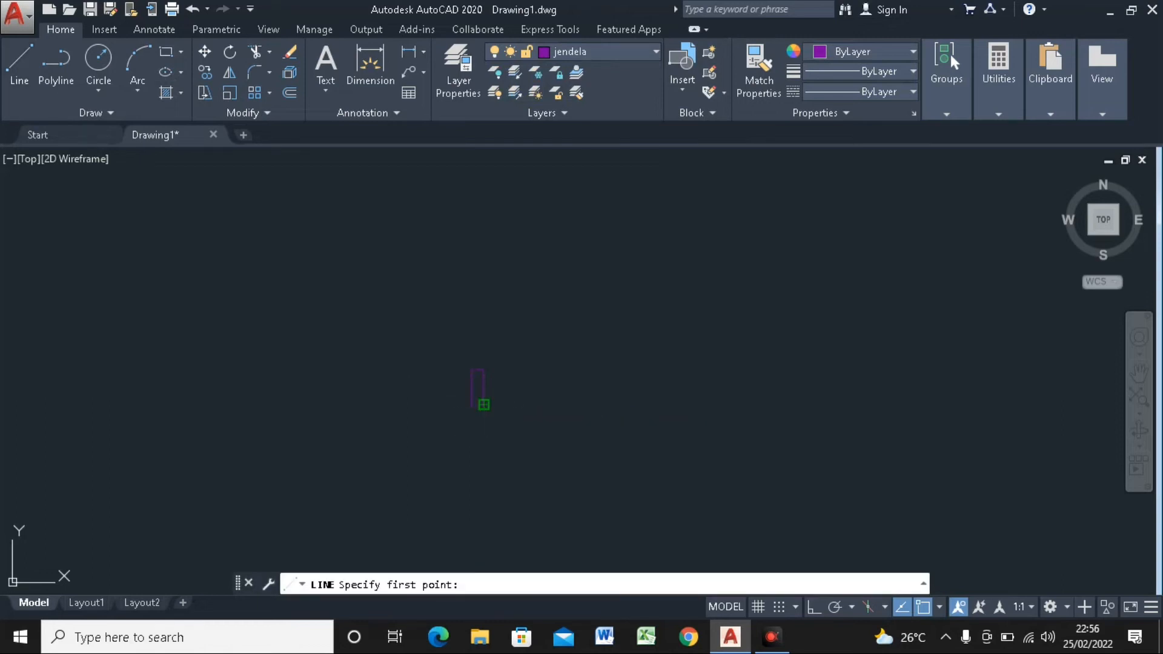
pyautogui.click(486, 404)
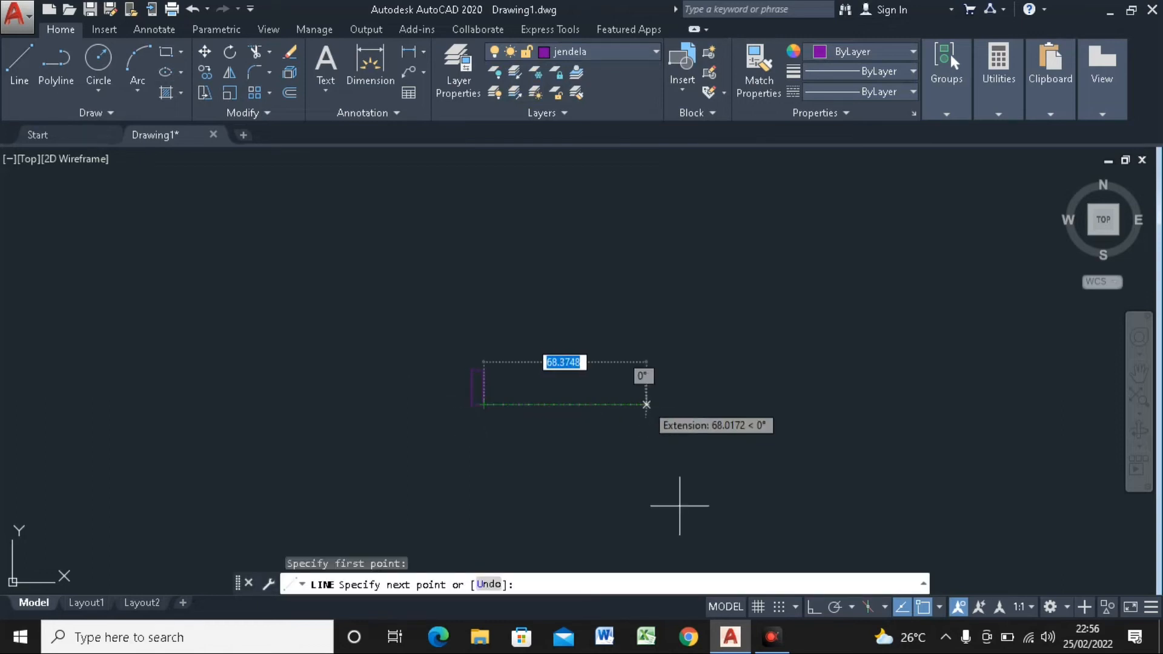
pyautogui.click(815, 608)
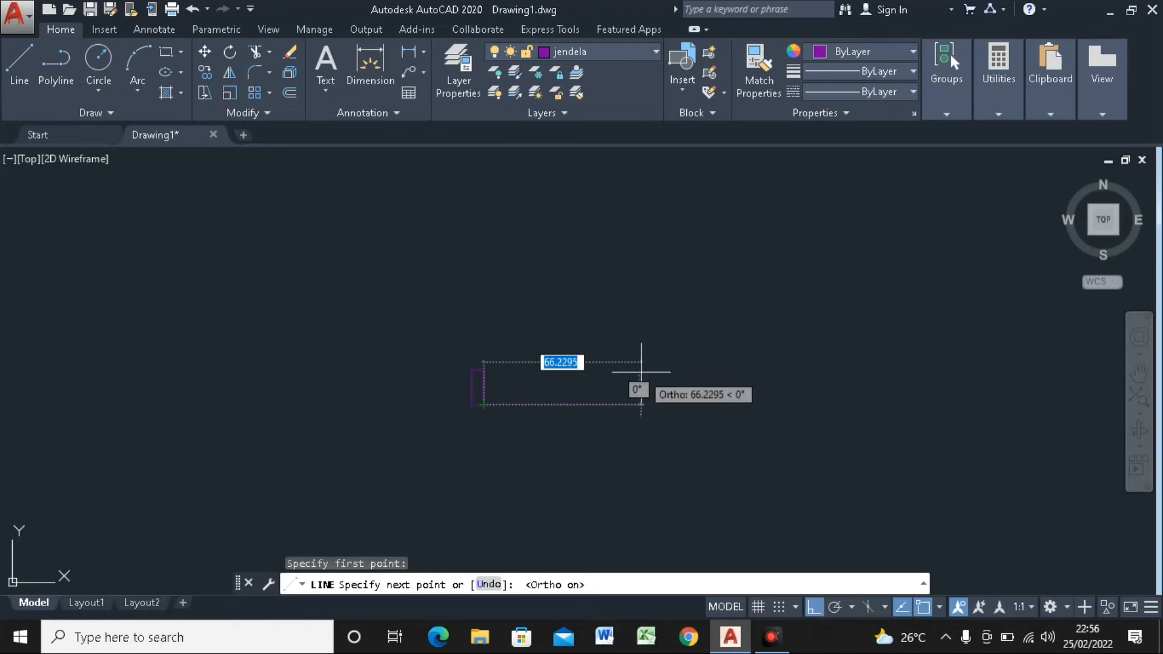
pyautogui.write('60')
pyautogui.press('Return')
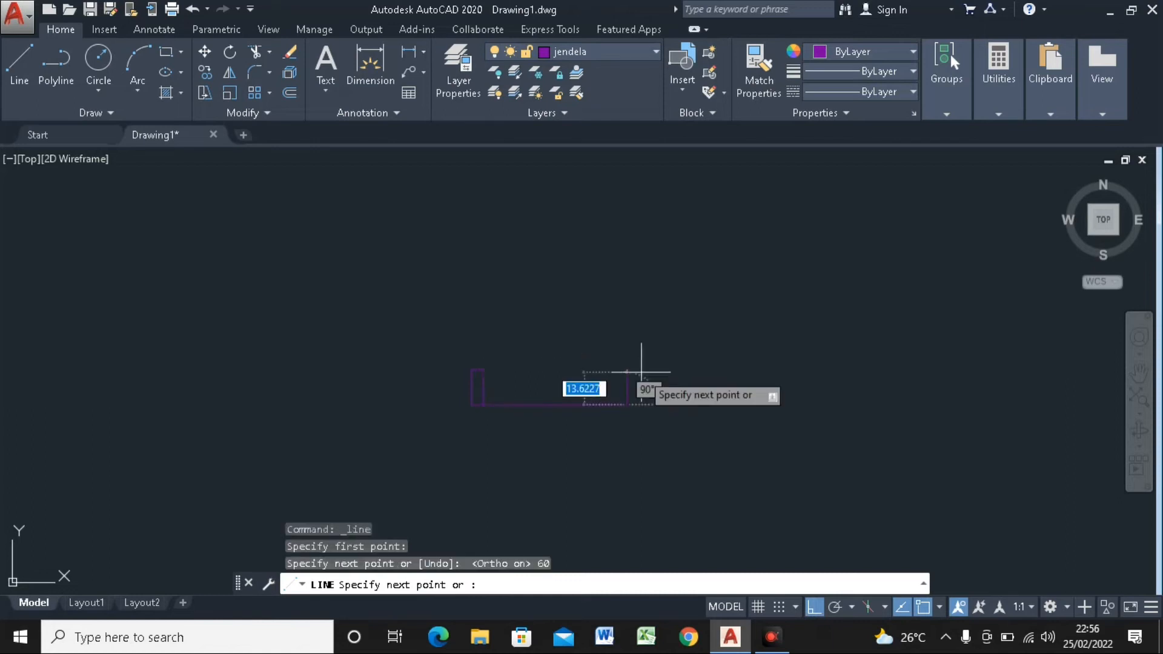
pyautogui.press('Escape')
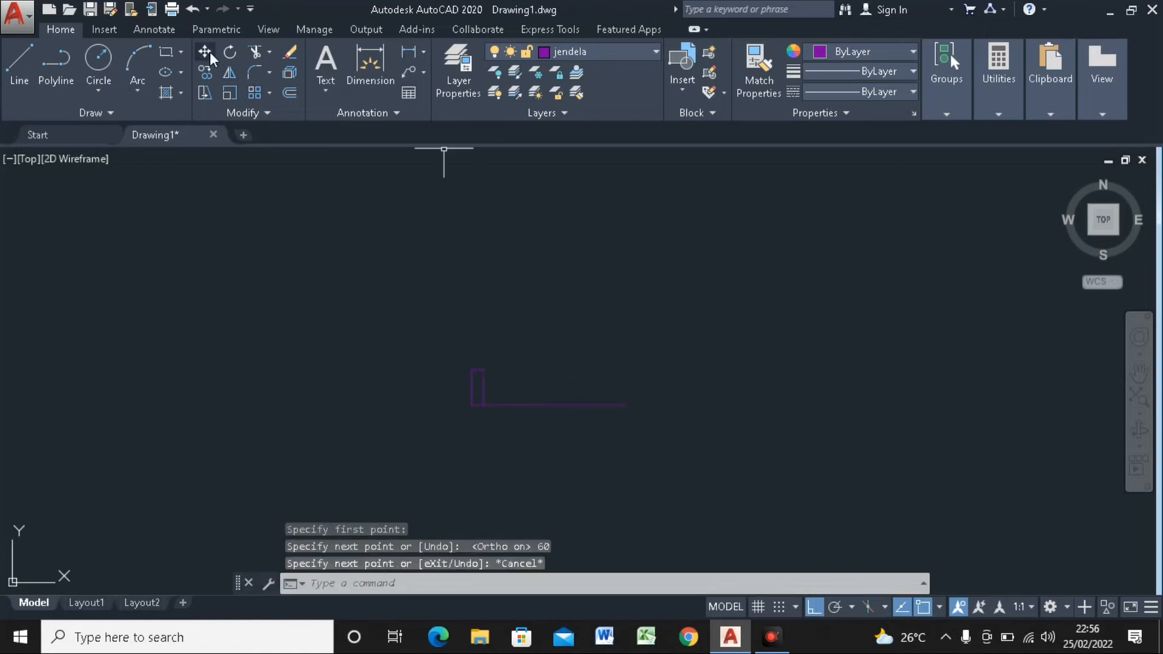
# Copy the rectangle from its lower-left corner to the right end of the 60-unit line
pyautogui.click(206, 72)
pyautogui.scroll(4, 474, 377)
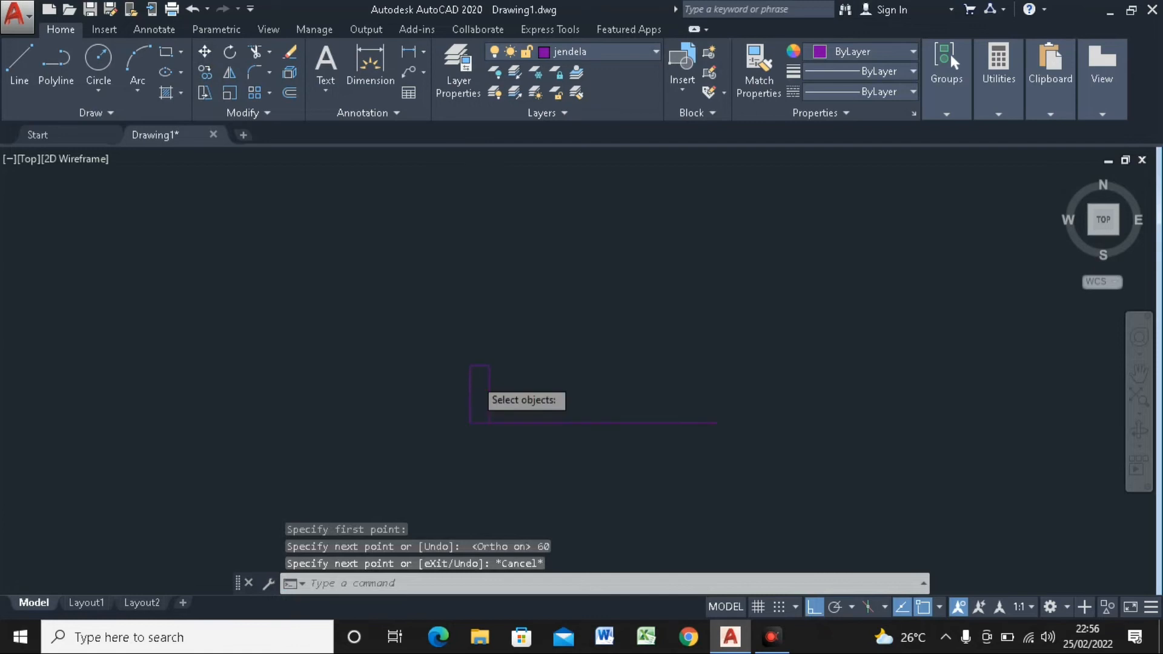
pyautogui.click(489, 357)
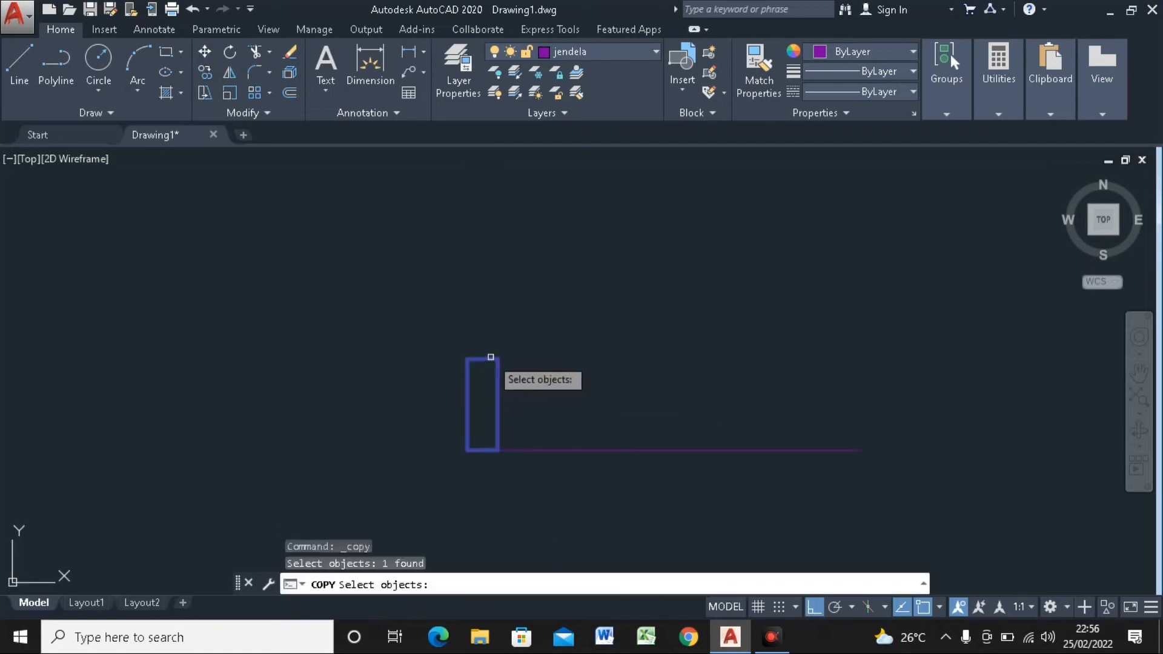
pyautogui.press('Return')
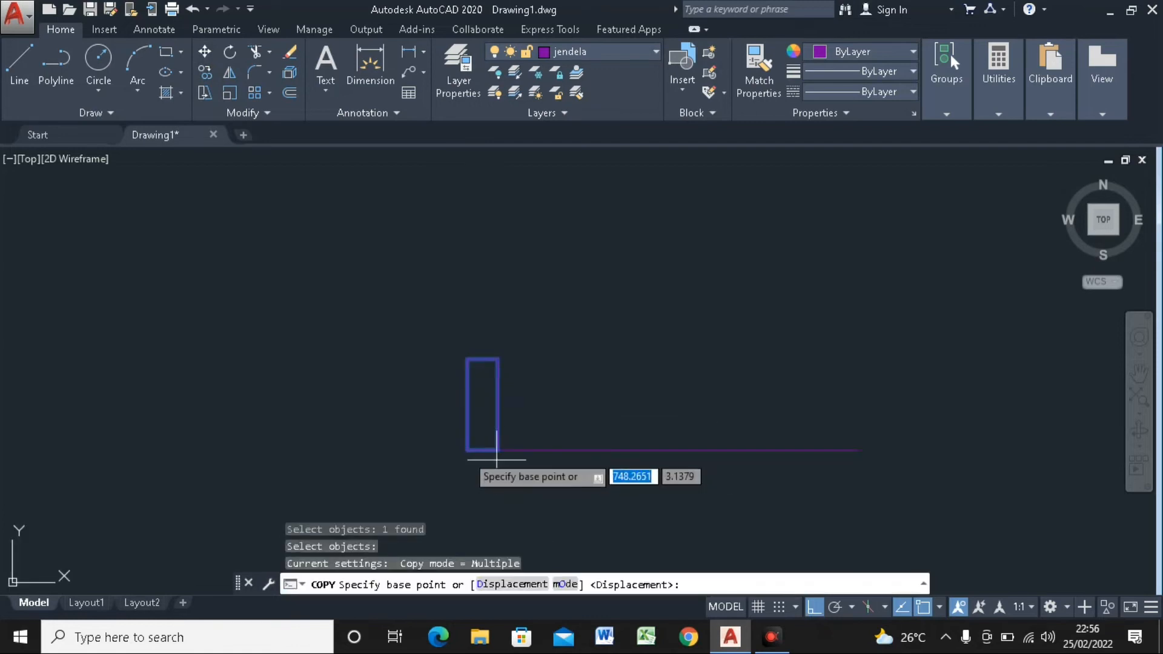
pyautogui.click(462, 446)
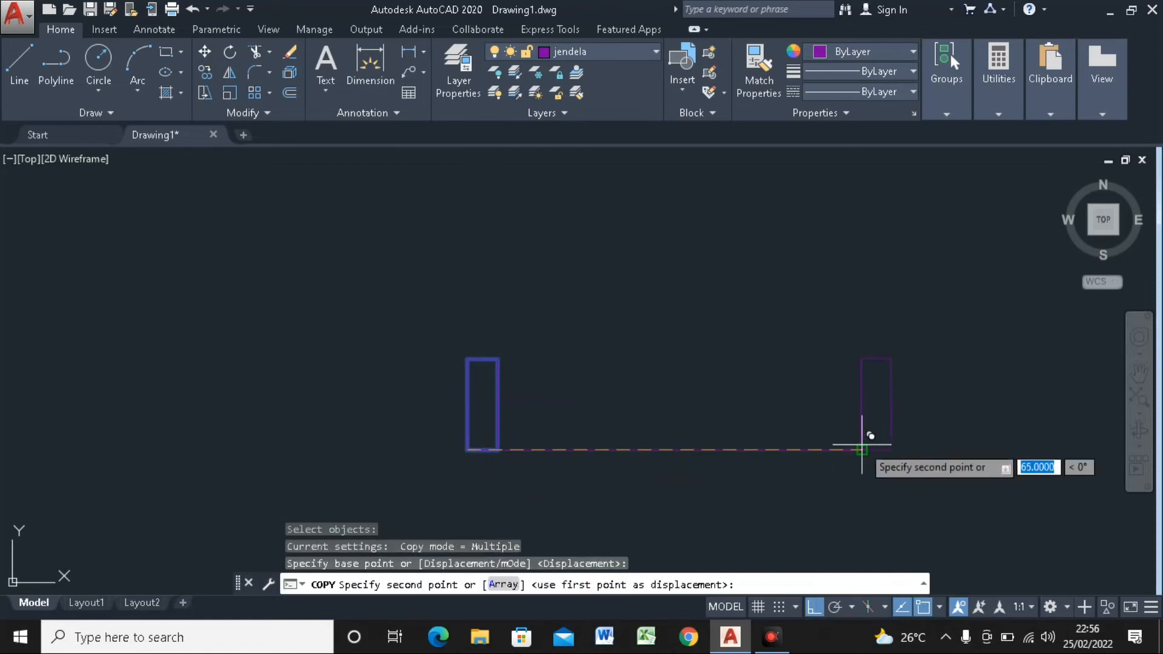
pyautogui.click(861, 449)
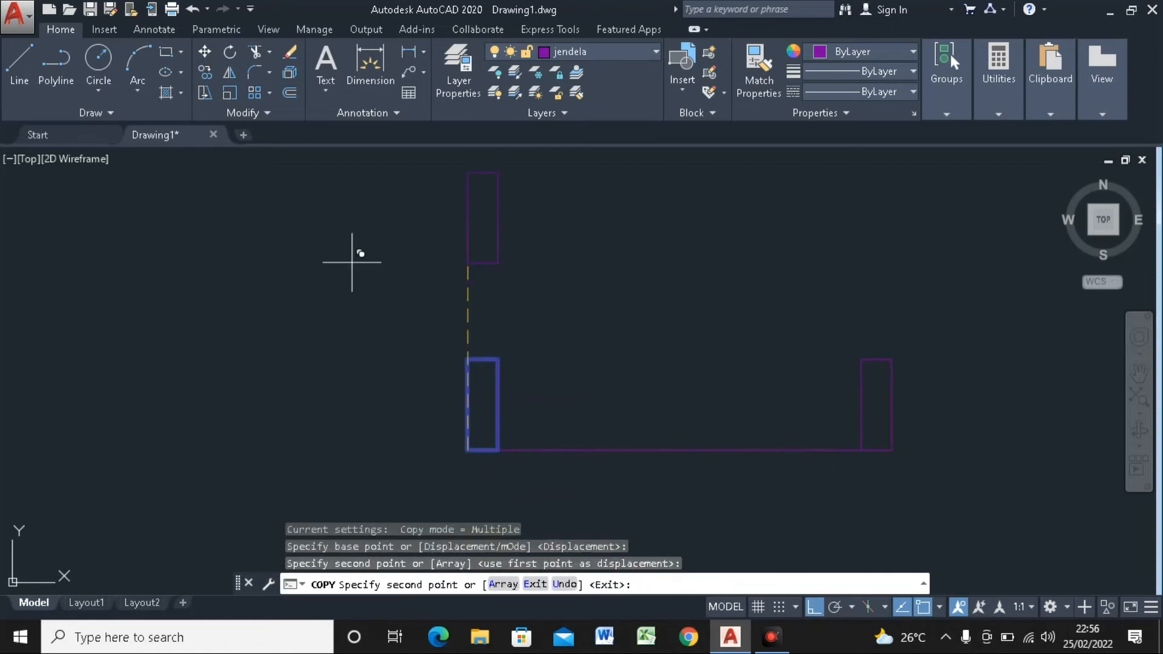
pyautogui.press('Escape')
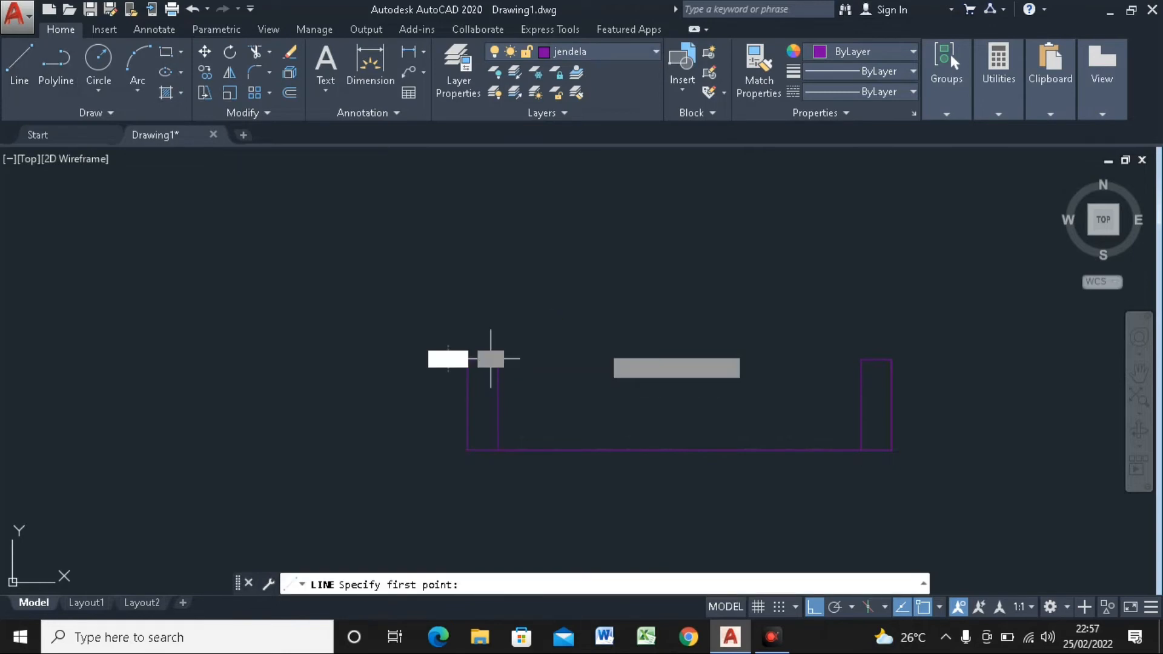
# Draw two horizontal lines between the window's end rectangles, one along their tops and one joining the midpoints of their facing sides
pyautogui.click(490, 359)
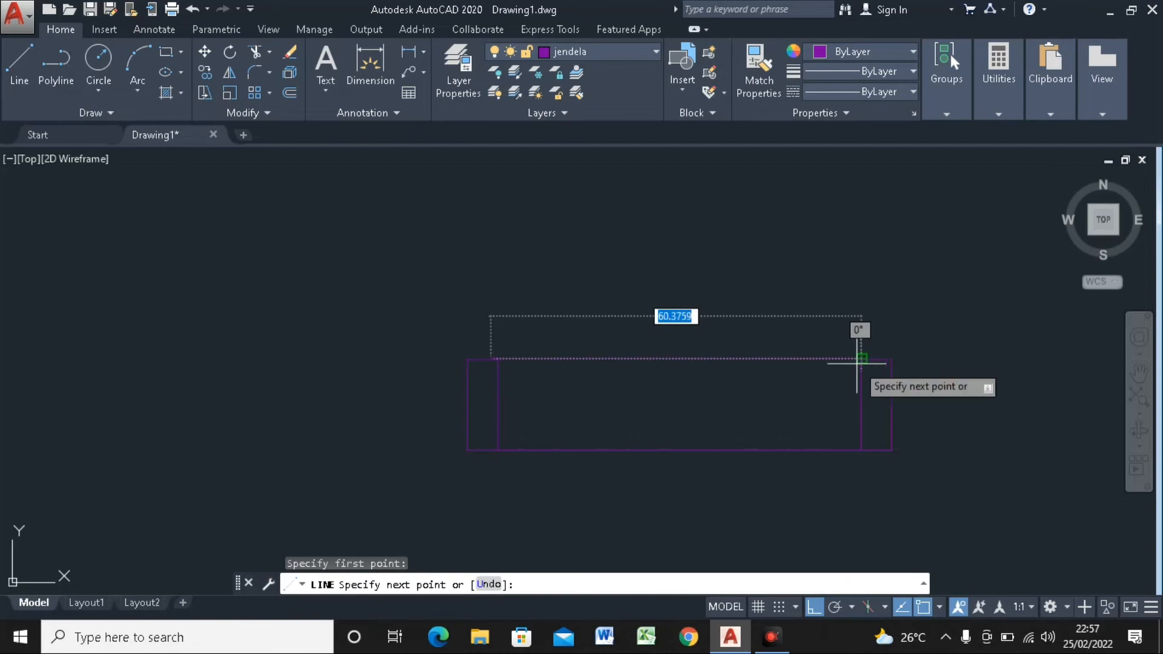
pyautogui.click(857, 363)
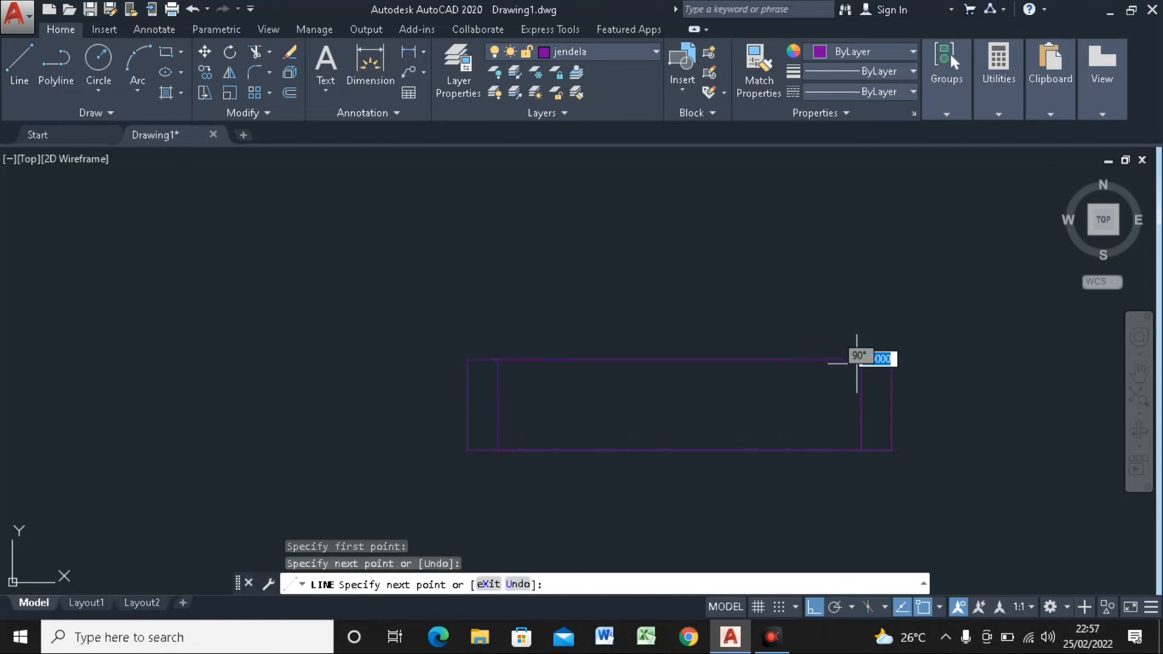
pyautogui.press('Escape')
pyautogui.press('Return')
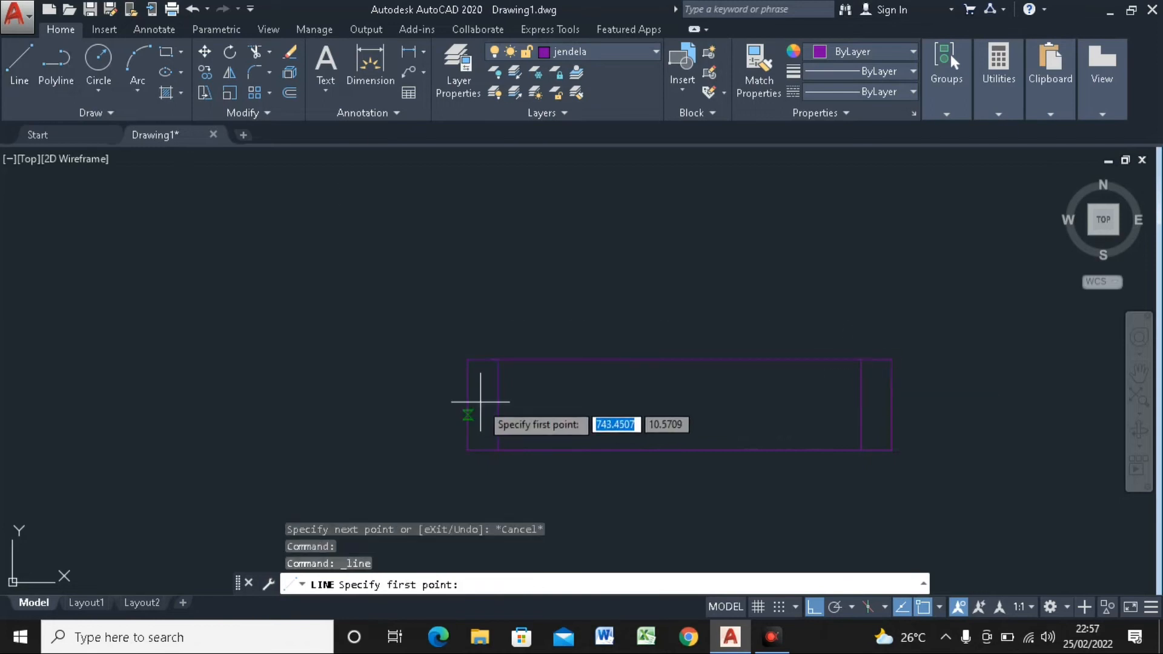
pyautogui.click(496, 406)
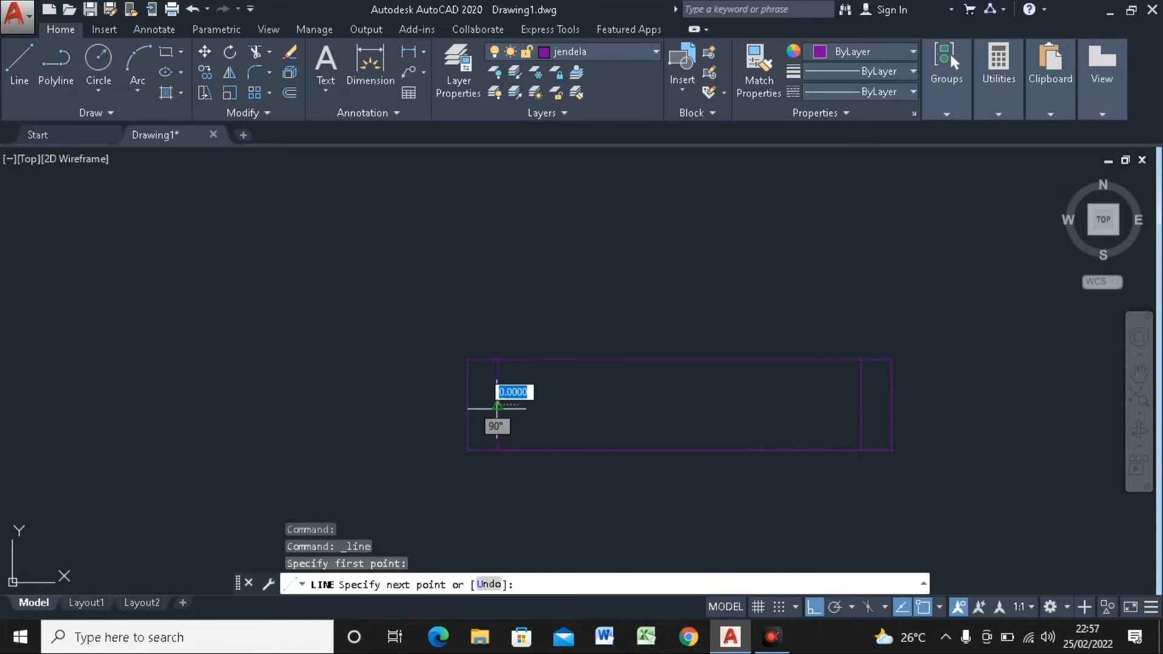
pyautogui.click(861, 404)
pyautogui.press('Escape')
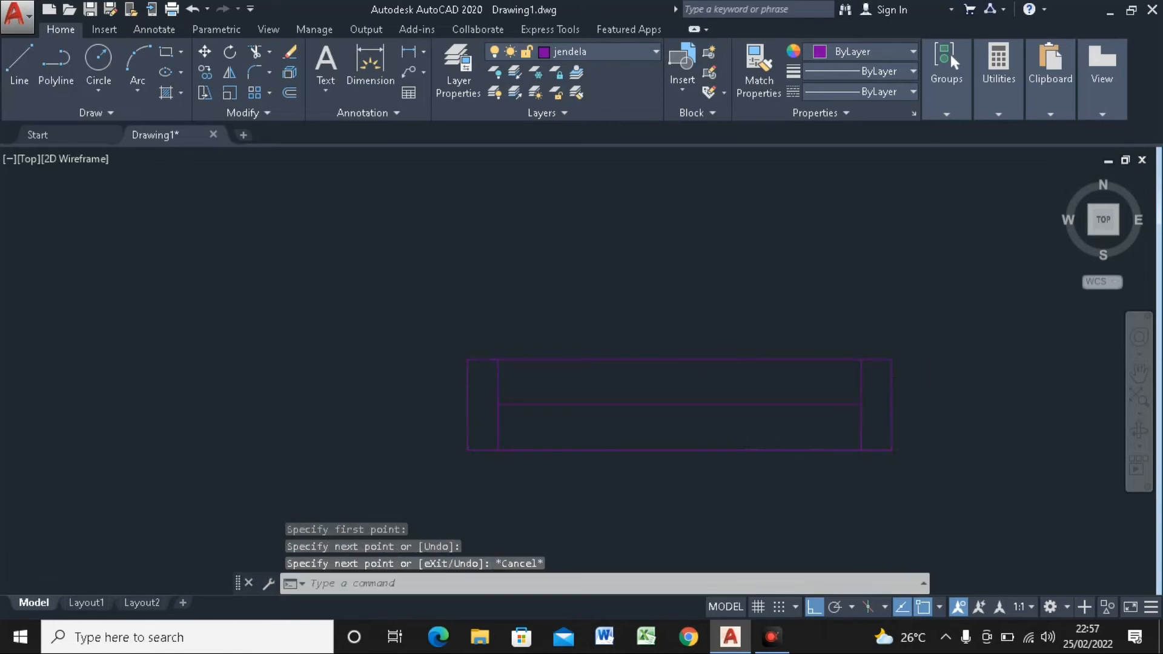
# With Ortho off, move the whole window from the midpoint of its lower edge to the midpoint of the bottom wall's outer line
pyautogui.scroll(-5, 652, 355)
pyautogui.moveTo(555, 356); pyautogui.dragTo(671, 379, button='middle')
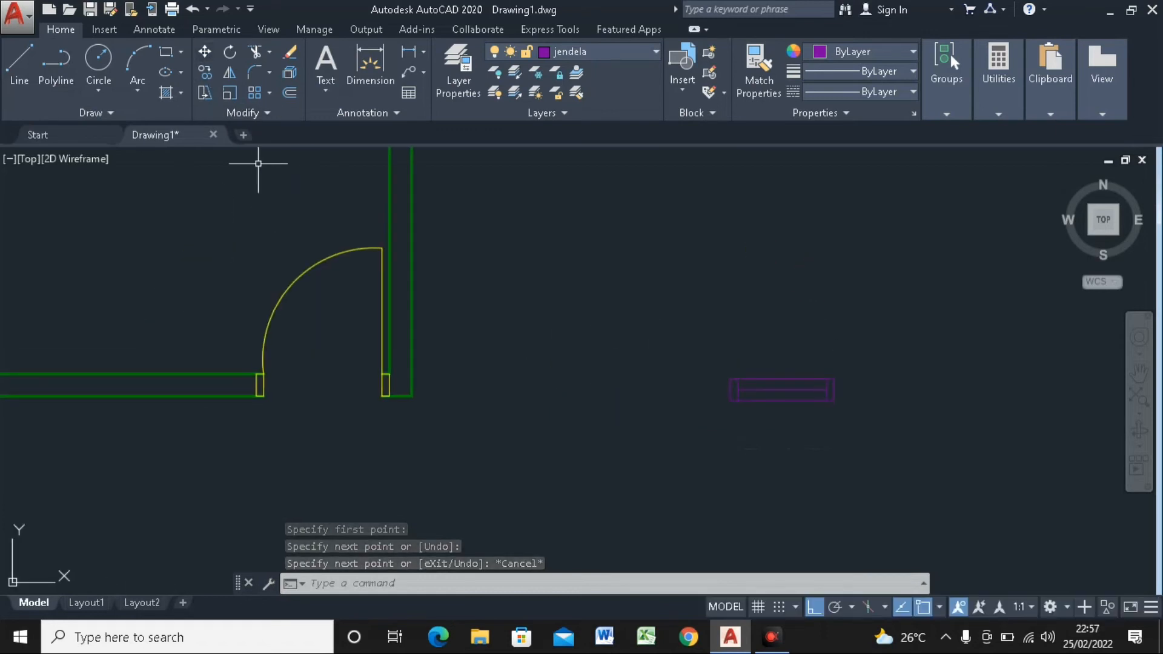
pyautogui.write('m')
pyautogui.press('Return')
pyautogui.click(861, 337)
pyautogui.click(703, 433)
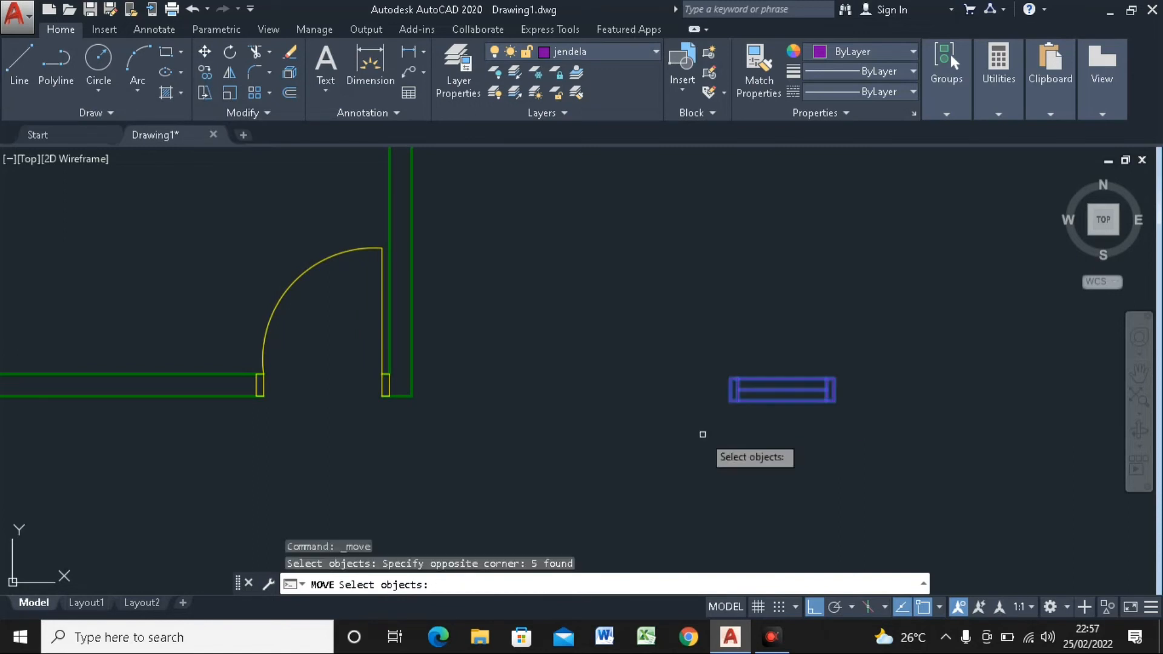
pyautogui.press('Return')
pyautogui.scroll(4, 787, 409)
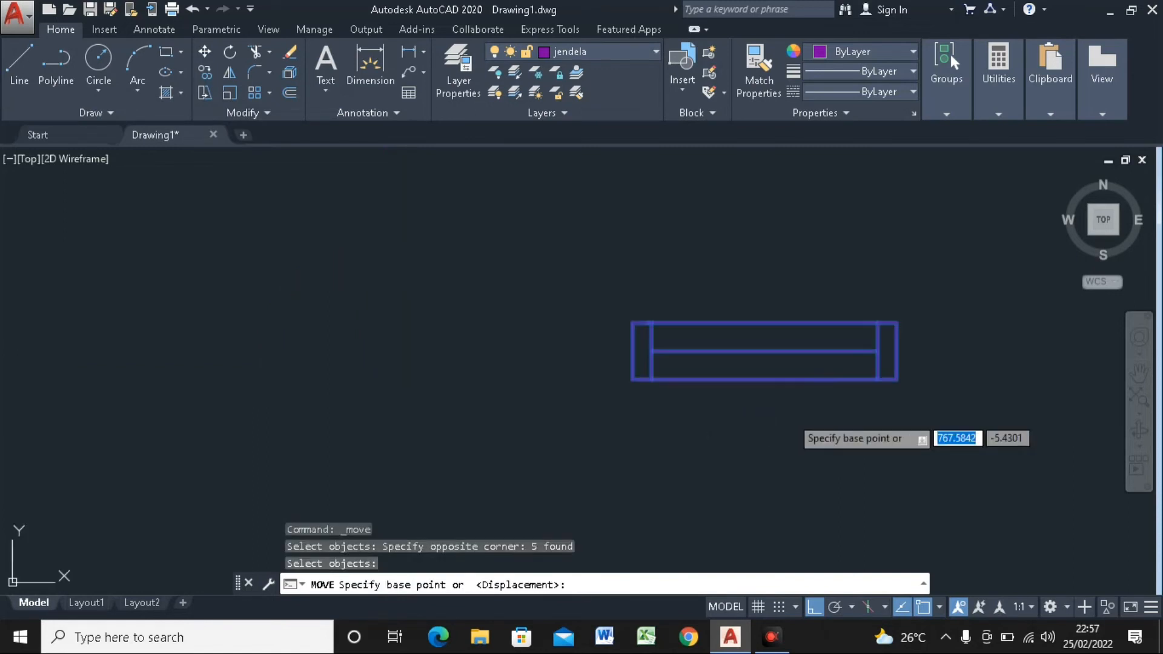
pyautogui.click(764, 379)
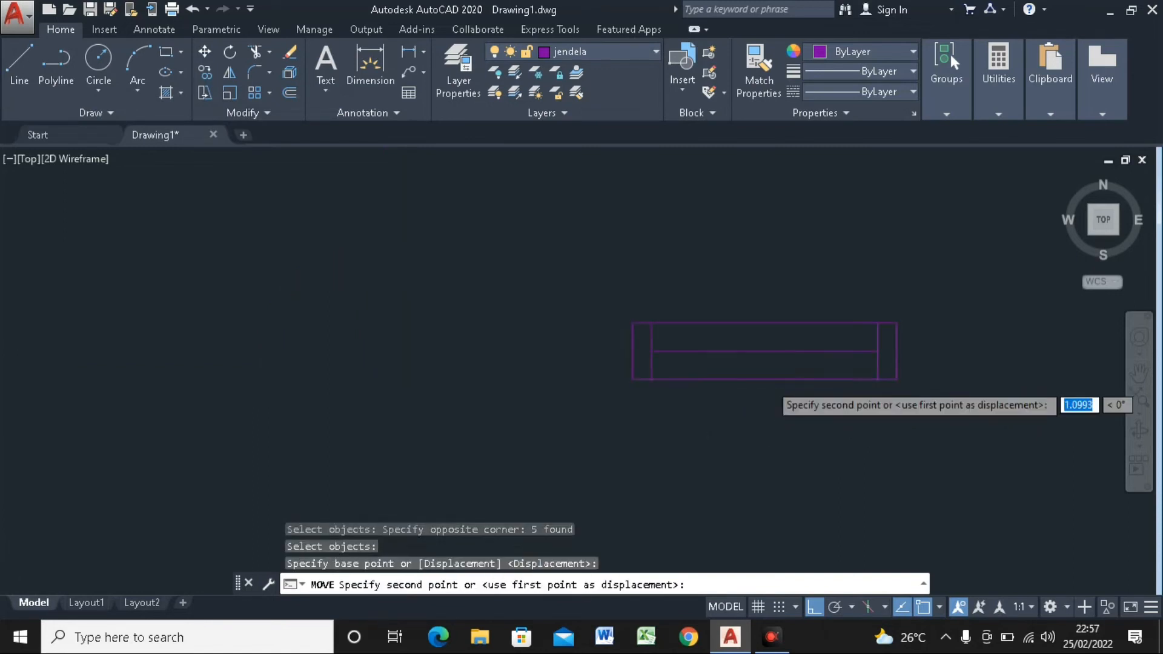
pyautogui.scroll(-8, 787, 364)
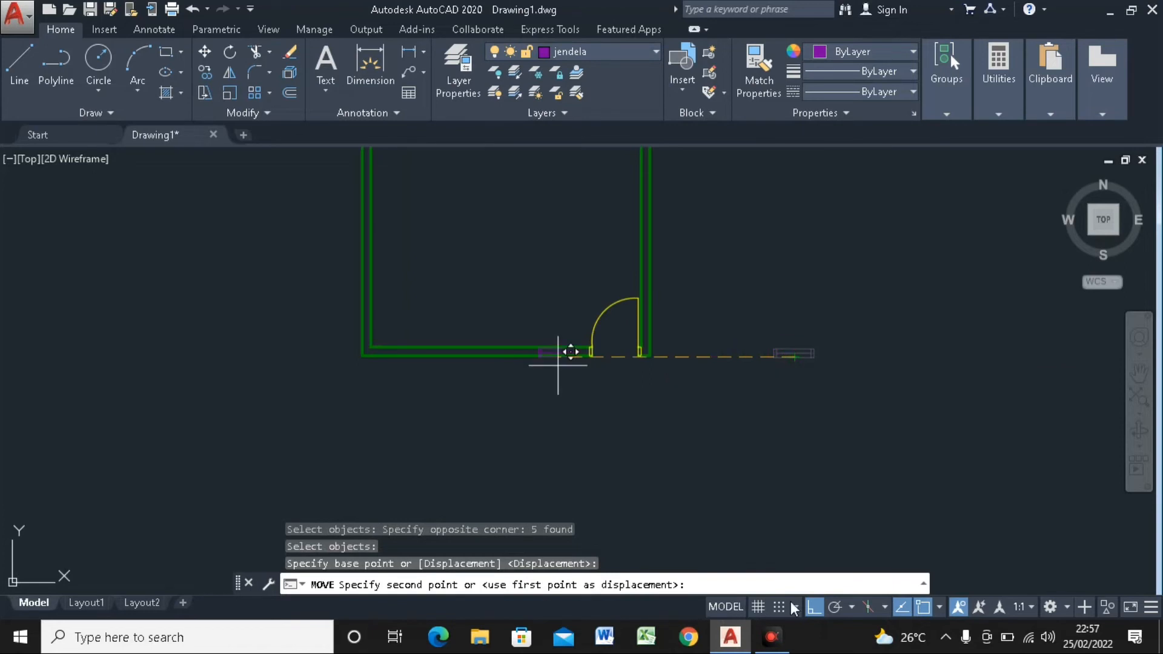
pyautogui.click(820, 612)
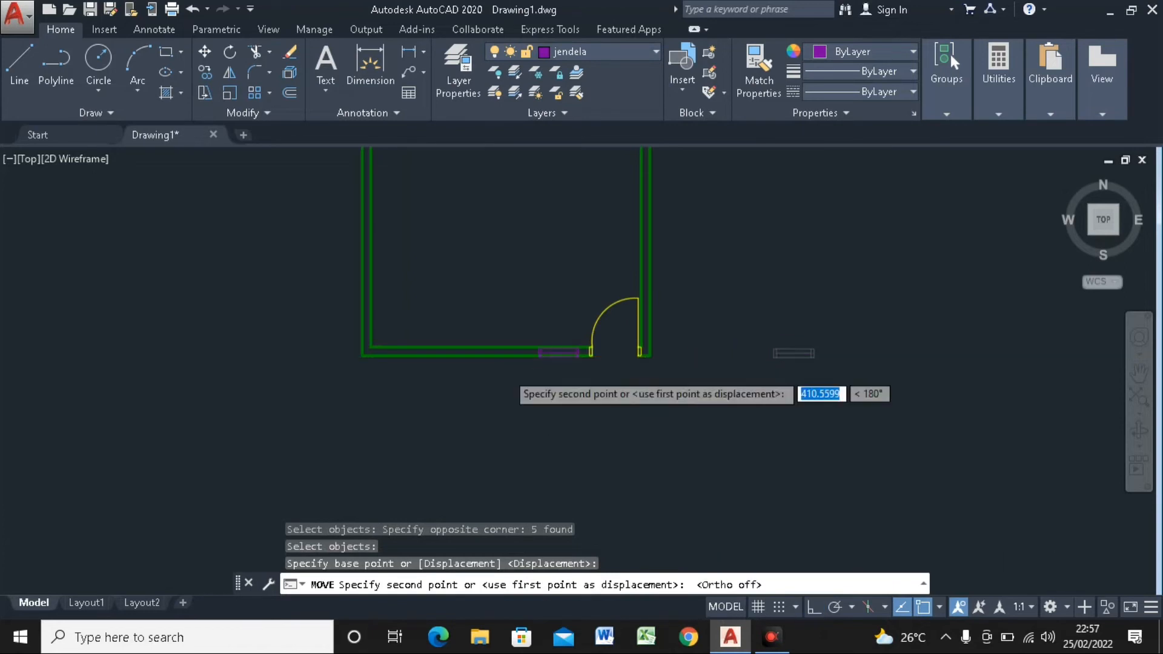
pyautogui.scroll(2, 508, 366)
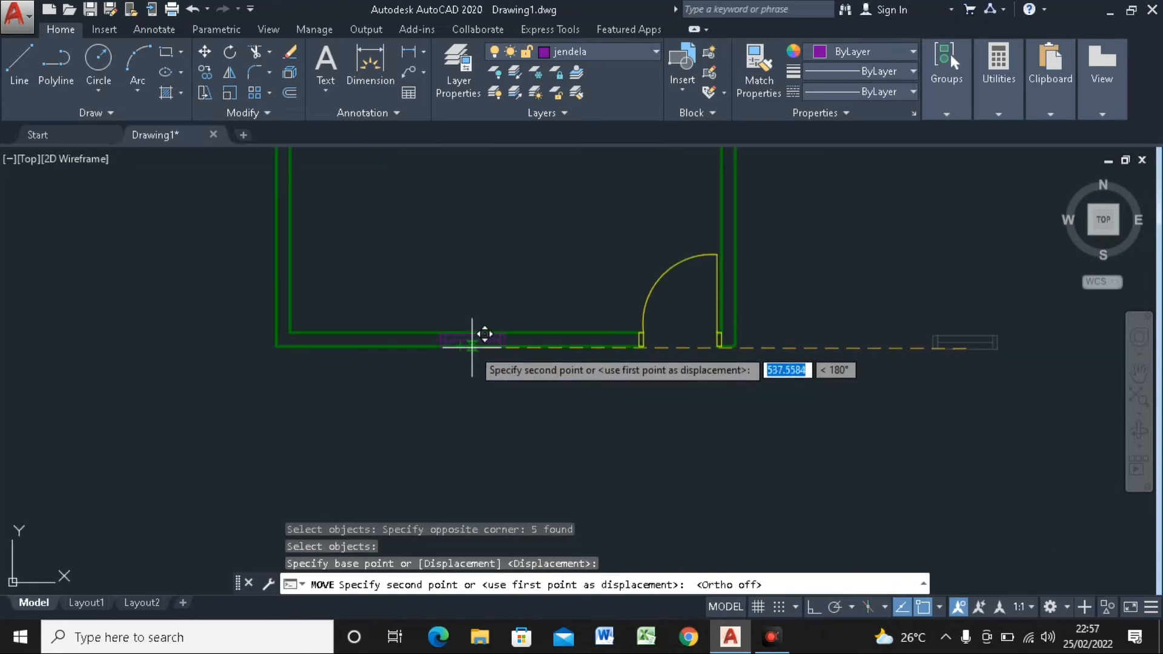
pyautogui.scroll(2, 485, 334)
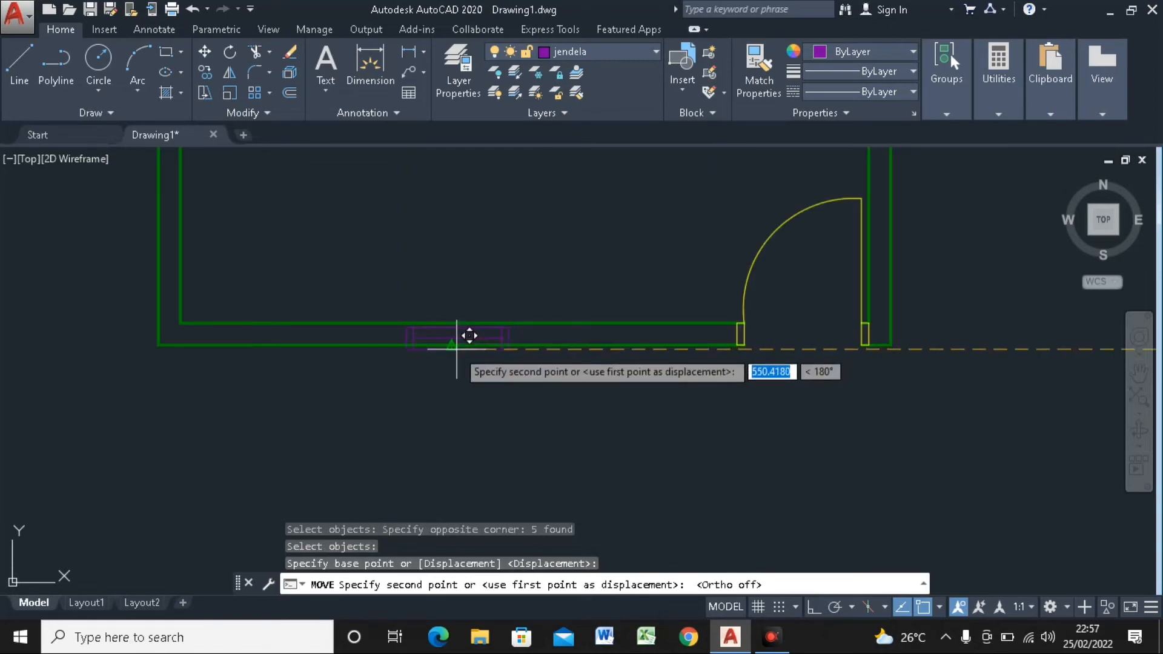
pyautogui.click(463, 333)
pyautogui.scroll(-2, 464, 391)
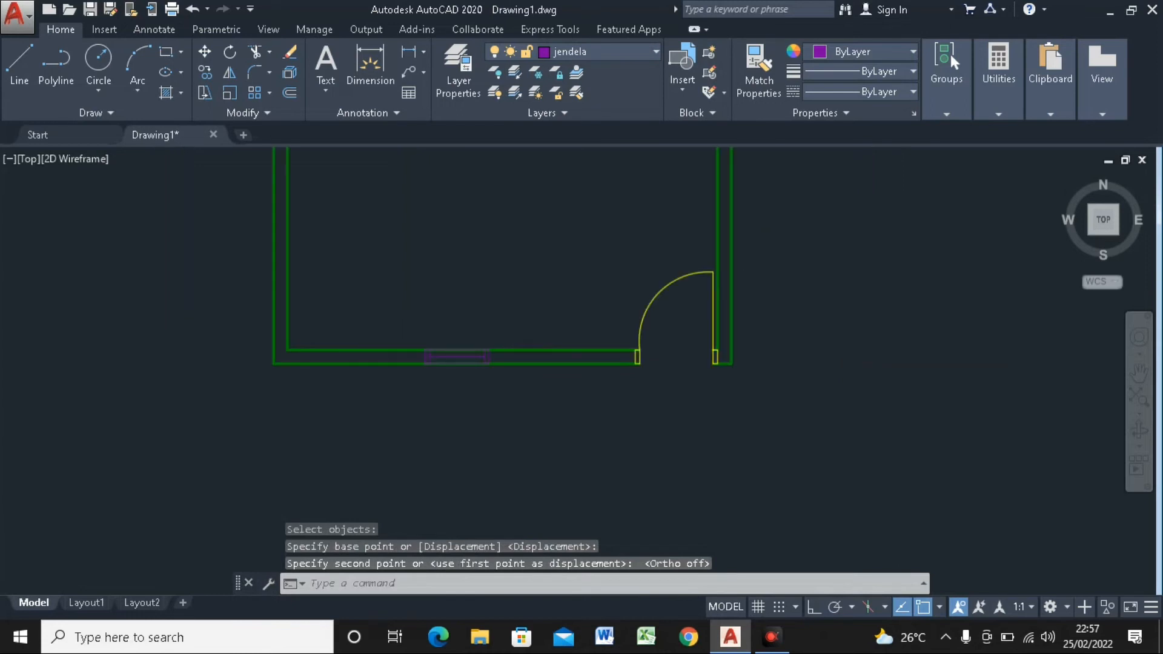
# Try to trim both wall lines across the window, using its two end rectangles as cutting edges
pyautogui.scroll(5, 465, 359)
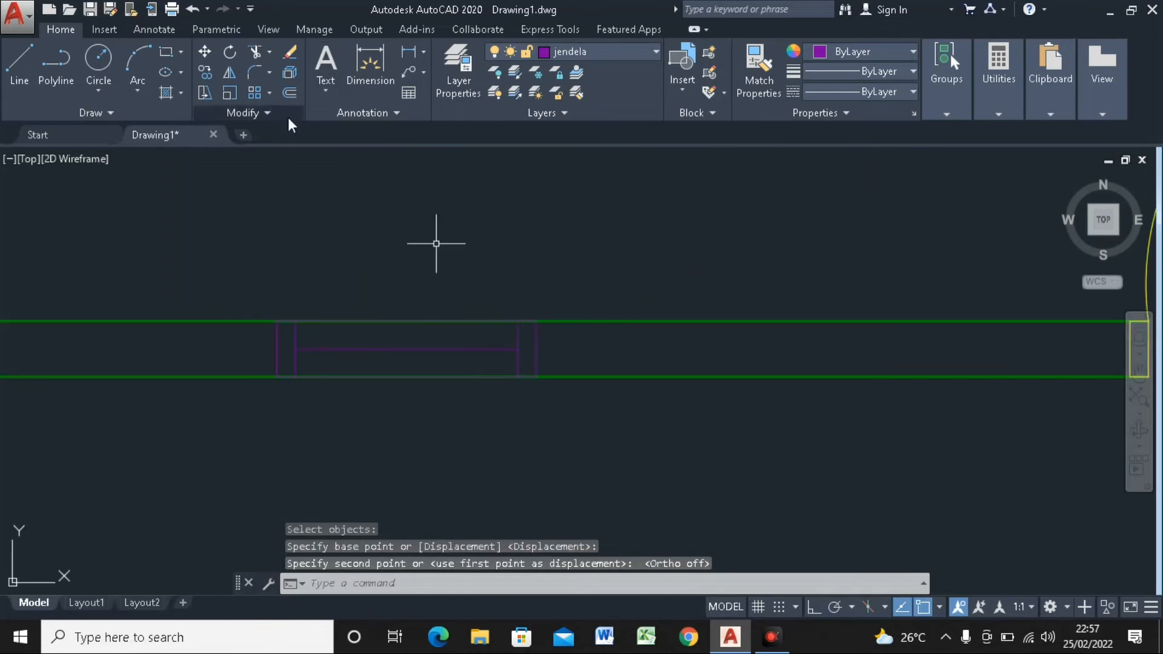
pyautogui.click(255, 52)
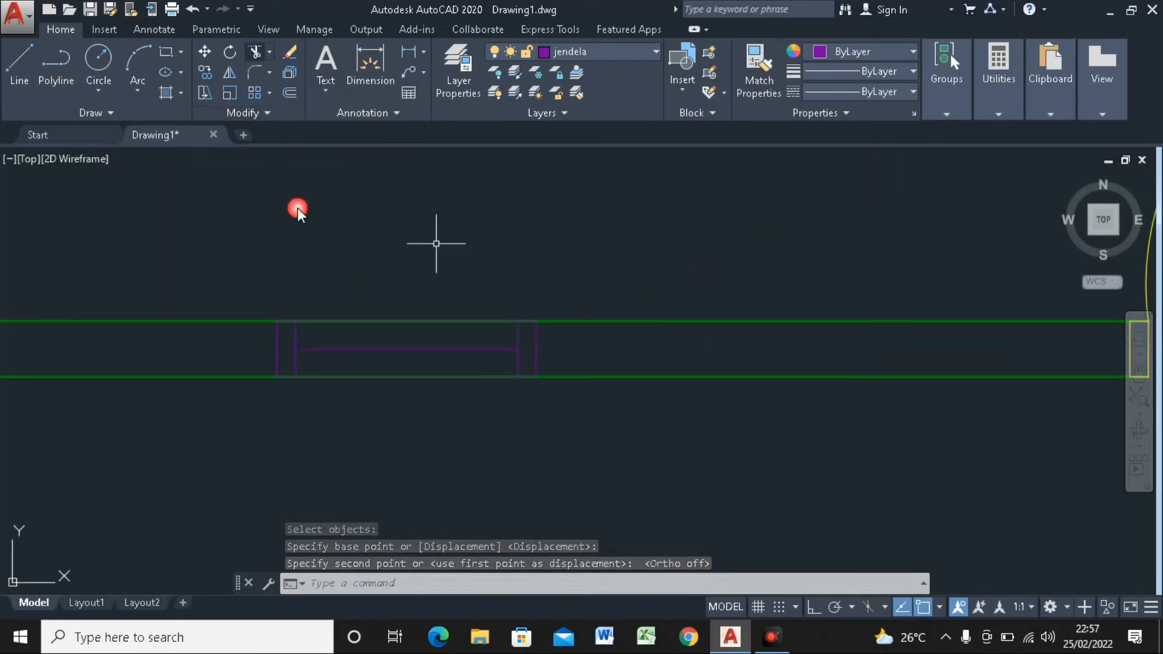
pyautogui.click(294, 336)
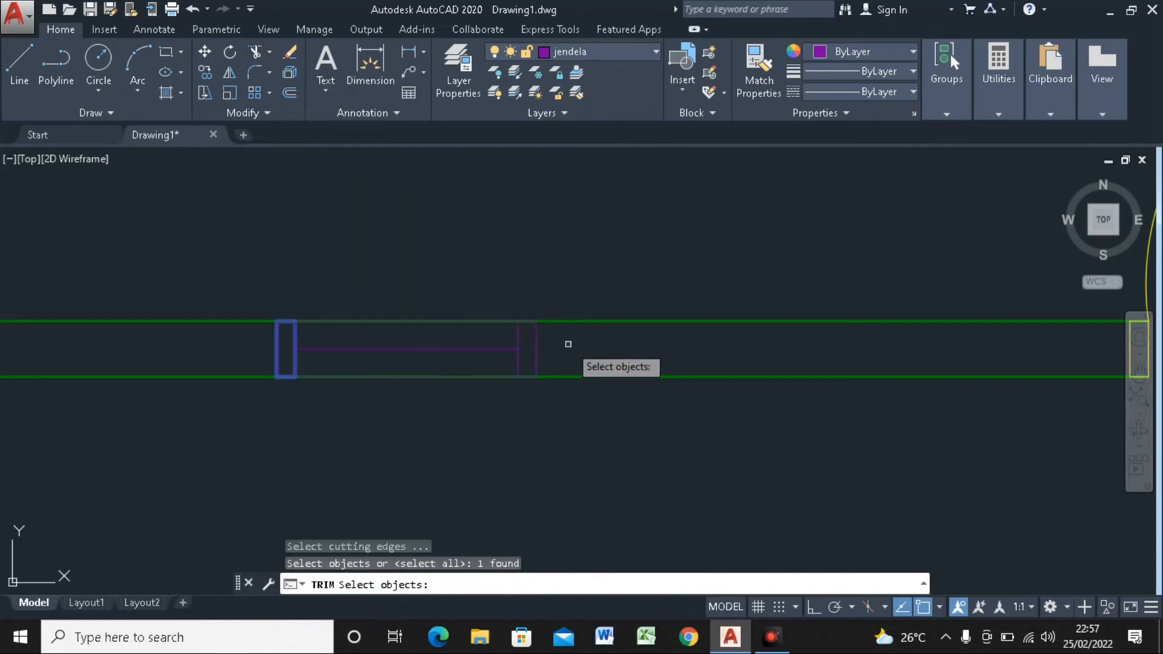
pyautogui.click(537, 344)
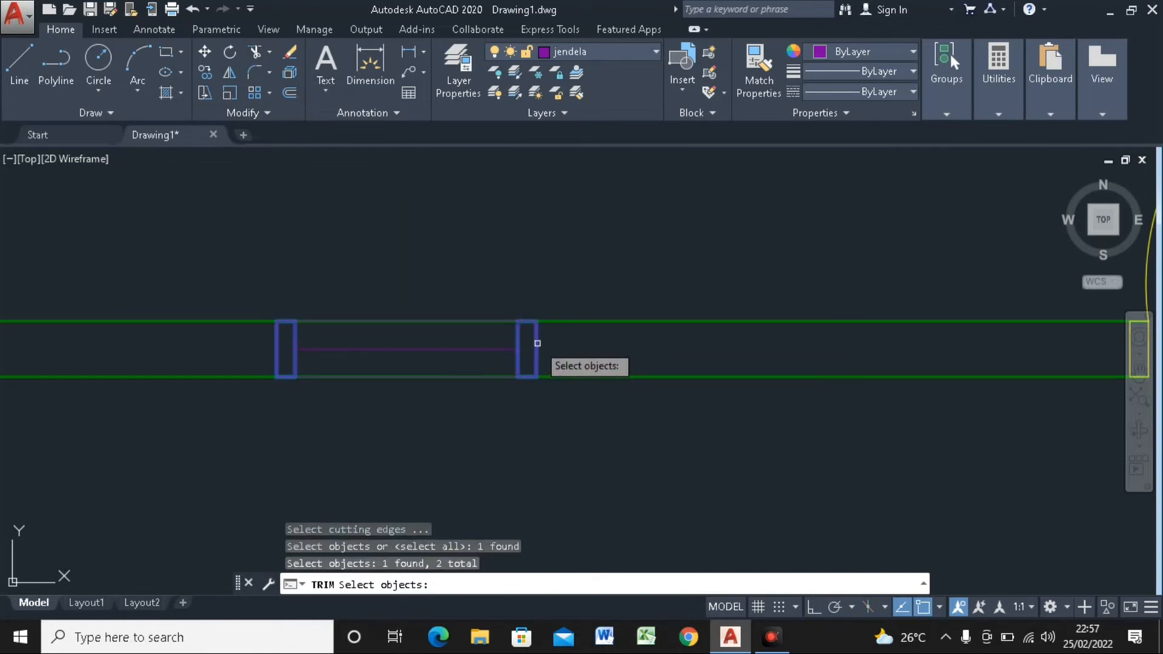
pyautogui.press('Return')
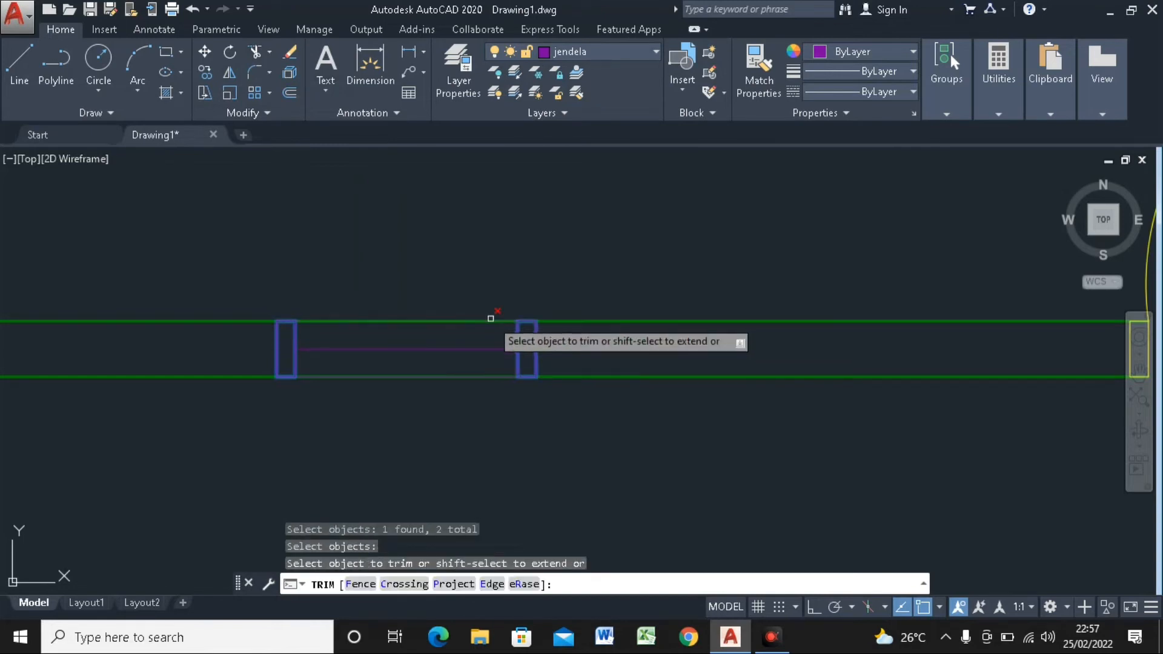
pyautogui.click(491, 318)
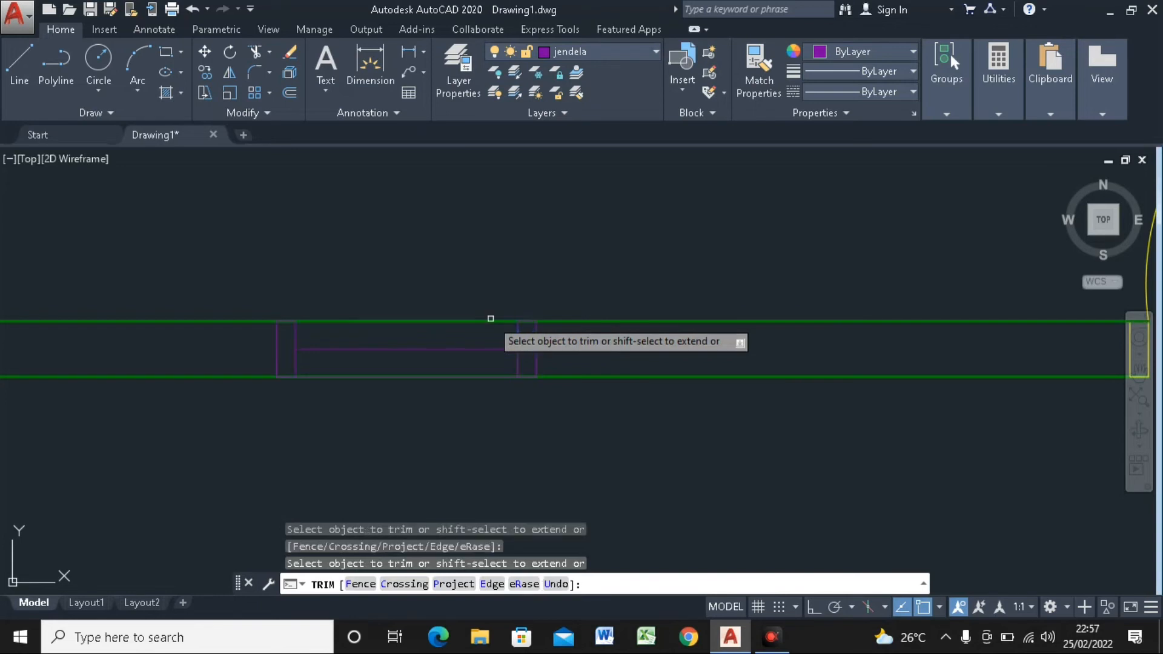
pyautogui.click(492, 376)
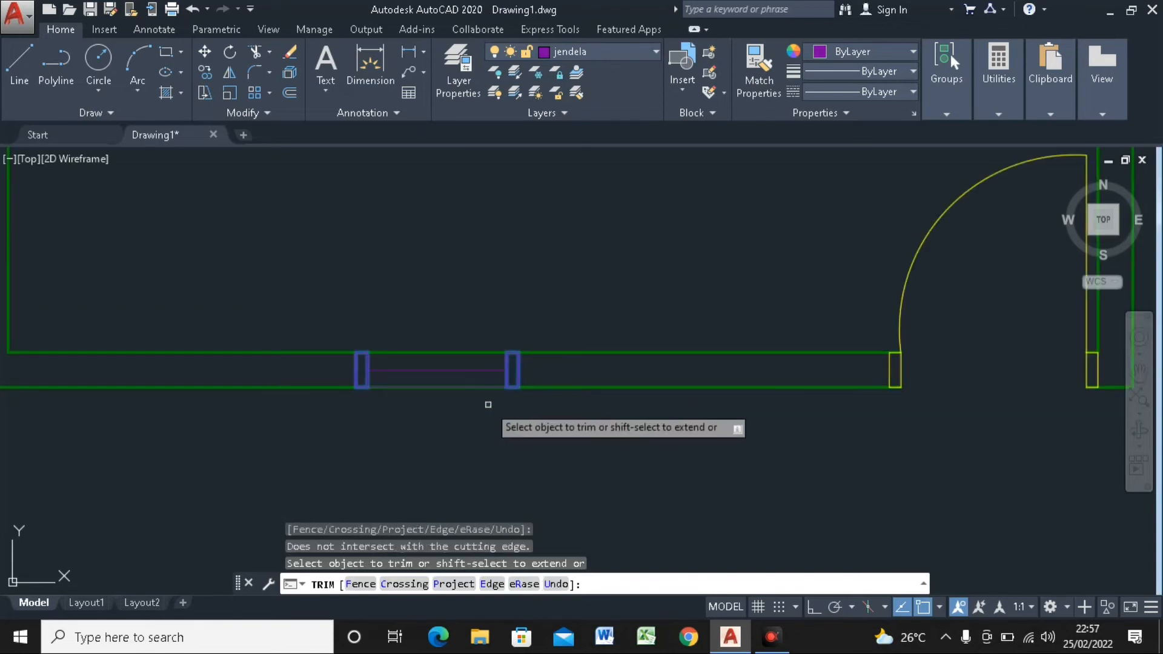
pyautogui.scroll(-2, 489, 404)
pyautogui.press('Escape')
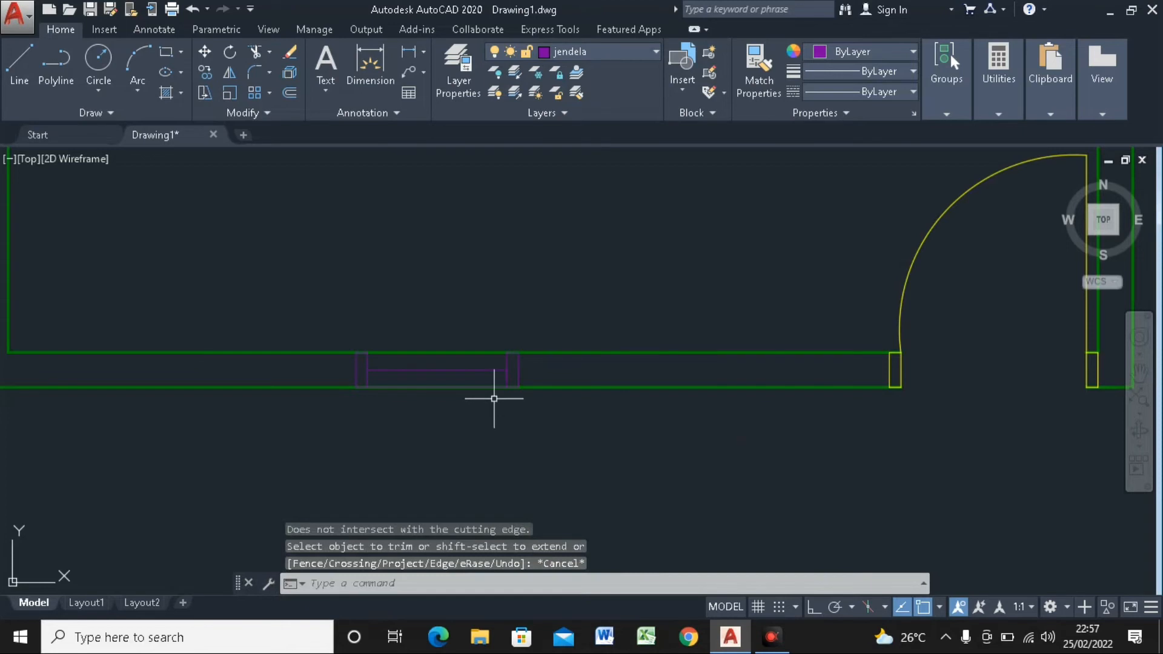
# Examine the window in the bottom wall up close and the floor plan as a whole
pyautogui.scroll(4, 495, 399)
pyautogui.scroll(-6, 495, 393)
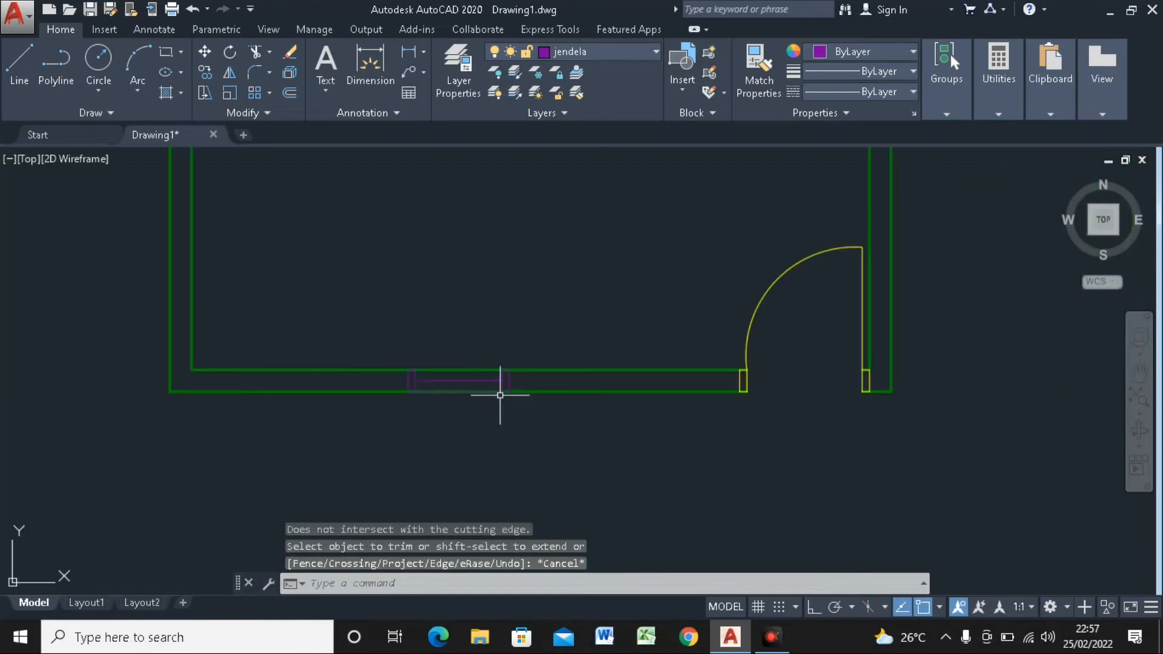
pyautogui.moveTo(545, 389); pyautogui.dragTo(449, 389, button='middle')
pyautogui.scroll(-2, 451, 384)
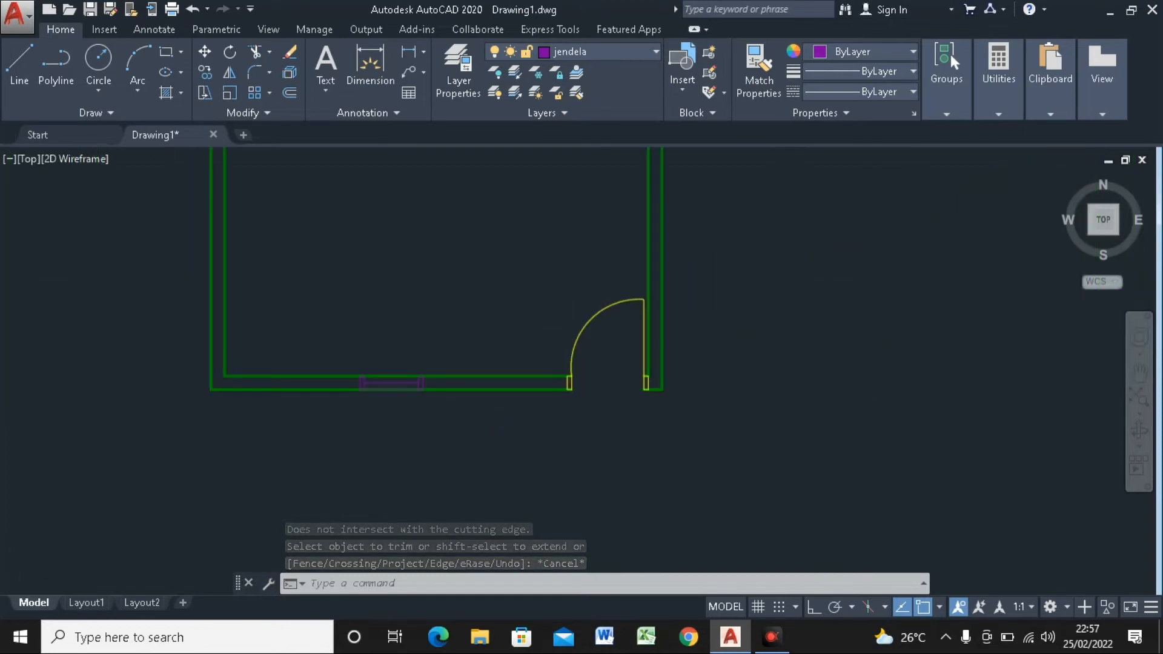
pyautogui.scroll(-2, 564, 298)
pyautogui.moveTo(563, 299); pyautogui.dragTo(545, 337, button='middle')
pyautogui.scroll(2, 545, 337)
pyautogui.scroll(-2, 548, 338)
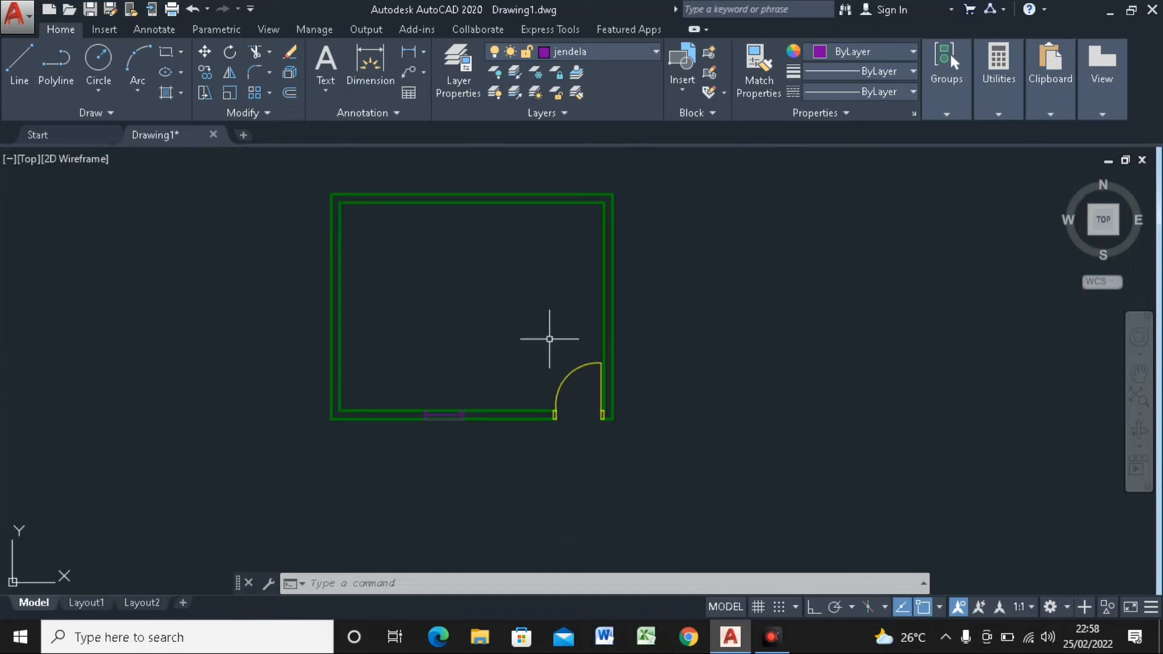
pyautogui.scroll(3, 545, 339)
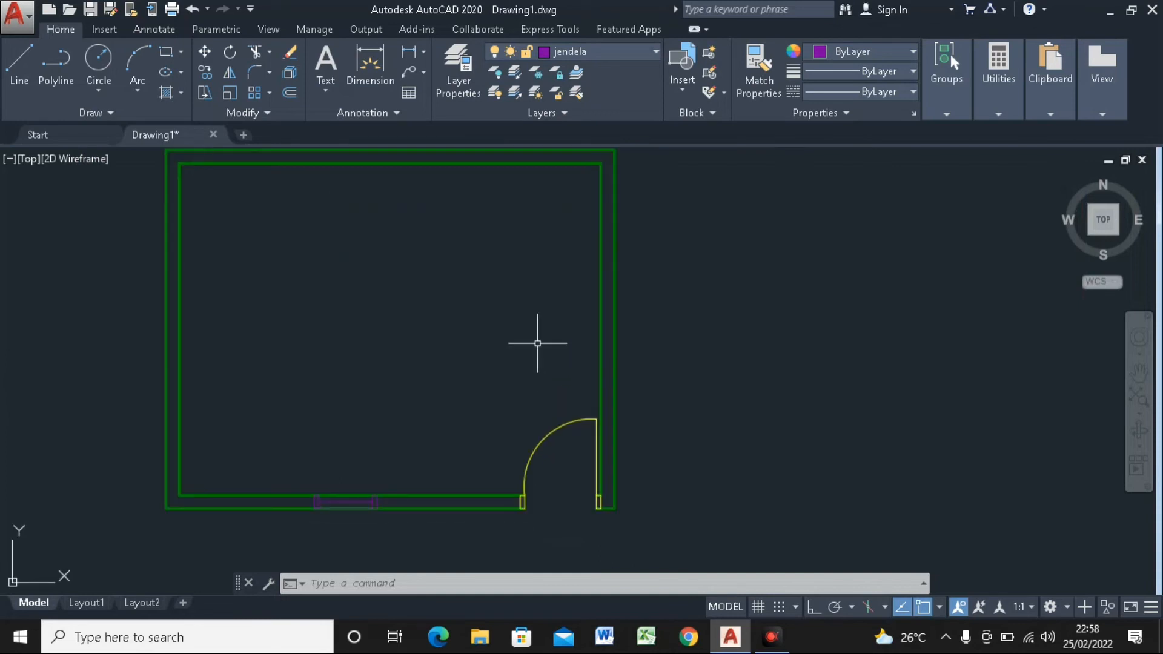
pyautogui.scroll(-2, 533, 333)
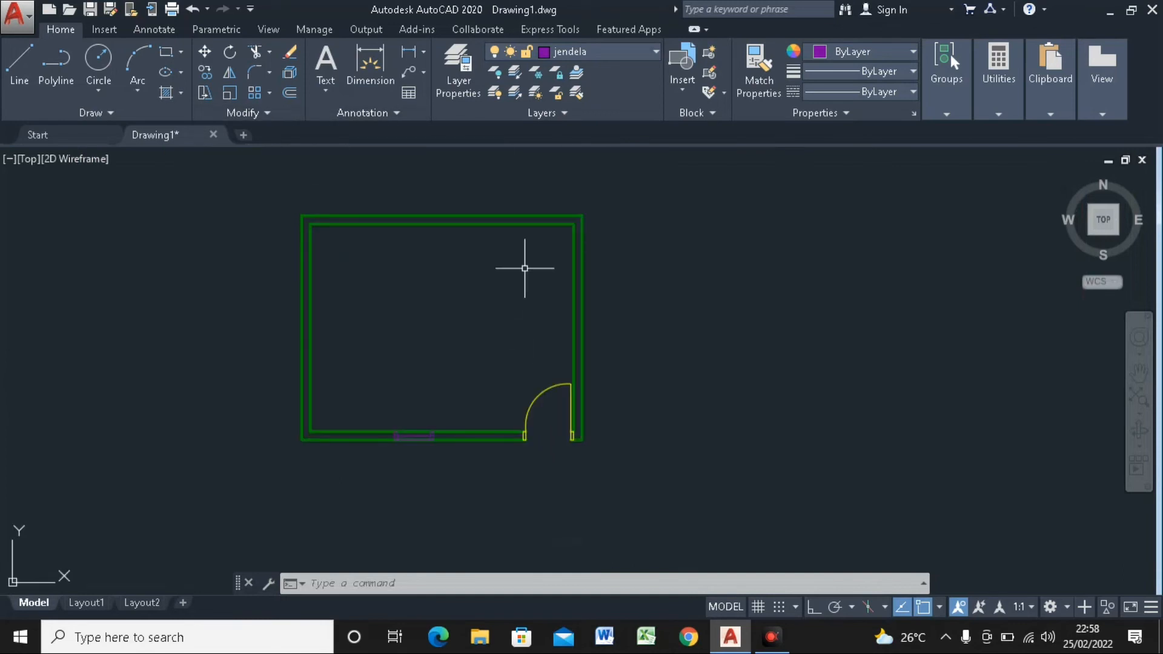
# Make dinding the current layer
pyautogui.click(565, 53)
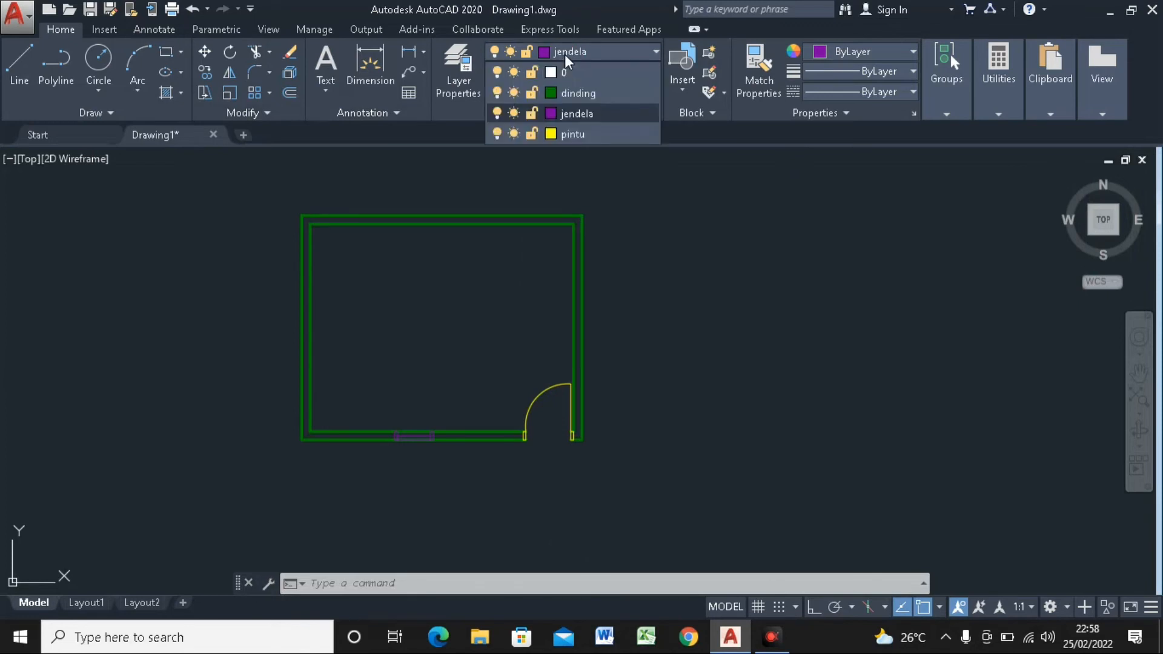
pyautogui.click(566, 93)
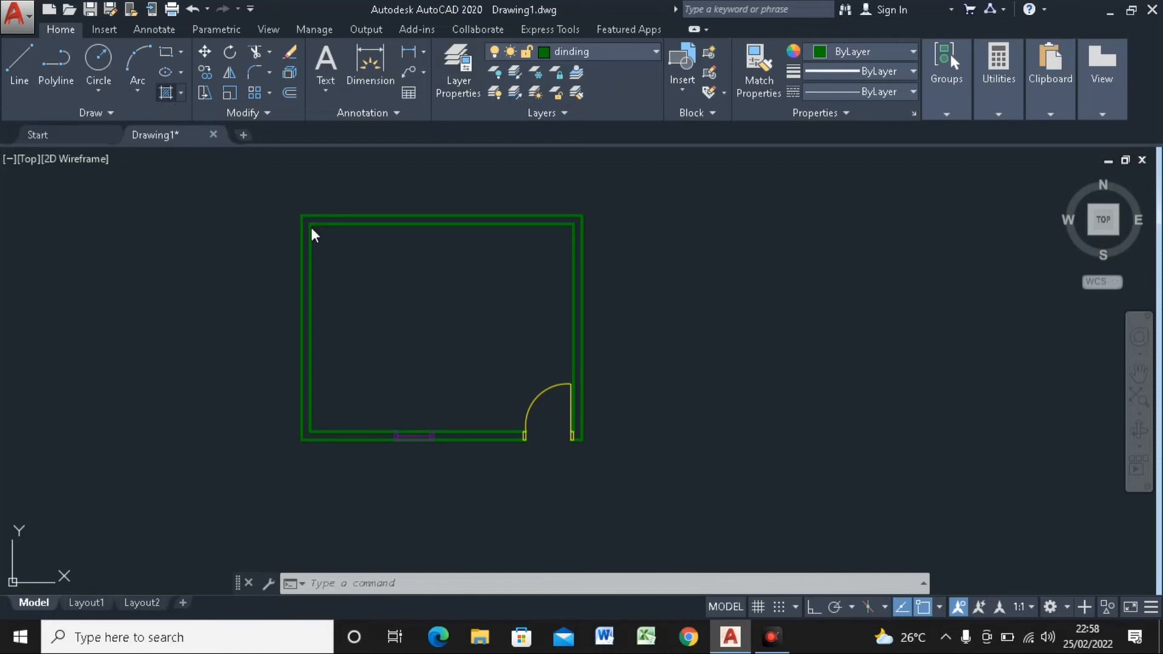
# Try to hatch the space between the inner and outer wall lines by picking an internal point, and check the boundary gaps at the door
pyautogui.click(166, 92)
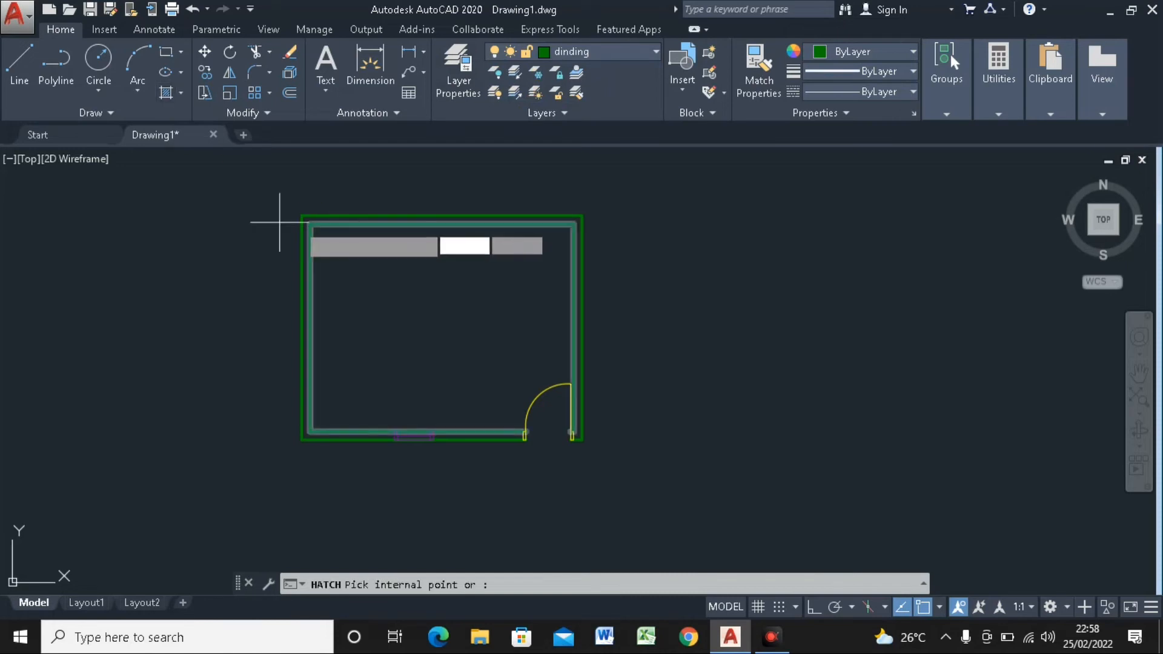
pyautogui.scroll(8, 309, 223)
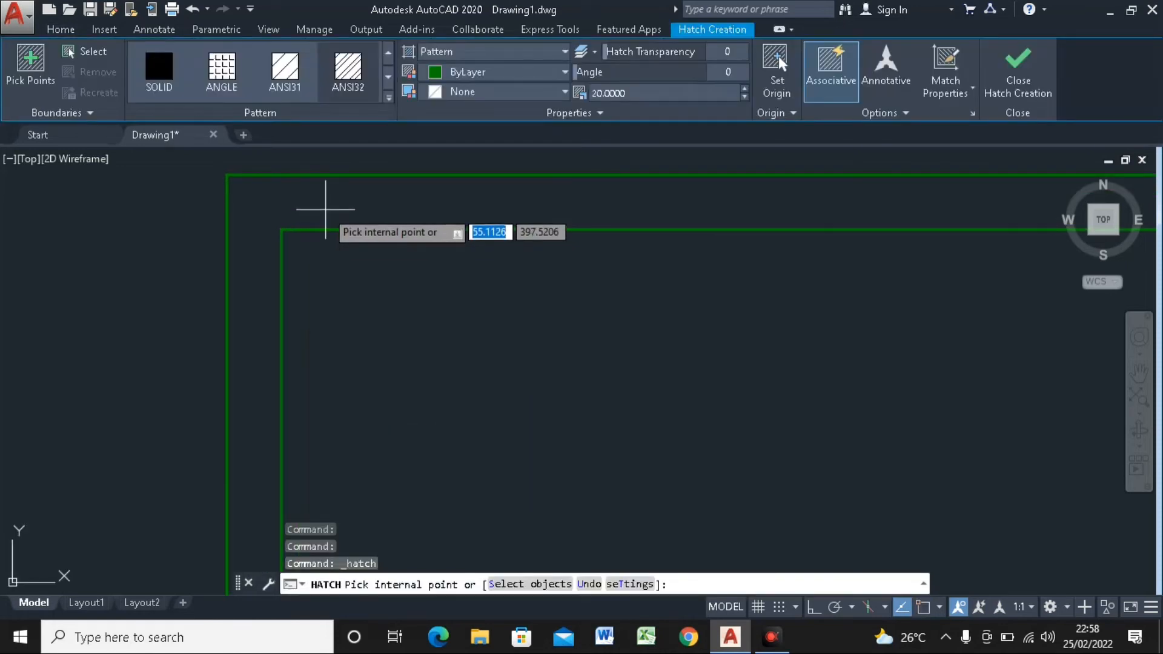
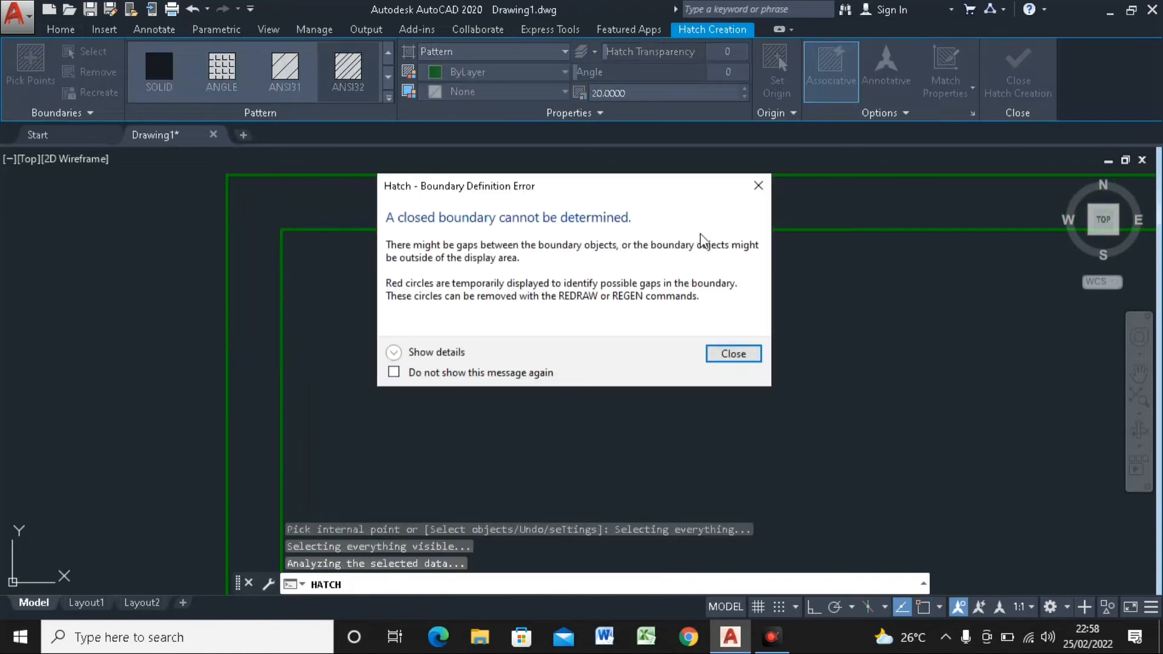
pyautogui.click(726, 353)
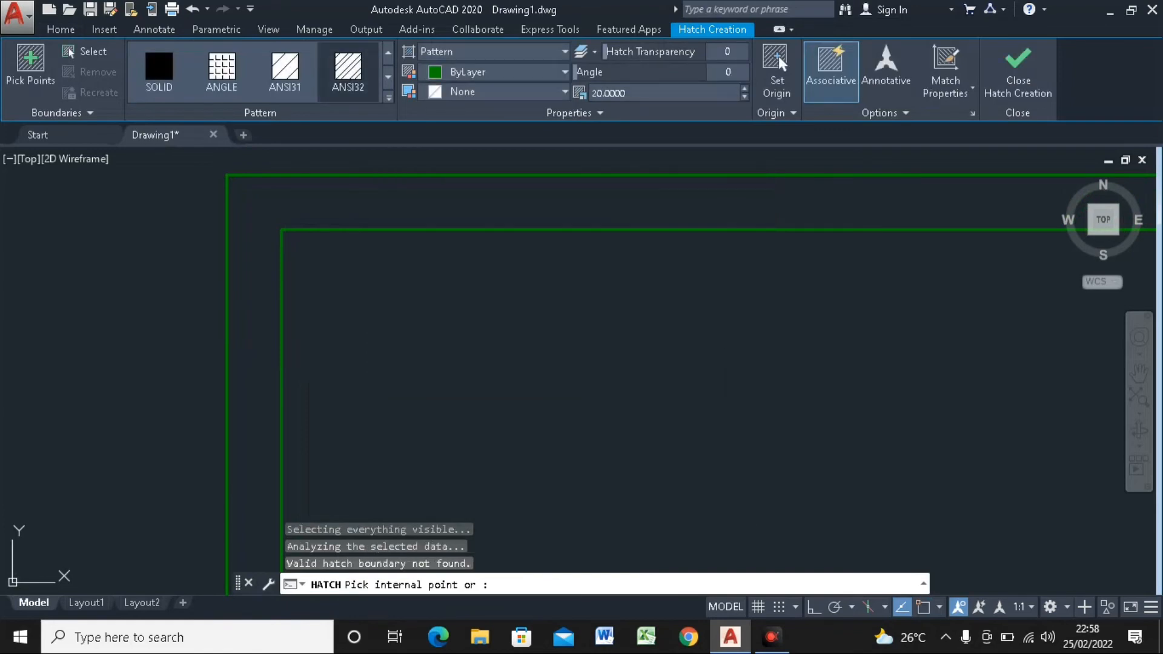
pyautogui.scroll(-4, 558, 267)
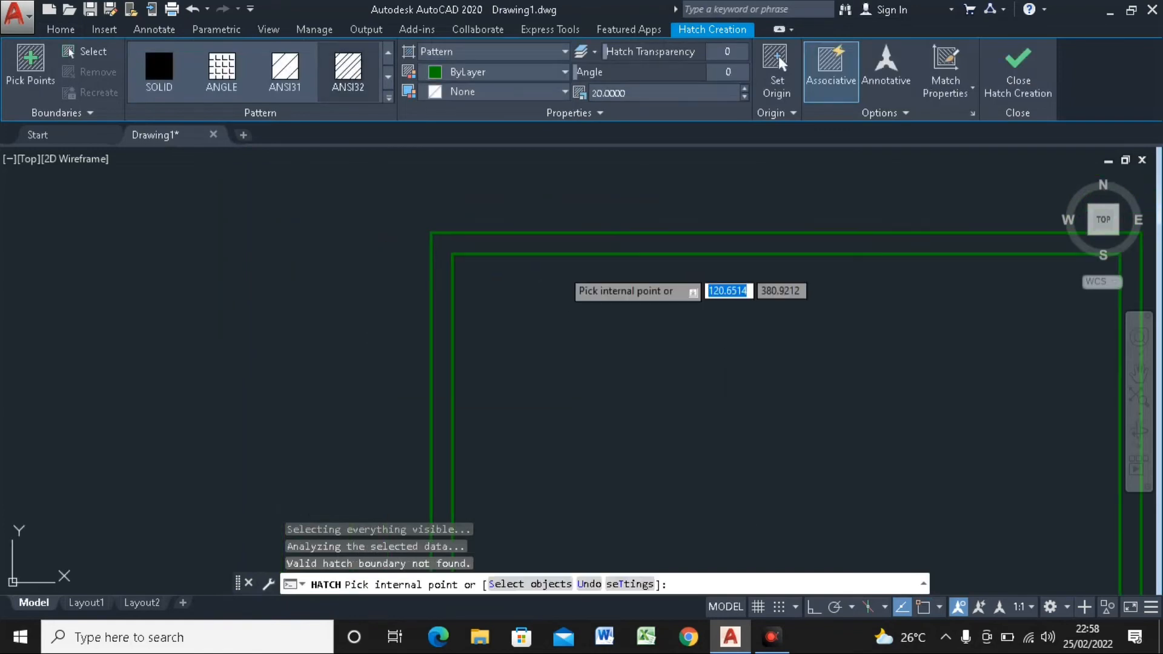
pyautogui.moveTo(607, 314); pyautogui.dragTo(519, 217, button='middle')
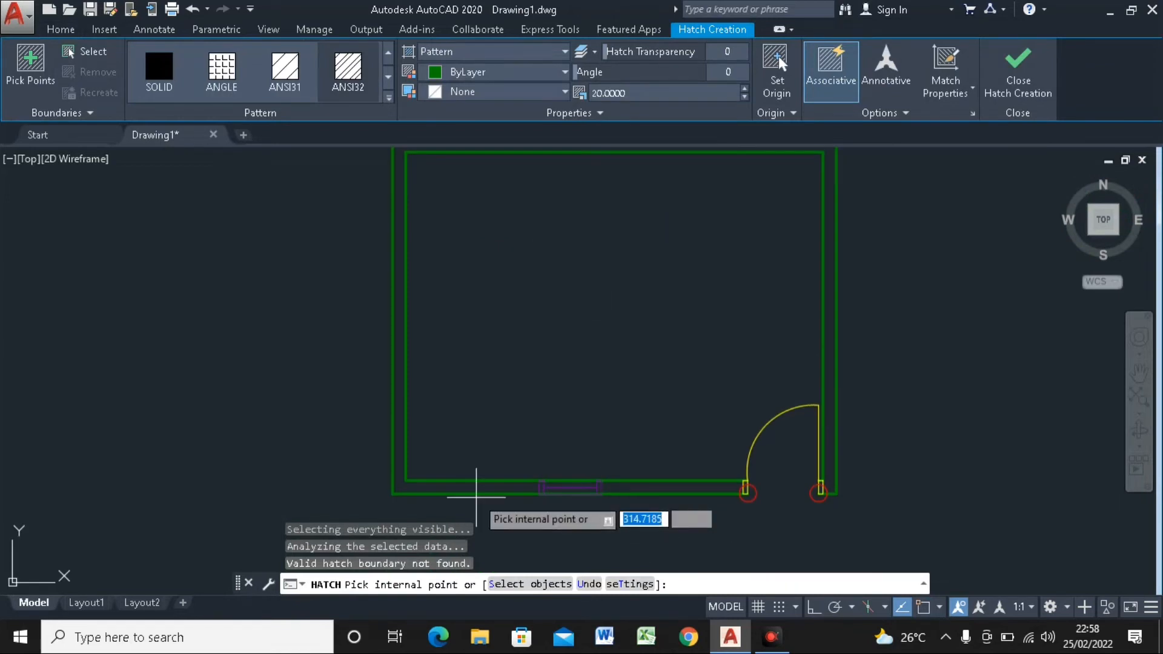
pyautogui.scroll(2, 481, 489)
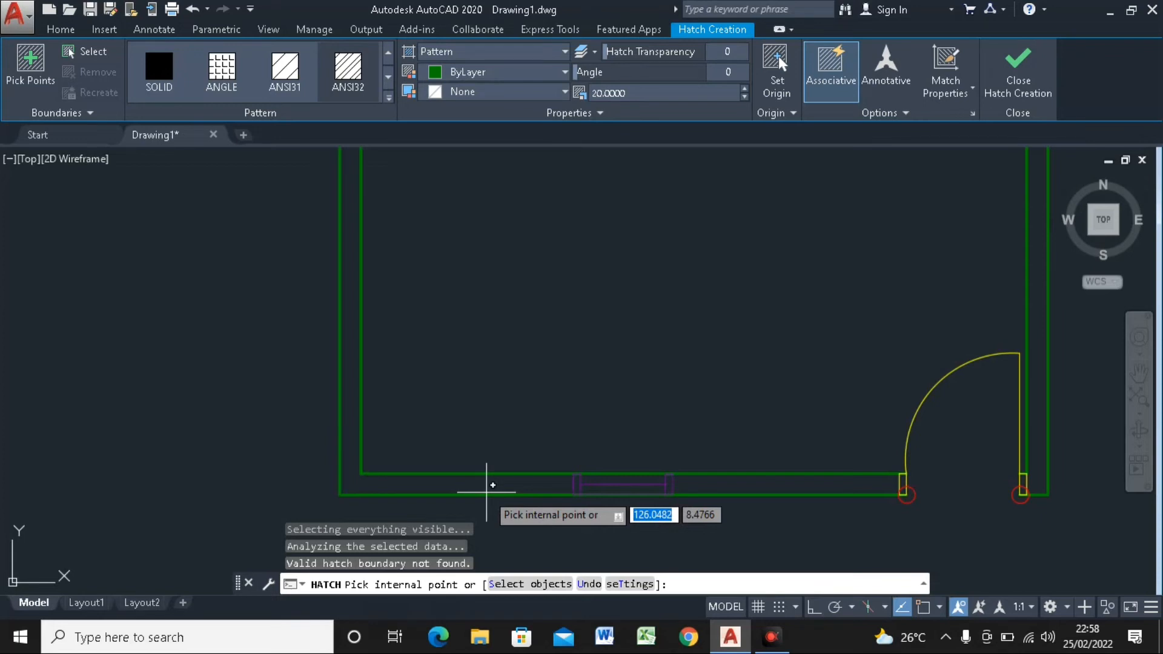
pyautogui.press('Escape')
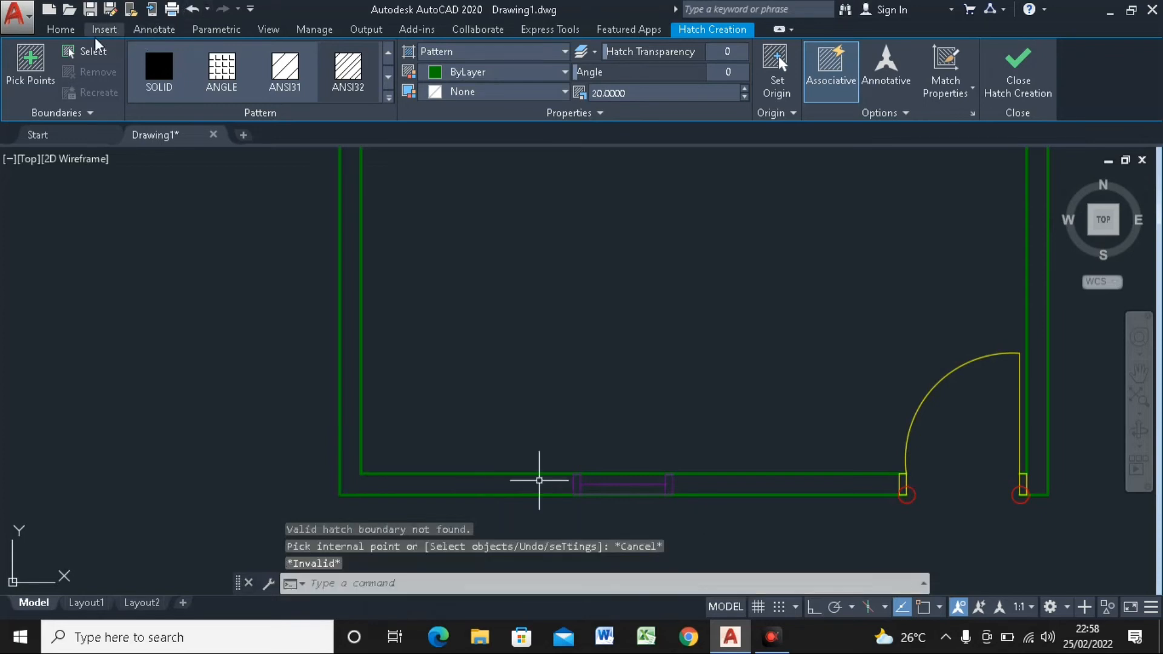
# Draw a line across the wall thickness along the outer edge of the window's left end rectangle
pyautogui.click(63, 28)
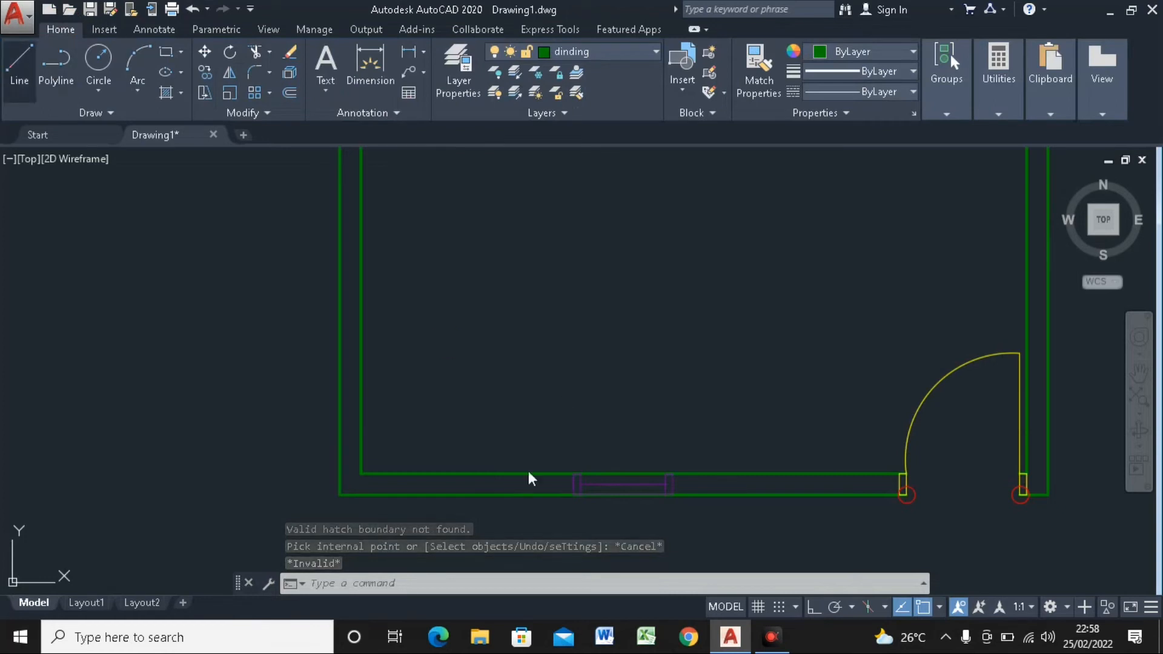
pyautogui.write('l')
pyautogui.press('Return')
pyautogui.scroll(2, 572, 486)
pyautogui.moveTo(576, 485); pyautogui.dragTo(550, 332, button='middle')
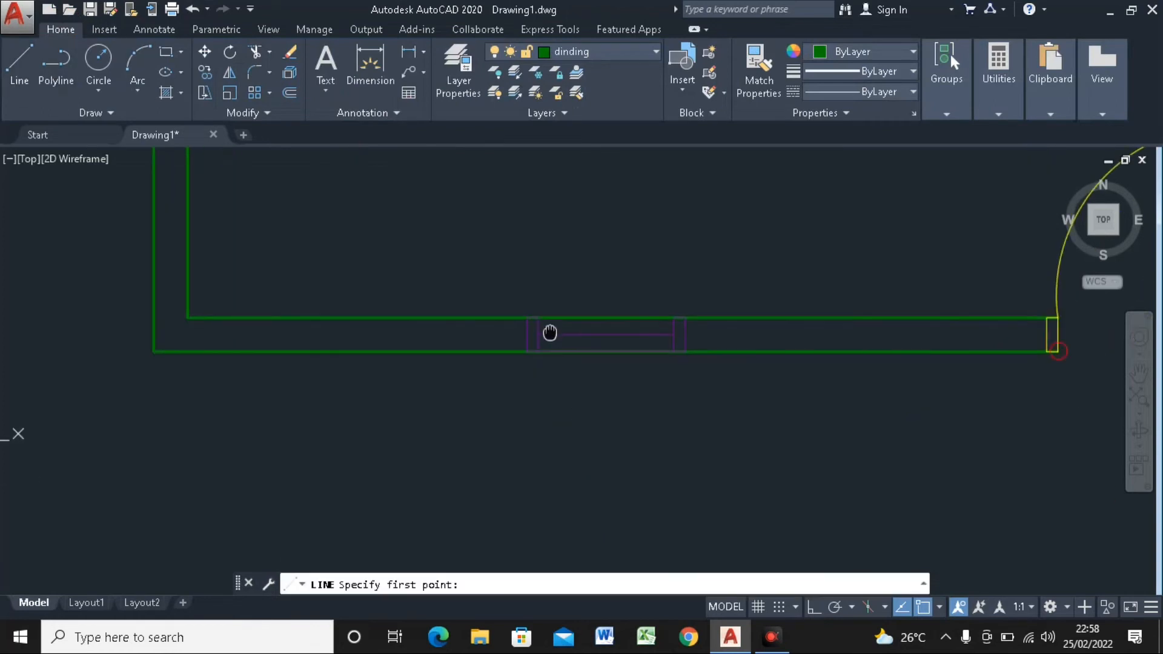
pyautogui.scroll(4, 549, 332)
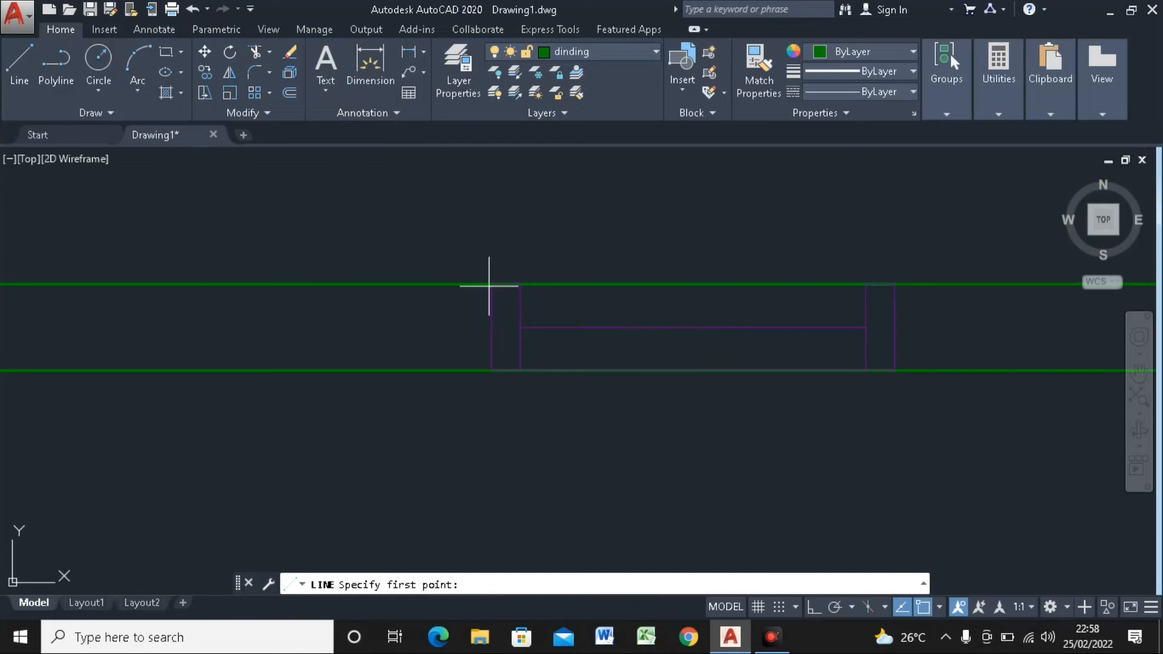
pyautogui.click(491, 284)
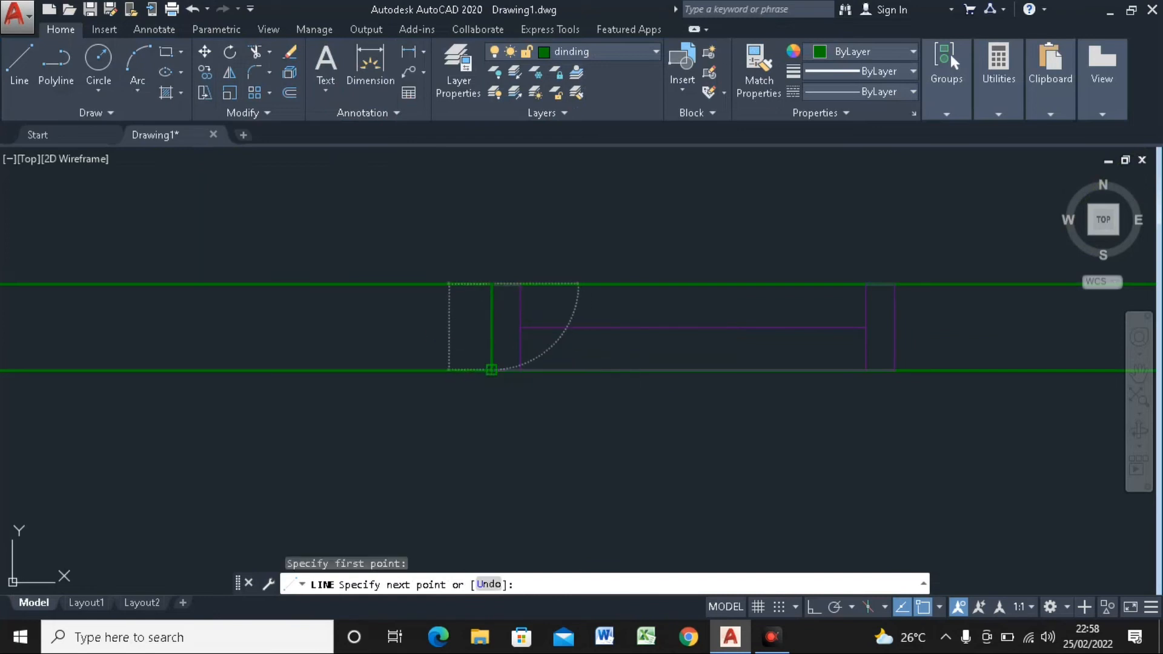
pyautogui.click(491, 369)
pyautogui.scroll(-5, 492, 376)
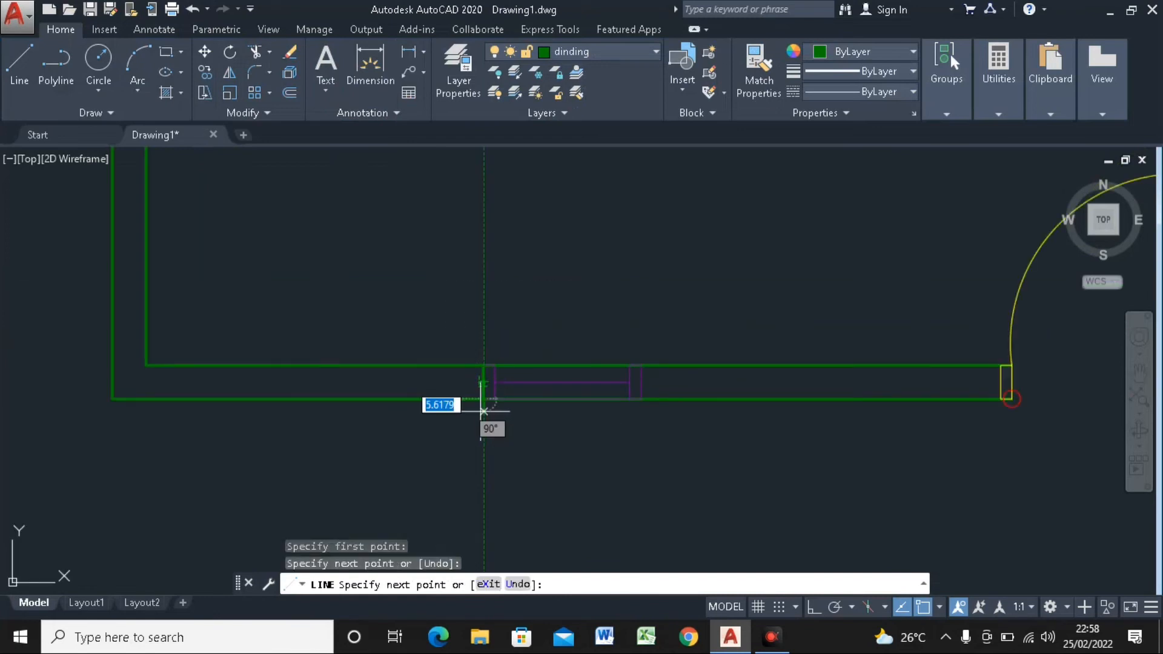
pyautogui.press('Escape')
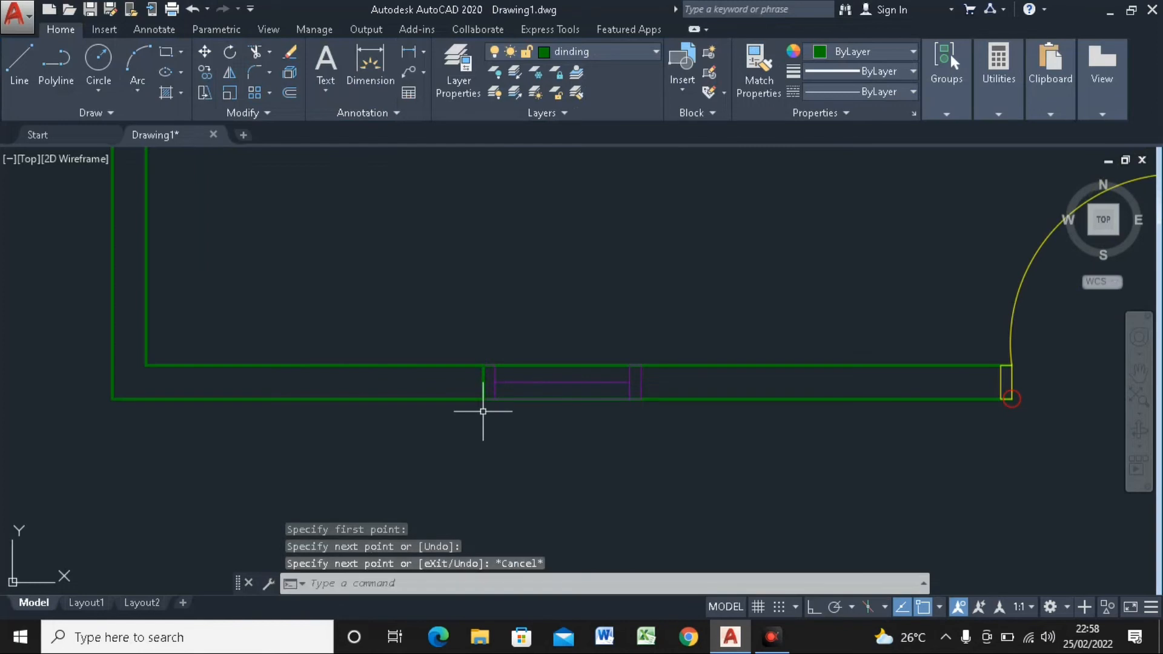
# Draw a line across the wall thickness along the outer edge of the window's right end rectangle
pyautogui.click(29, 77)
pyautogui.scroll(2, 660, 387)
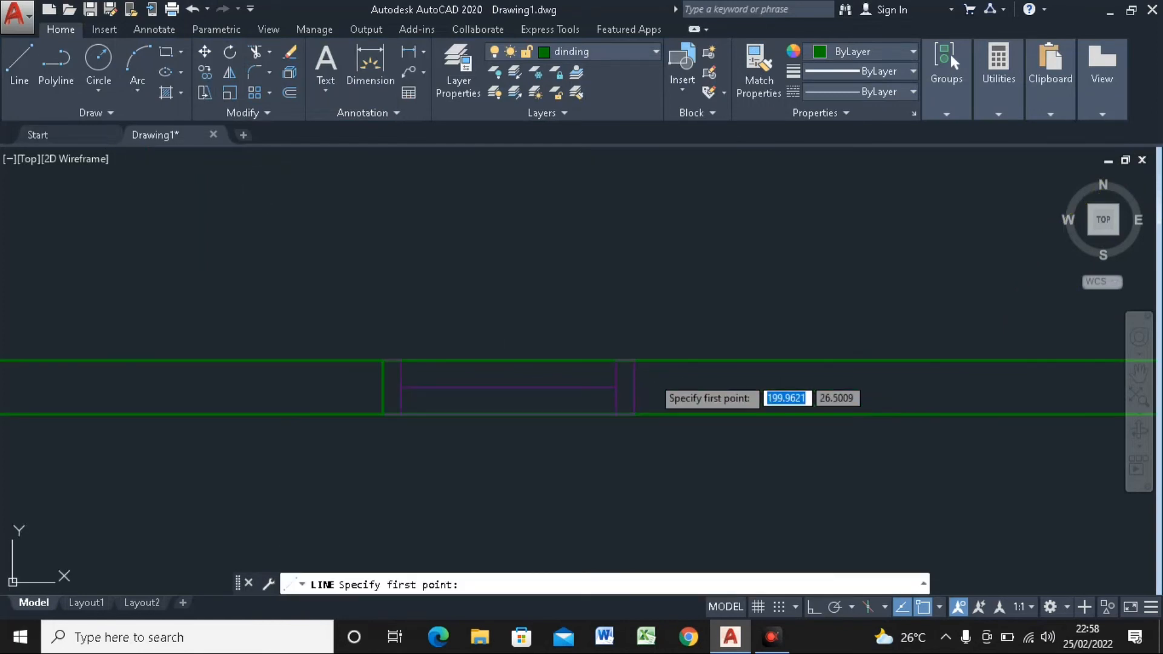
pyautogui.click(633, 356)
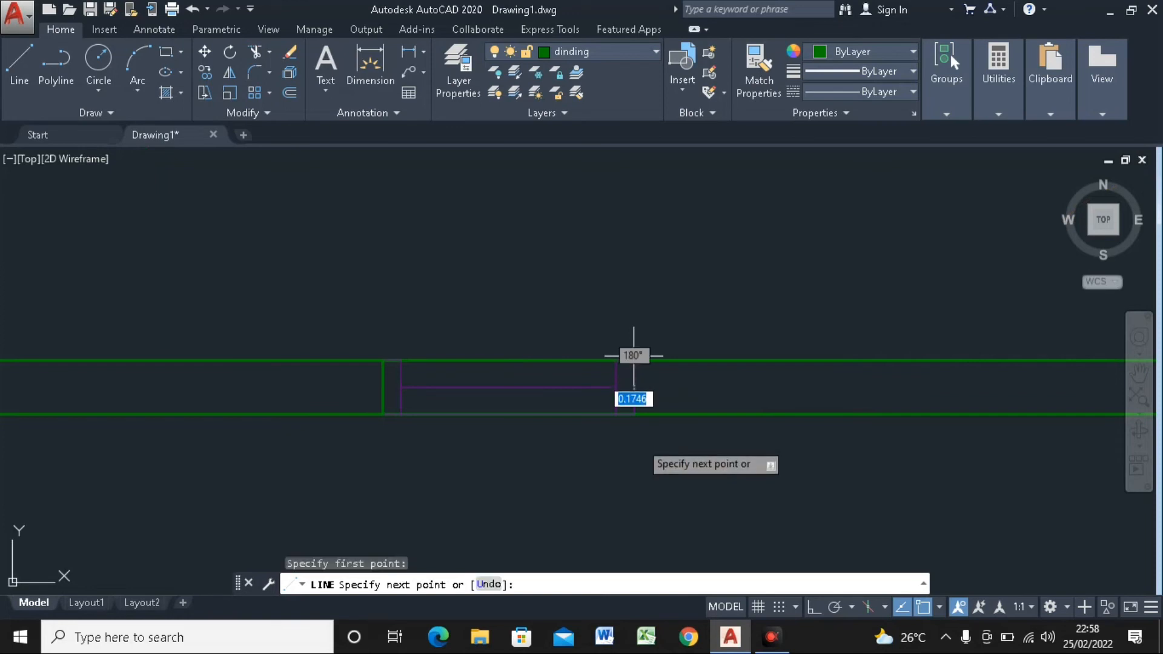
pyautogui.click(633, 414)
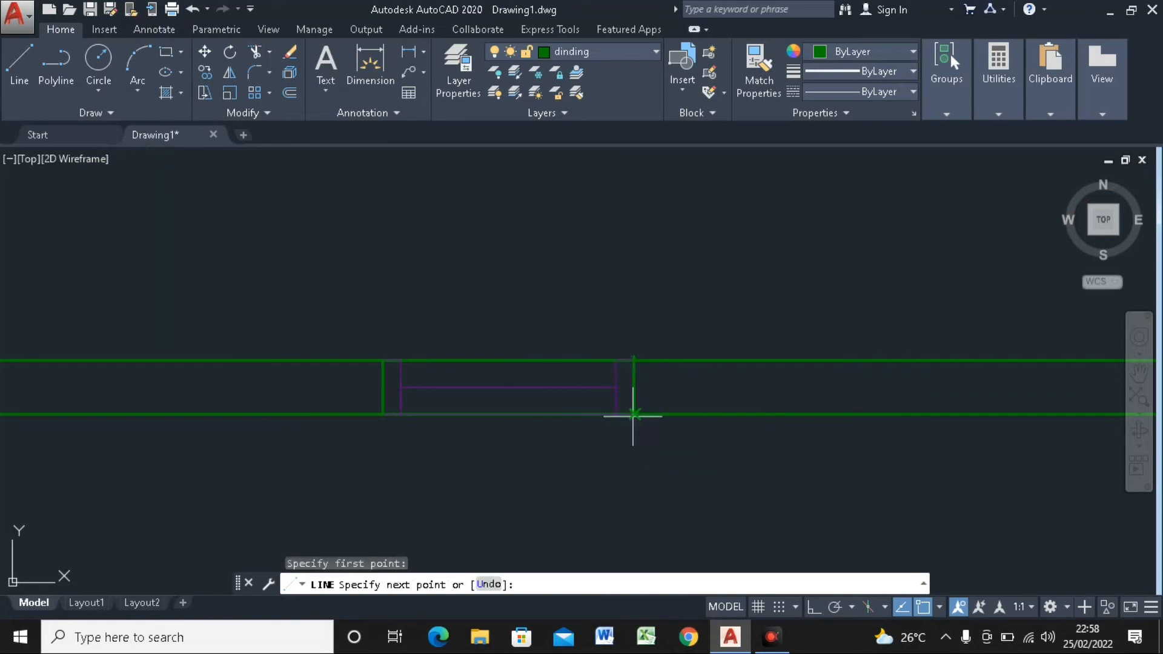
pyautogui.scroll(-2, 616, 426)
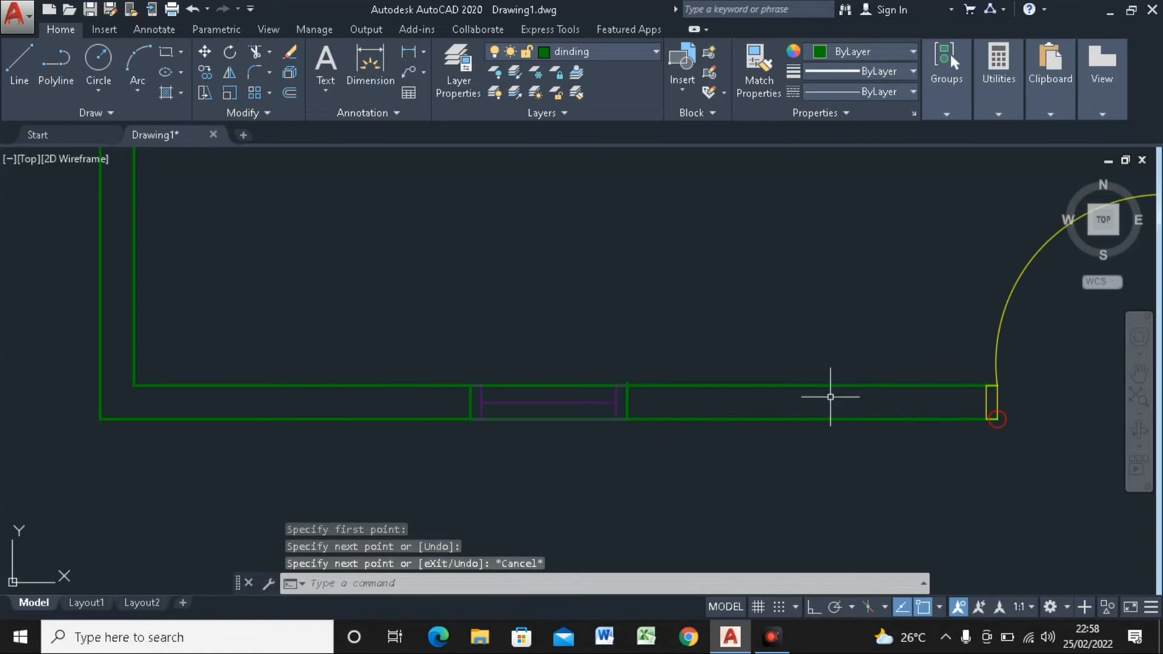
# Close the bottom wall at the door with a line along the wall-side edge of the left door jamb
pyautogui.scroll(4, 1004, 422)
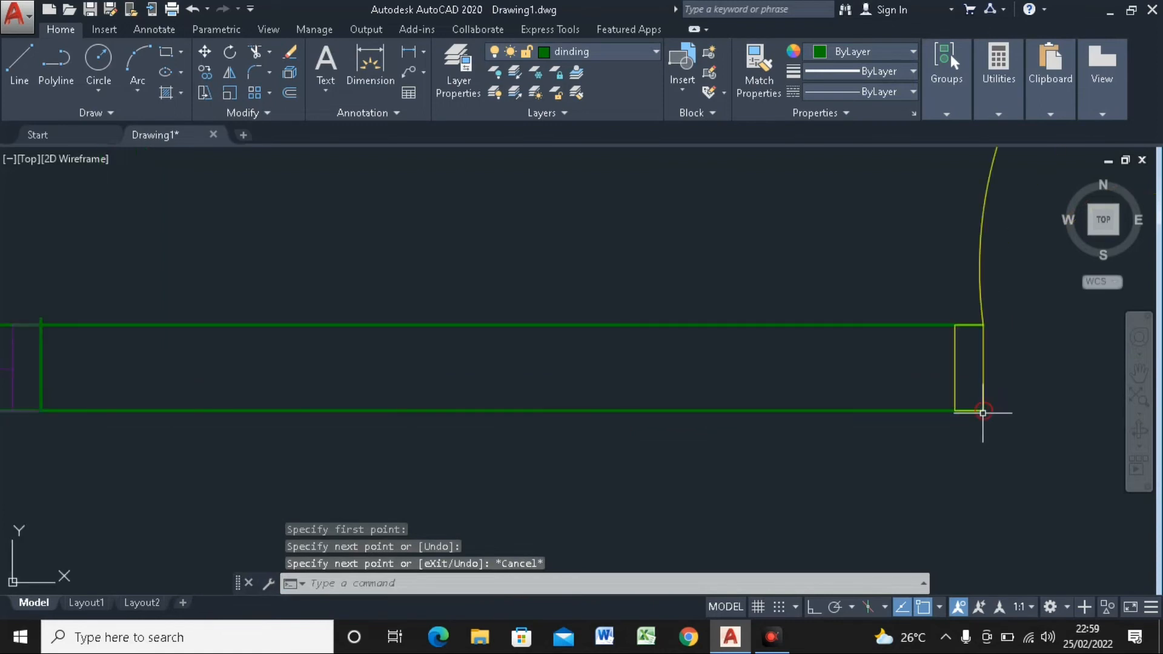
pyautogui.click(18, 66)
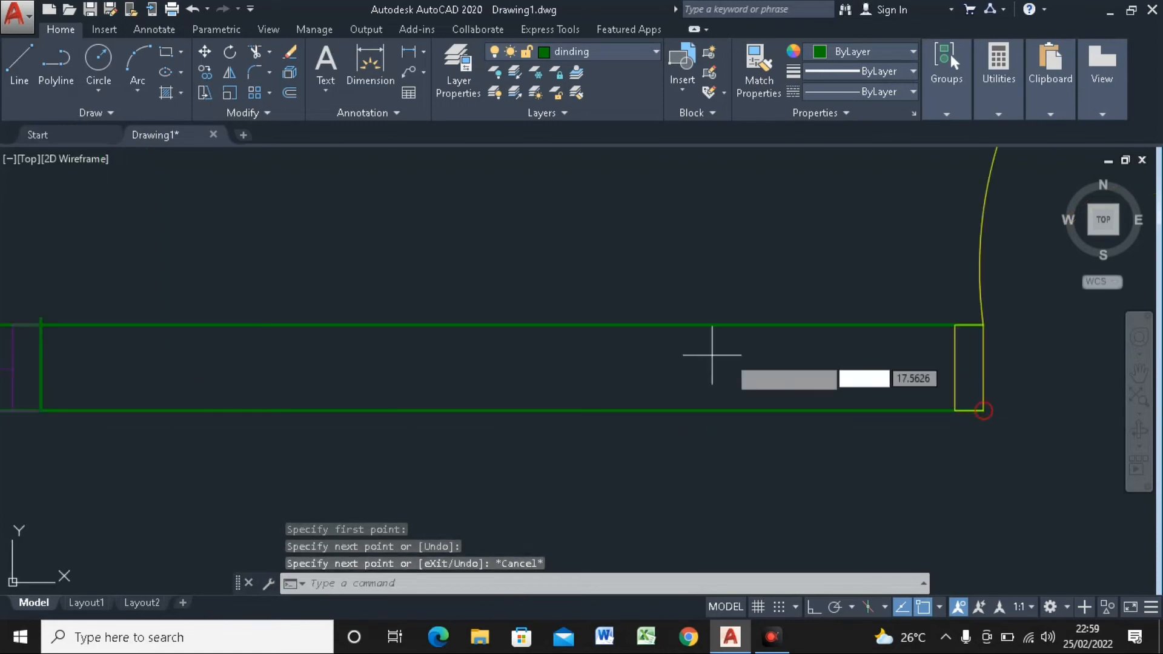
pyautogui.click(955, 325)
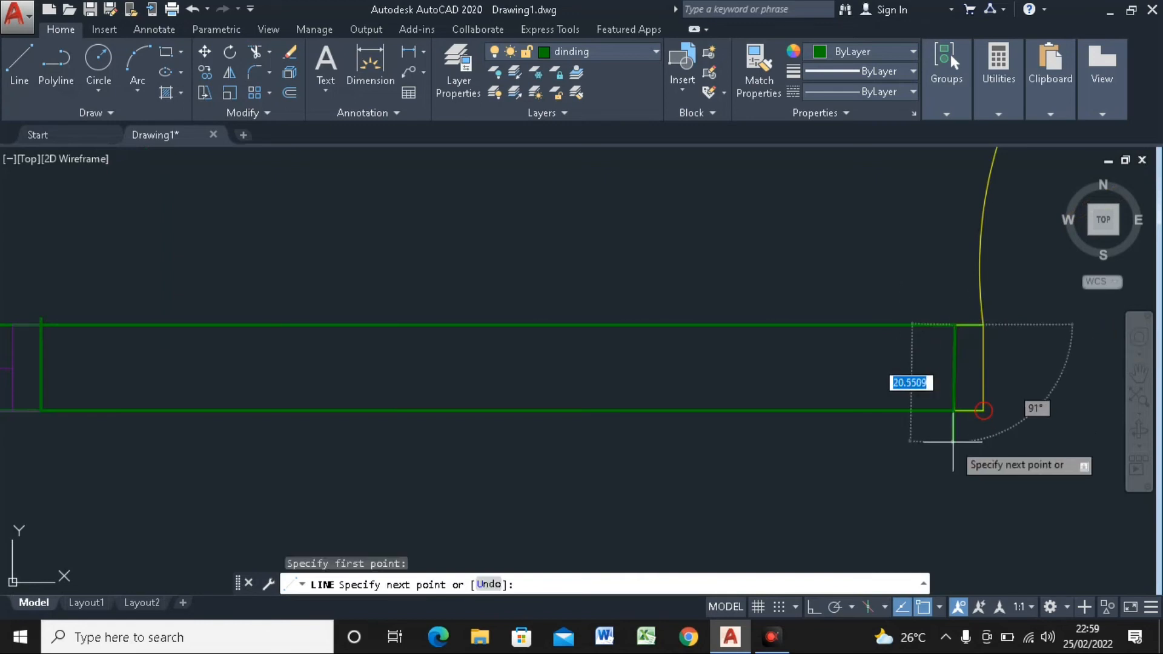
pyautogui.click(955, 411)
pyautogui.click(955, 411)
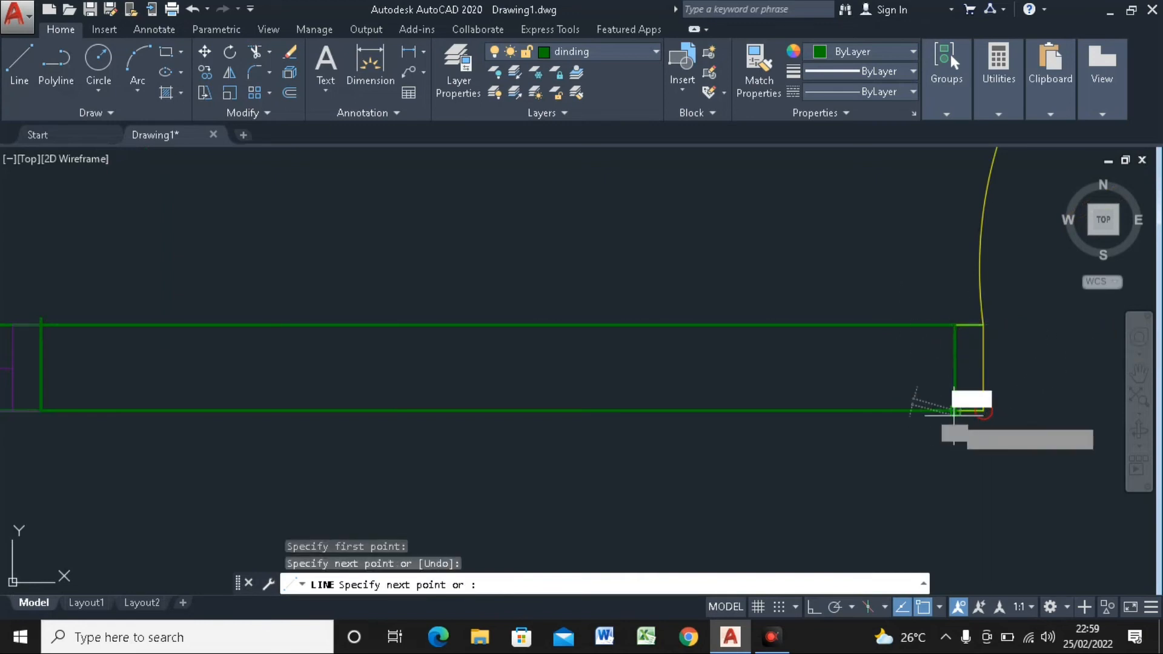
pyautogui.press('Escape')
pyautogui.scroll(-2, 922, 429)
pyautogui.scroll(-2, 638, 375)
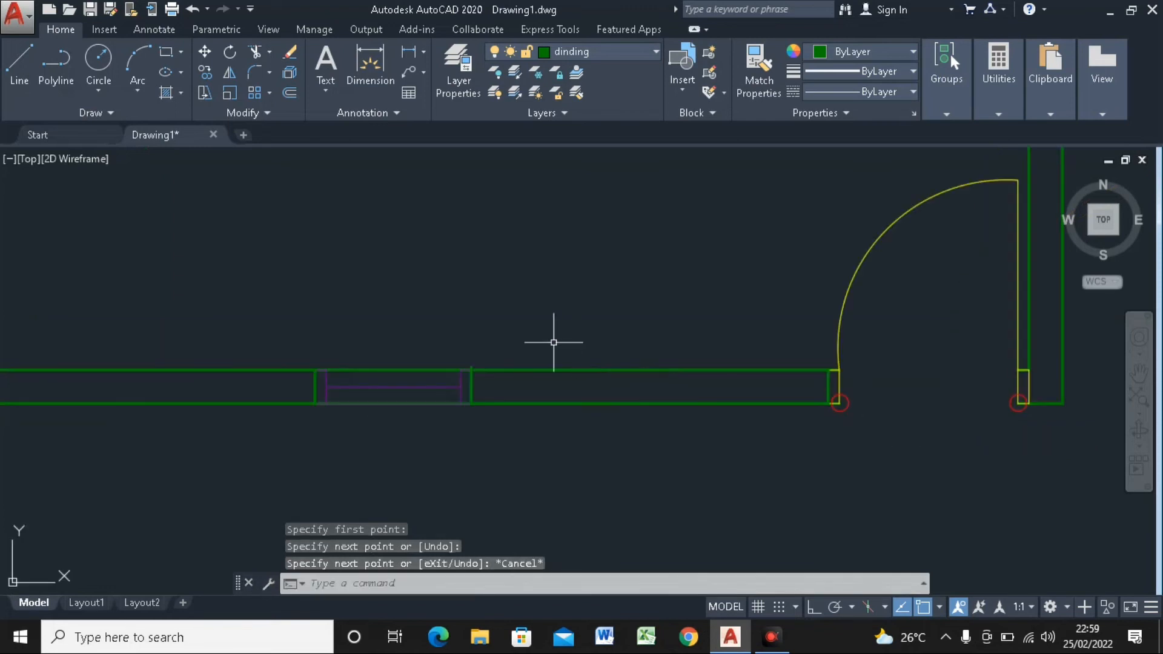
# Hatch the wall areas between the inner and outer lines, including the section between the window and the door
pyautogui.moveTo(522, 302); pyautogui.dragTo(654, 415, button='middle')
pyautogui.scroll(-2, 632, 392)
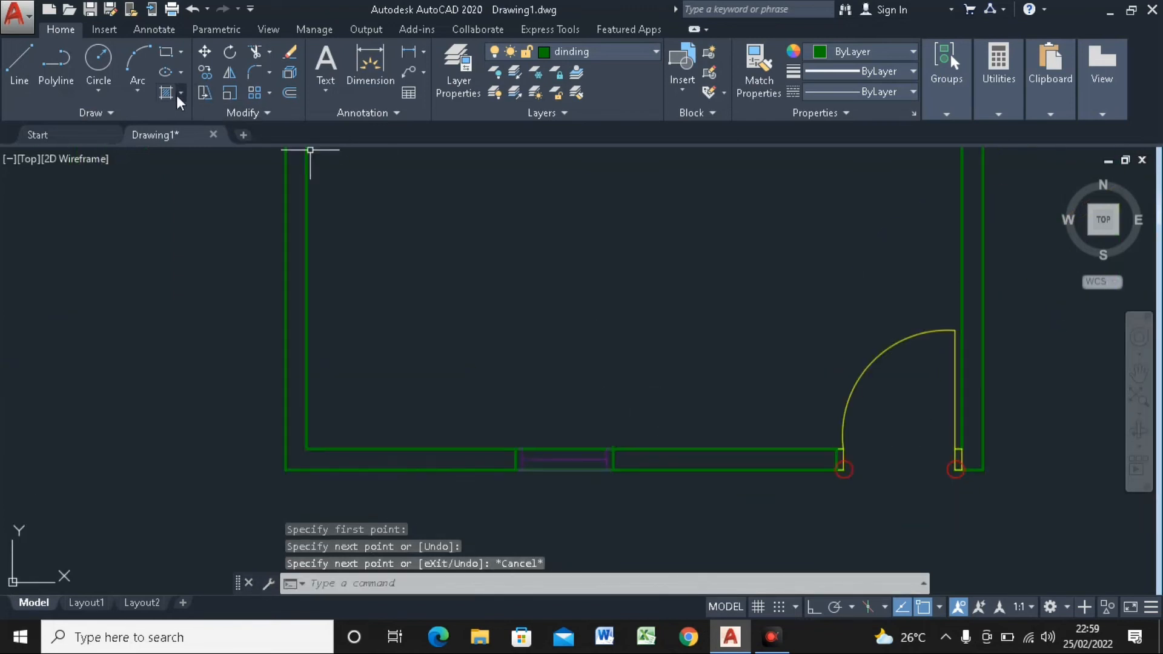
pyautogui.press('Return')
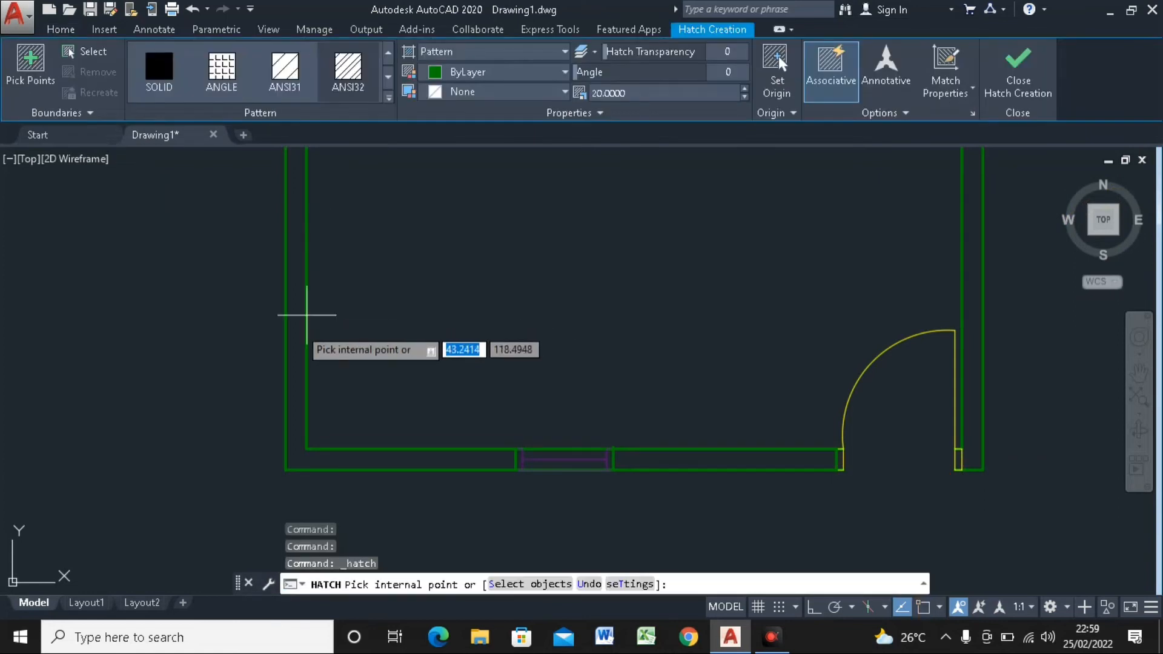
pyautogui.click(295, 329)
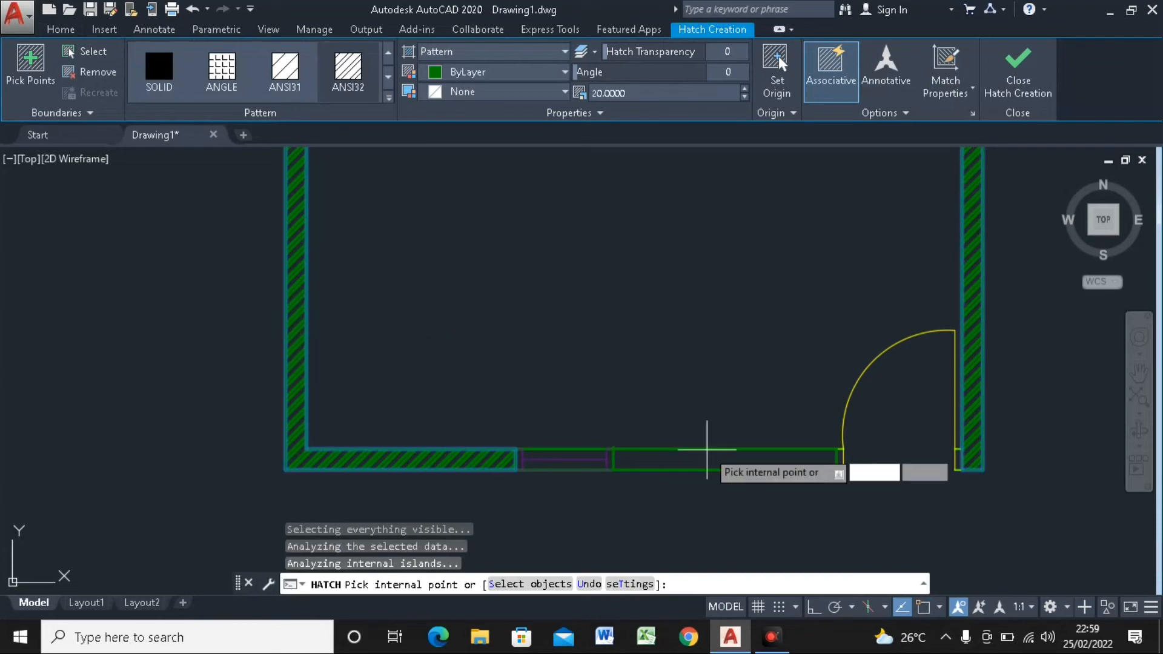
pyautogui.click(703, 457)
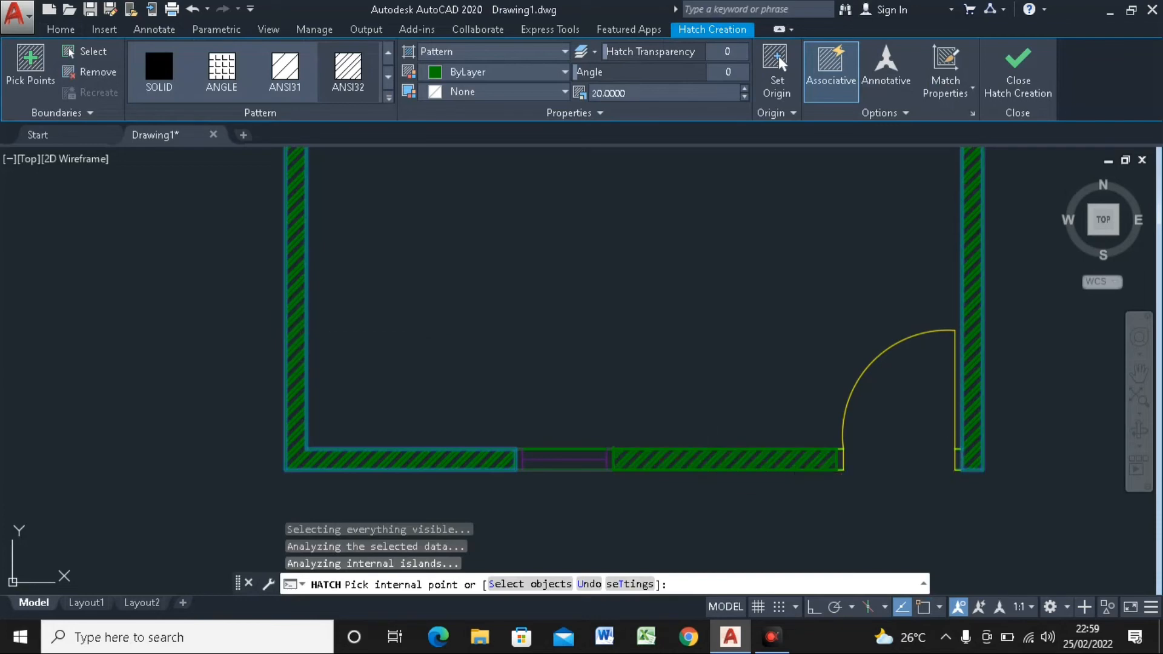
pyautogui.click(1018, 78)
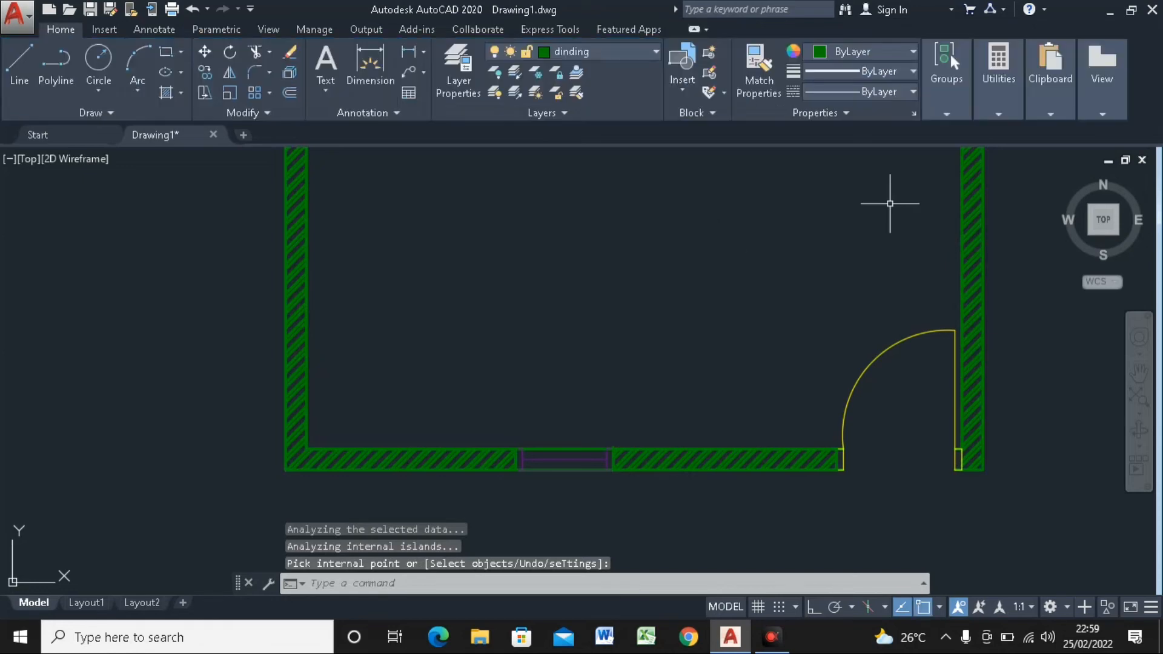
# Examine the hatched walls, door and window across the whole floor plan
pyautogui.scroll(-2, 822, 269)
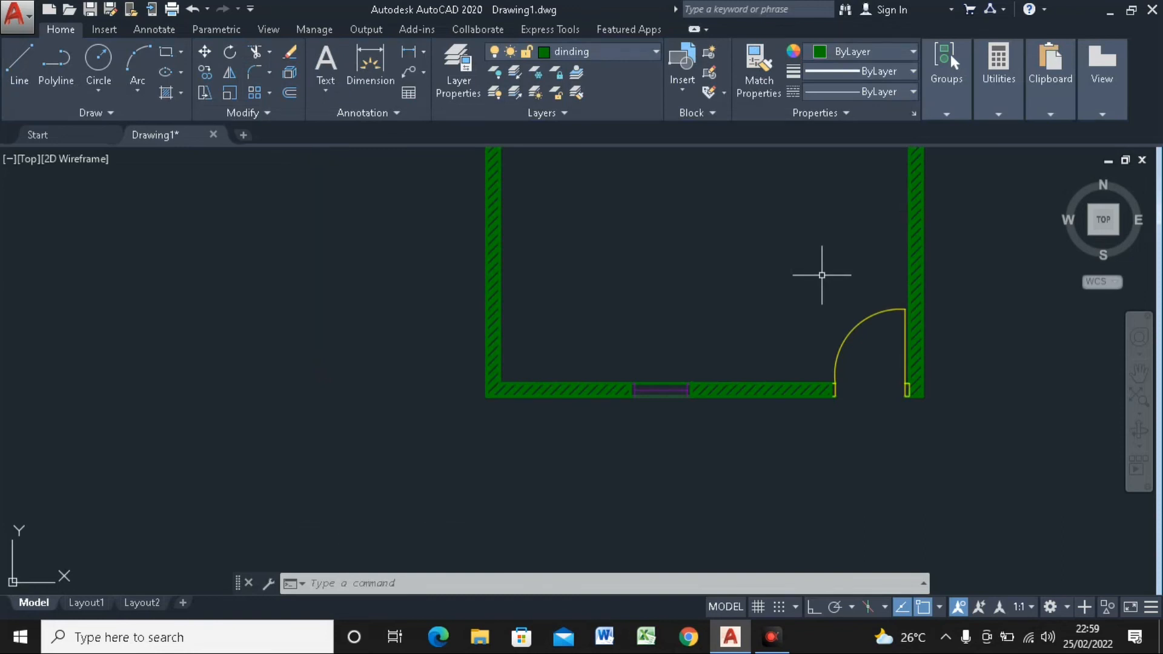
pyautogui.scroll(-3, 584, 329)
pyautogui.scroll(2, 661, 258)
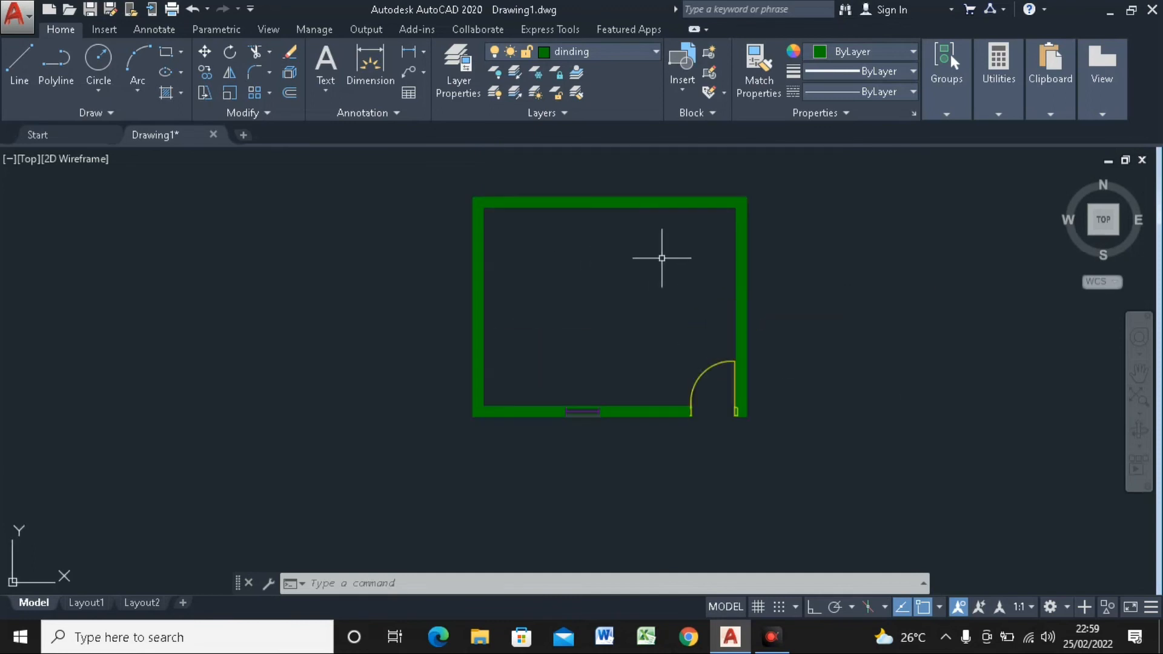
pyautogui.moveTo(727, 267); pyautogui.dragTo(527, 301, button='middle')
pyautogui.scroll(2, 415, 300)
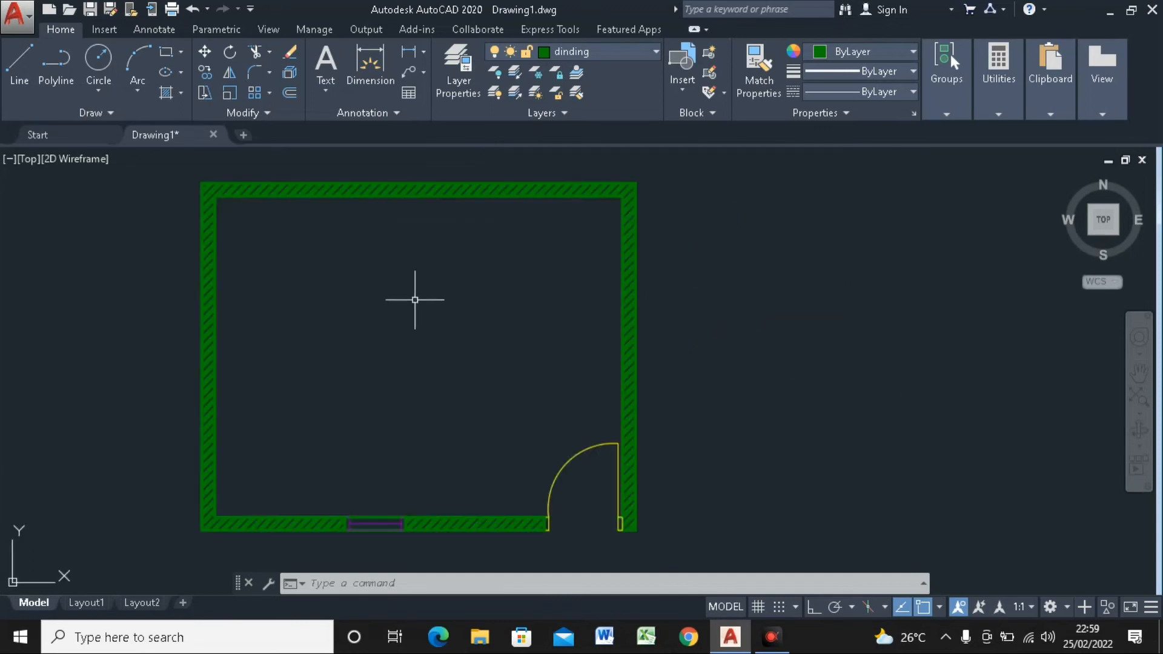
pyautogui.moveTo(418, 299); pyautogui.dragTo(465, 301, button='middle')
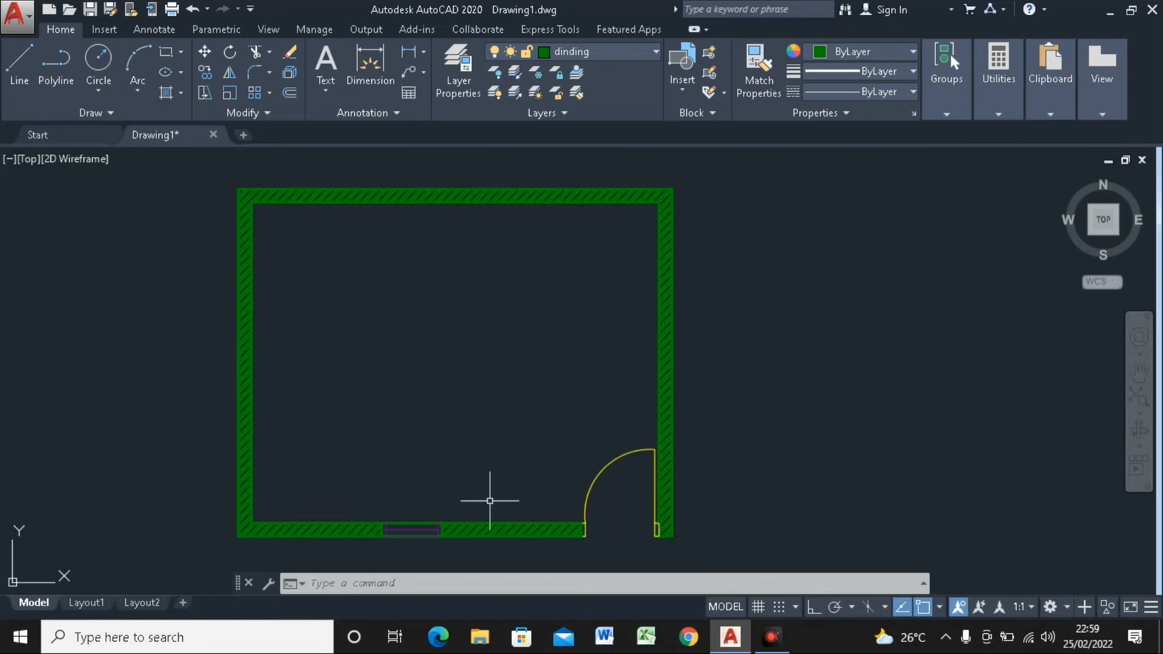
pyautogui.scroll(-4, 384, 349)
pyautogui.scroll(3, 383, 347)
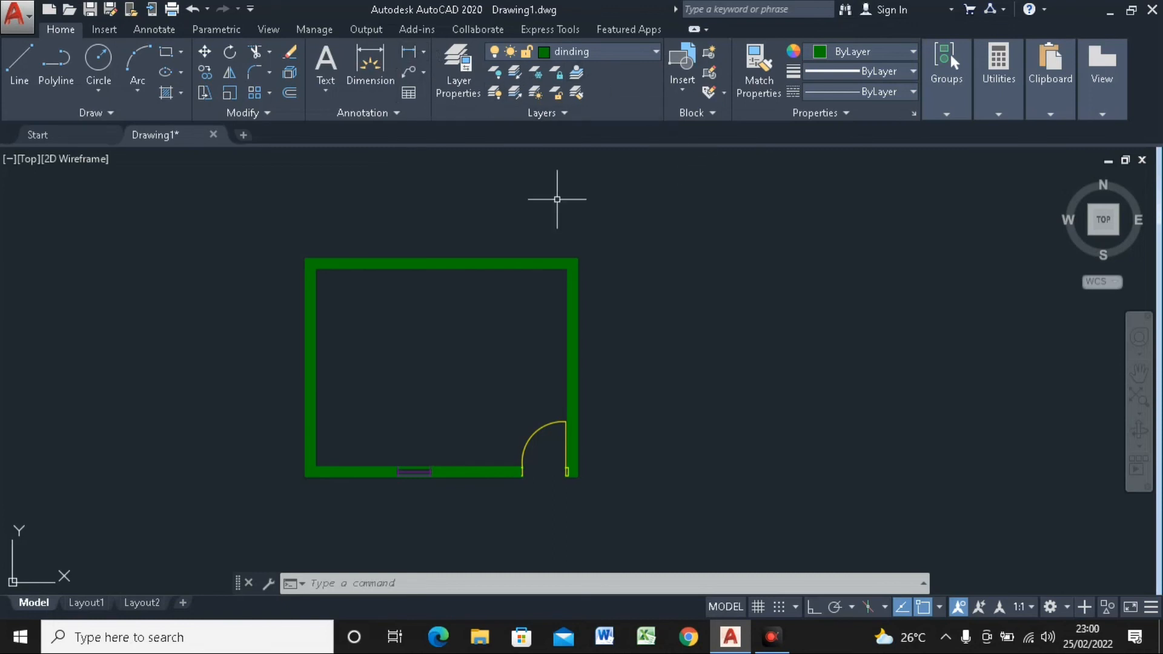
# Create a new layer named dimensi and set its color to white
pyautogui.click(457, 92)
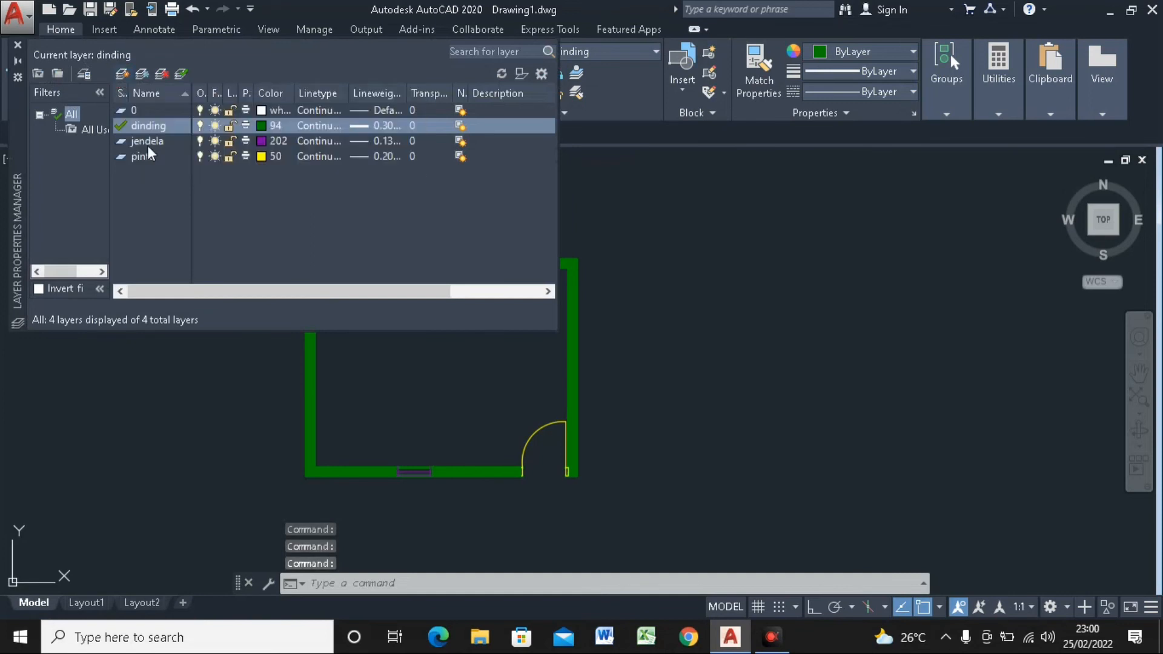
pyautogui.hotkey('alt', 'n')
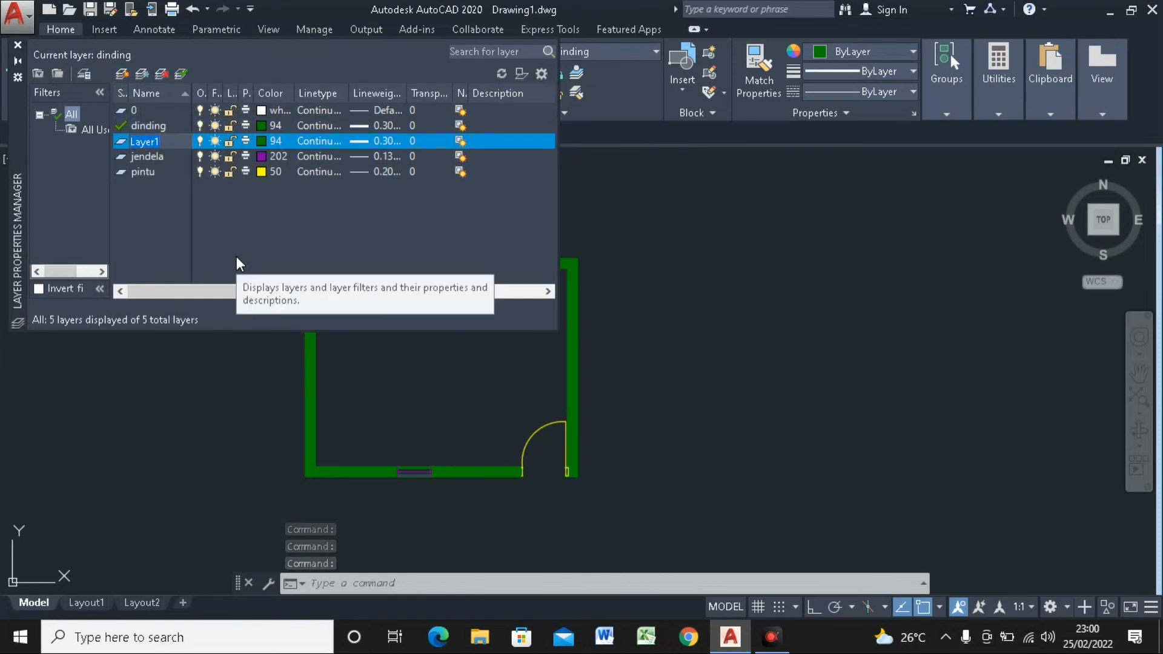
pyautogui.write('dimensi')
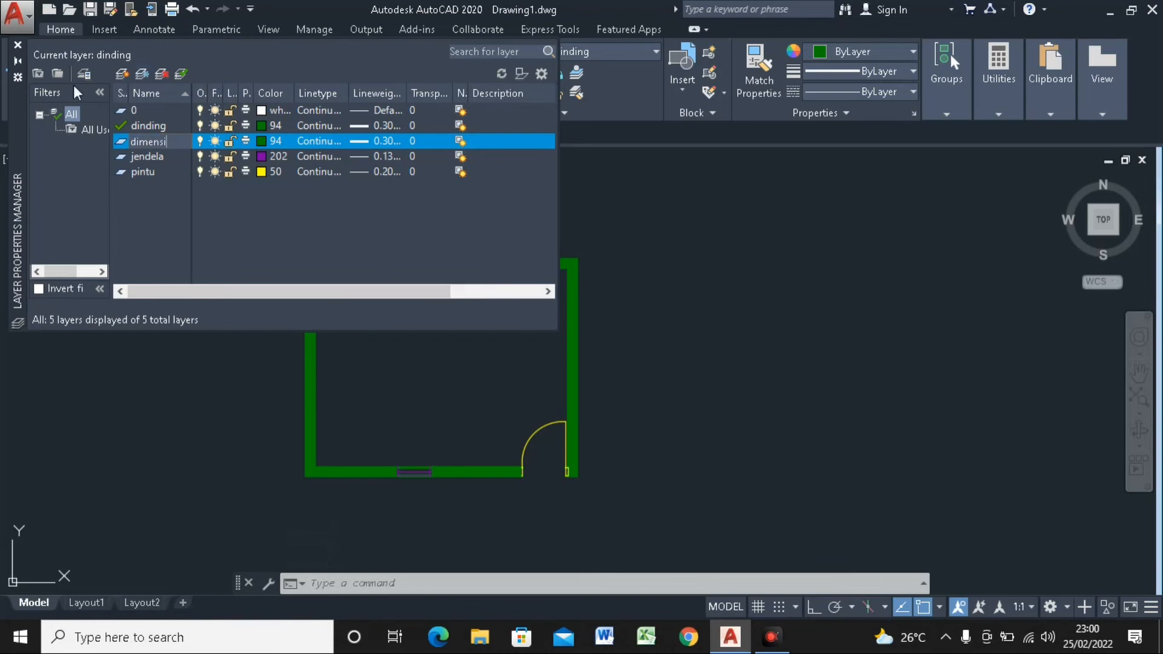
pyautogui.click(261, 143)
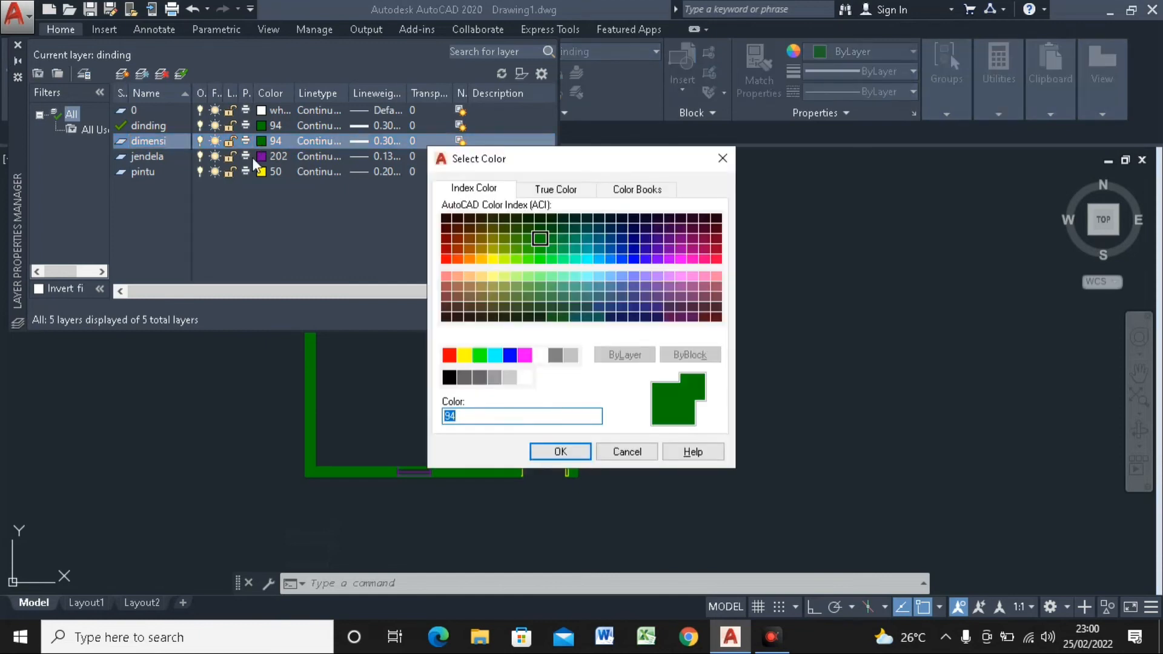
pyautogui.click(541, 355)
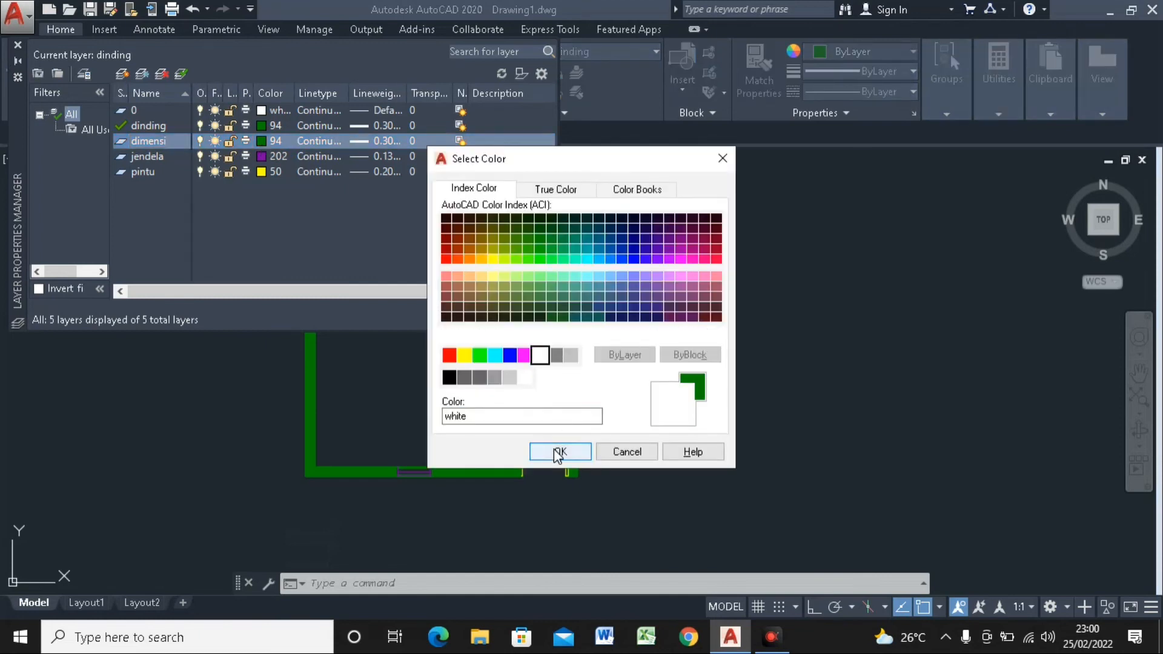
pyautogui.press('Return')
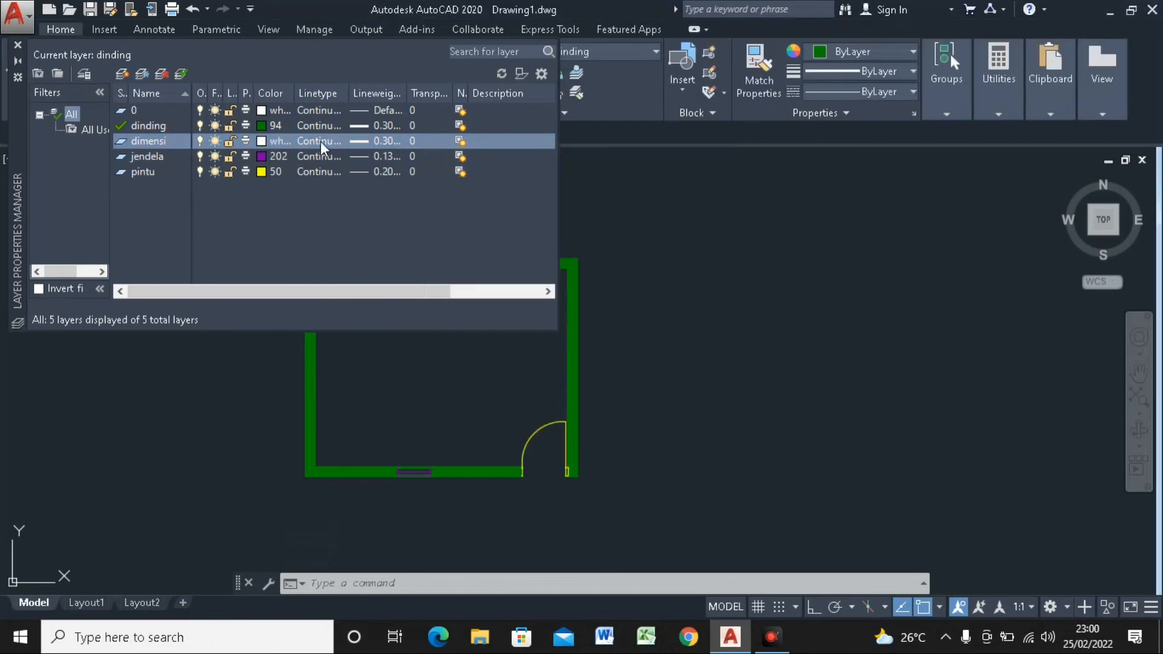
# Set the dimensi layer's lineweight to 0.00 mm and close the layer settings
pyautogui.click(370, 141)
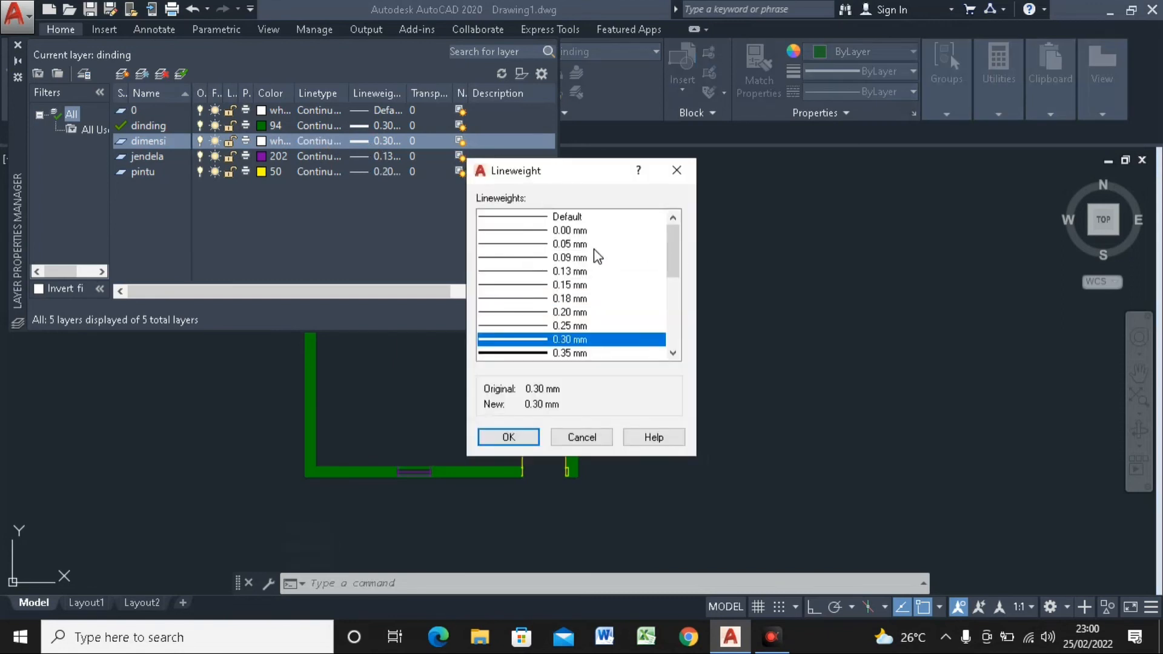
pyautogui.click(523, 231)
pyautogui.click(518, 434)
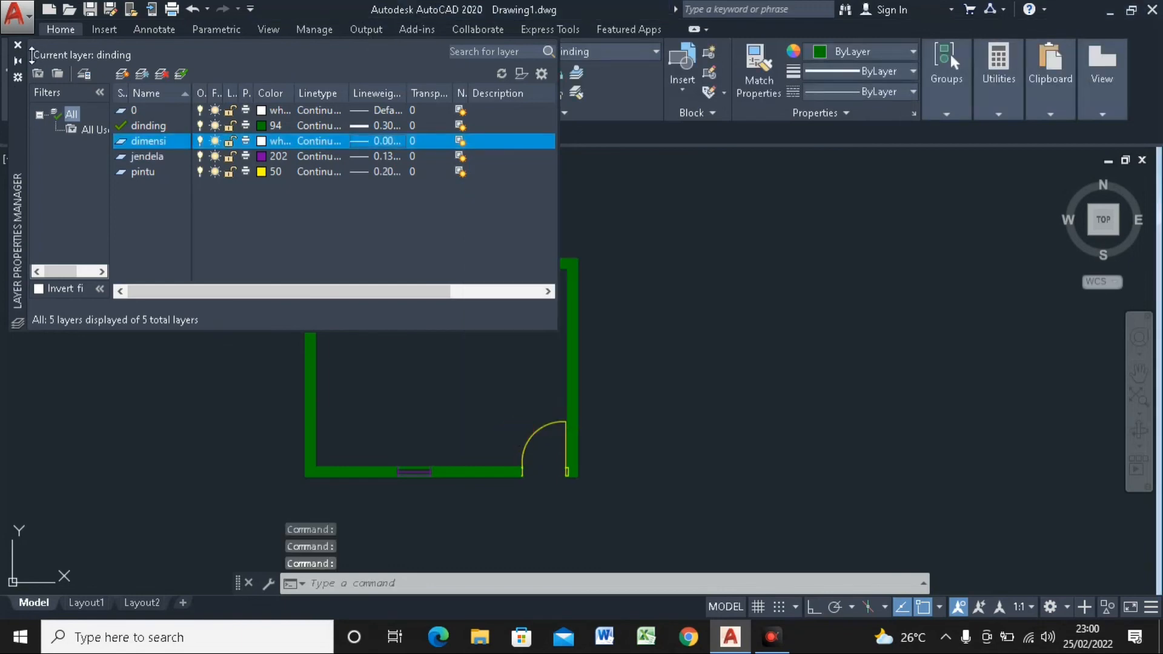
pyautogui.click(18, 44)
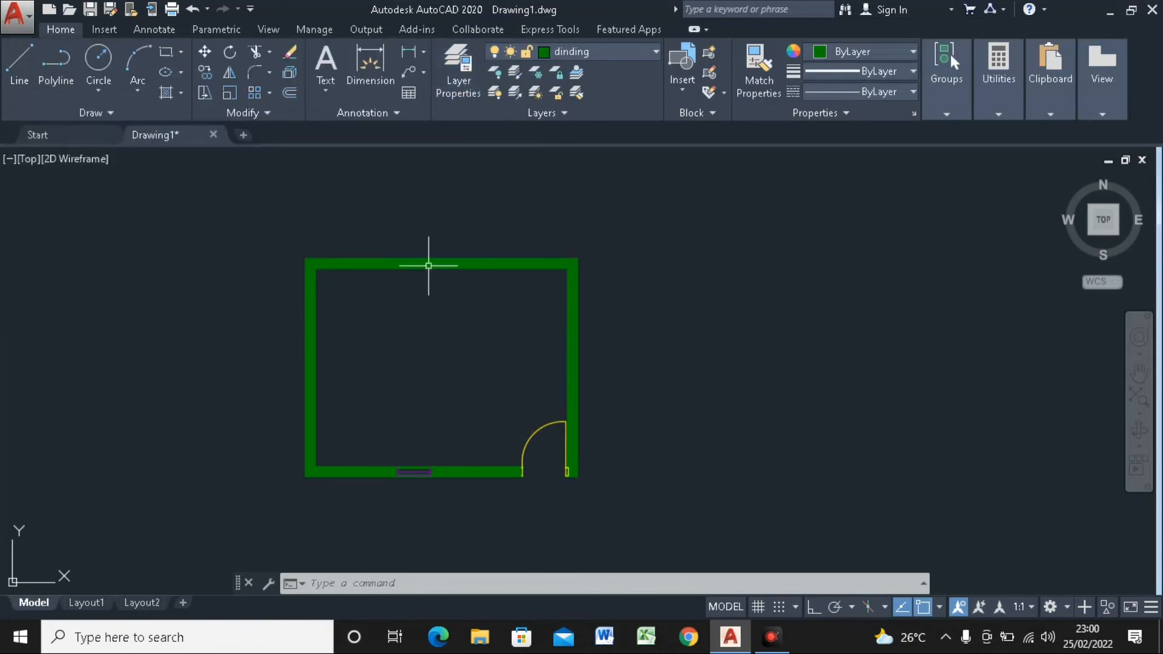
pyautogui.click(411, 59)
pyautogui.scroll(4, 315, 260)
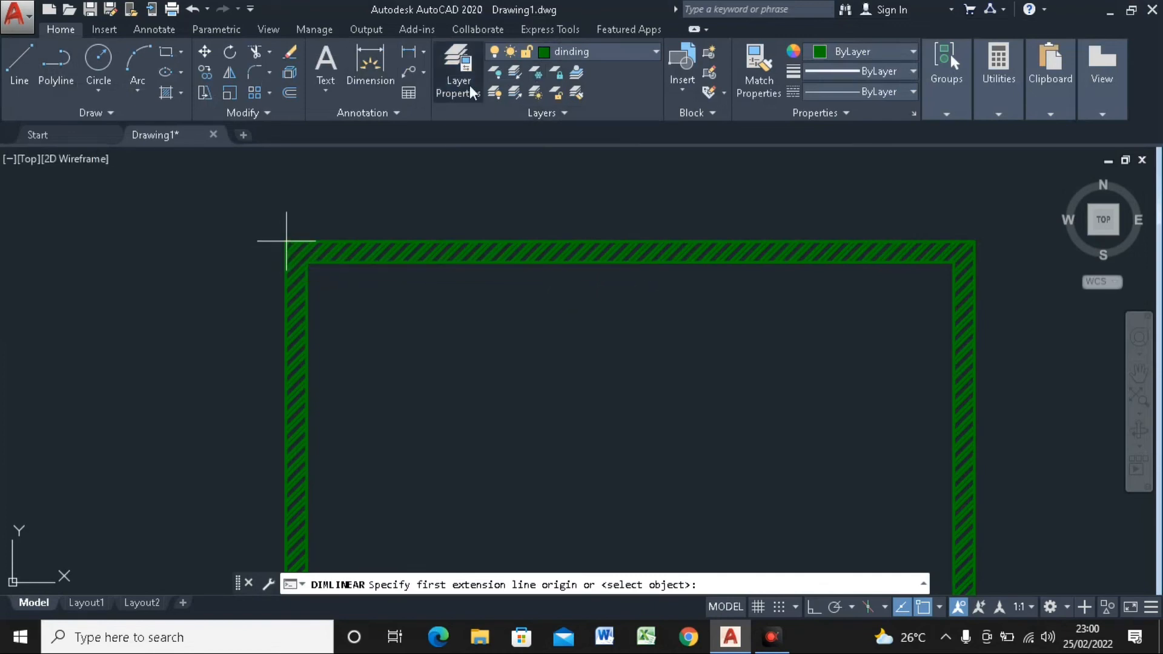
pyautogui.press('Escape')
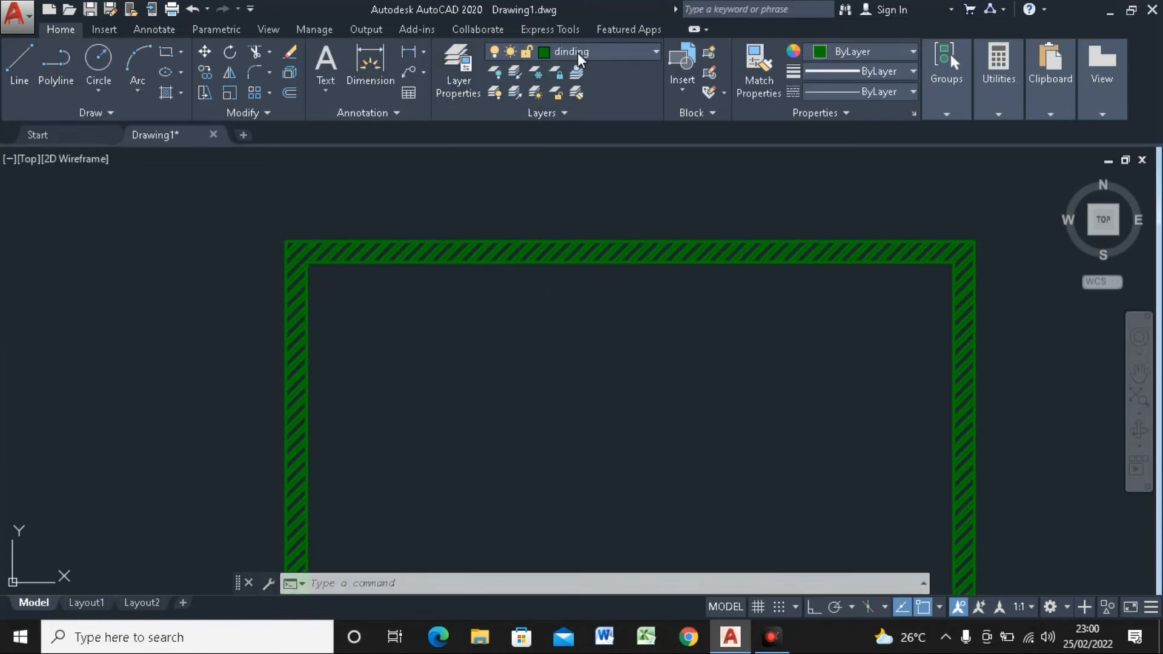
# Make dimensi the current layer
pyautogui.click(576, 53)
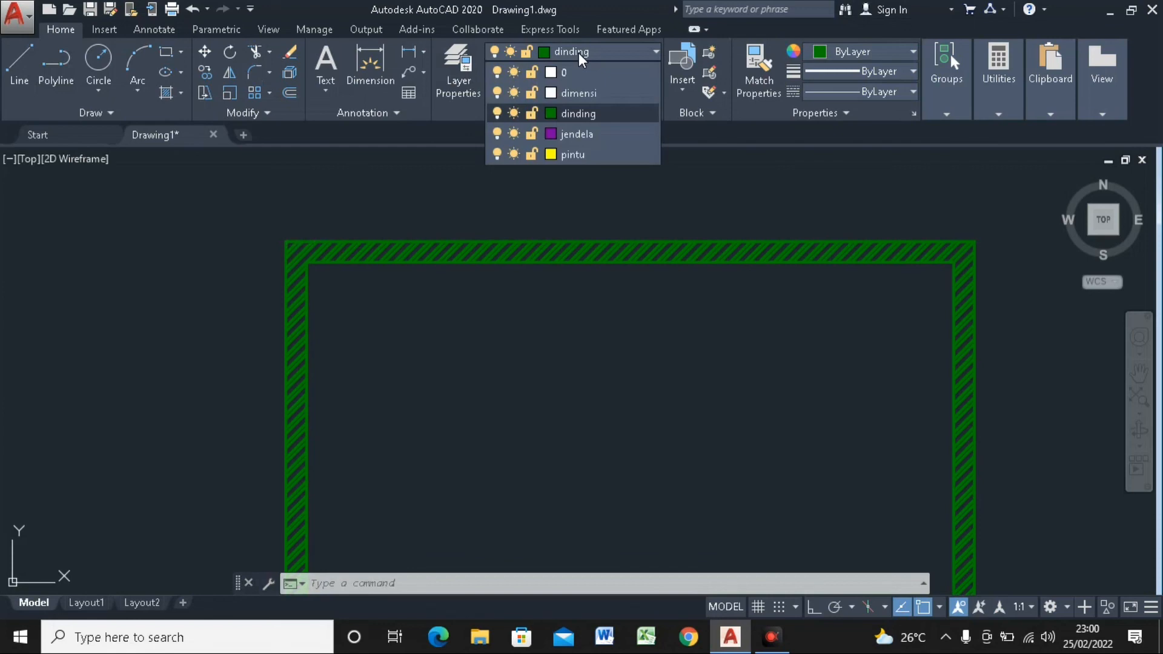
pyautogui.click(581, 93)
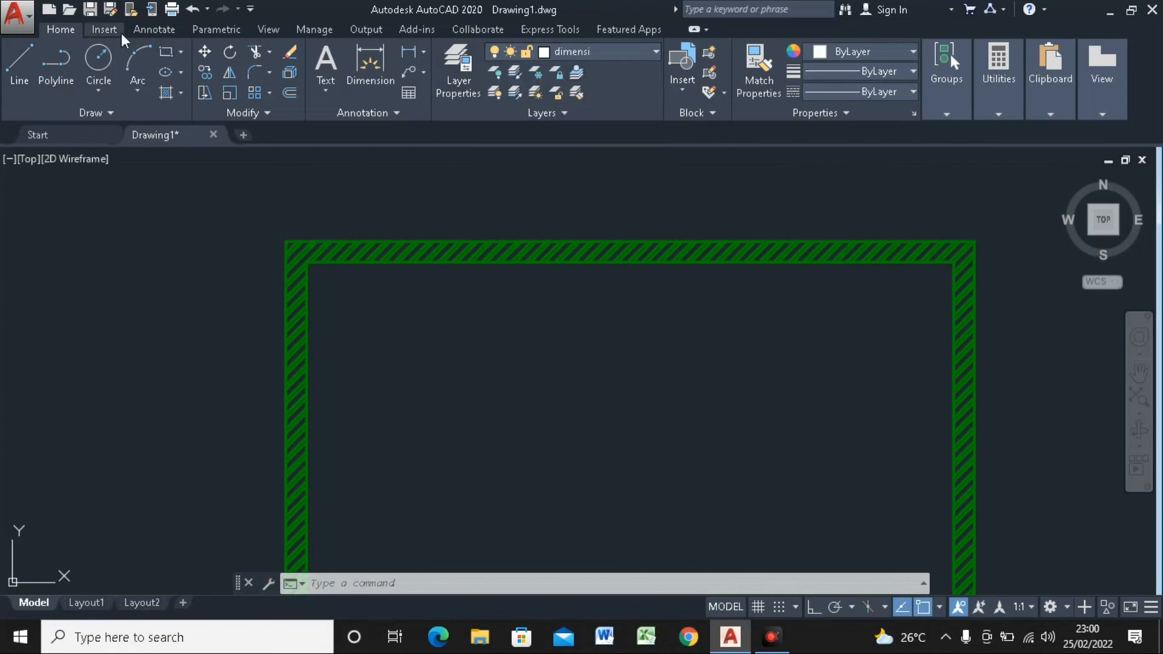
pyautogui.click(156, 34)
pyautogui.click(58, 32)
pyautogui.click(406, 52)
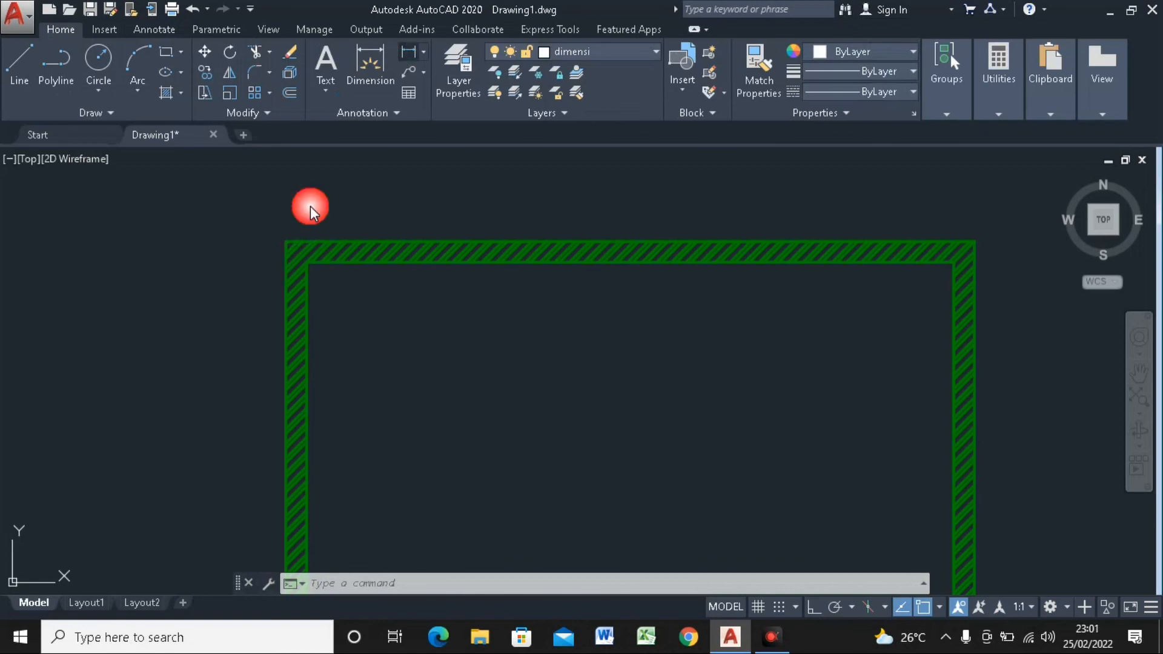
pyautogui.click(288, 238)
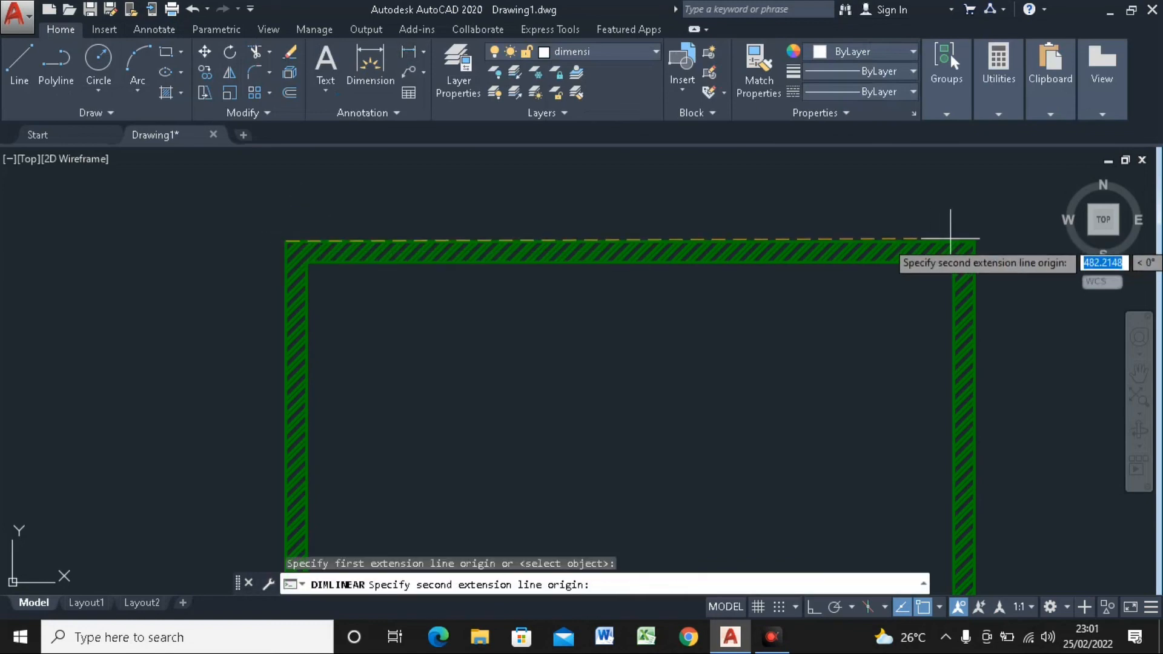
pyautogui.click(974, 241)
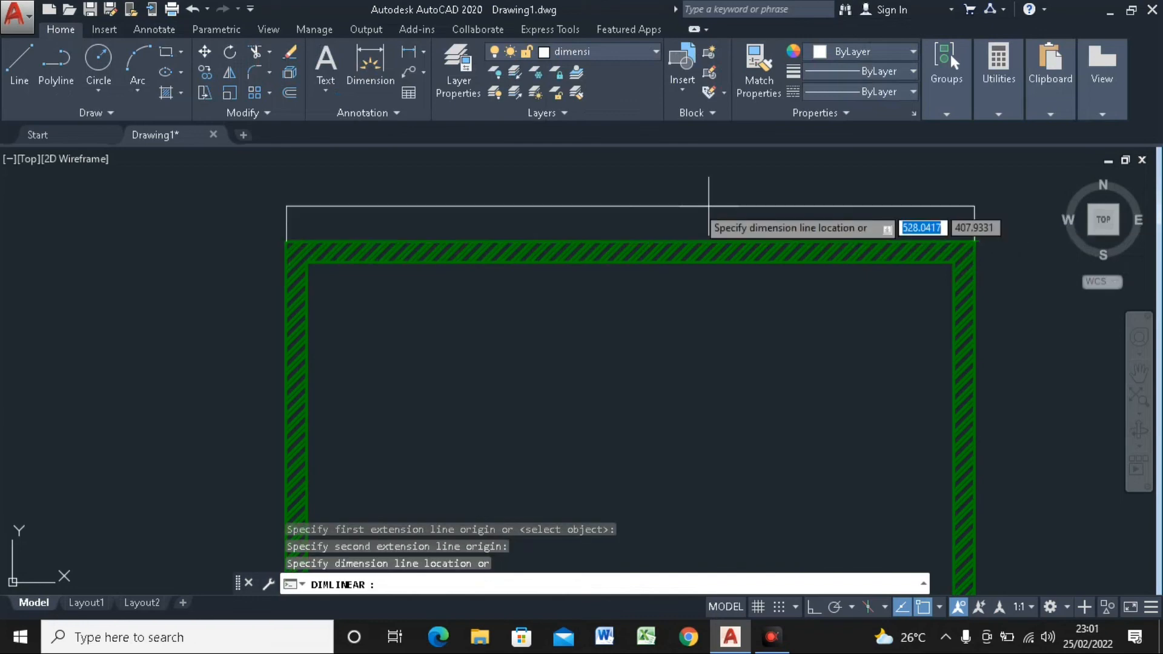
pyautogui.scroll(-2, 633, 198)
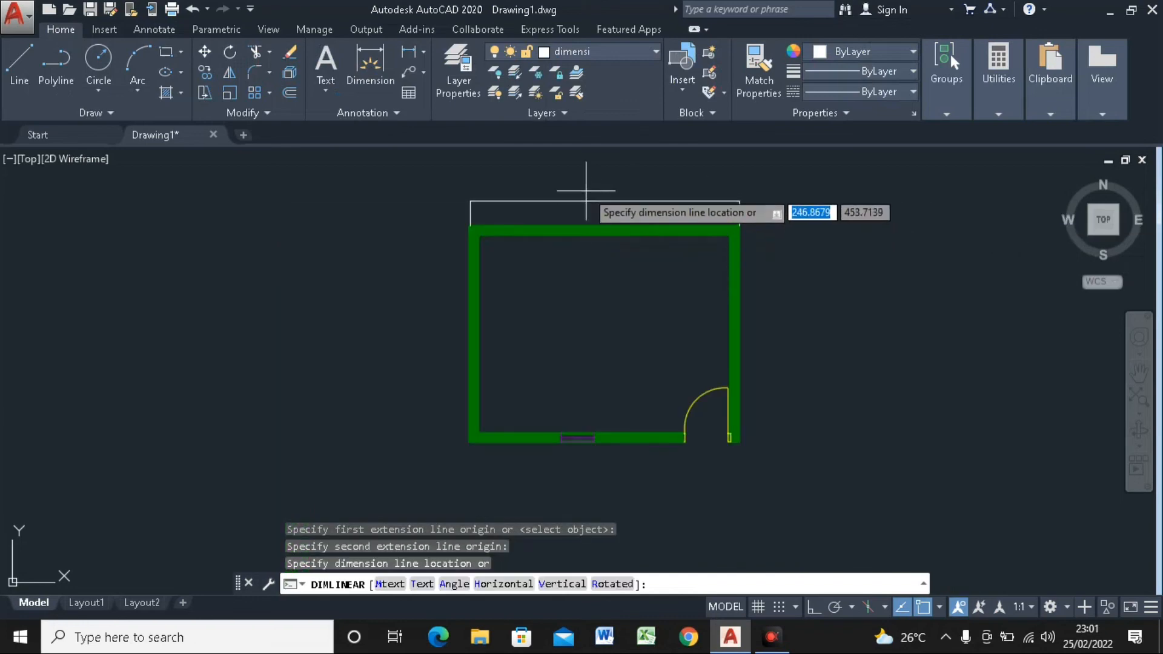
pyautogui.press('Escape')
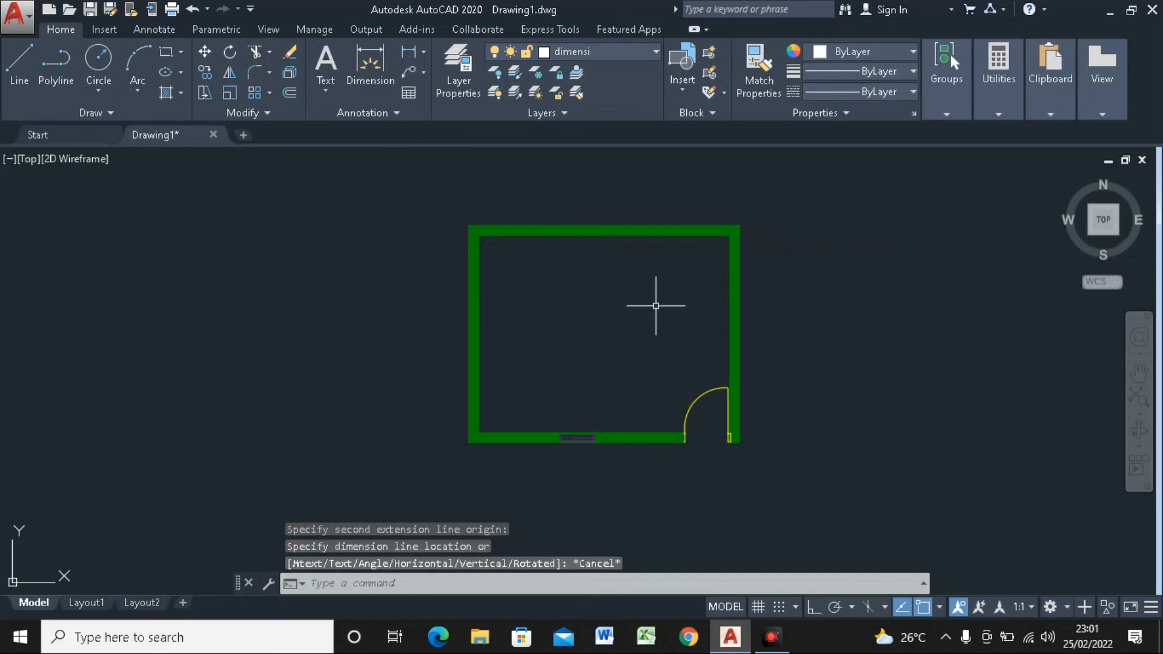
# Create a new dimension style named denah, based on Standard and used for all dimensions
pyautogui.moveTo(657, 307); pyautogui.dragTo(586, 290, button='middle')
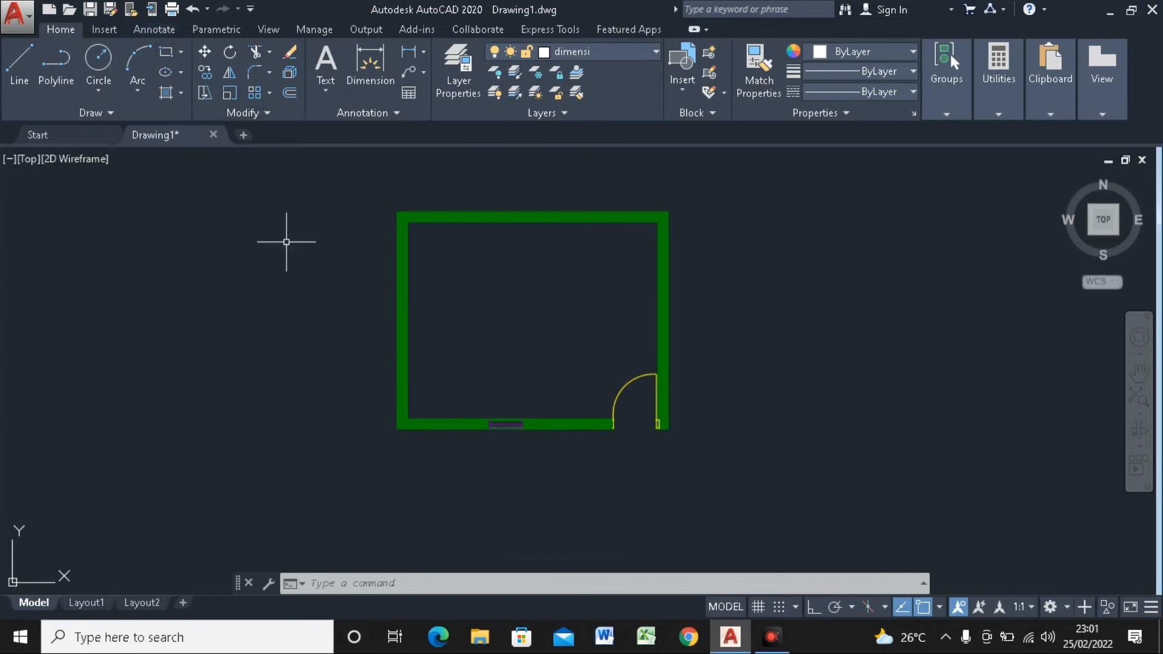
pyautogui.write('D')
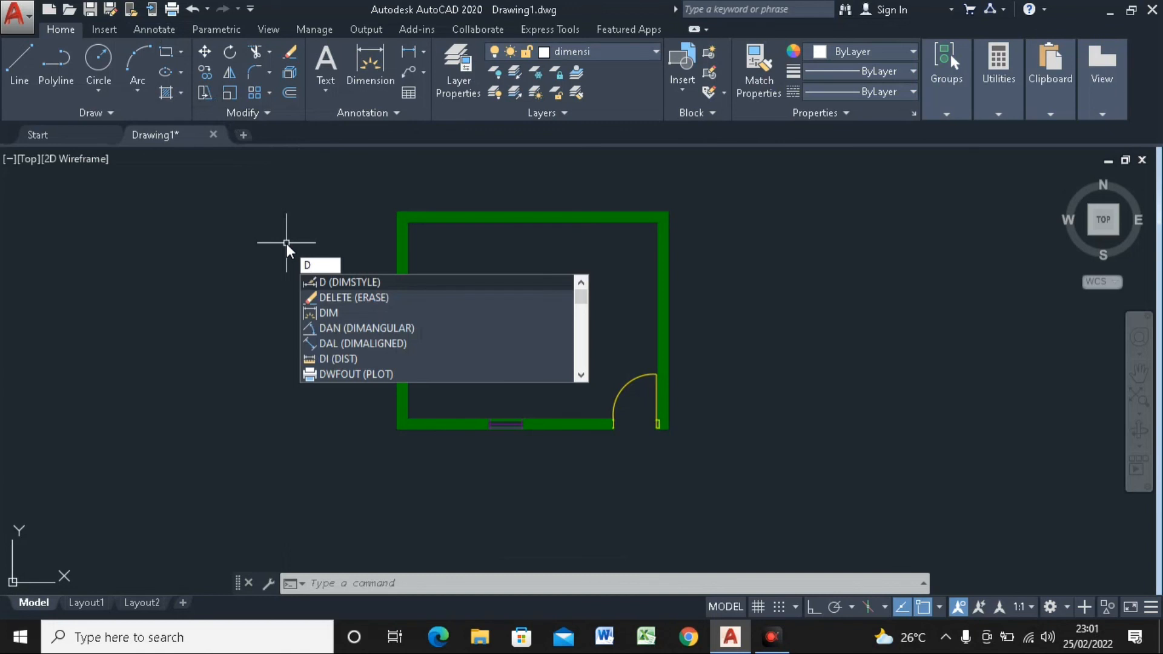
pyautogui.press('Escape')
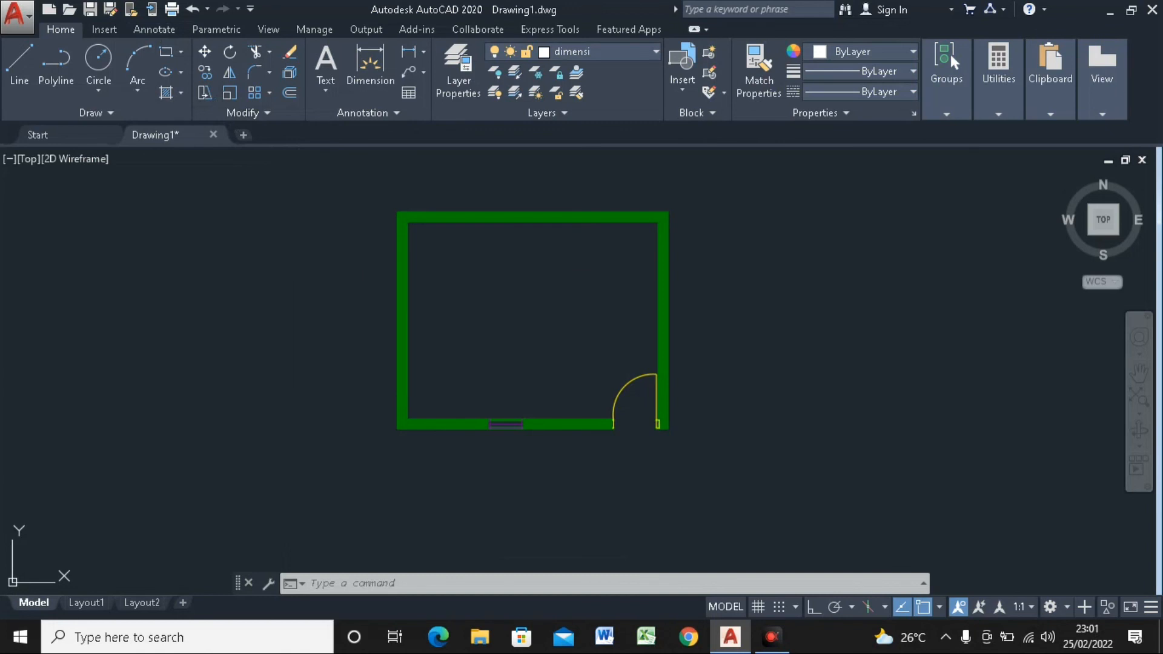
pyautogui.write('D')
pyautogui.press('Return')
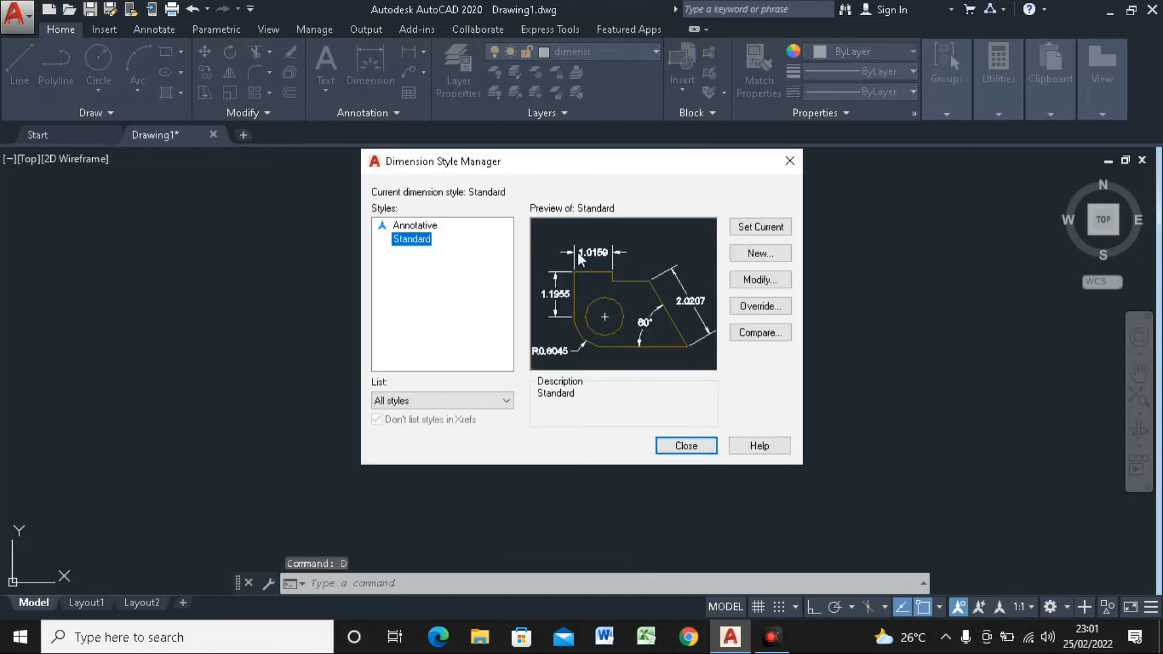
pyautogui.click(761, 253)
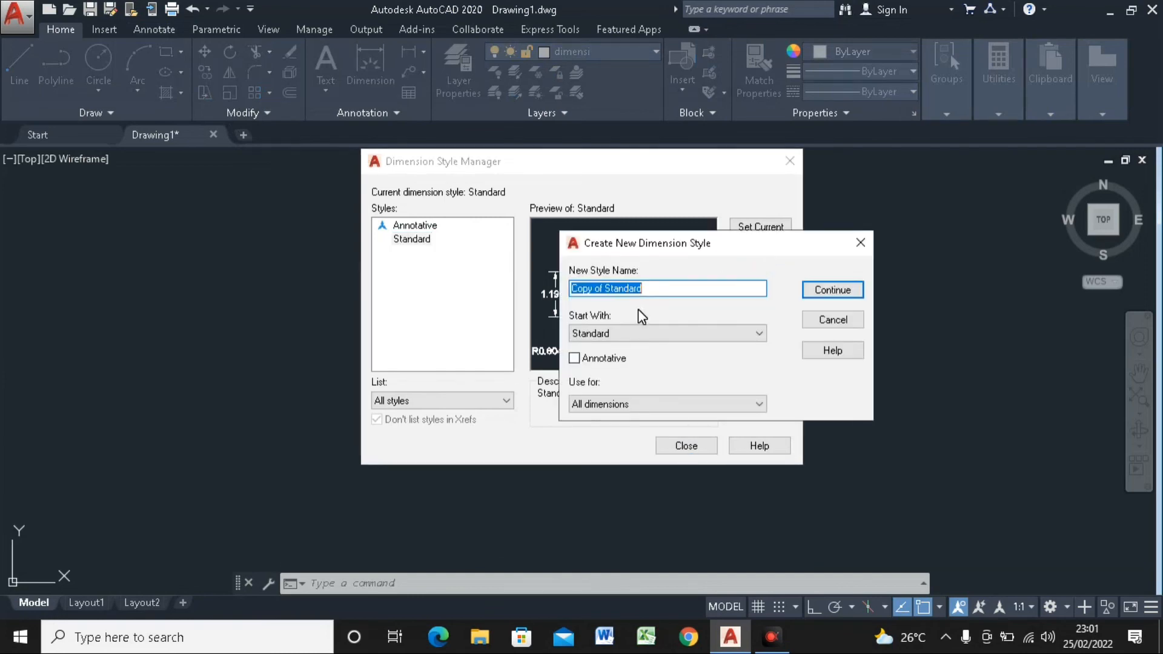
pyautogui.write('denah')
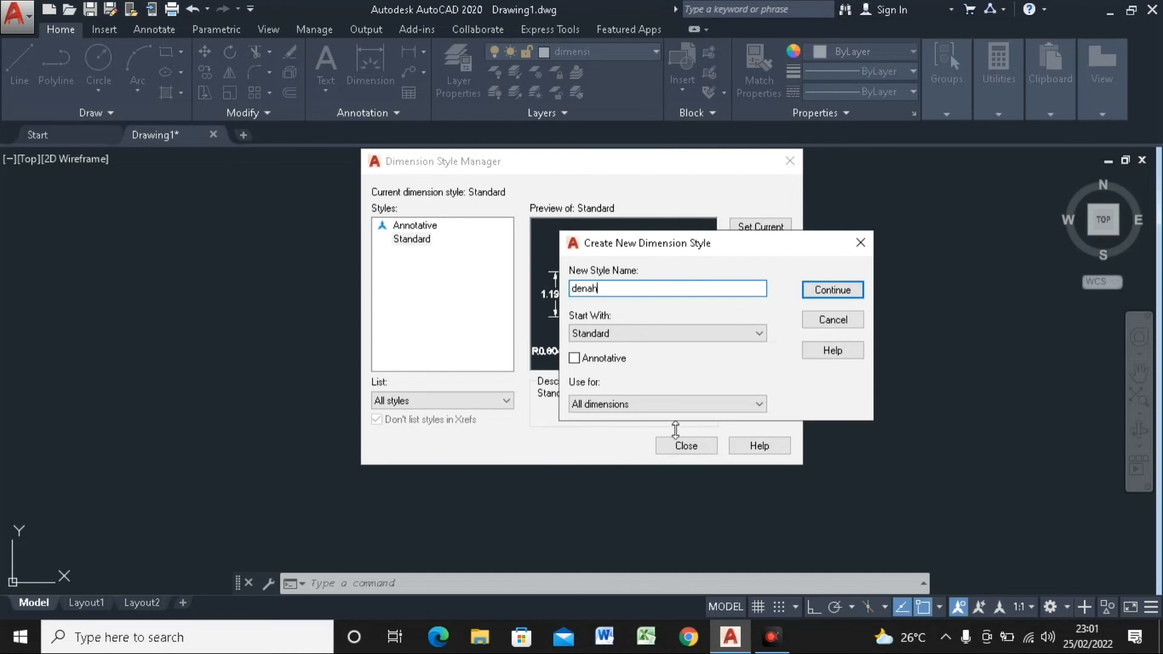
pyautogui.click(813, 321)
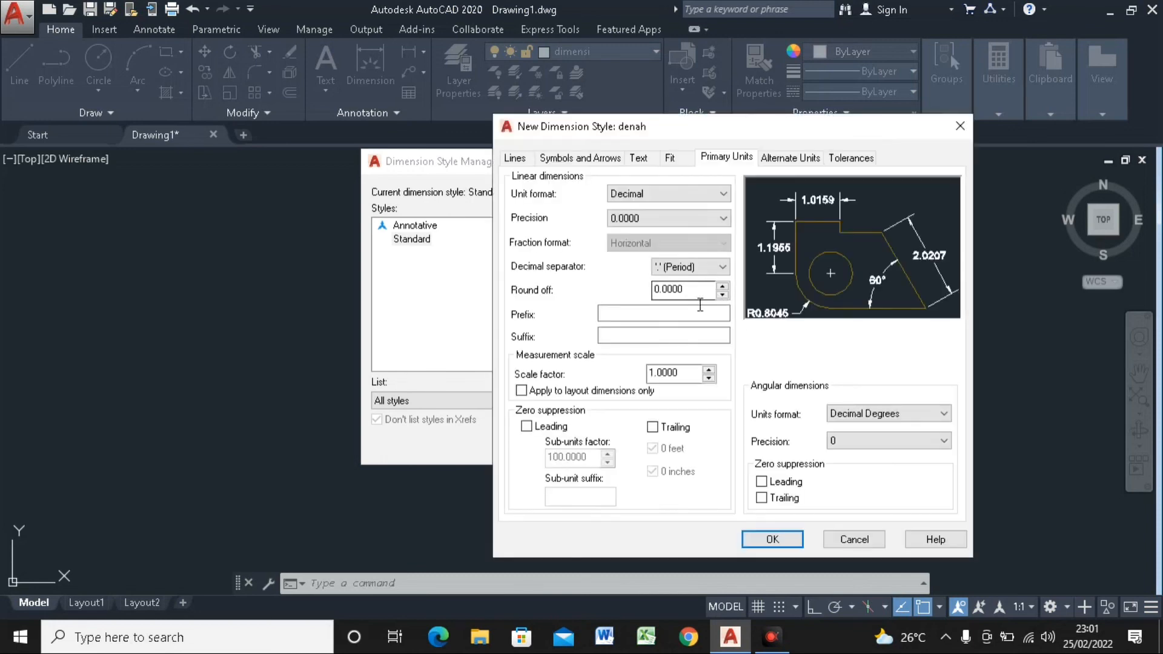
# Set the arrow size of the denah dimension style to 30
pyautogui.click(552, 158)
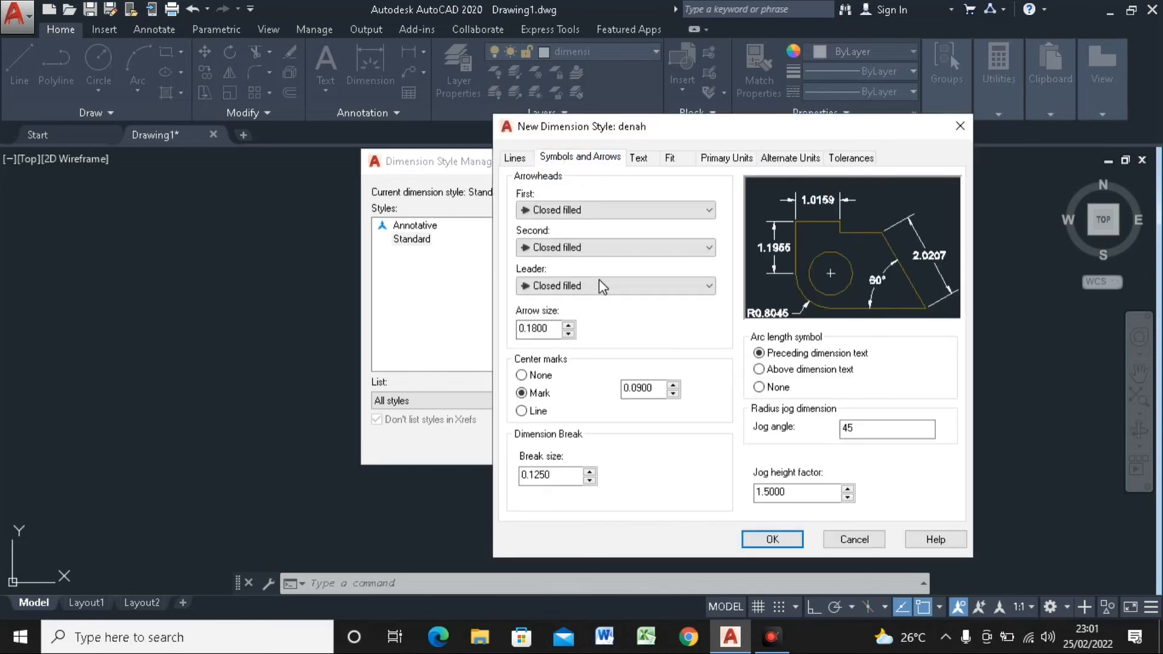
pyautogui.moveTo(548, 329); pyautogui.dragTo(513, 333)
pyautogui.write('1')
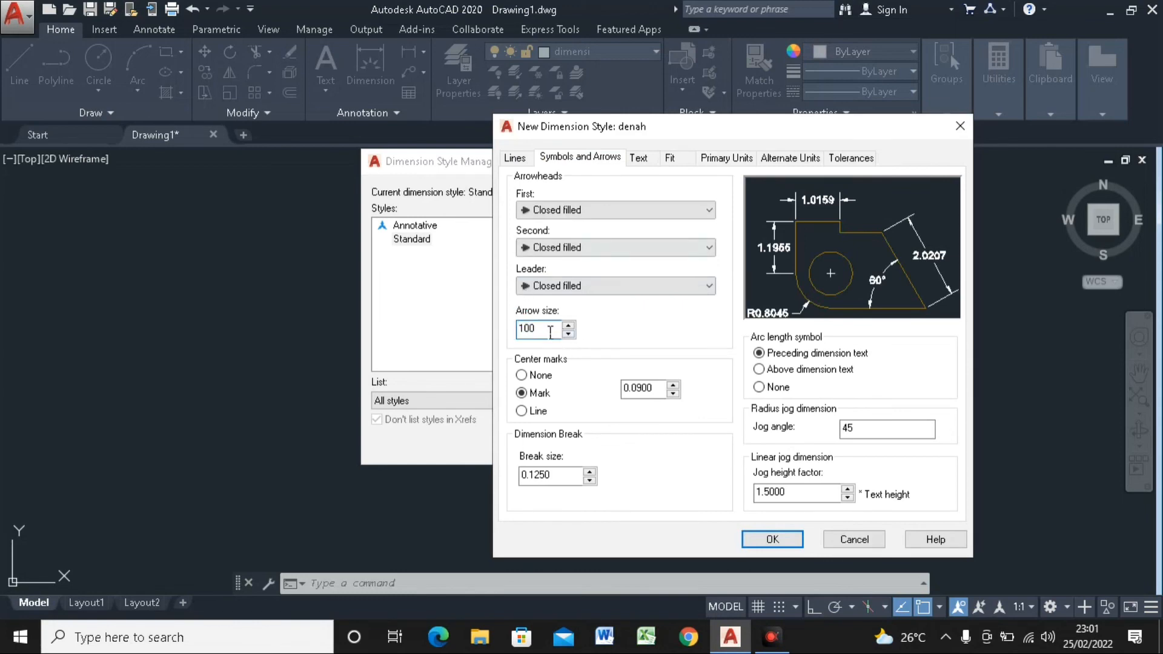
pyautogui.moveTo(550, 332); pyautogui.dragTo(509, 333)
pyautogui.write('30')
# Set the text height of the denah dimension style to 30
pyautogui.click(642, 158)
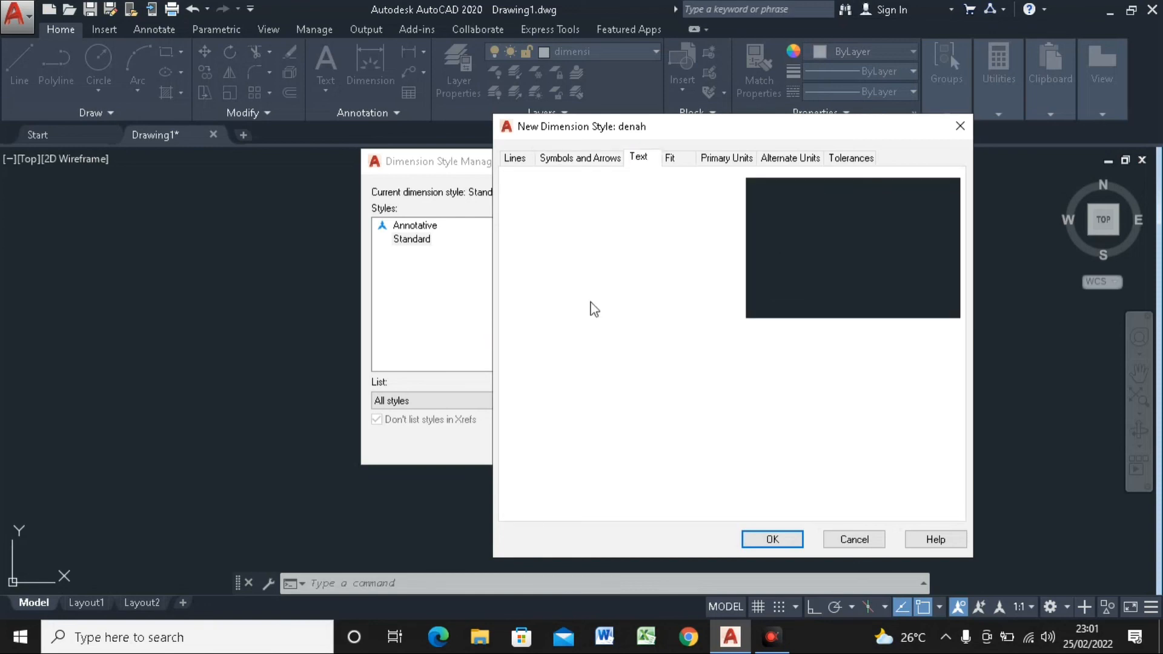
pyautogui.moveTo(704, 281); pyautogui.dragTo(692, 281)
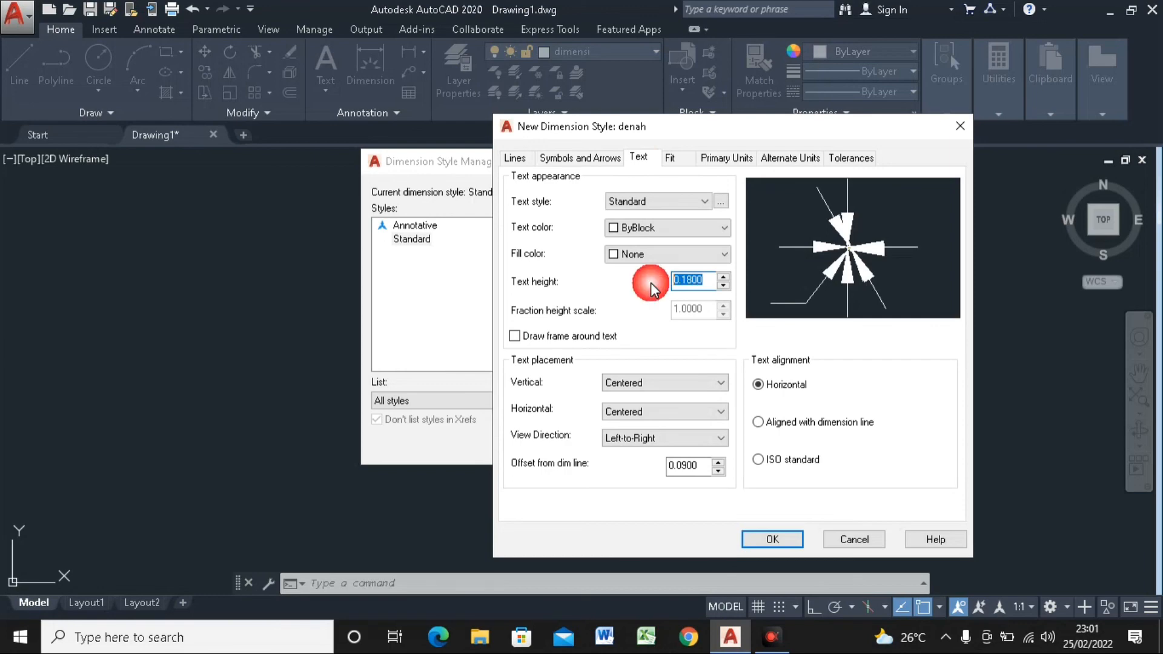
pyautogui.write('30')
# Set the linear dimension precision of the denah style to 0, then save the style and close the Dimension Style Manager
pyautogui.click(715, 158)
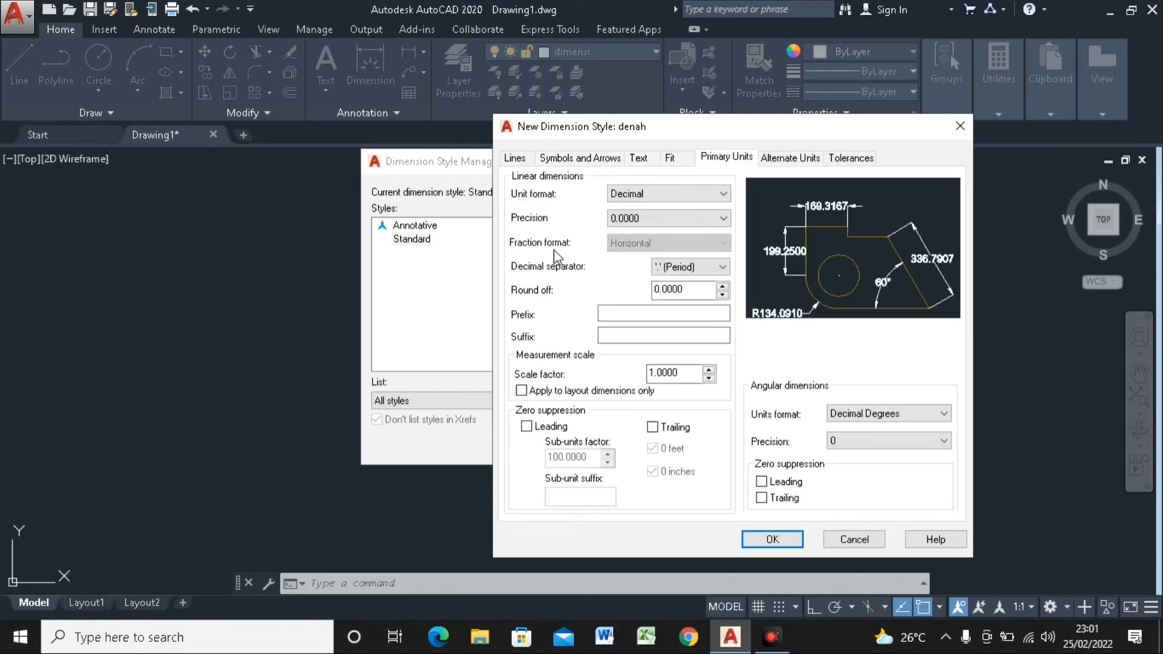
pyautogui.click(633, 218)
pyautogui.click(634, 230)
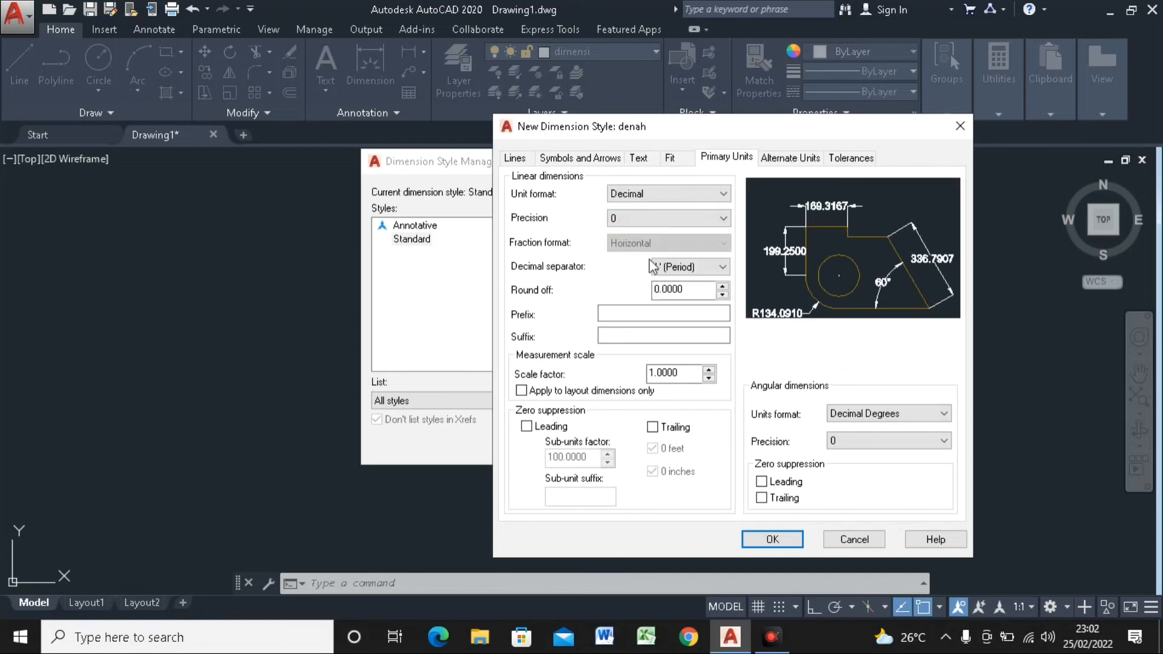
pyautogui.click(772, 539)
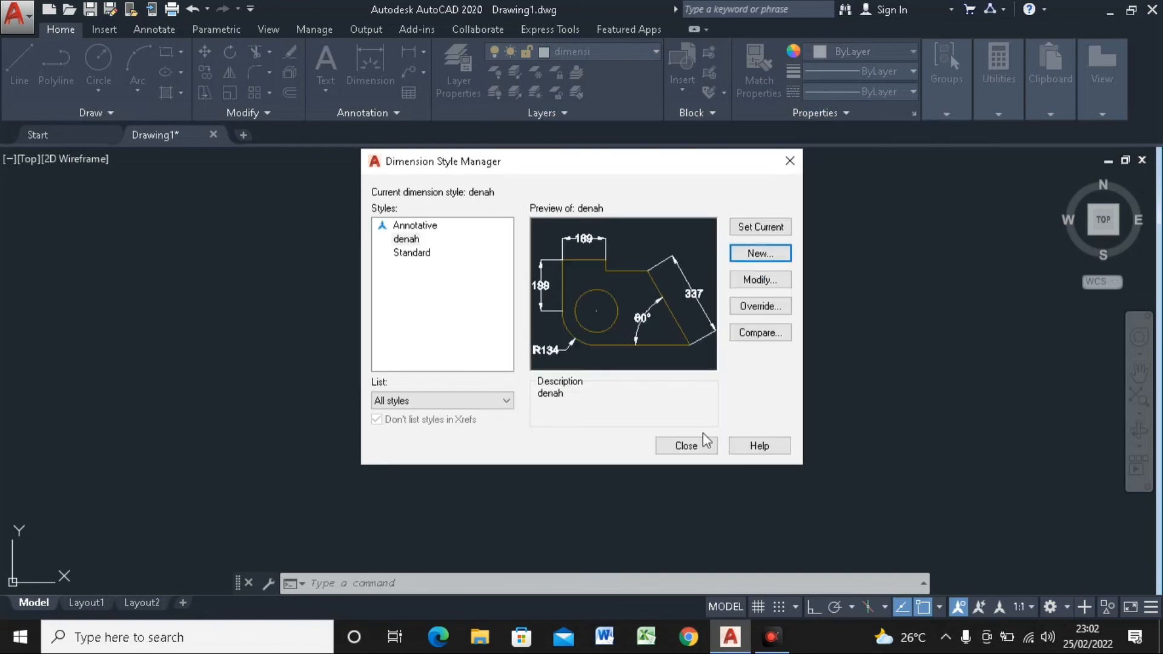
pyautogui.click(684, 445)
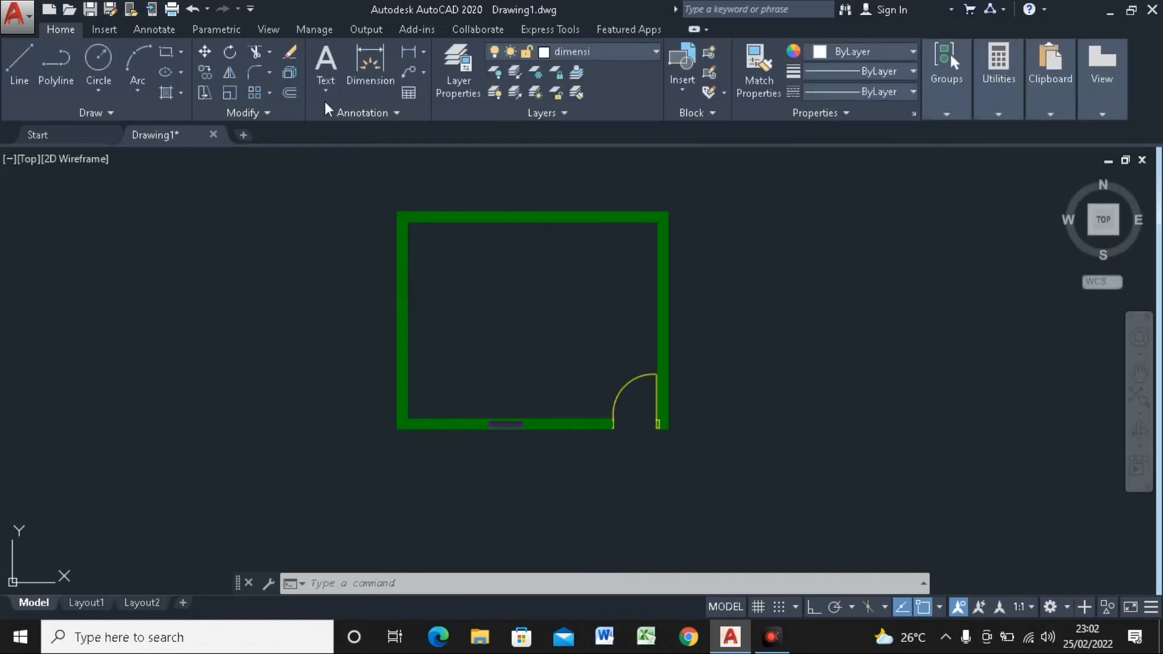
pyautogui.click(405, 49)
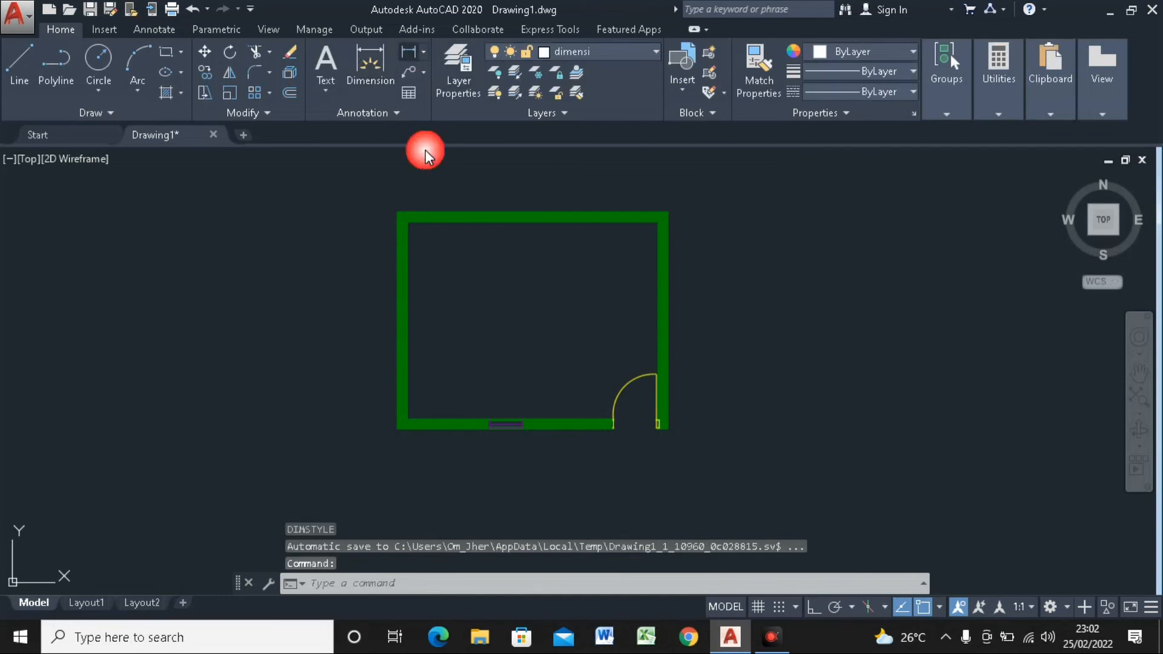
pyautogui.click(398, 212)
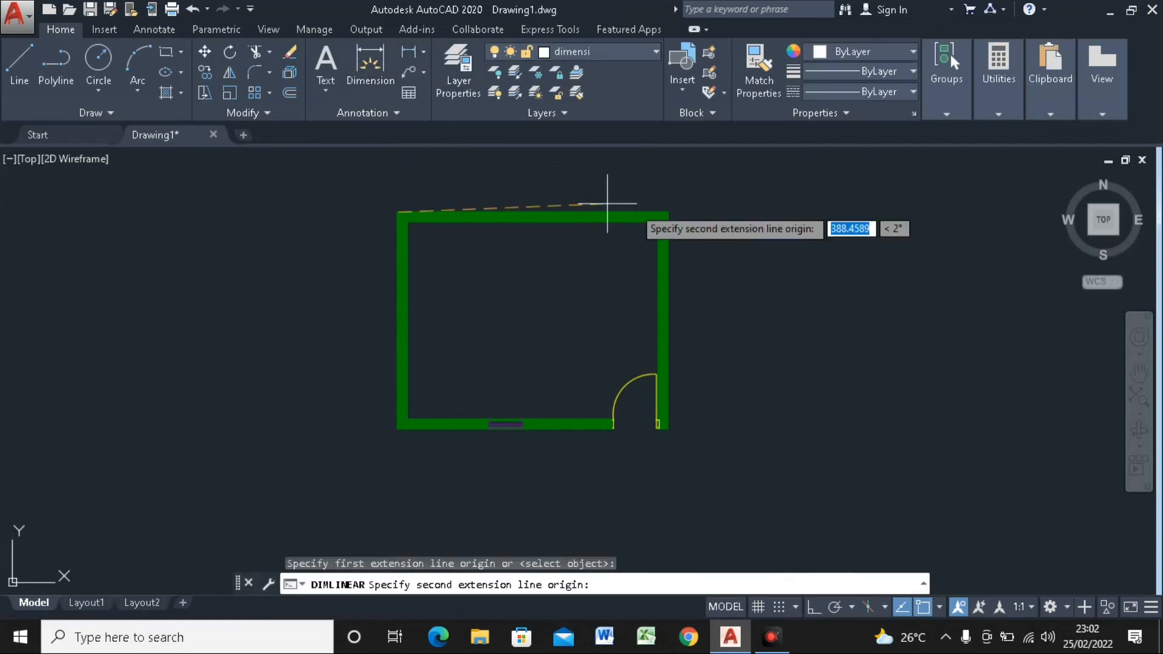
pyautogui.click(673, 213)
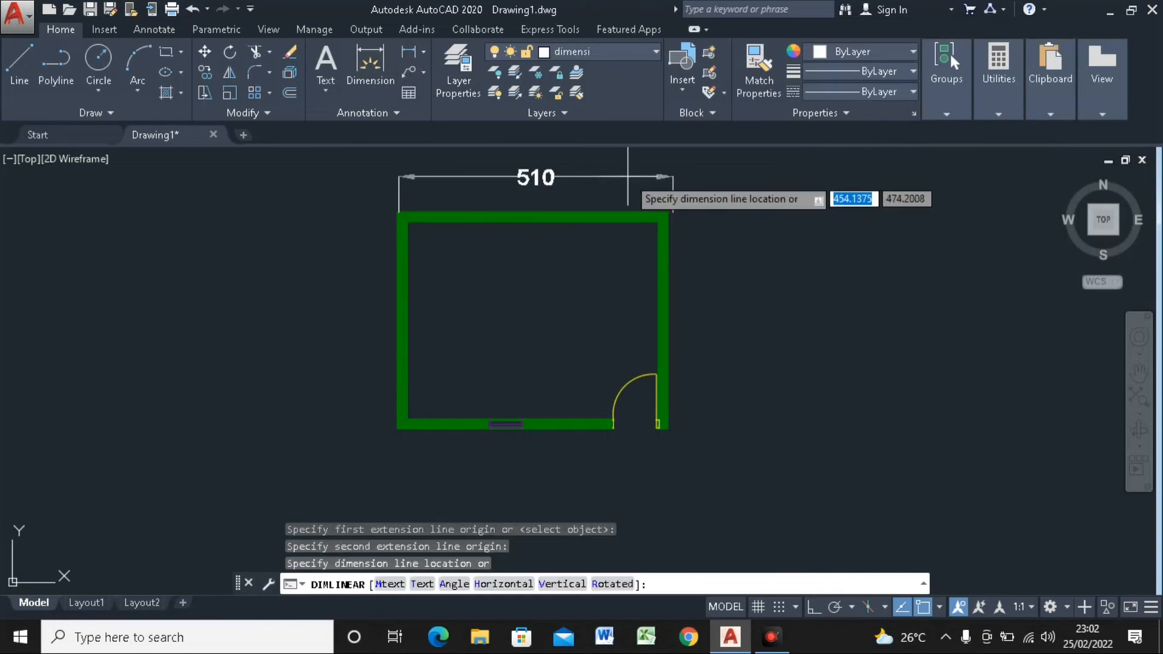
pyautogui.press('Escape')
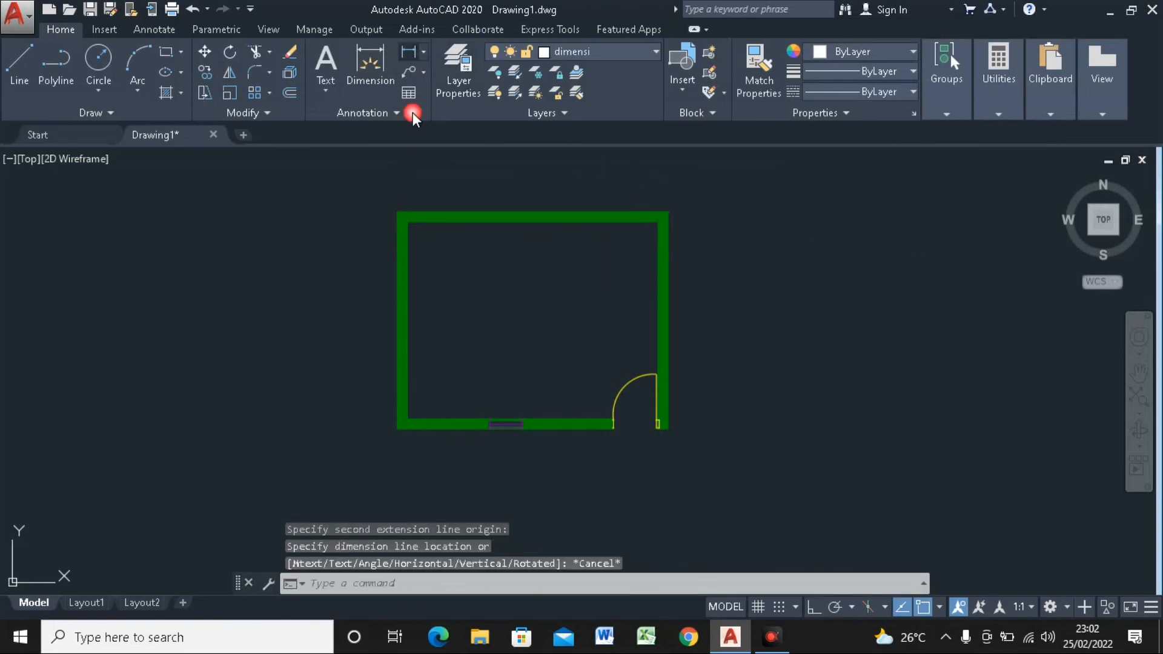
# Add a linear dimension between the two outer corners of the upper wall, placing the dimension line above the plan
pyautogui.press('Return')
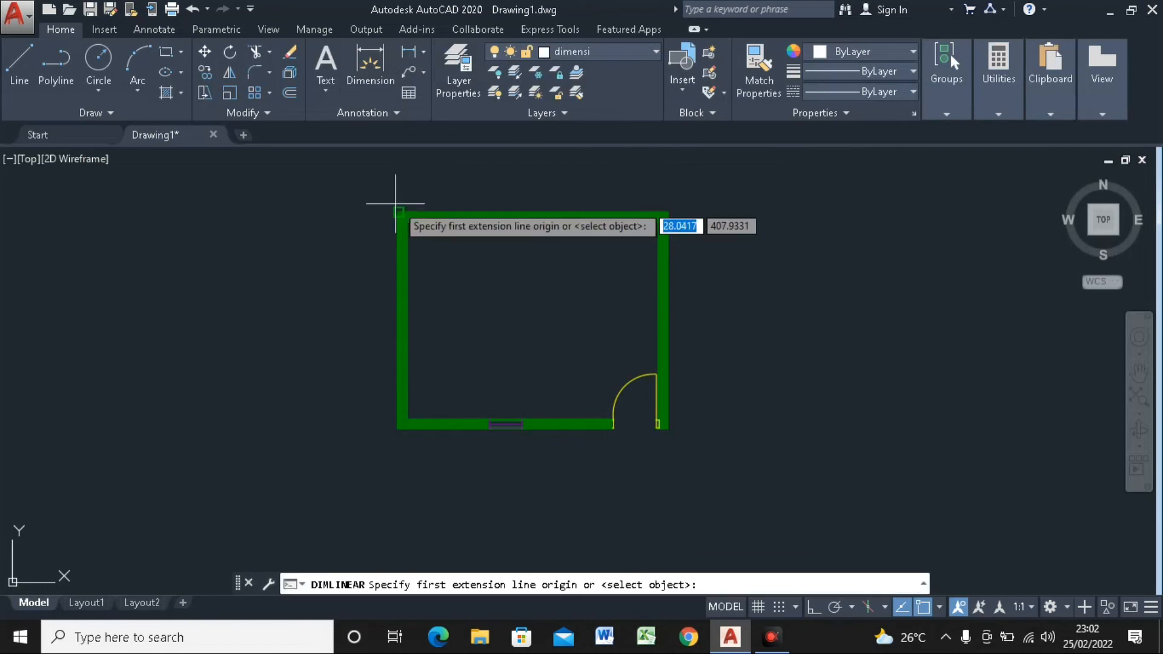
pyautogui.click(396, 203)
pyautogui.click(398, 212)
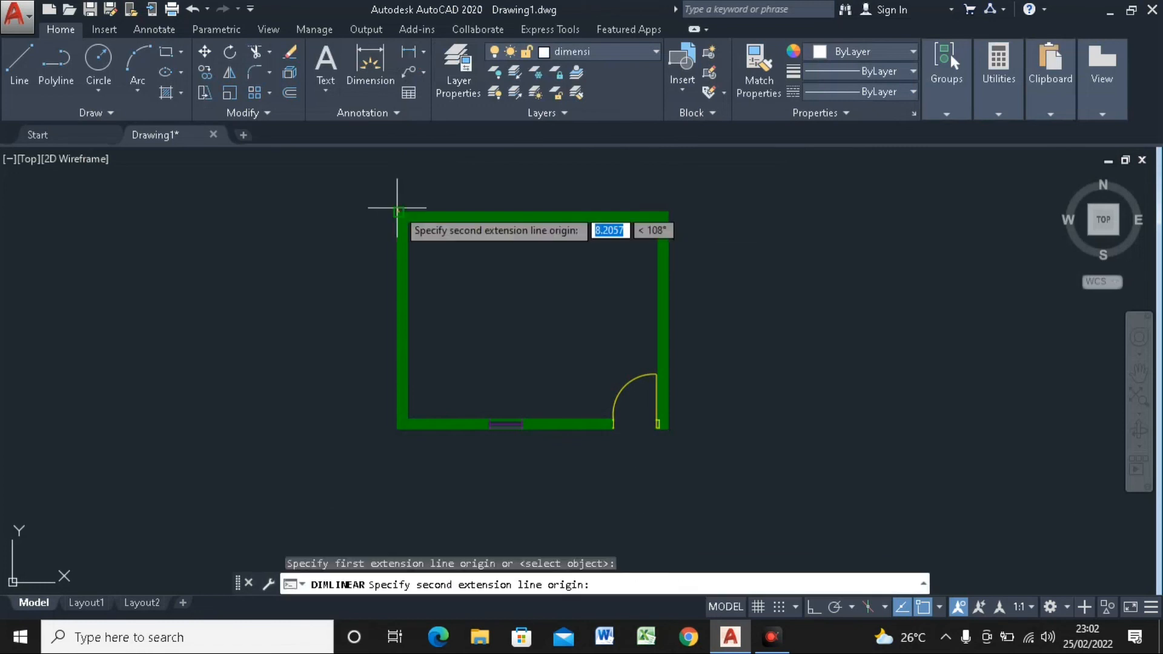
pyautogui.click(668, 209)
pyautogui.moveTo(612, 171); pyautogui.dragTo(611, 200, button='middle')
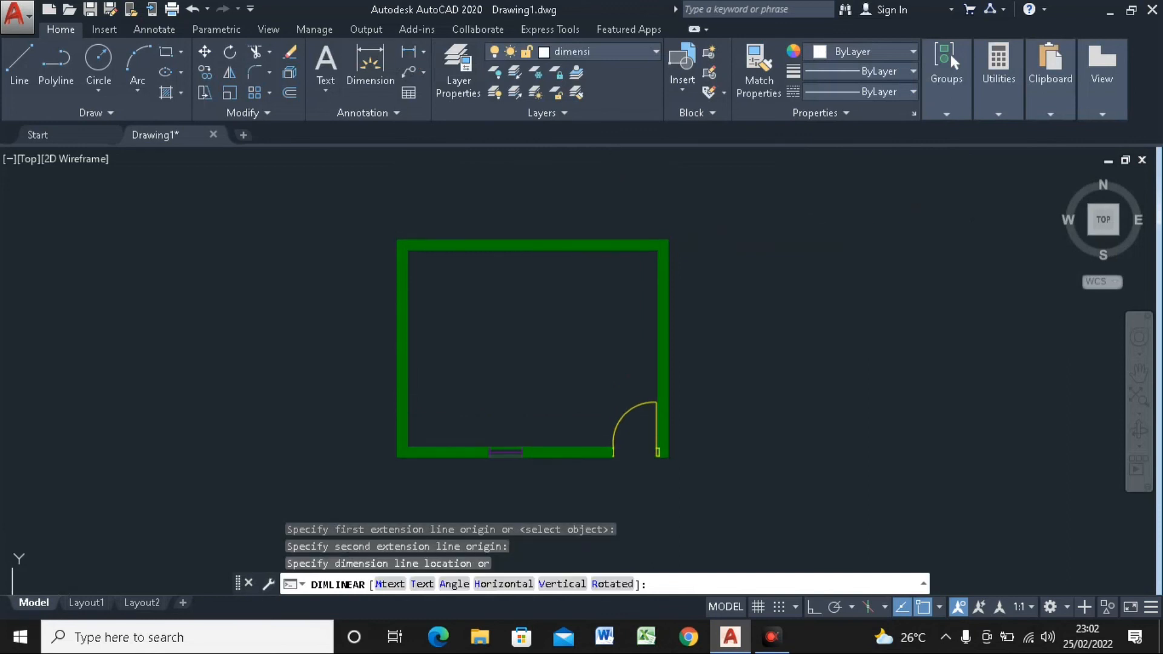
pyautogui.click(612, 192)
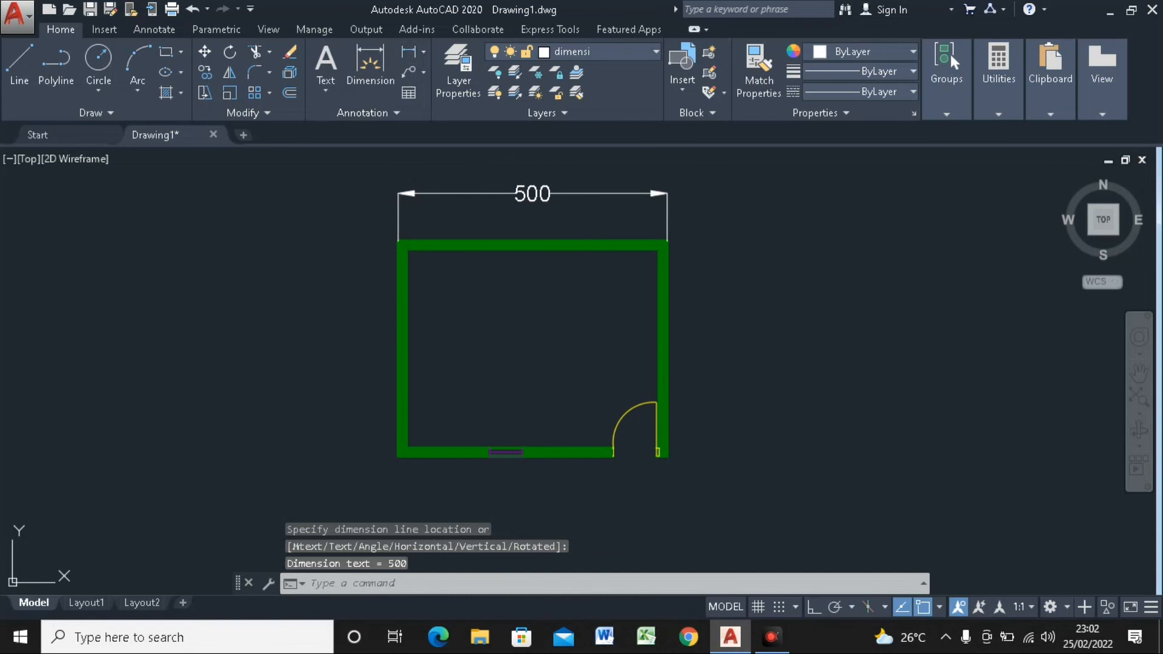
# Add a vertical linear dimension between the outer corners of the left wall, placing the dimension line outside the plan
pyautogui.scroll(4, 403, 242)
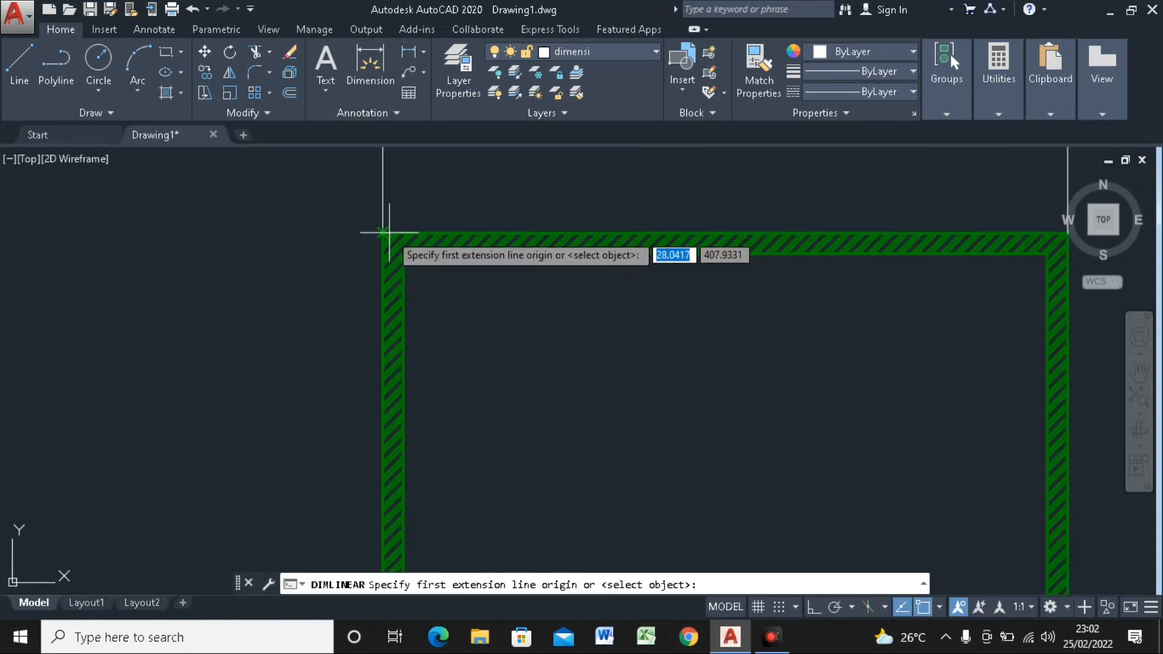
pyautogui.click(383, 234)
pyautogui.scroll(-4, 401, 189)
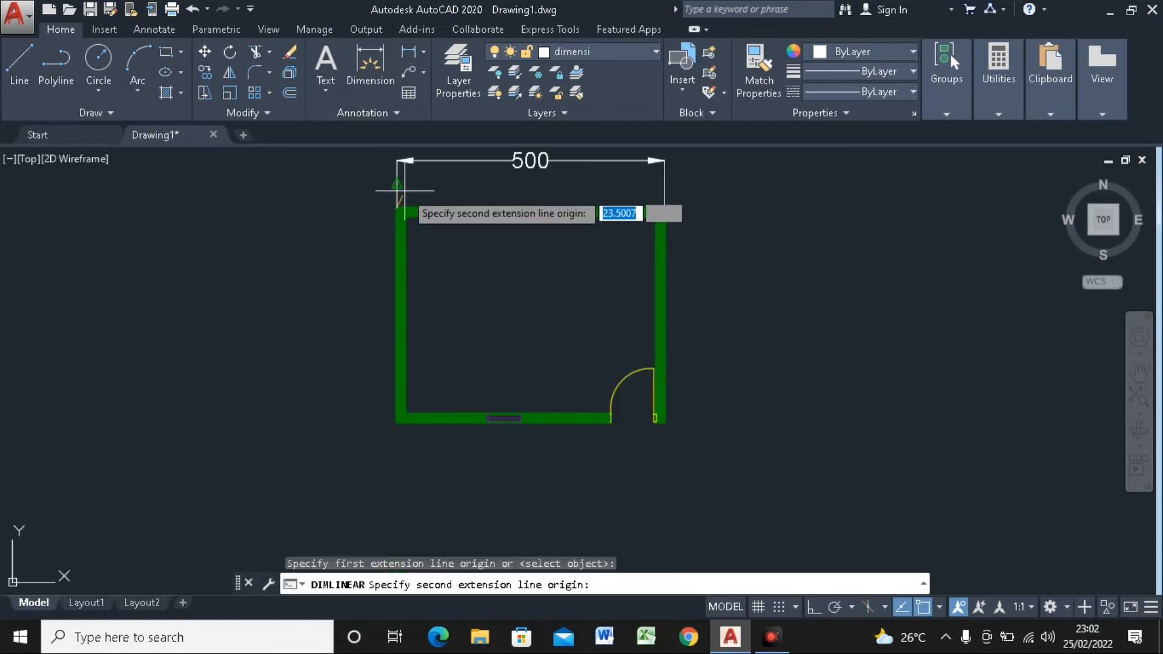
pyautogui.click(392, 424)
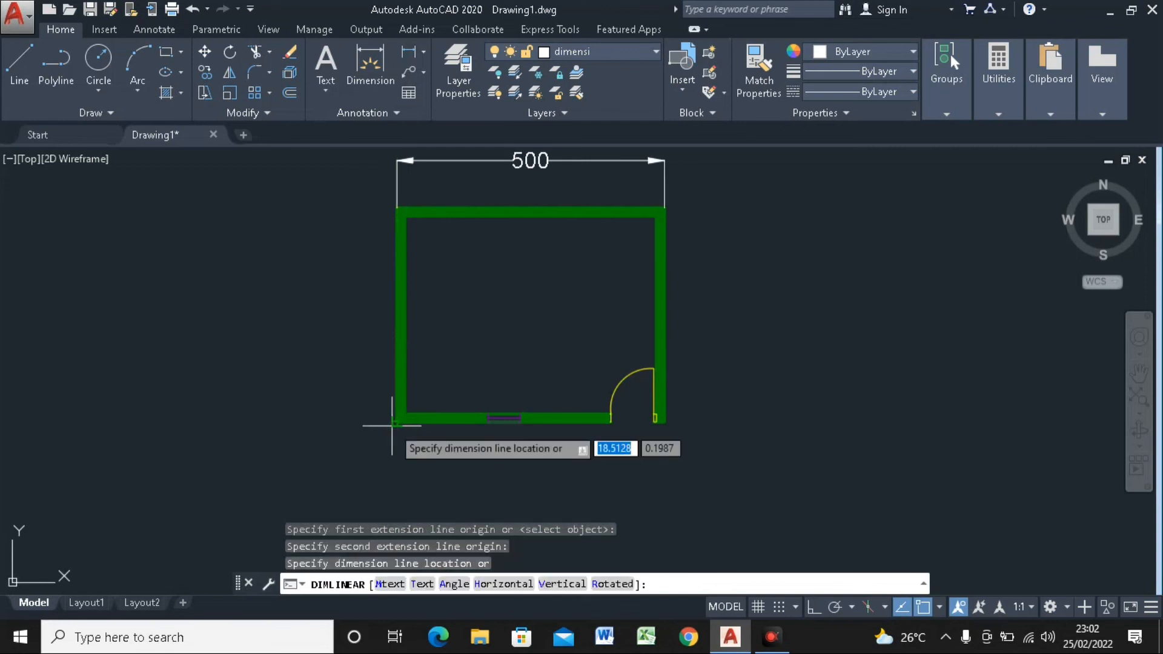
pyautogui.click(328, 391)
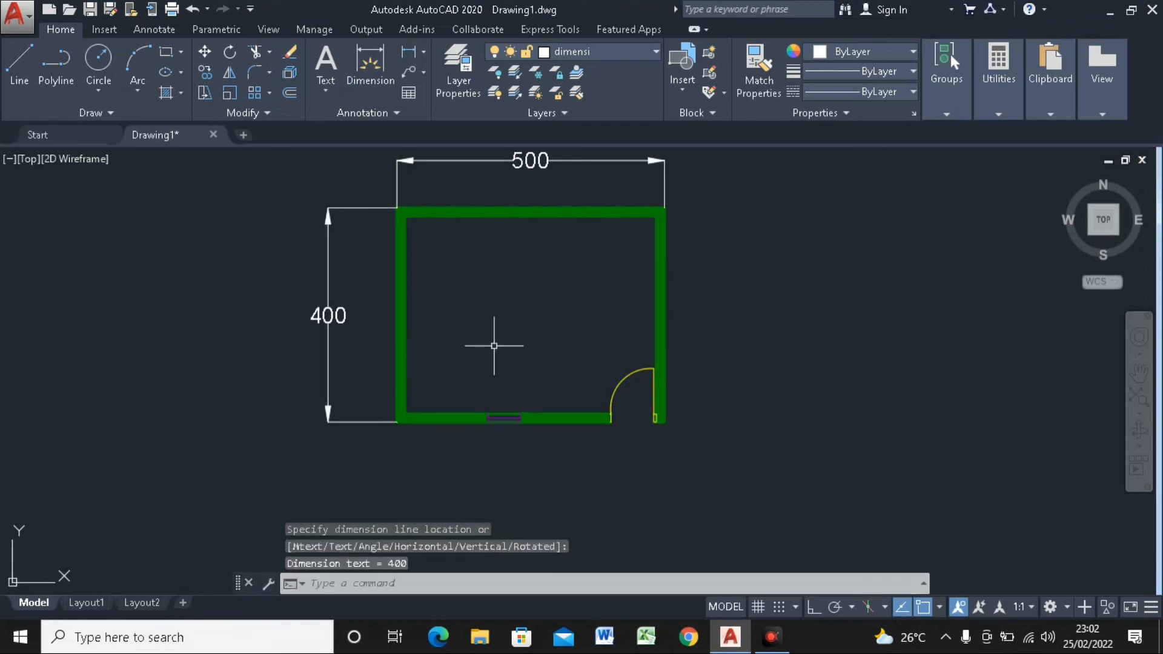
pyautogui.moveTo(493, 343); pyautogui.dragTo(403, 343, button='middle')
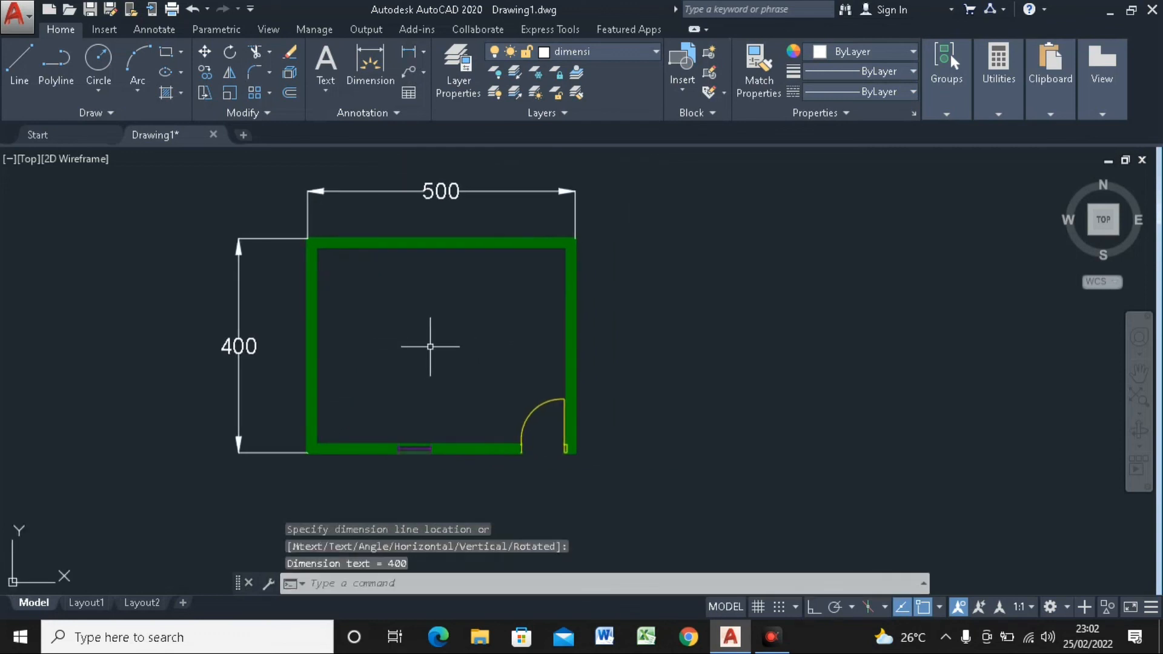
pyautogui.scroll(-2, 428, 321)
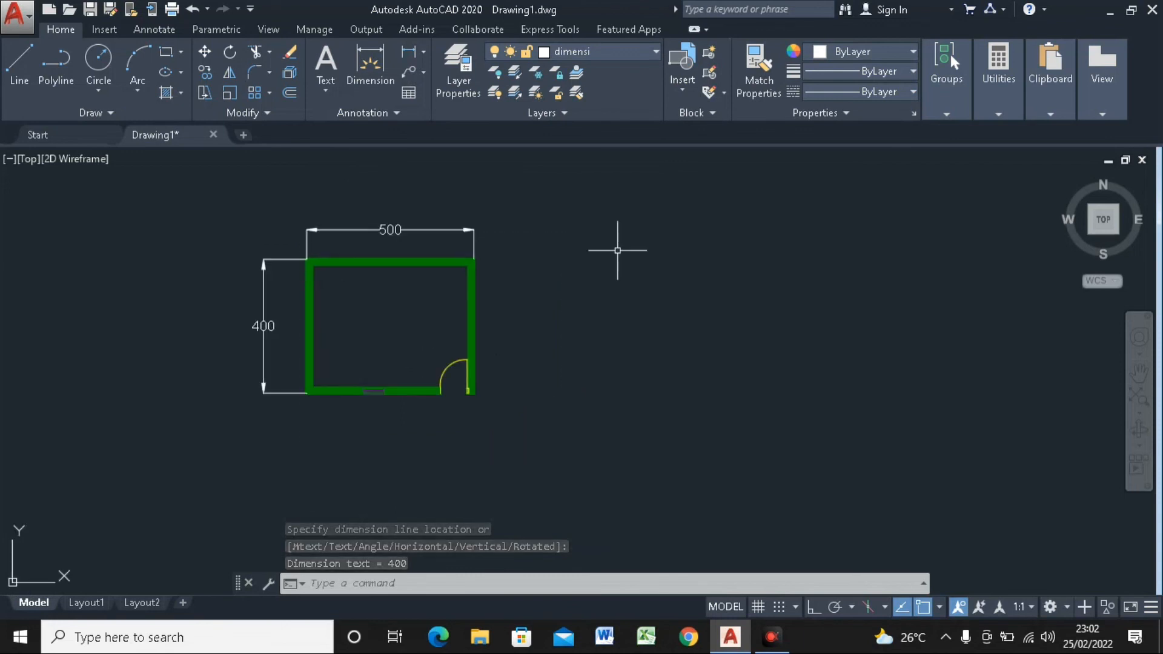
pyautogui.scroll(3, 330, 299)
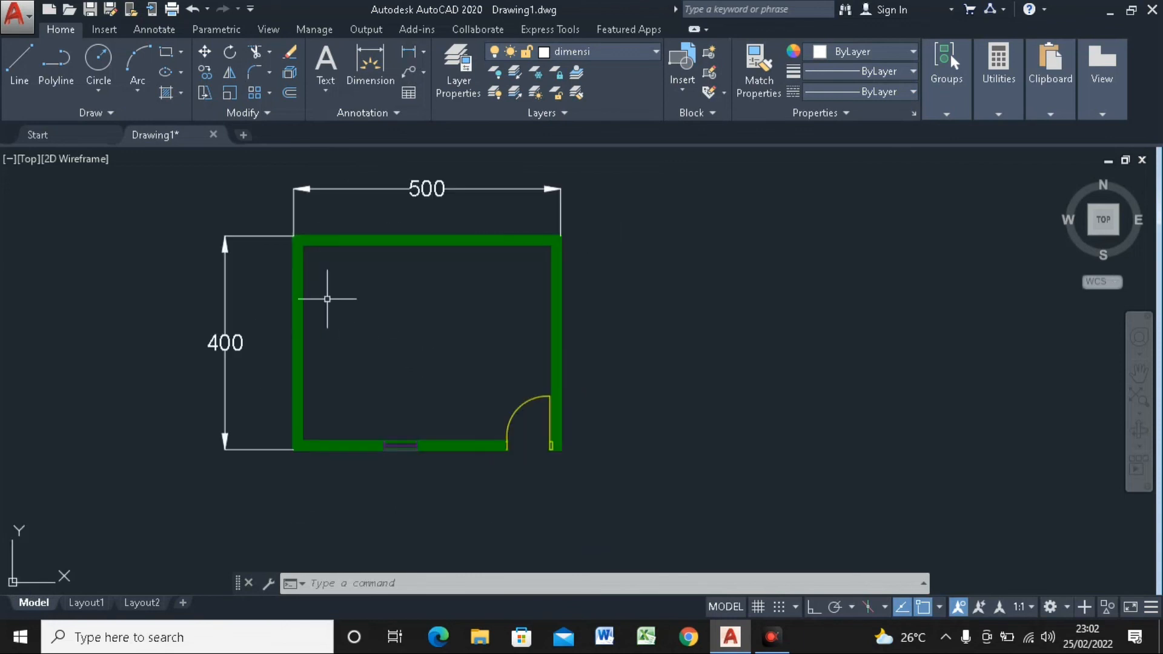
pyautogui.scroll(-2, 333, 299)
pyautogui.moveTo(345, 290); pyautogui.dragTo(333, 309, button='middle')
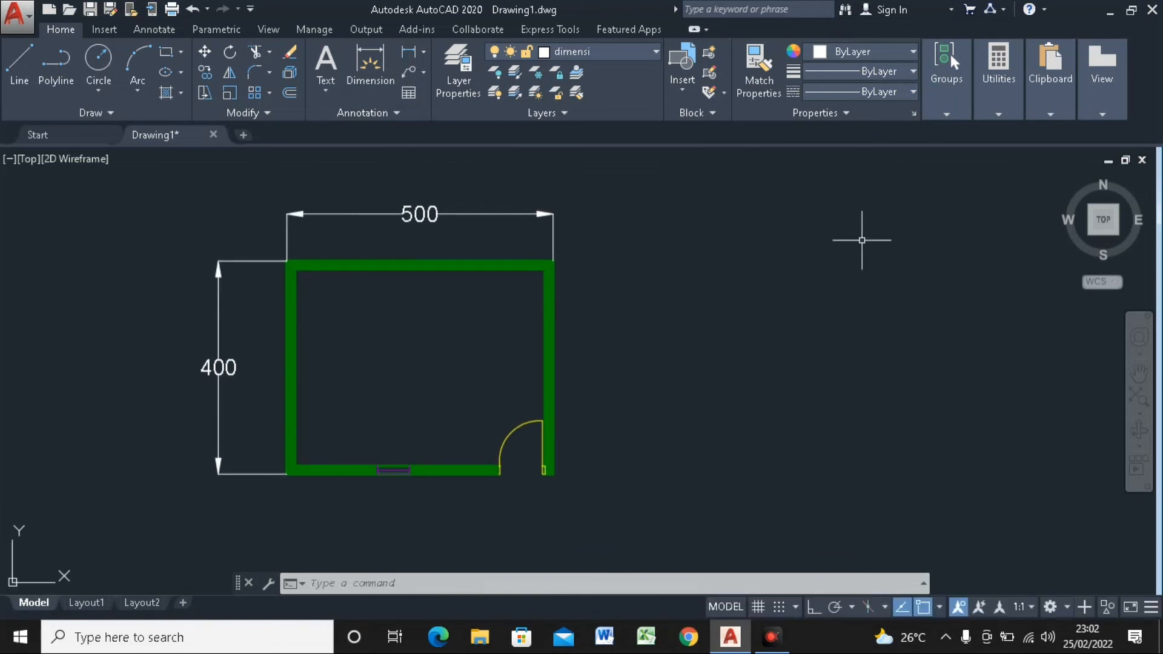
pyautogui.click(572, 52)
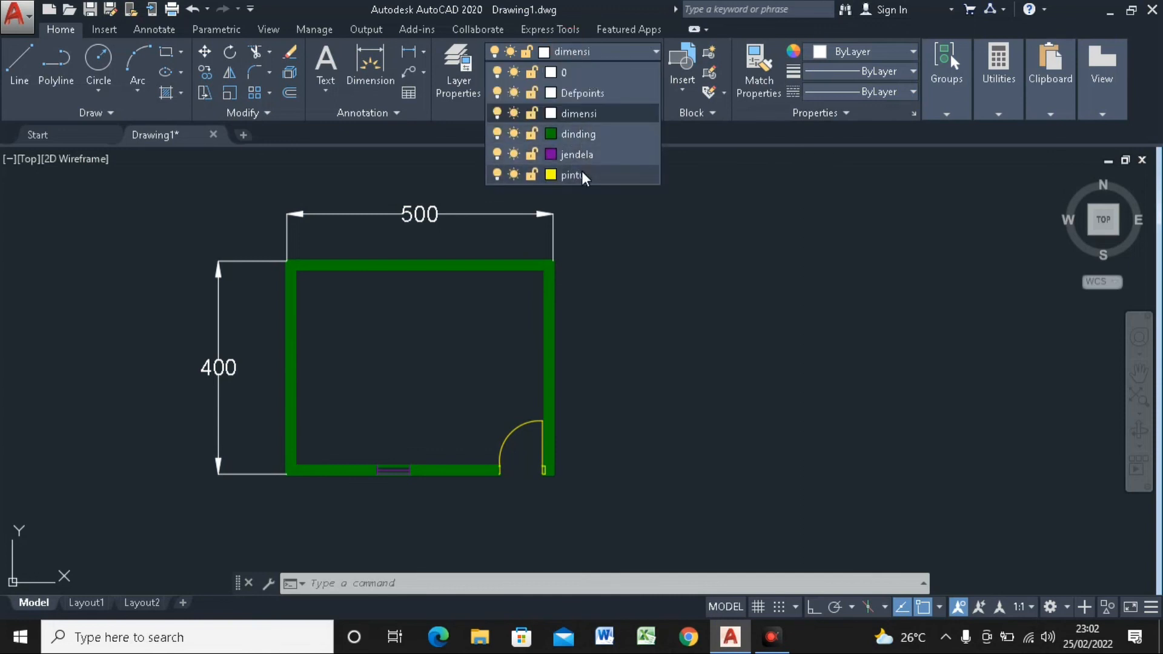
pyautogui.click(688, 203)
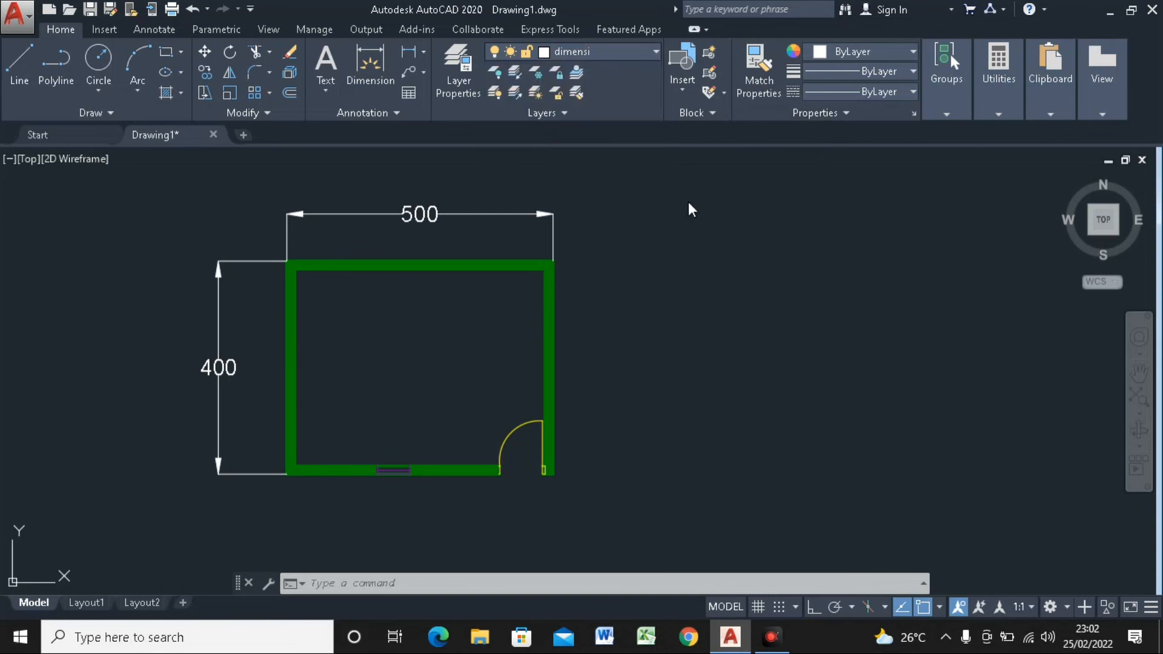